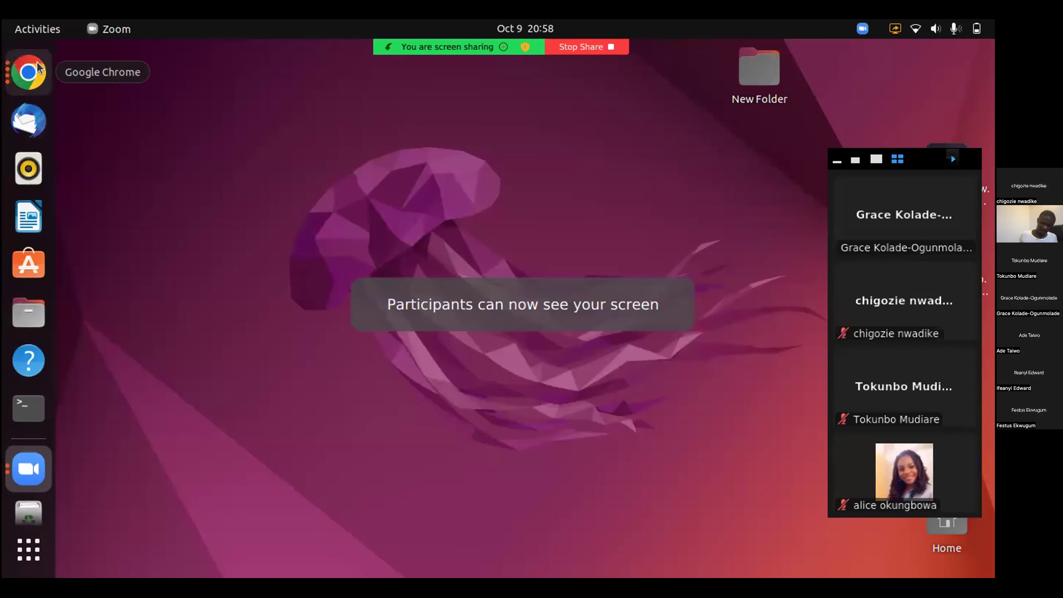
Switch to Google Chrome and open IAM from the recently visited AWS services.
left_click(37, 67)
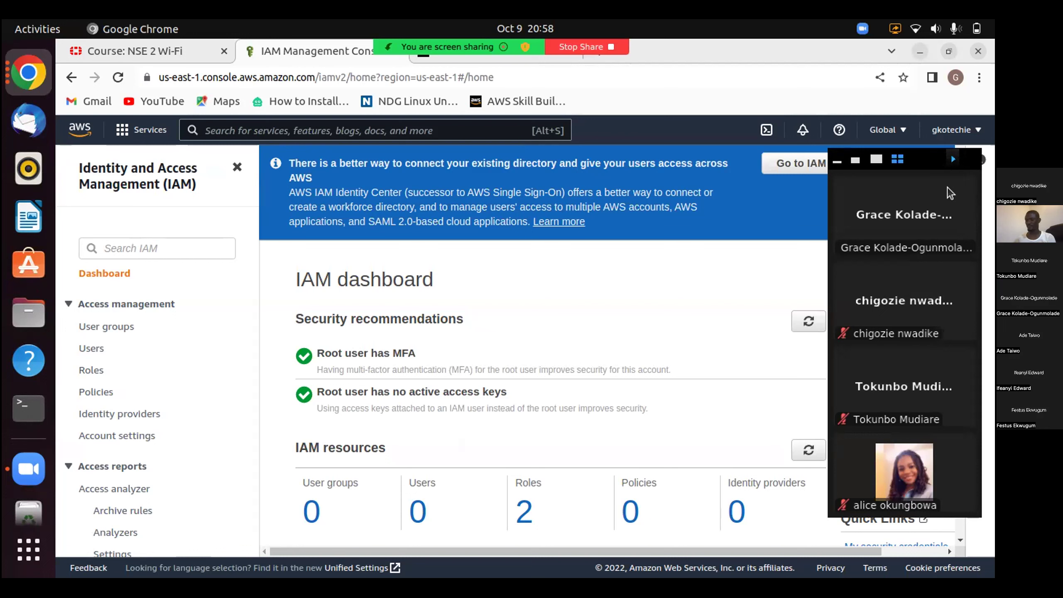
left_click(161, 138)
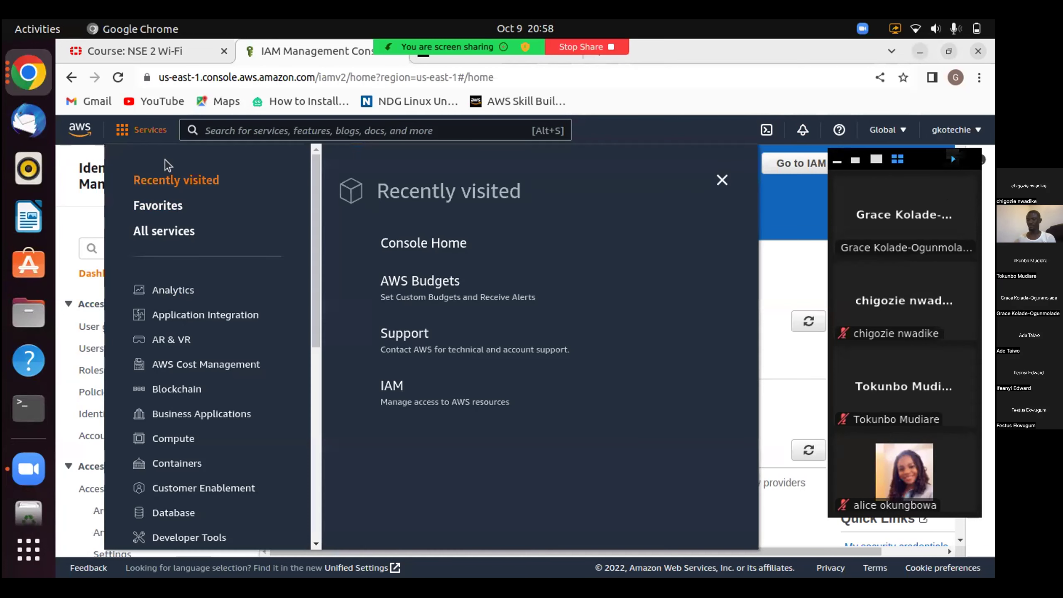
left_click(401, 404)
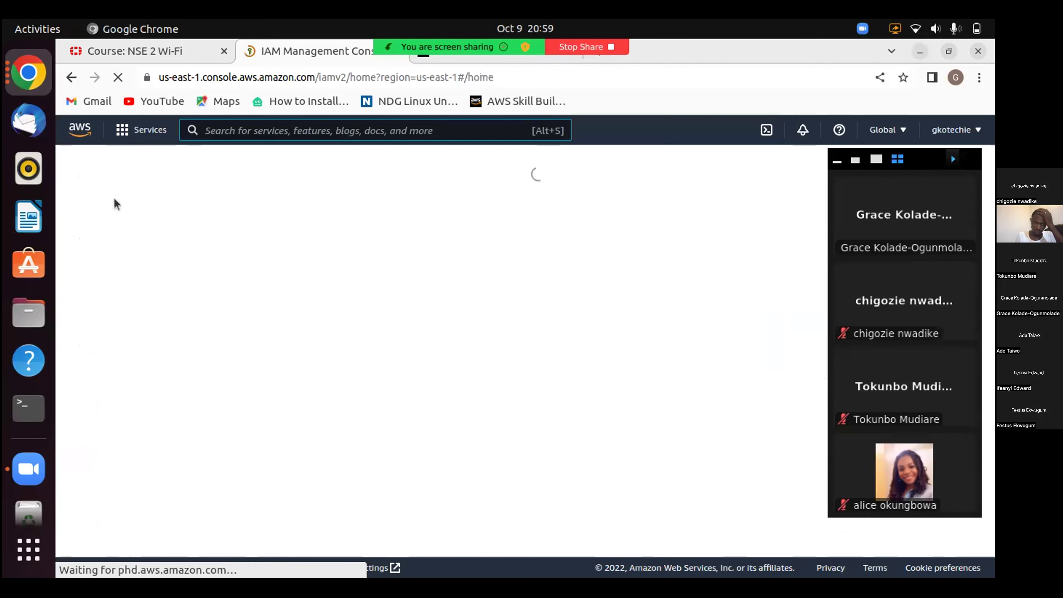
Search the AWS services for vpc and open the VPC console.
left_click(153, 132)
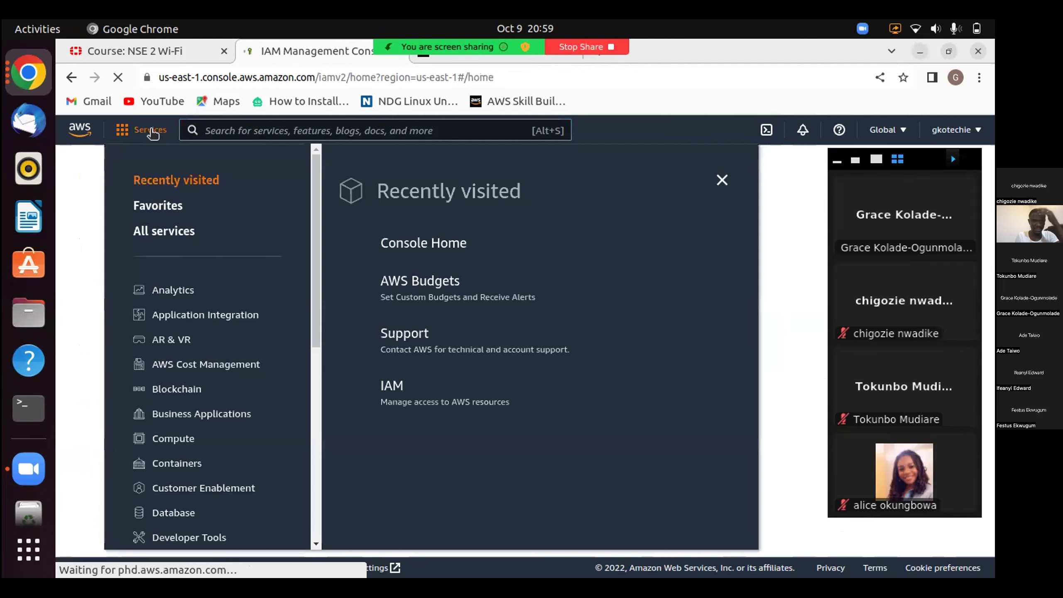
left_click(228, 131)
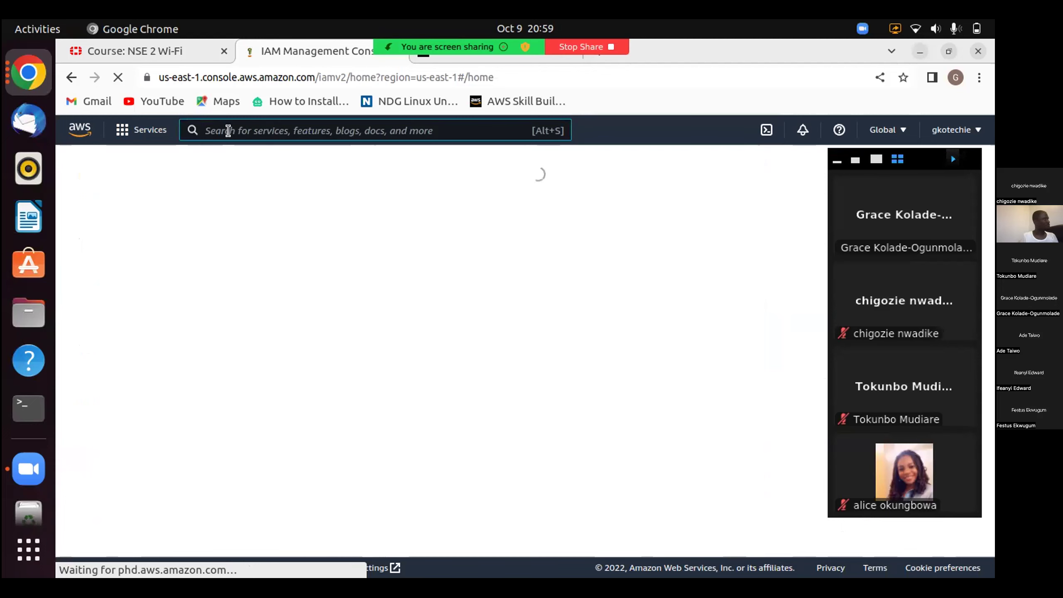
type("vpc")
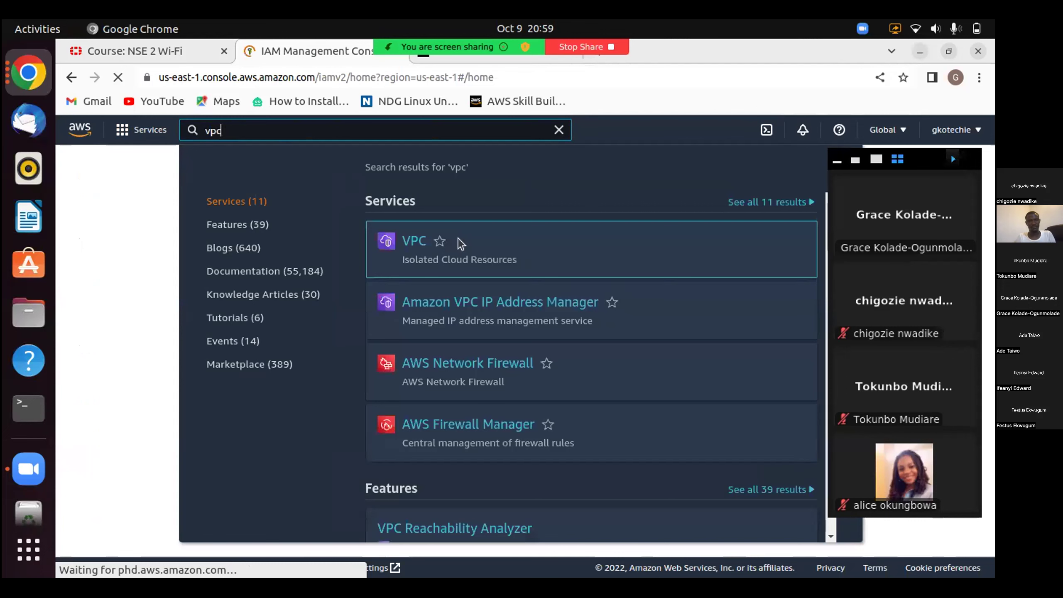
left_click(484, 247)
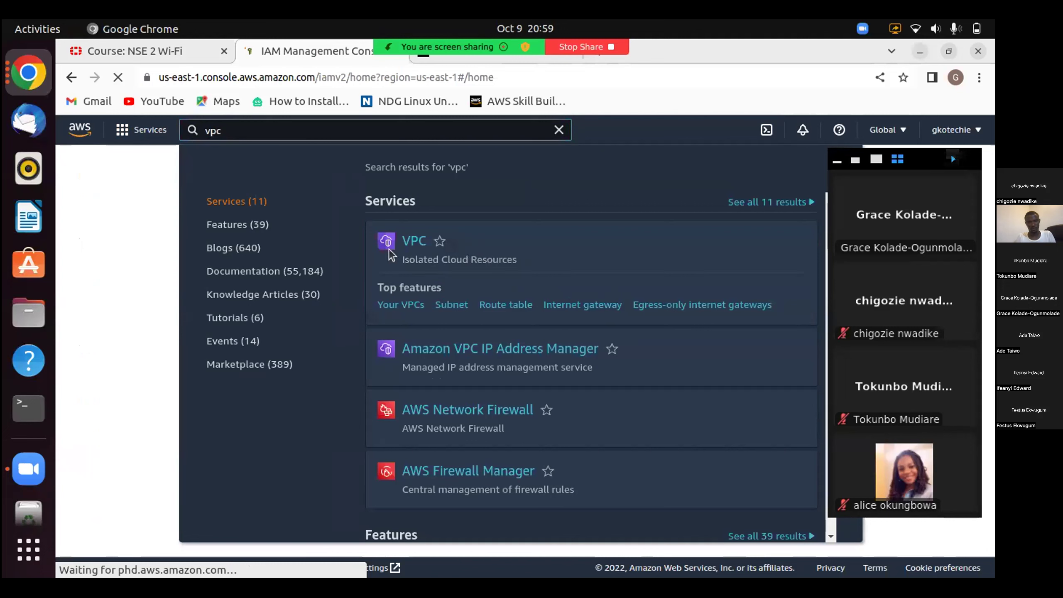
left_click(411, 245)
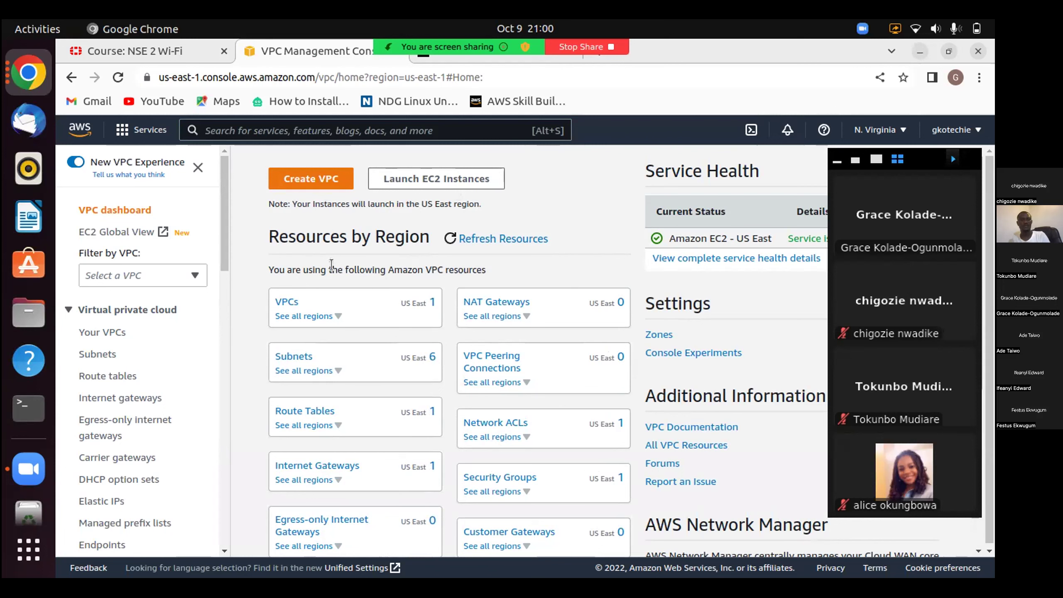
Start creating a VPC and review its settings, from the resources to create and CIDR blocks to the subnets, NAT gateways, endpoints and DNS options.
left_click(313, 179)
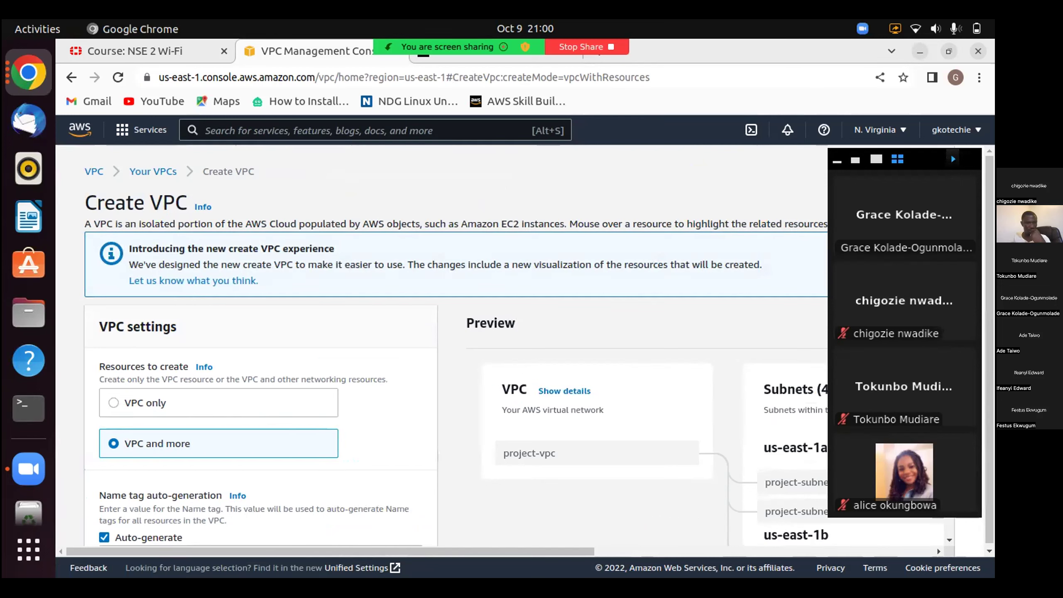
scroll(460, 343, "down", 6)
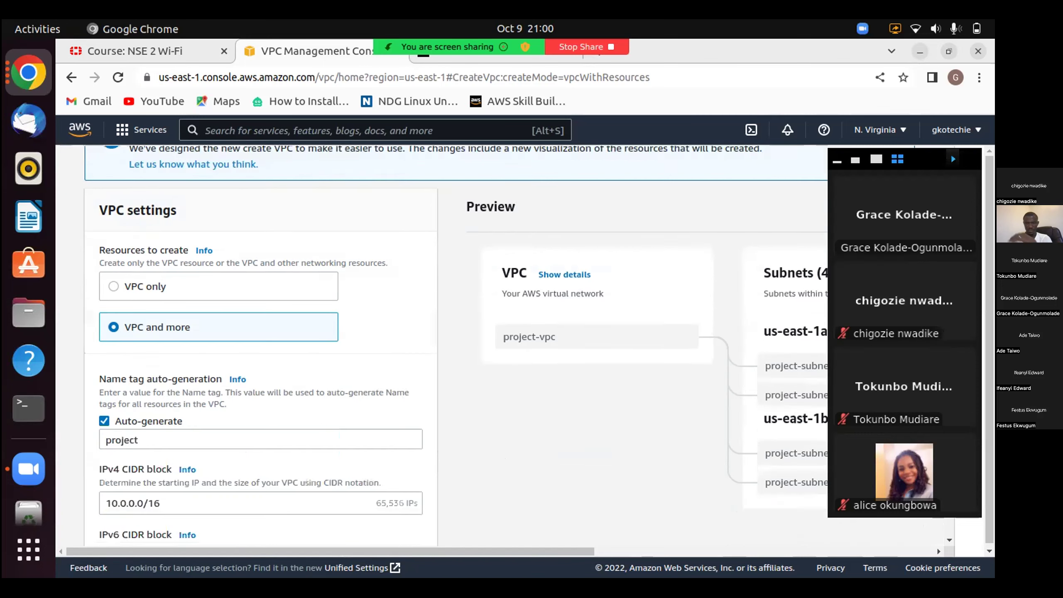
scroll(259, 344, "down", 5)
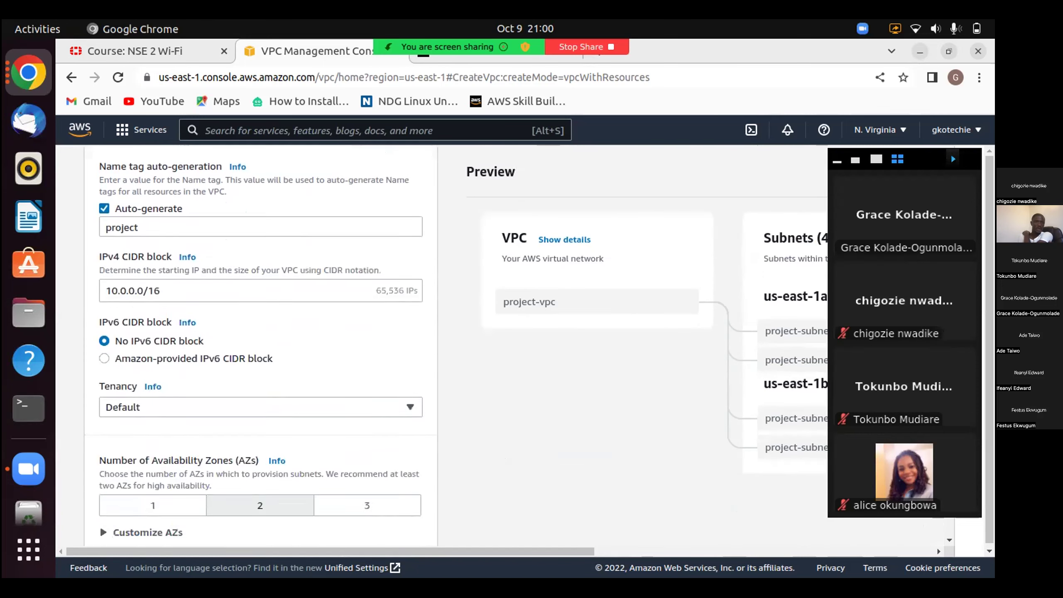
scroll(259, 344, "down", 5)
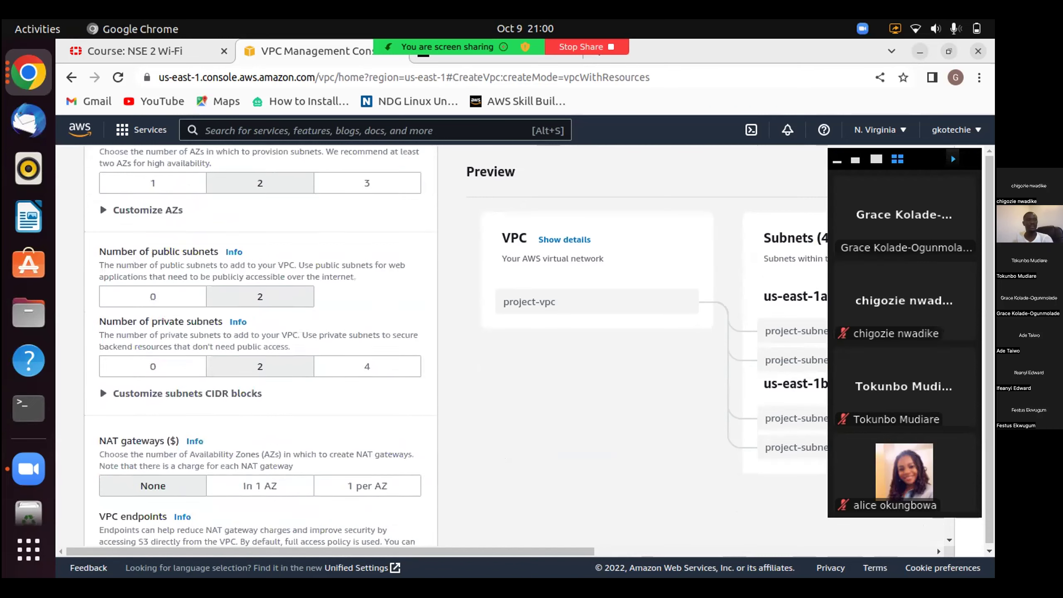
scroll(259, 344, "down", 4)
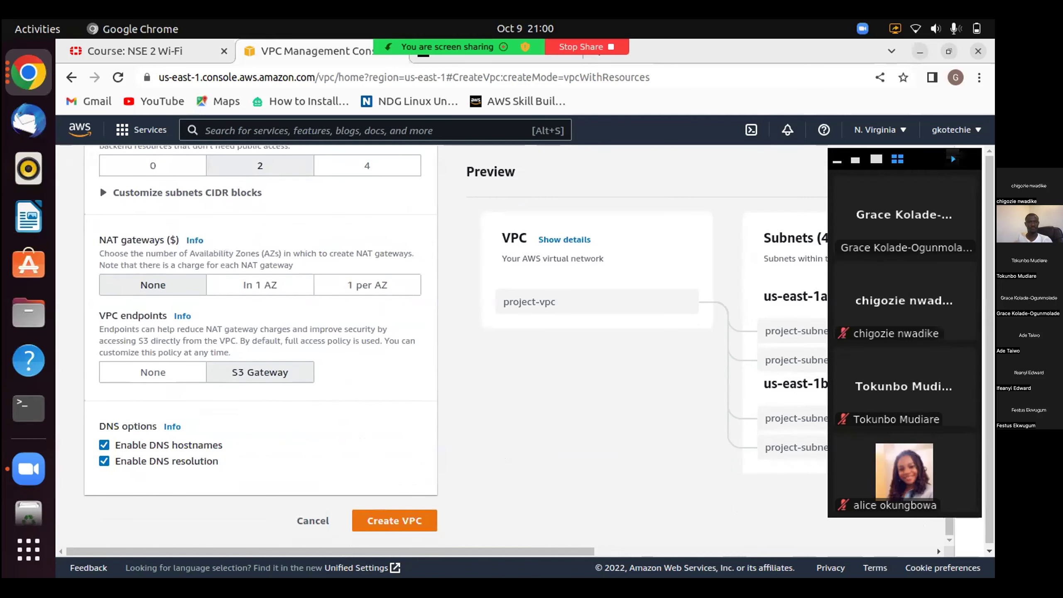
scroll(260, 344, "up", 2)
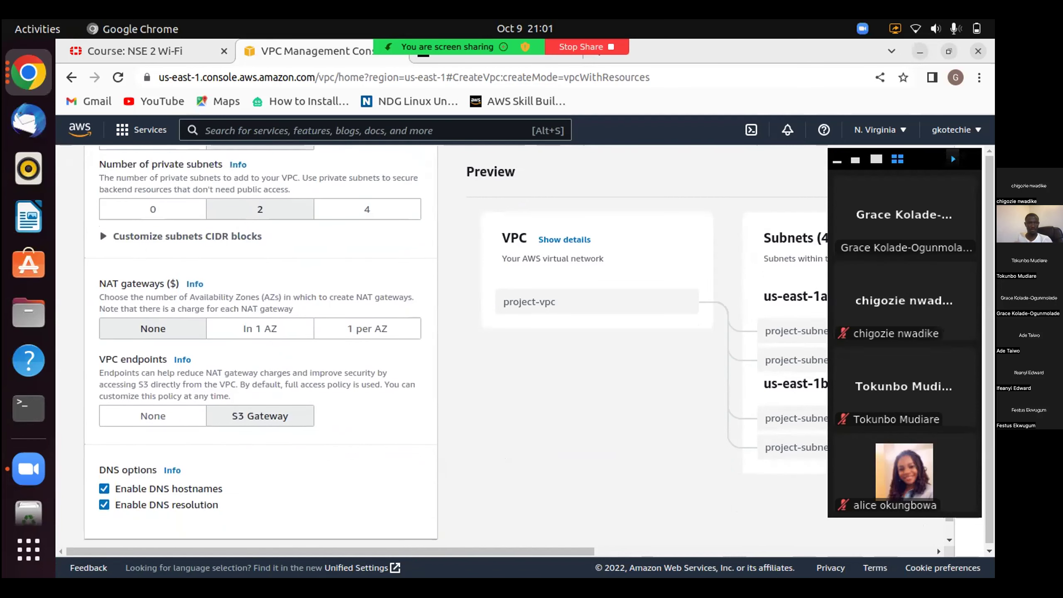
scroll(260, 344, "down", 1)
scroll(259, 343, "down", 1)
scroll(259, 344, "down", 1)
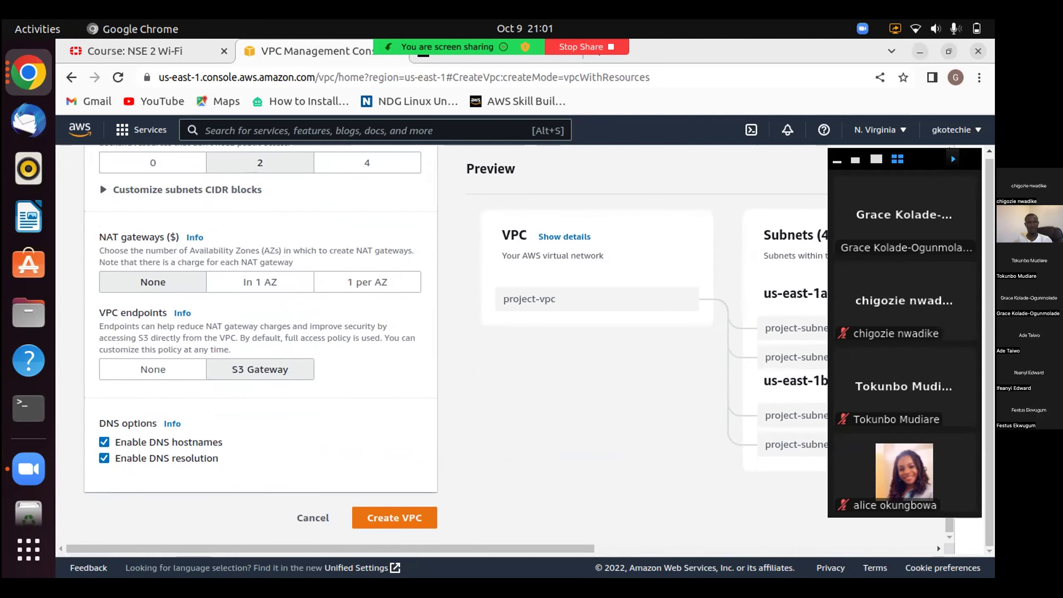
scroll(259, 343, "up", 10)
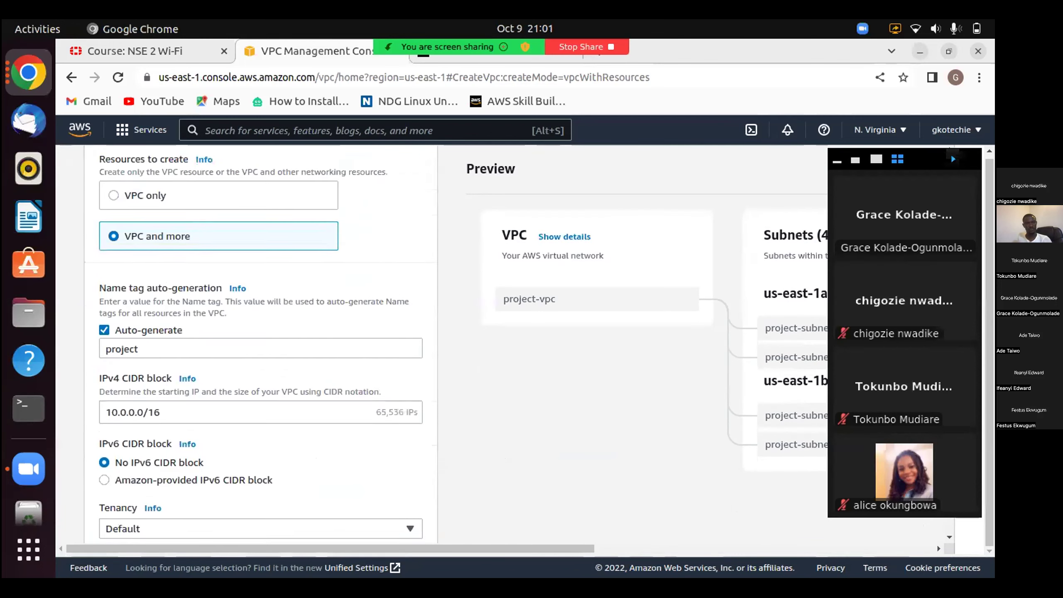
scroll(260, 343, "up", 3)
scroll(259, 343, "up", 1)
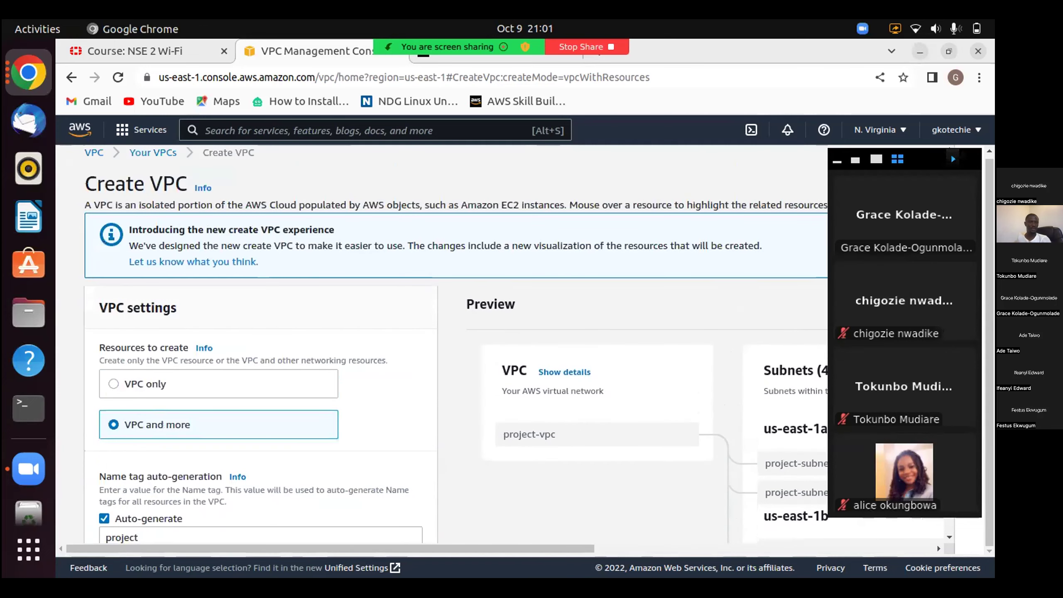
scroll(260, 343, "up", 1)
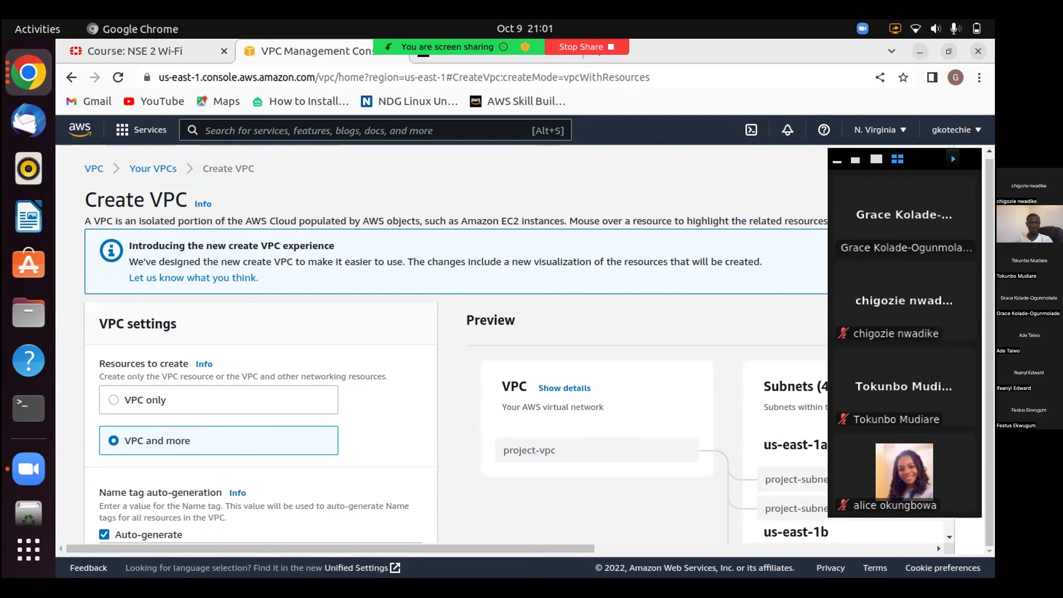
Set the resources to create to VPC only.
scroll(498, 351, "down", 3)
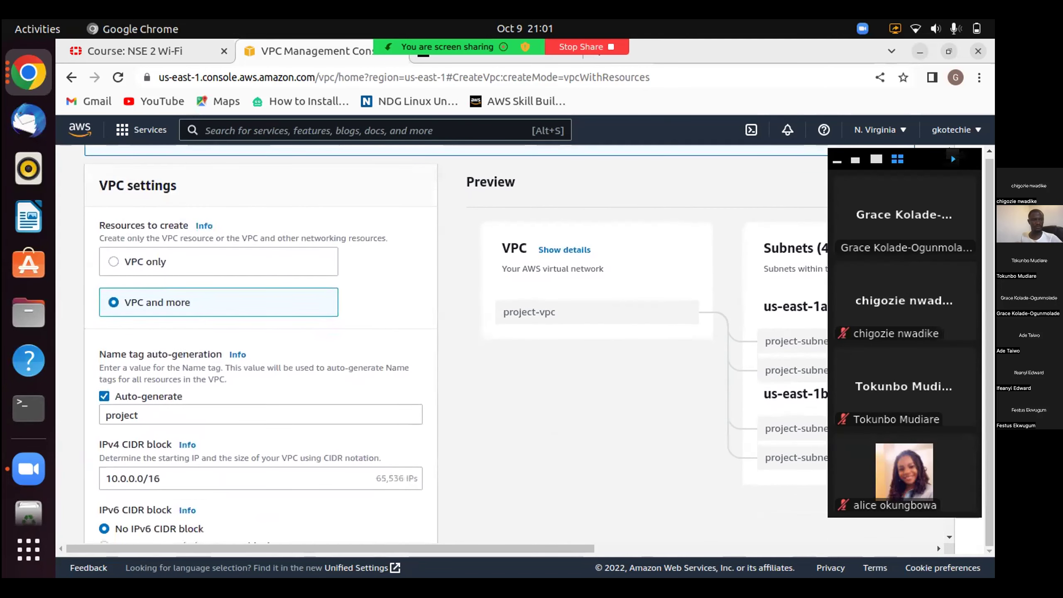
left_click(145, 262)
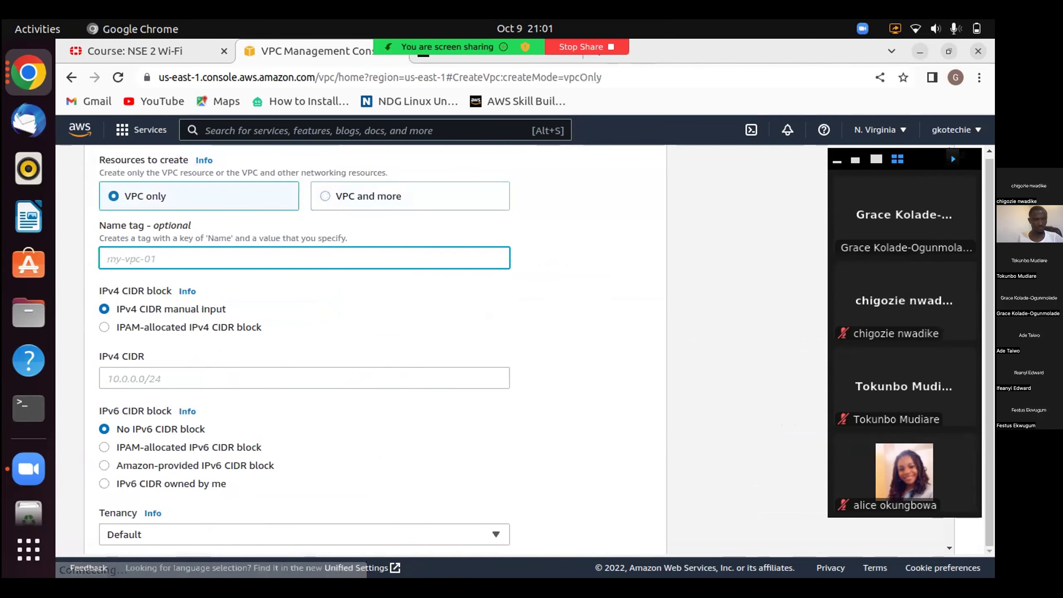
scroll(375, 349, "up", 3)
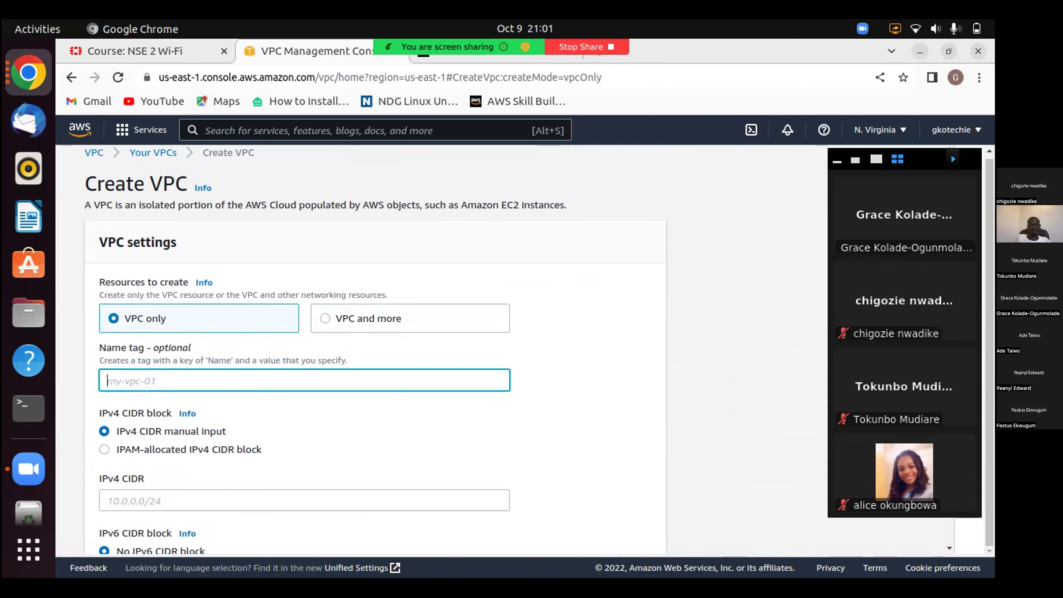
type("K")
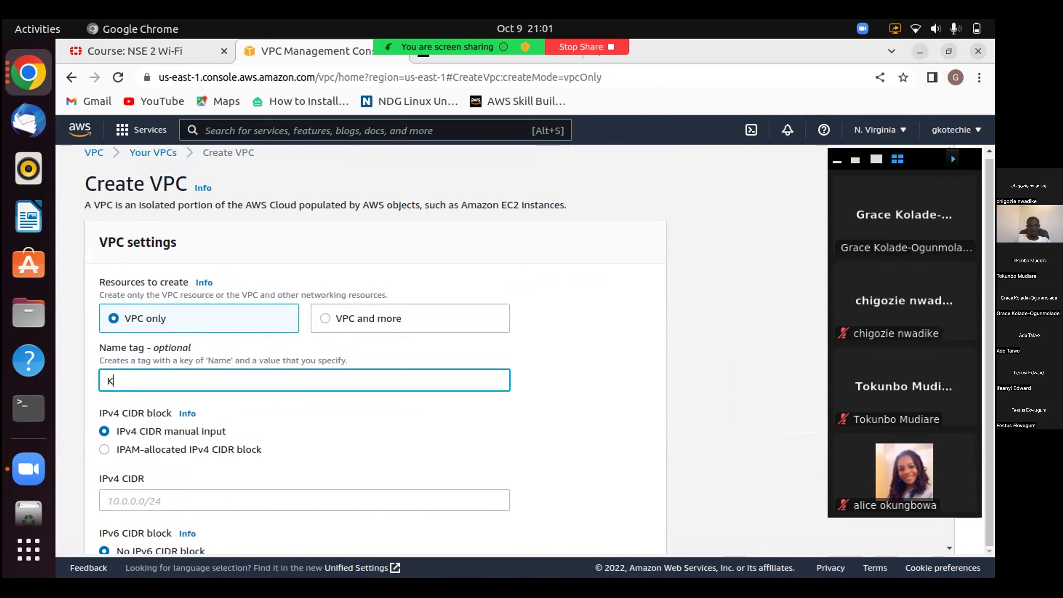
type("VPC")
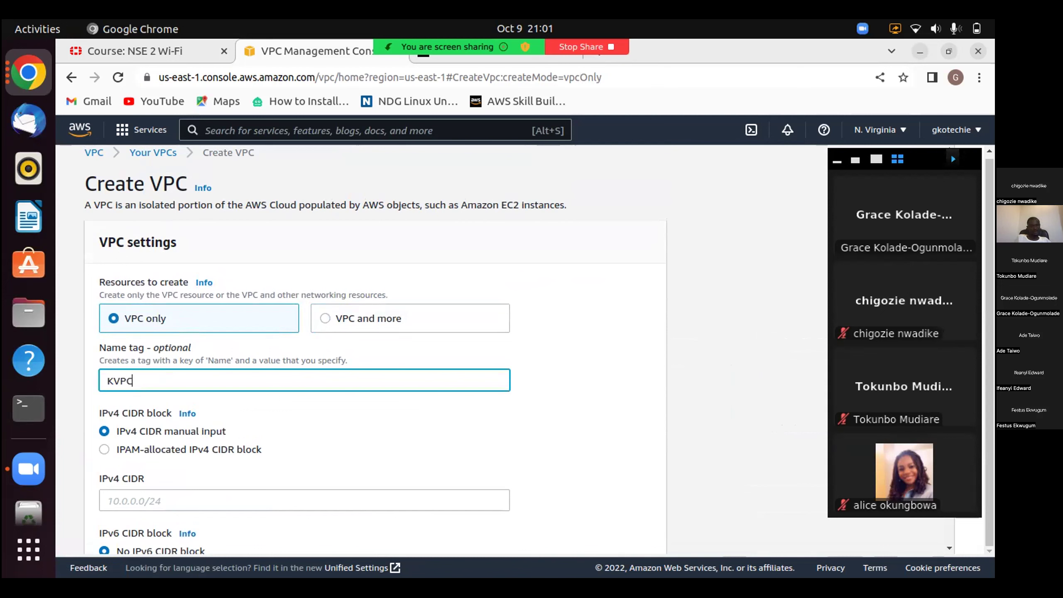
key("BackSpace")
key("BackSpace")
key("BackSpace")
key("BackSpace")
Enter g-vpc as the name tag of the new VPC.
type("gvpc")
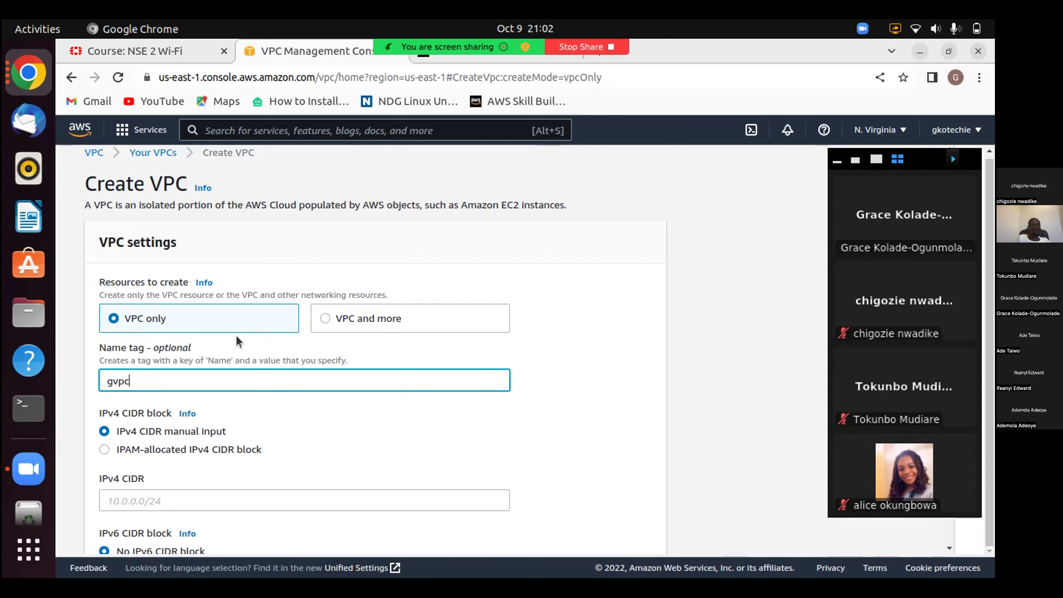
key("Left")
key("Left")
type("-")
Enter 10.0.0.0/24 as the manually specified IPv4 CIDR of the VPC.
scroll(236, 334, "down", 3)
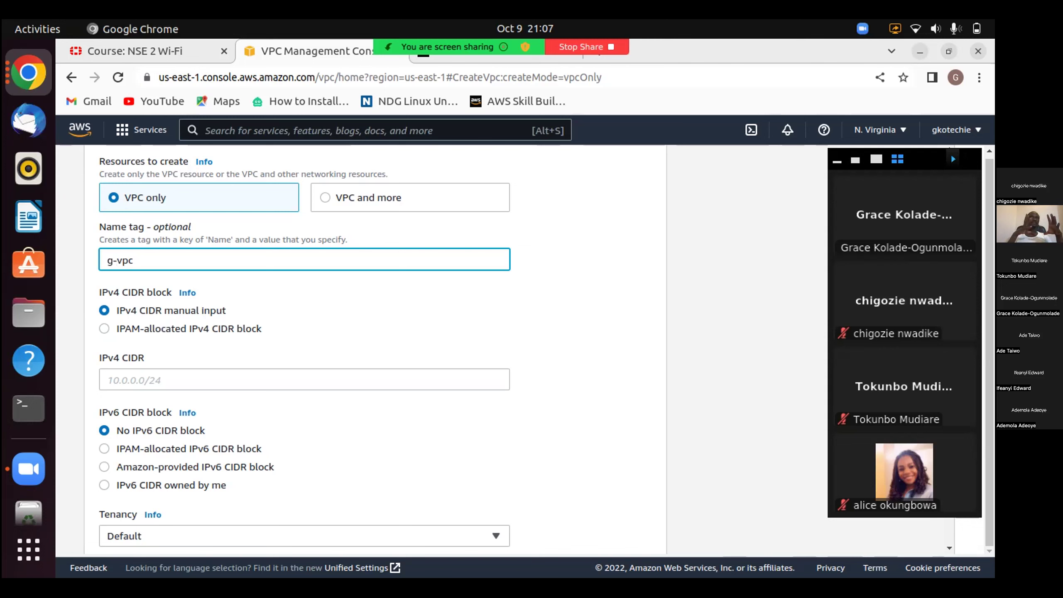
left_click(252, 380)
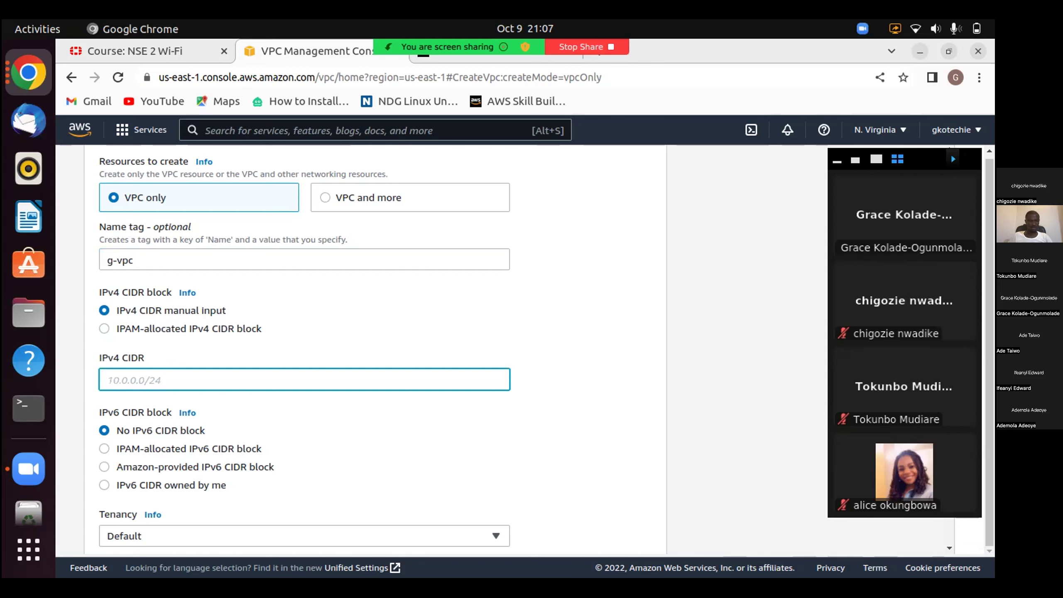
type("1")
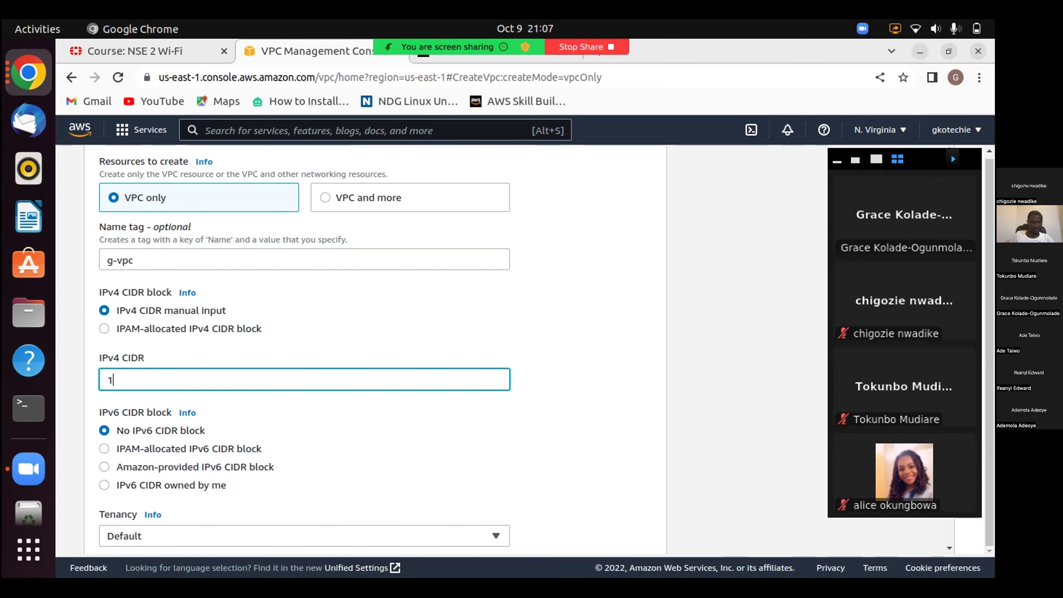
type("0.0.0.0/2")
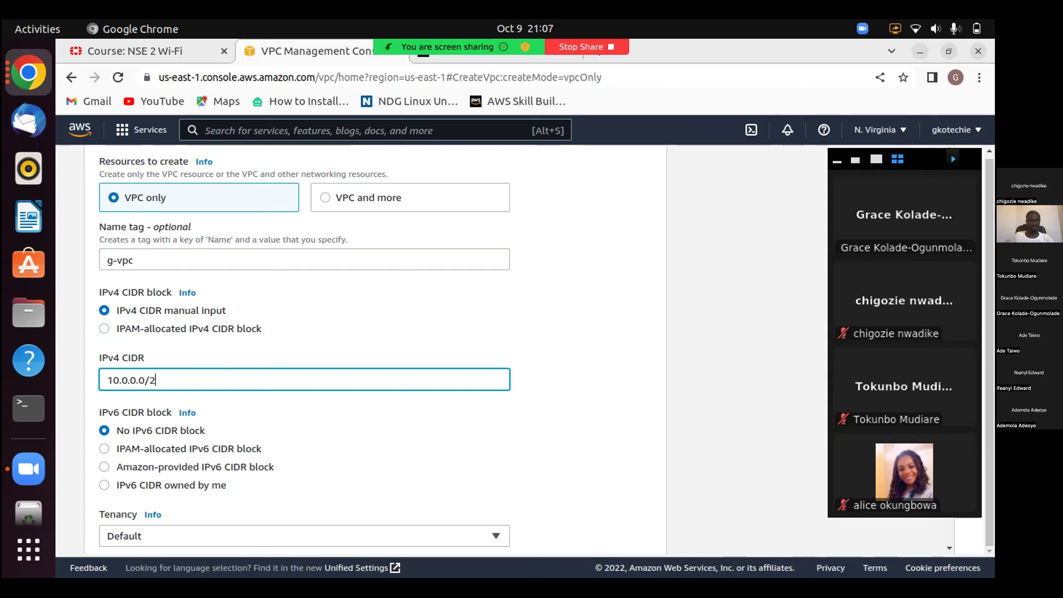
type("4")
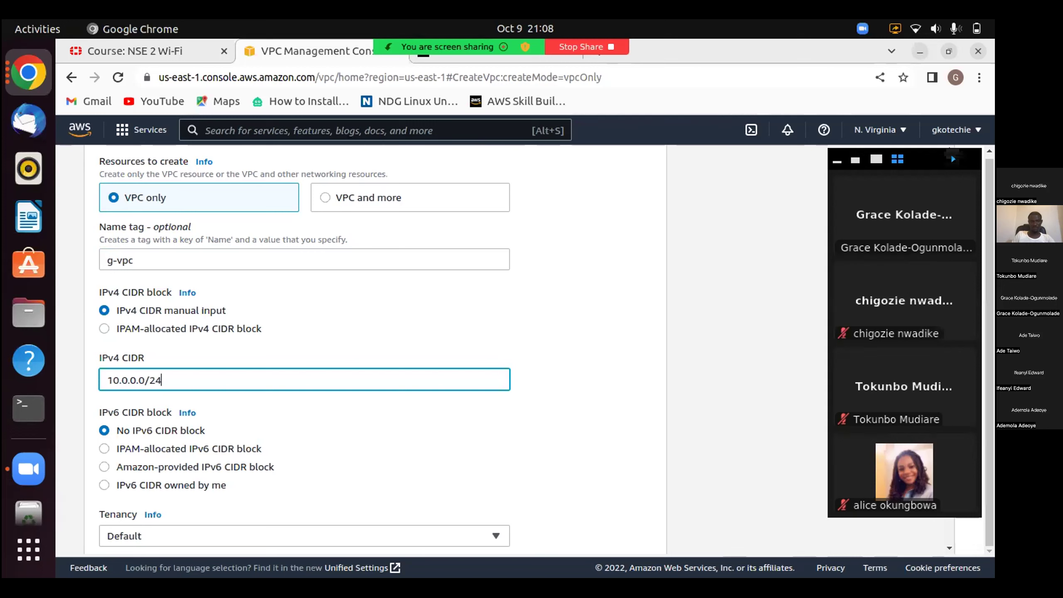
Change the prefix length of the IPv4 CIDR to make it 10.0.0.0/16.
key("BackSpace")
key("BackSpace")
type("16")
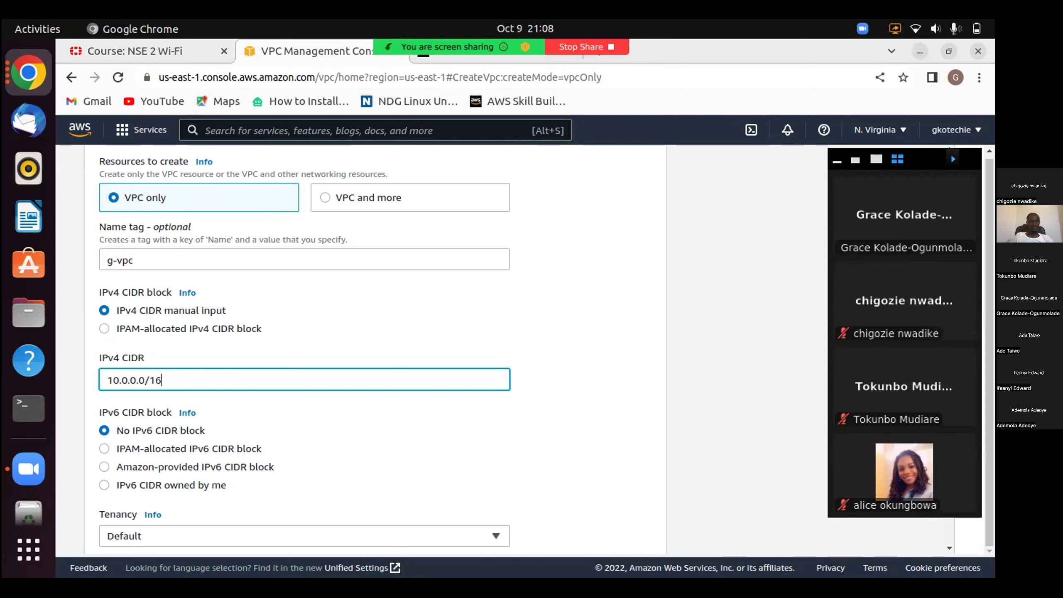
Review the IPv6 and tag settings and choose Default as the VPC's tenancy.
scroll(375, 352, "down", 4)
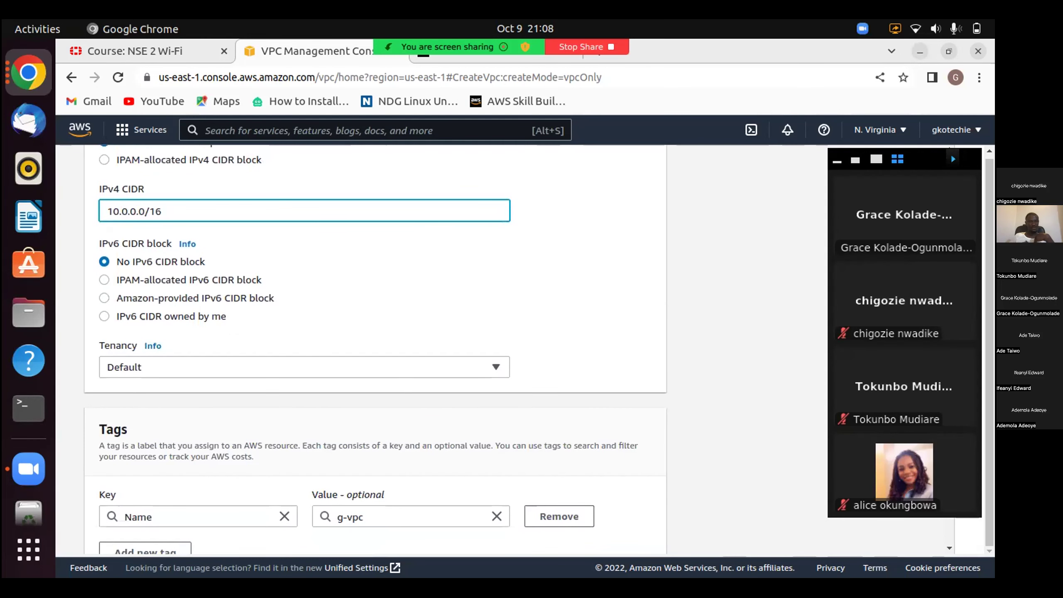
scroll(375, 352, "up", 3)
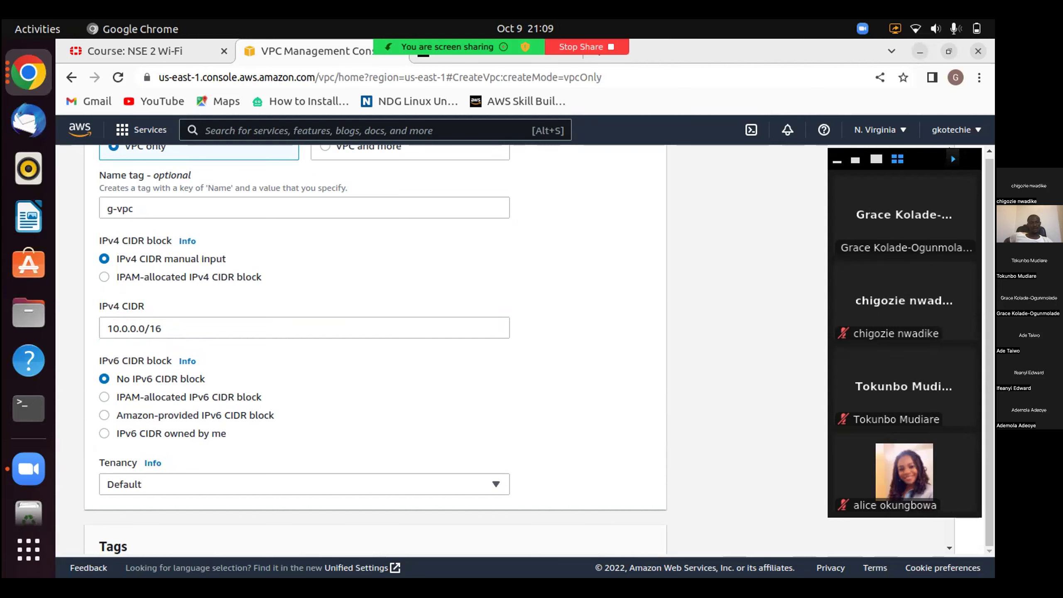
scroll(376, 347, "down", 3)
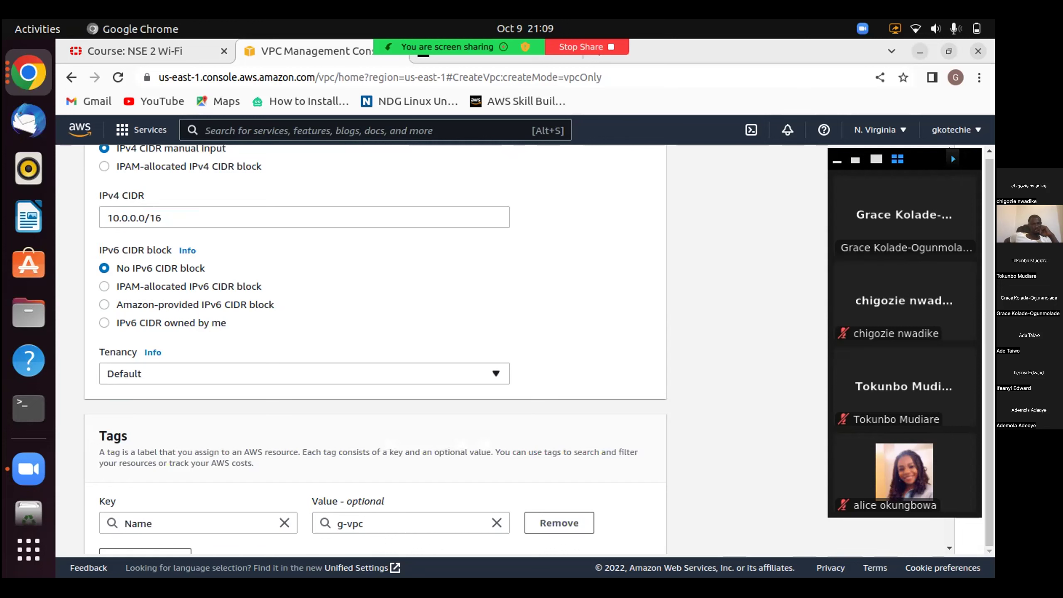
left_click(305, 373)
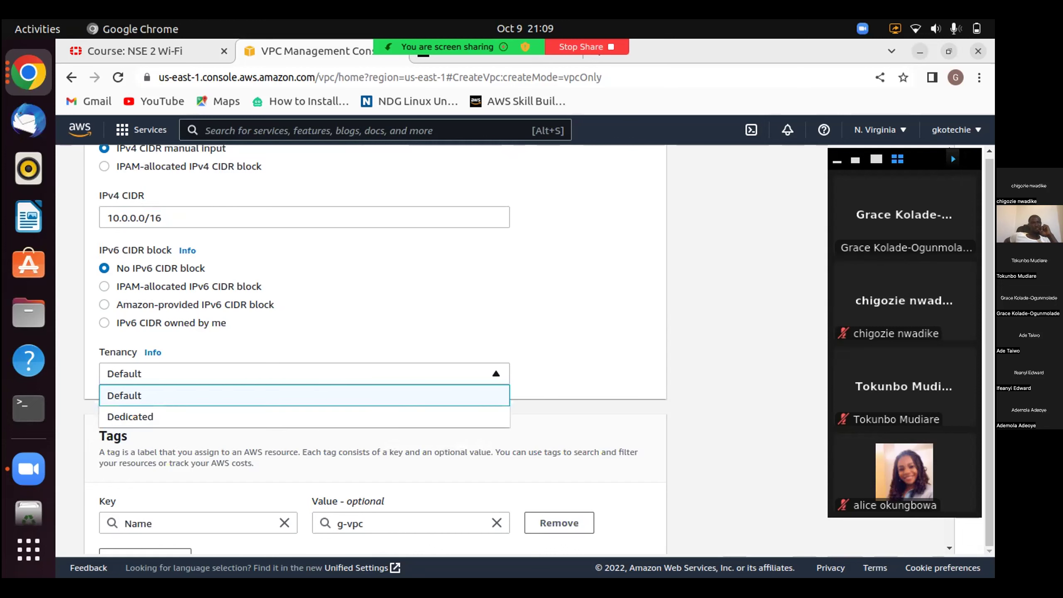
key("Return")
scroll(377, 349, "down", 3)
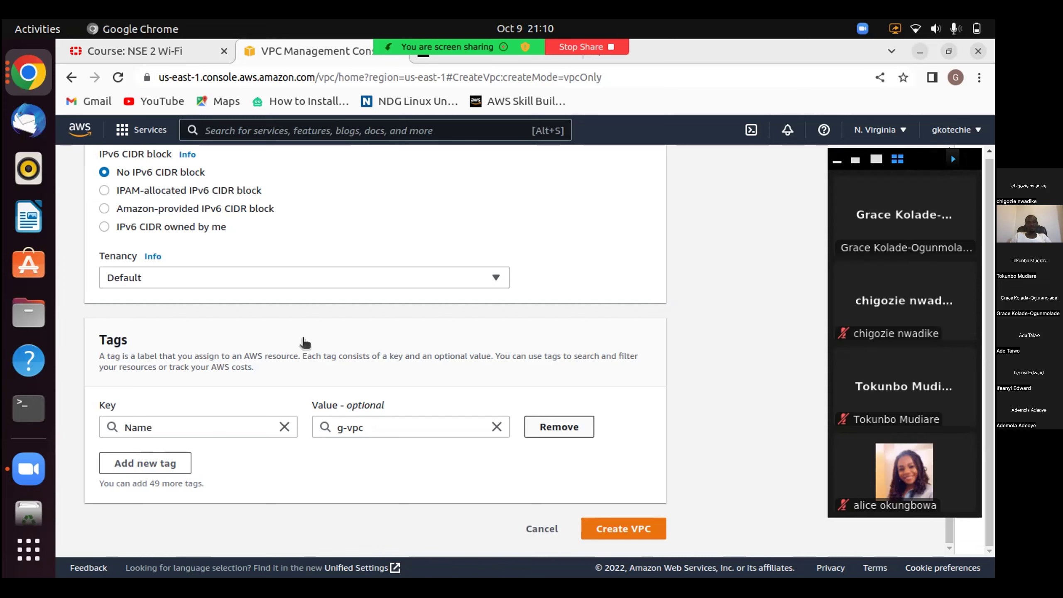
Create the g-vpc VPC with the entered settings and minimize the meeting's participant video panel.
left_click(639, 528)
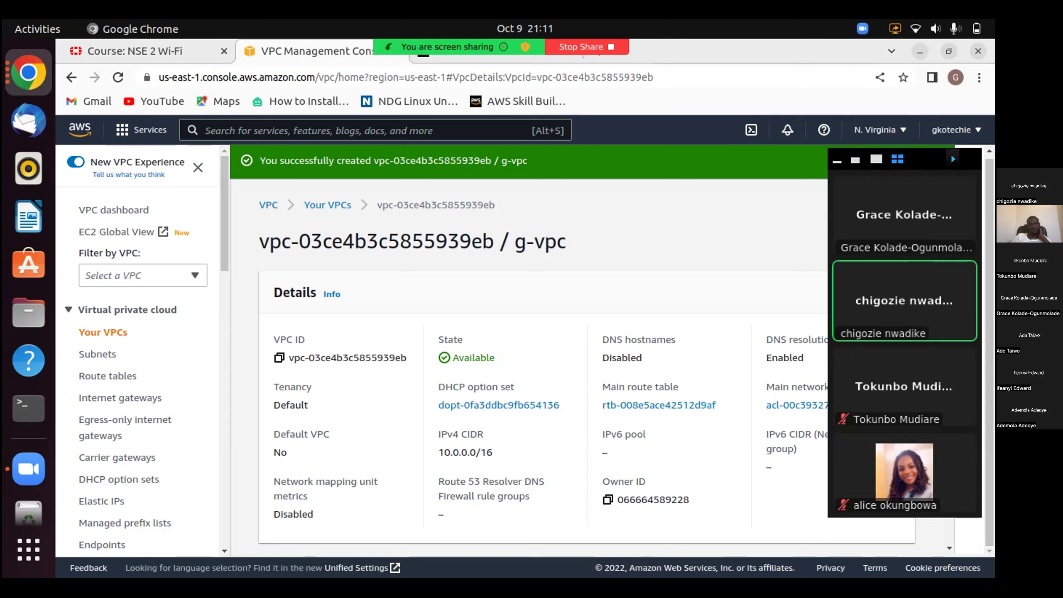
left_click(839, 163)
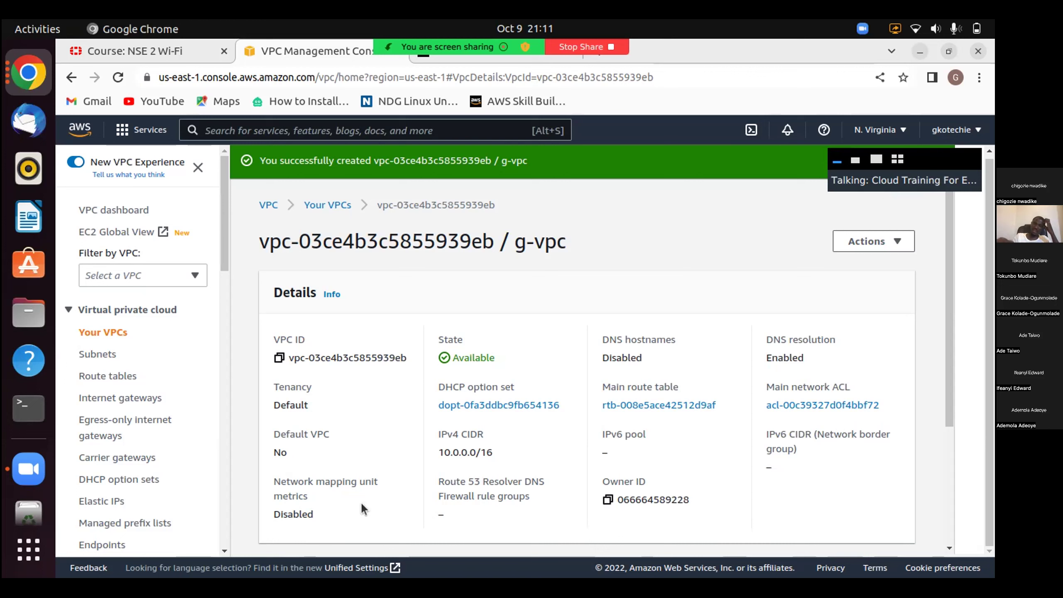
scroll(361, 502, "down", 1)
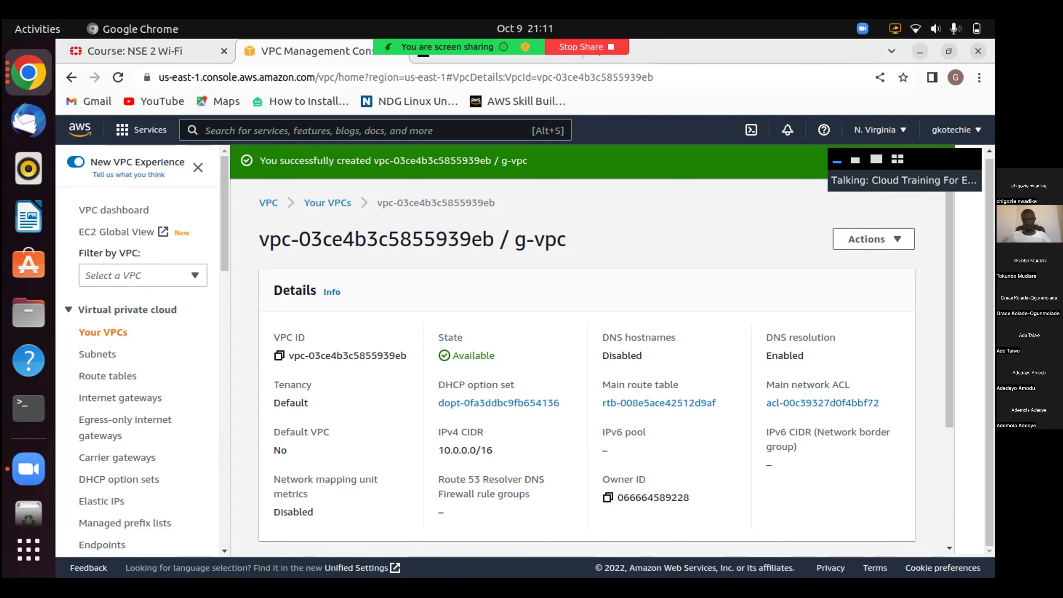
Check the list of AWS regions and review the details and CIDRs of the new g-vpc.
left_click(879, 130)
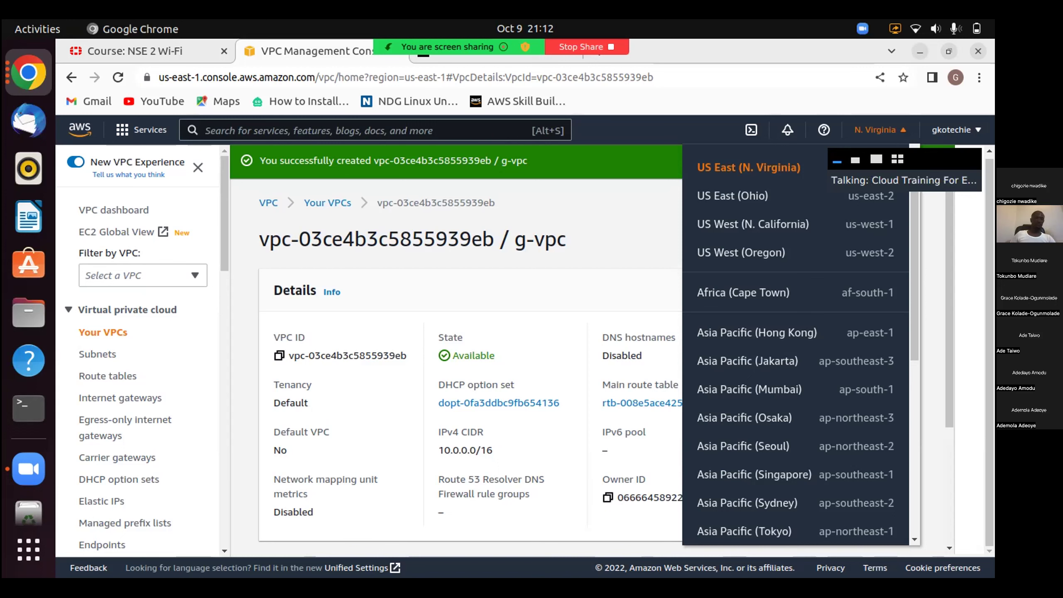
key("Escape")
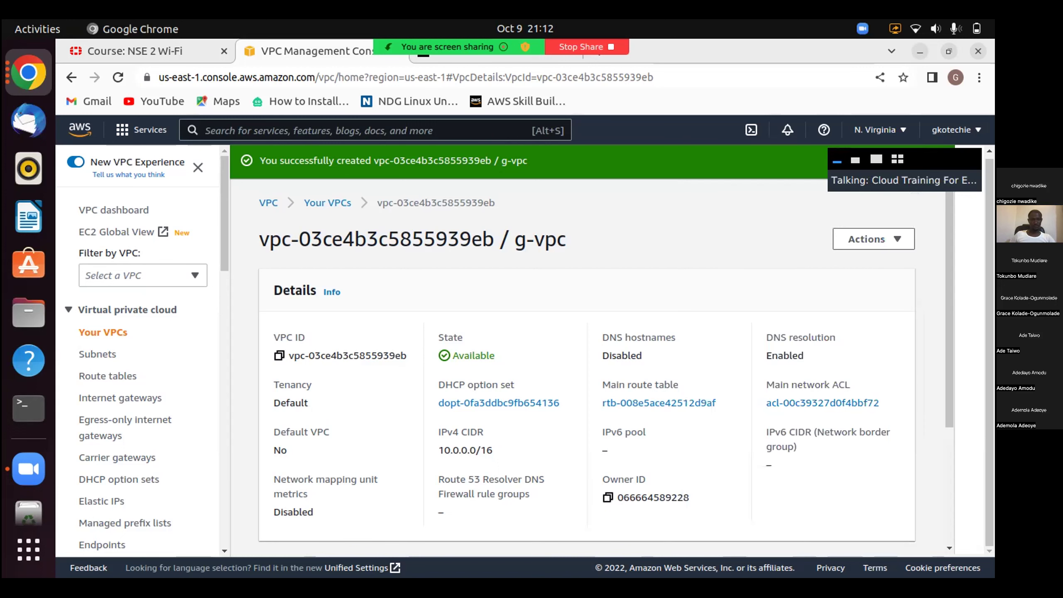
scroll(586, 364, "down", 3)
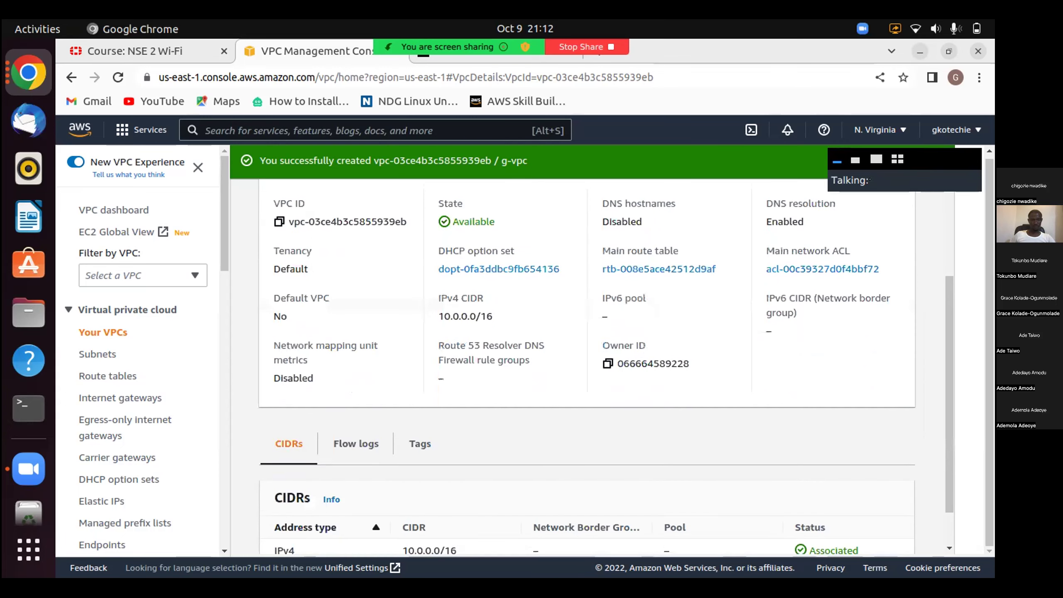
scroll(586, 364, "down", 1)
scroll(586, 364, "up", 2)
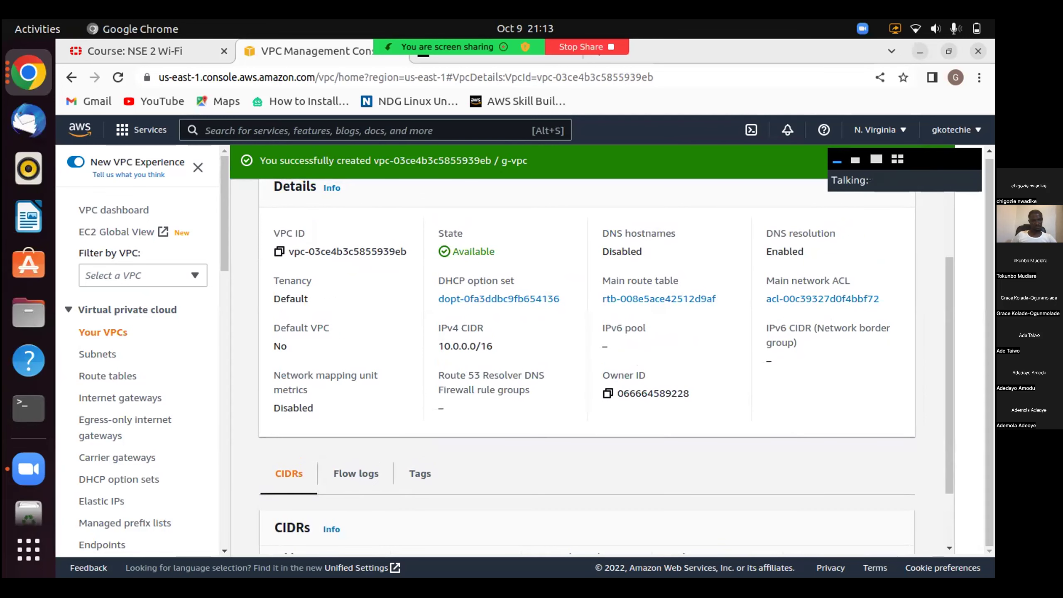
scroll(586, 364, "up", 3)
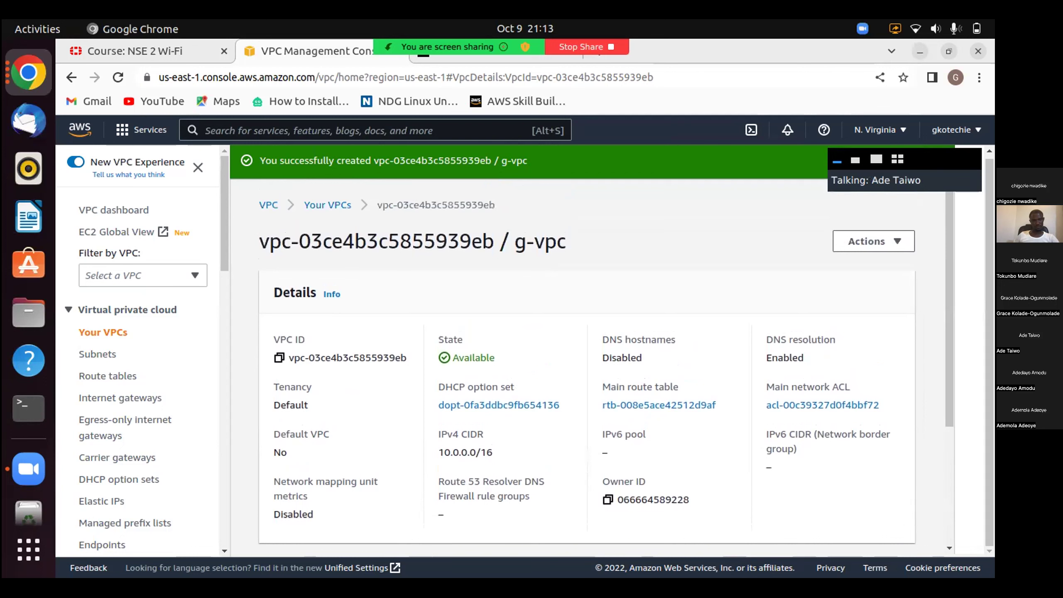
Look through the existing subnets and start a new subnet with g-vpc as its VPC.
left_click(97, 354)
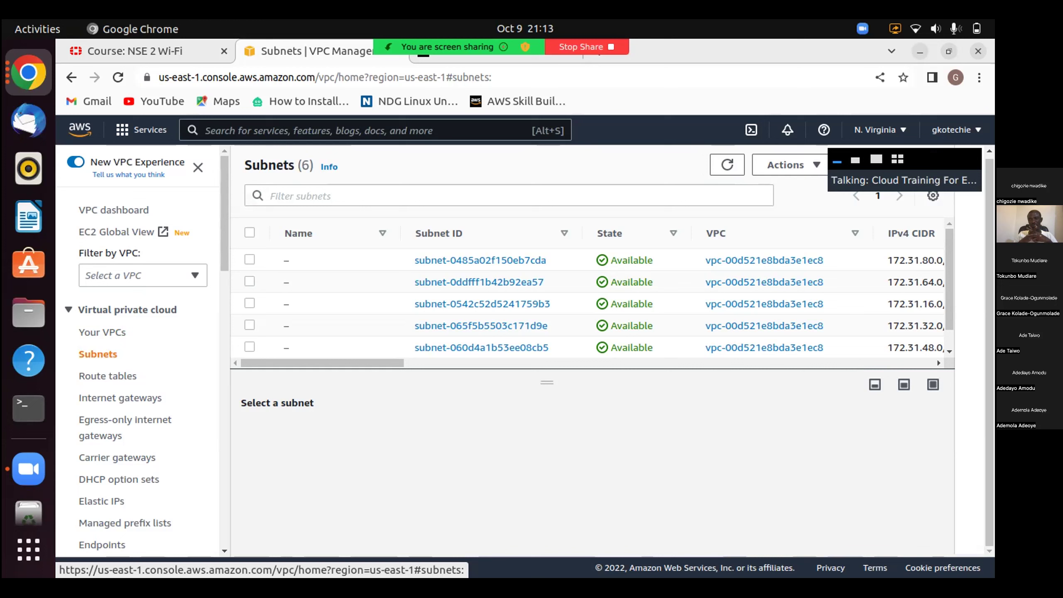
scroll(594, 288, "down", 1)
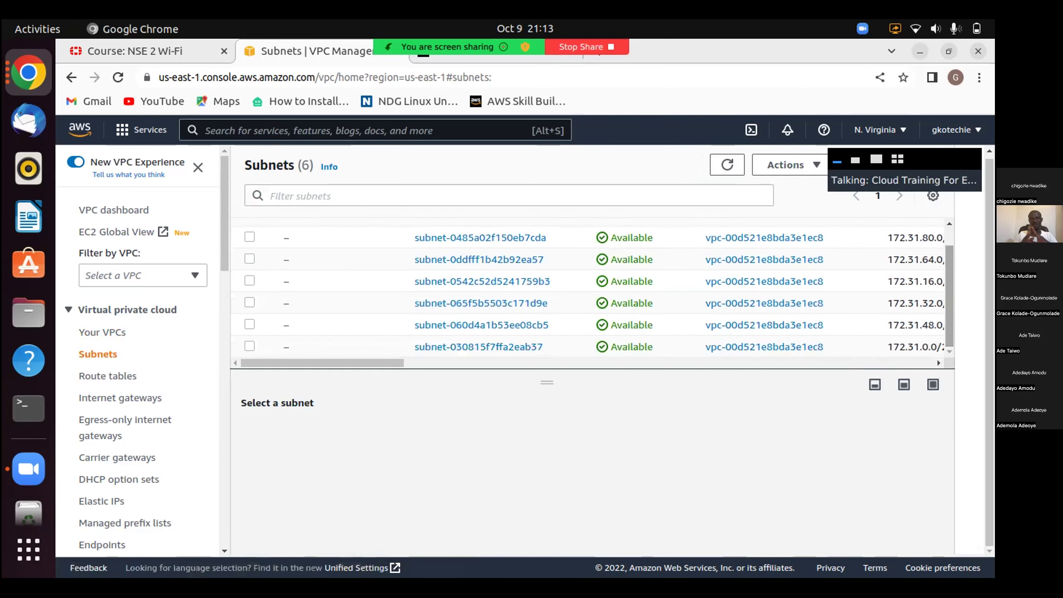
scroll(594, 288, "up", 1)
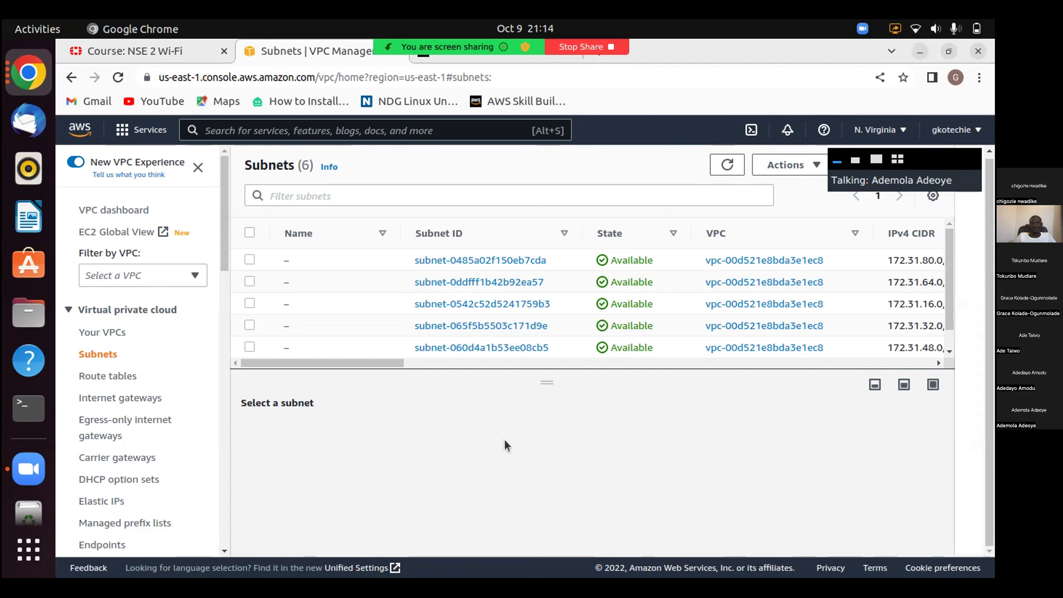
left_click_drag(951, 164, 774, 48)
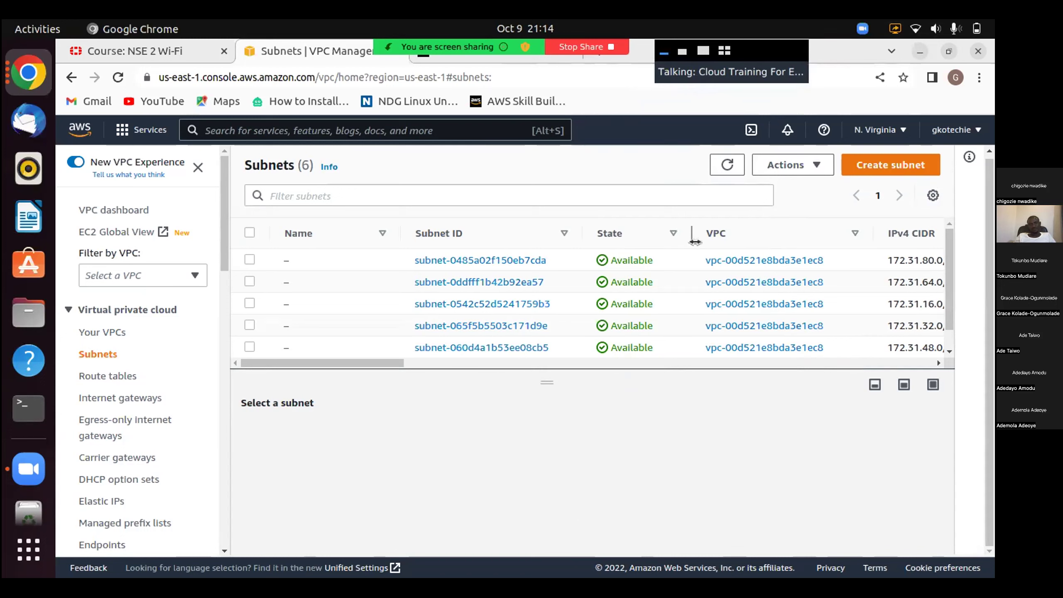
left_click(886, 166)
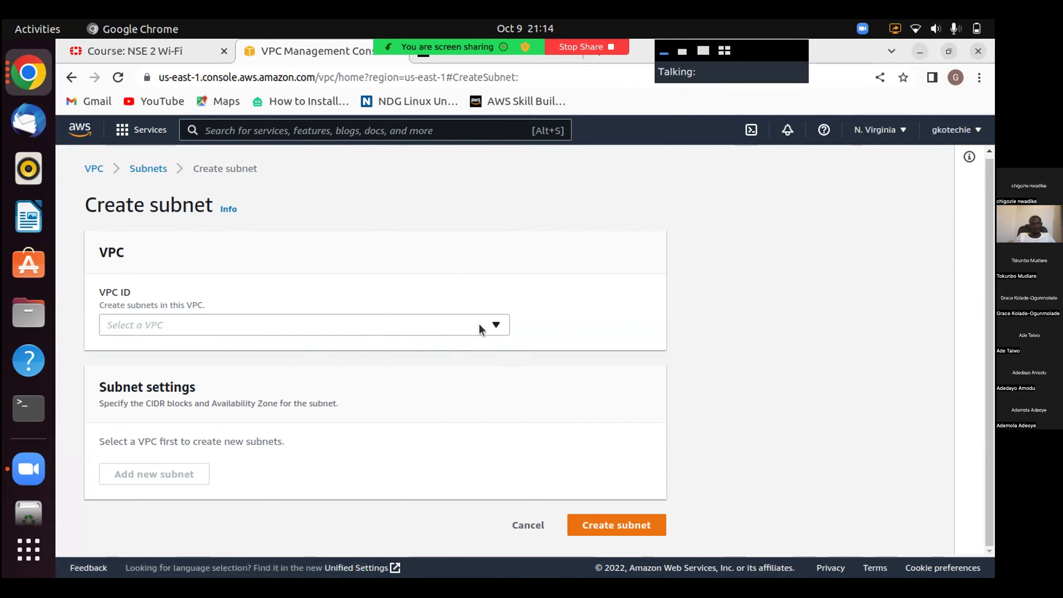
left_click(498, 325)
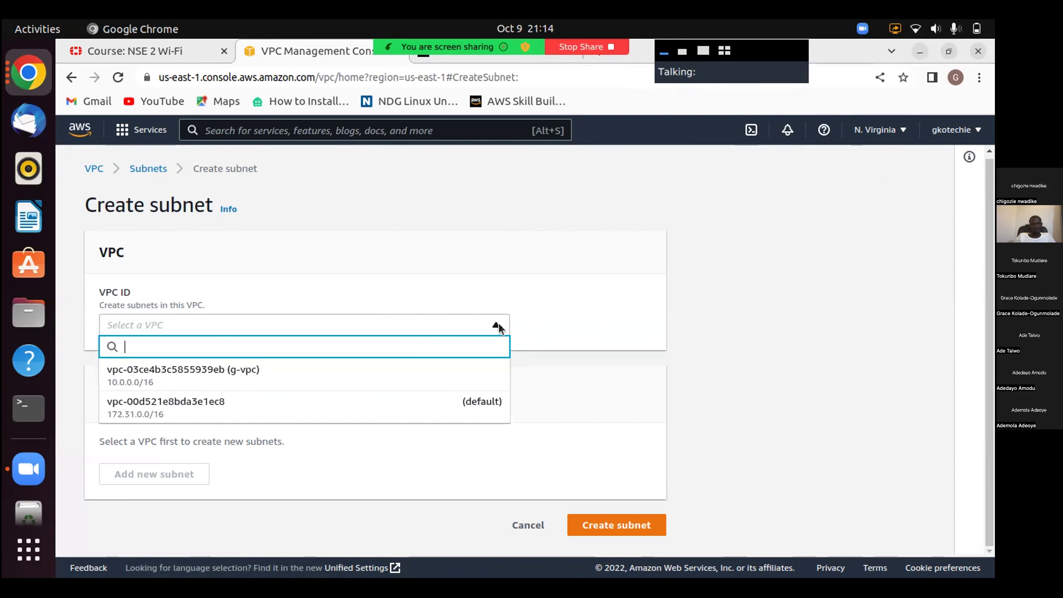
left_click(319, 375)
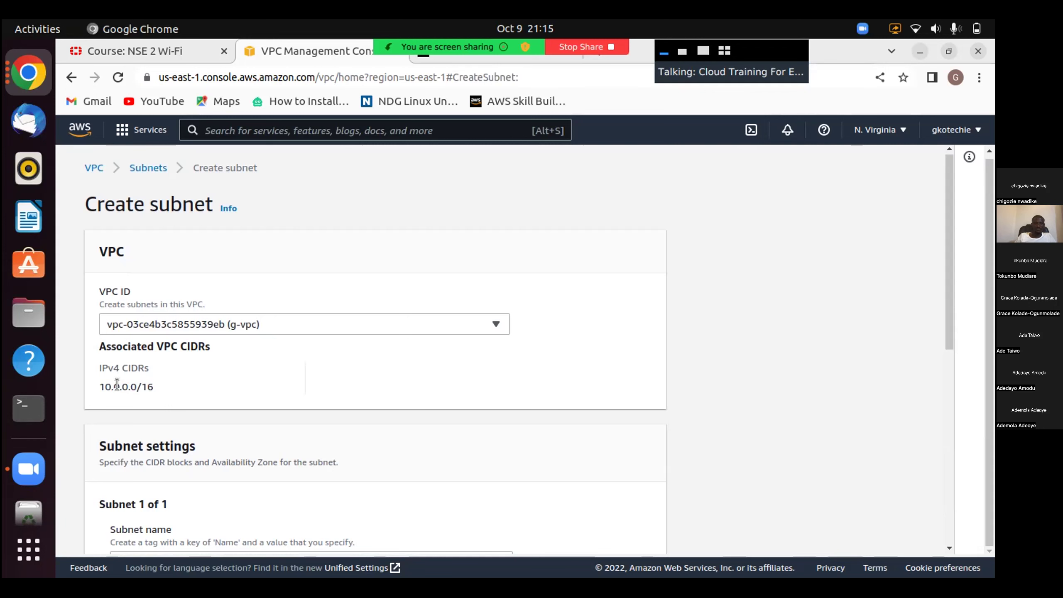
Name the new subnet gsubnet in the subnet settings.
scroll(116, 383, "down", 3)
scroll(376, 350, "up", 1)
scroll(377, 350, "down", 2)
scroll(377, 350, "down", 1)
scroll(377, 351, "down", 1)
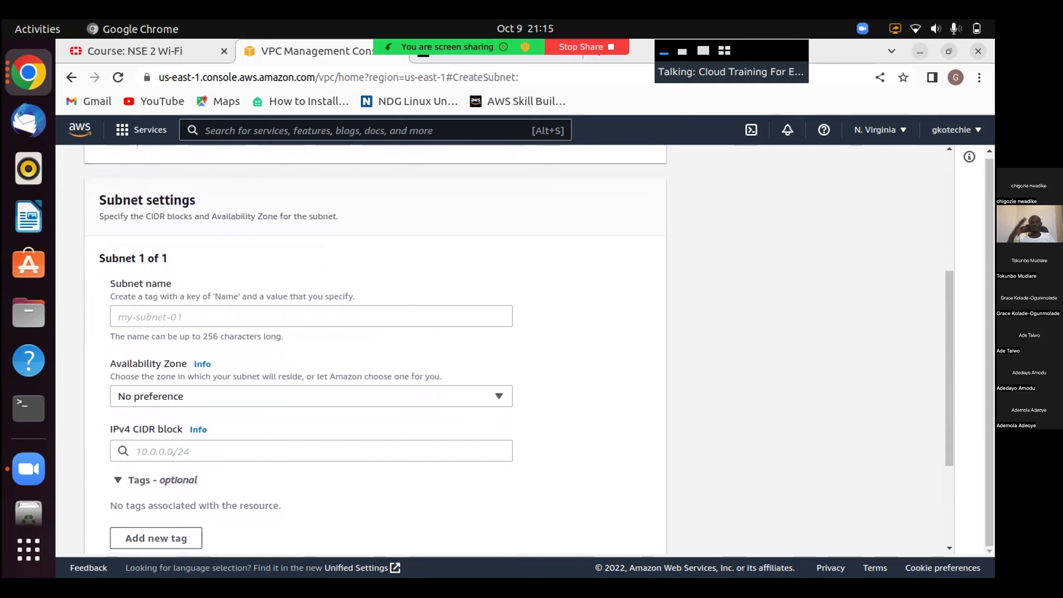
scroll(376, 350, "down", 1)
scroll(376, 350, "down", 1)
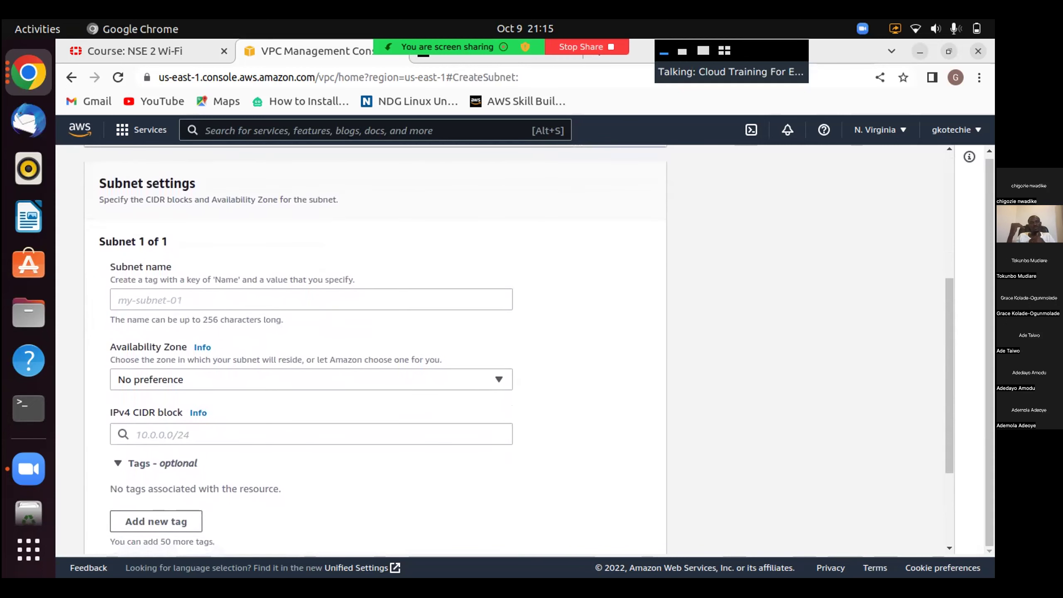
left_click(172, 296)
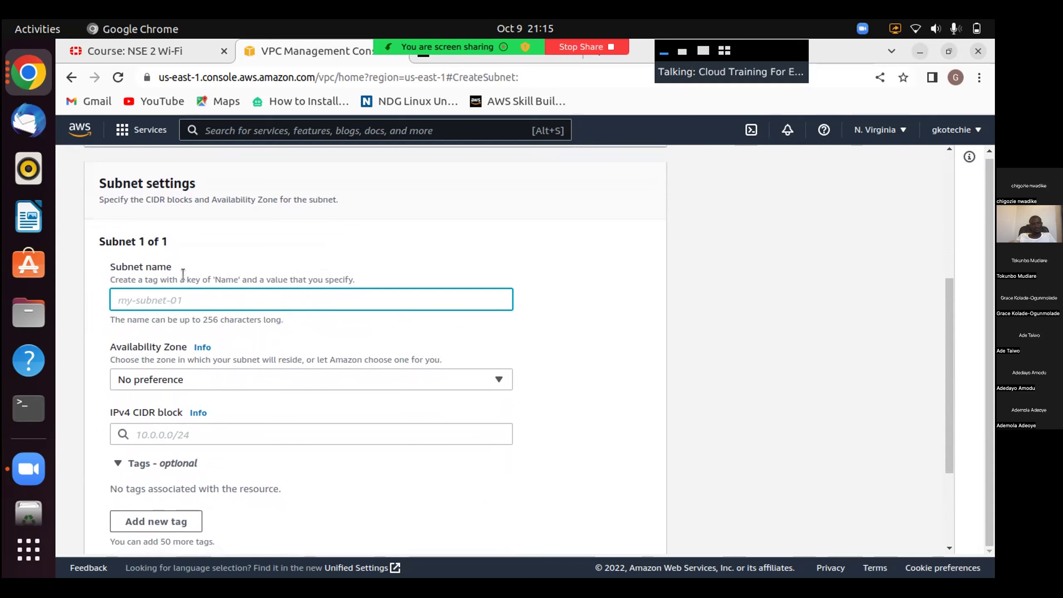
type("gsubnet")
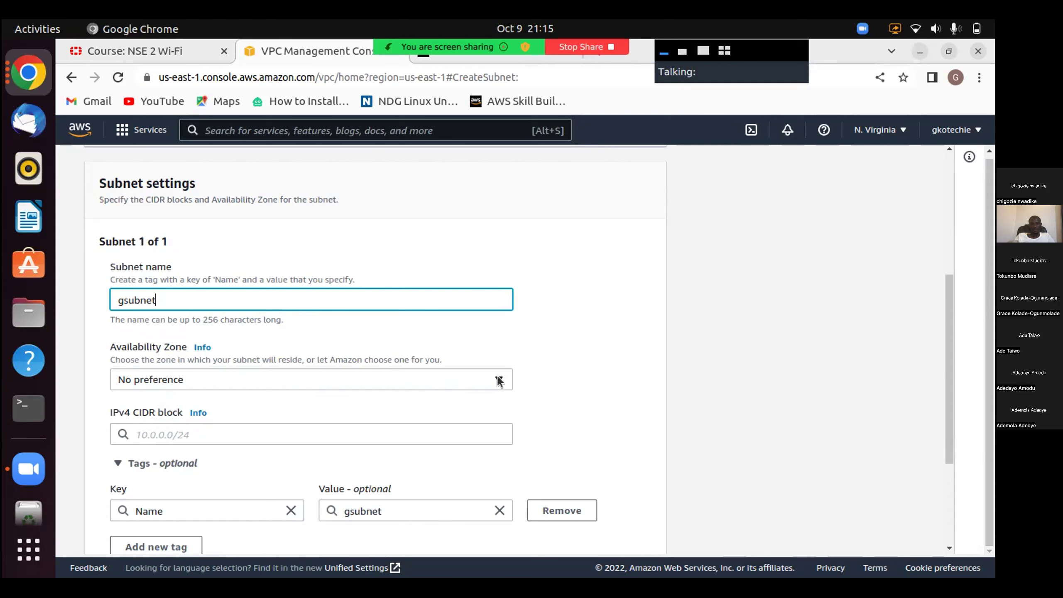
Set the subnet's Availability Zone to US East (N. Virginia) / us-east-1a.
left_click(334, 425)
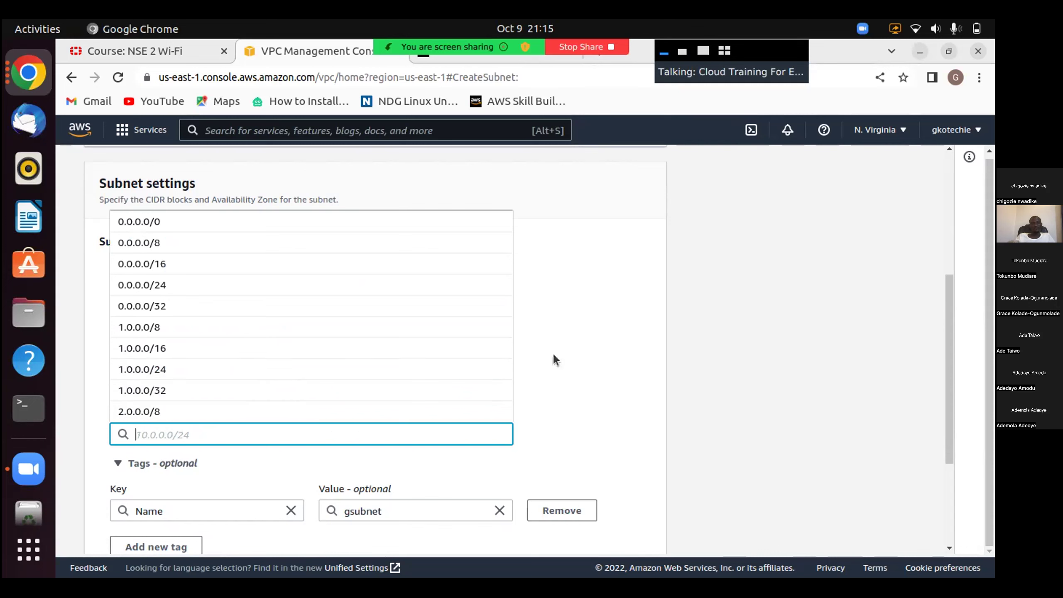
left_click(581, 356)
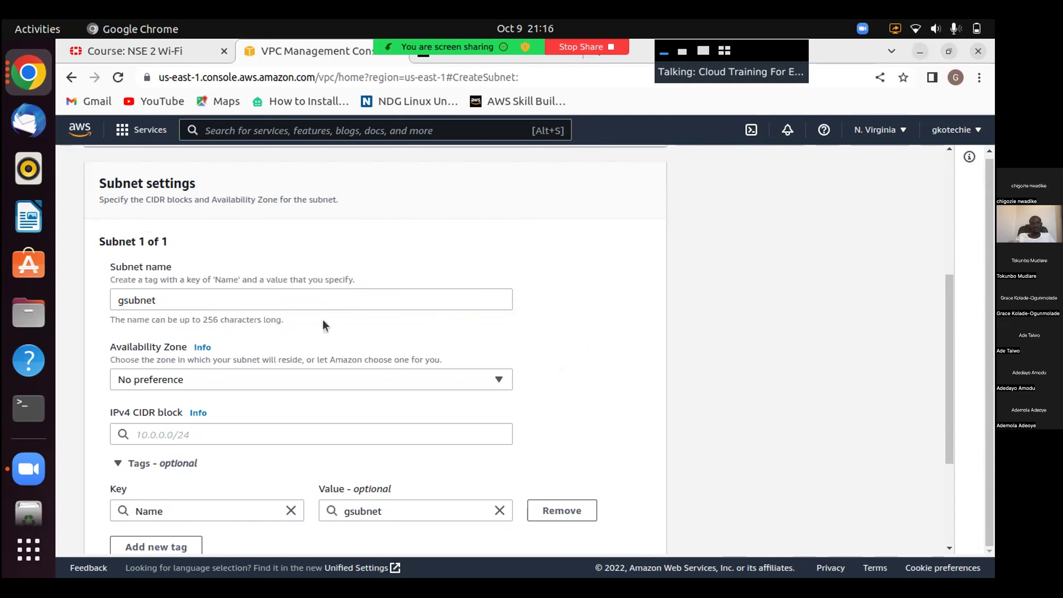
left_click(494, 379)
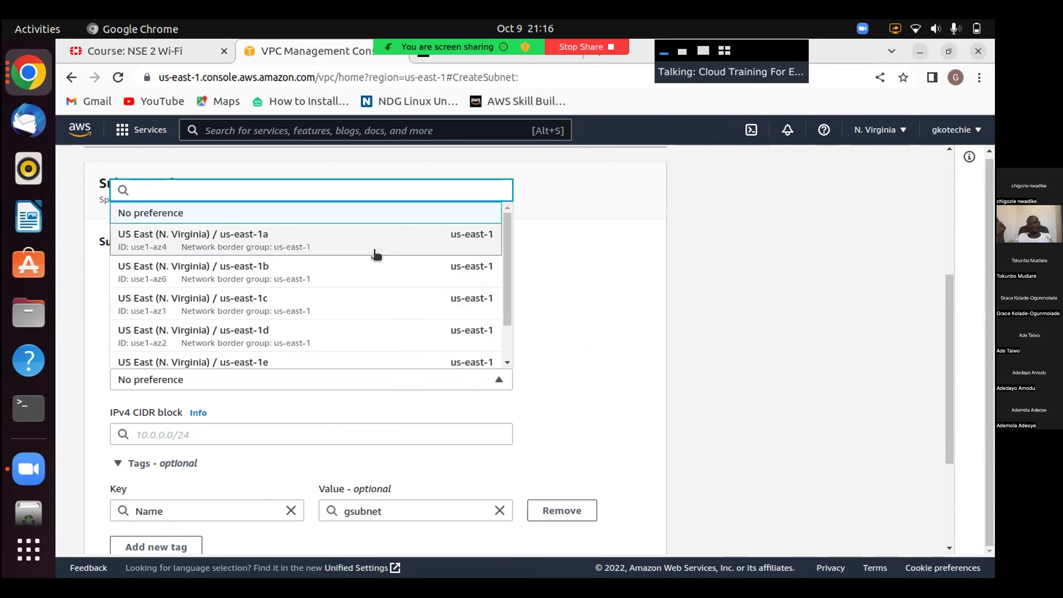
left_click(349, 240)
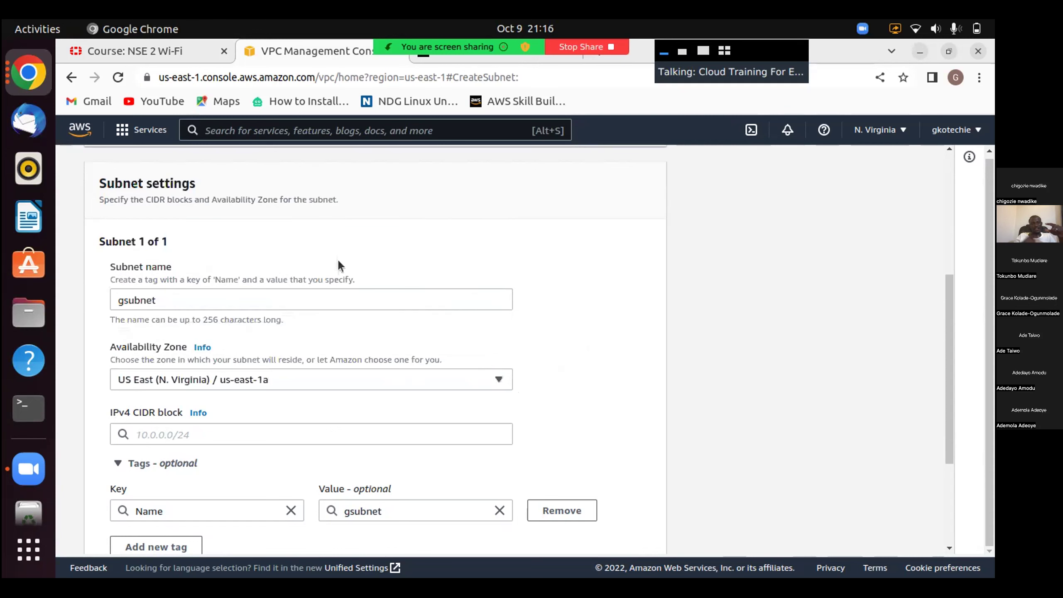
left_click(236, 434)
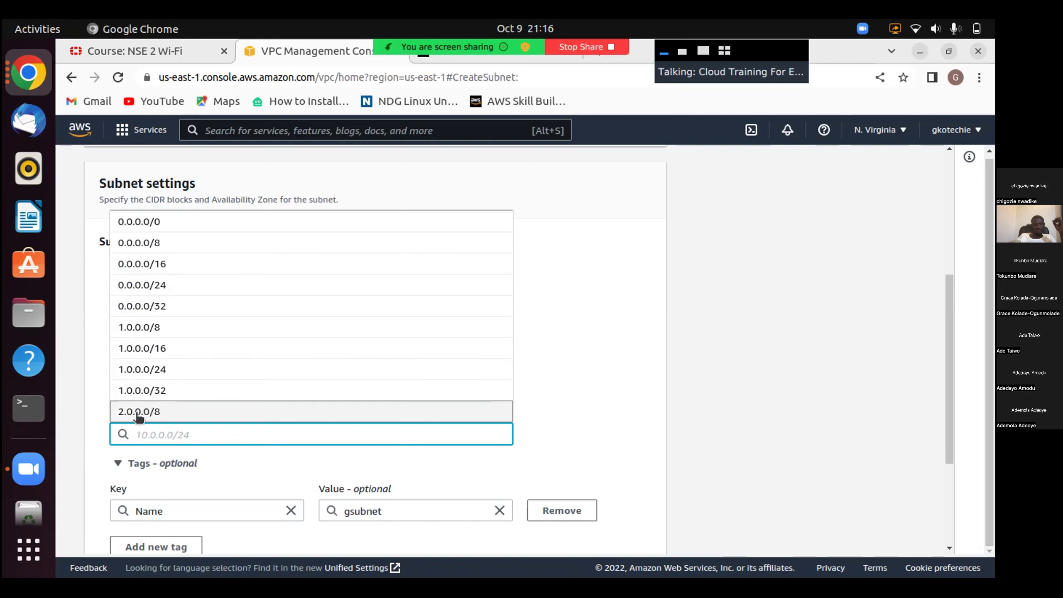
left_click(139, 368)
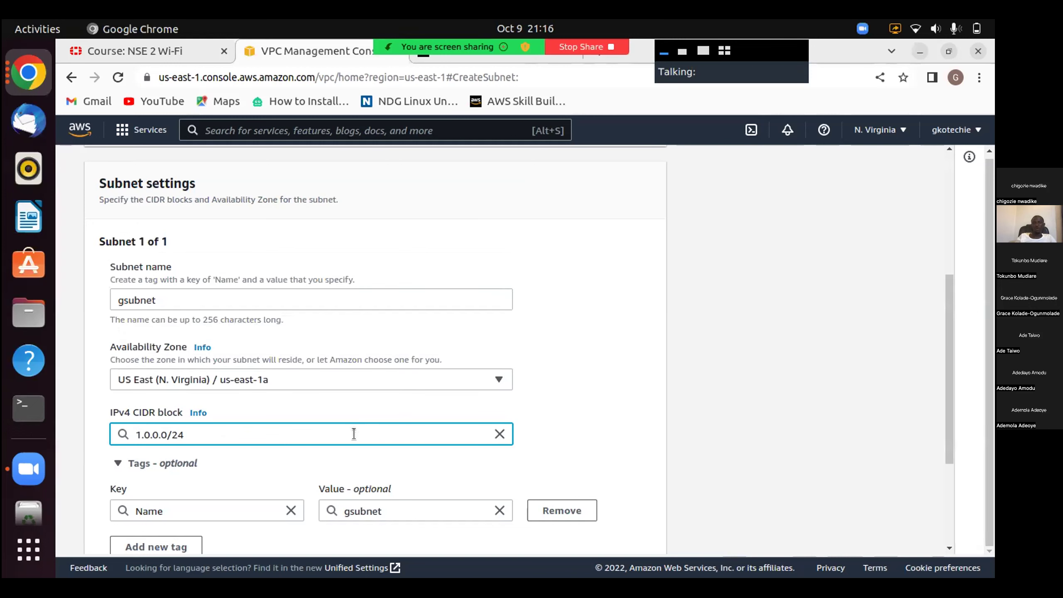
key("BackSpace")
key("BackSpace")
key("BackSpace")
key("BackSpace")
key("BackSpace")
key("BackSpace")
key("BackSpace")
key("BackSpace")
key("BackSpace")
key("BackSpace")
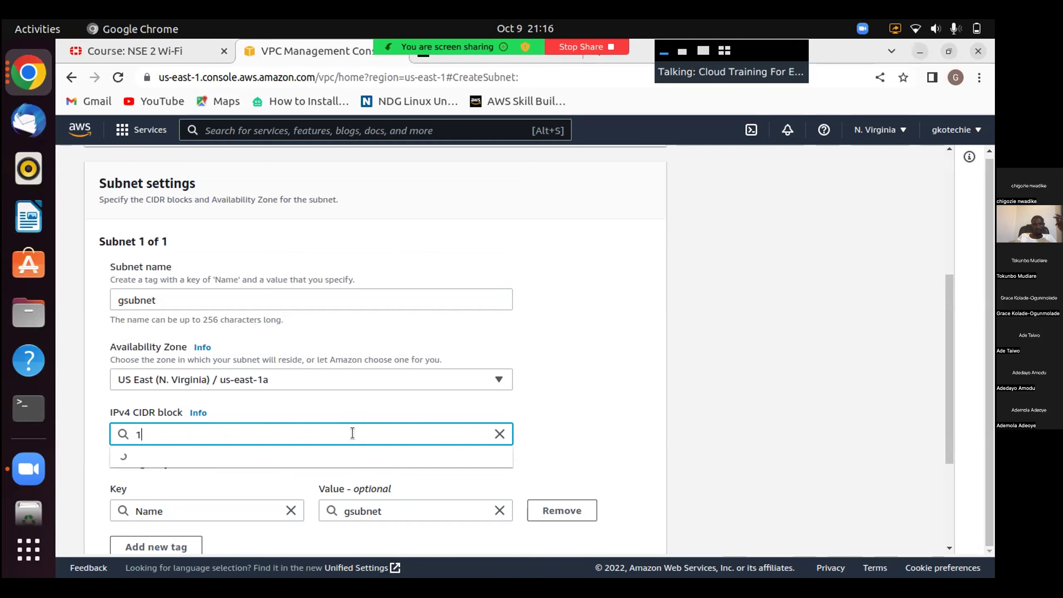
Set the IPv4 CIDR block of gsubnet to 10.0.0.0/24.
type("10")
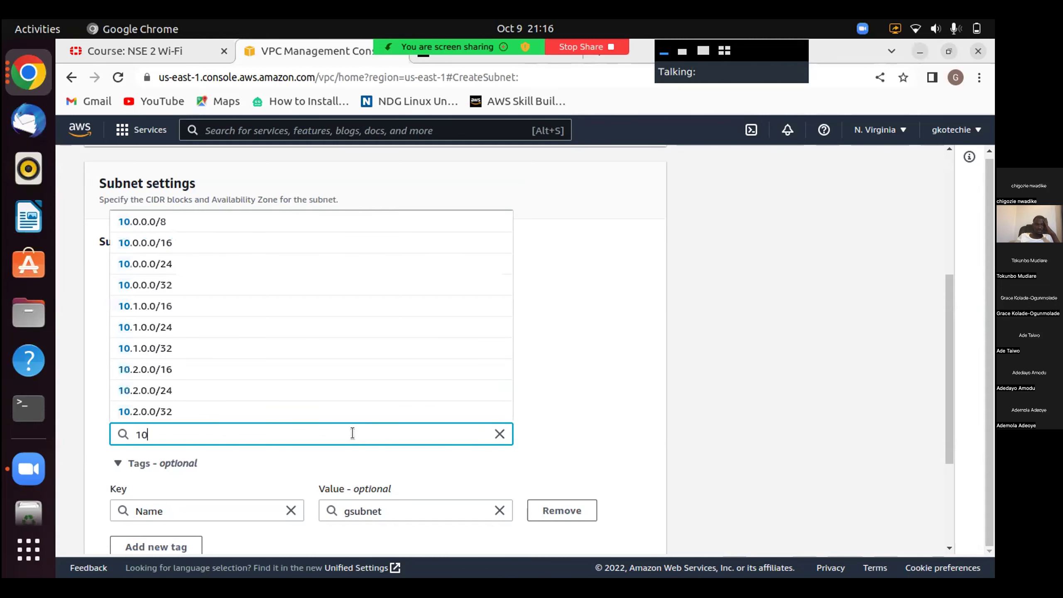
type(".0.0.0")
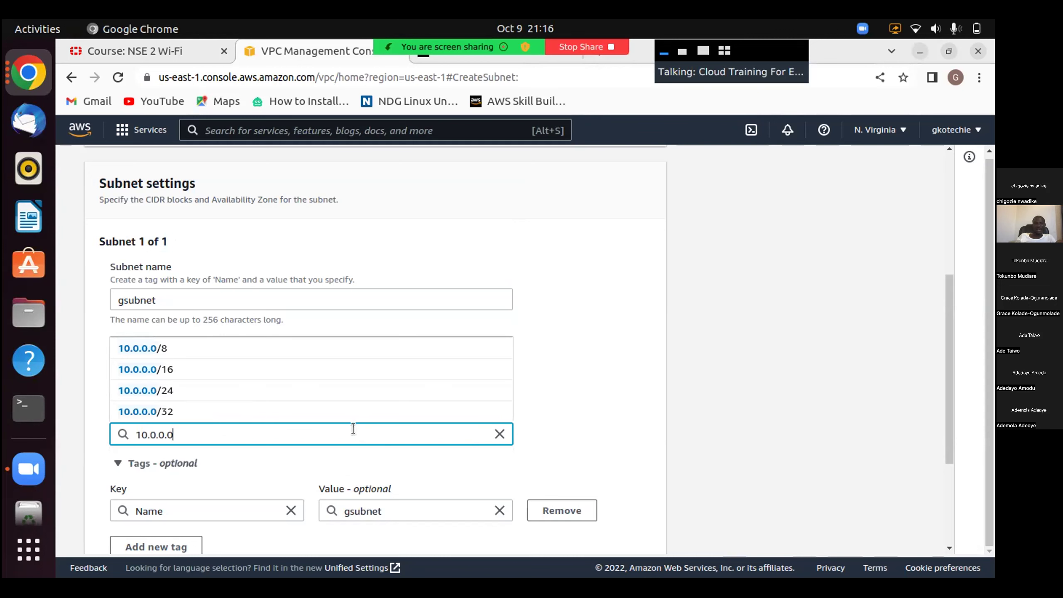
type("/")
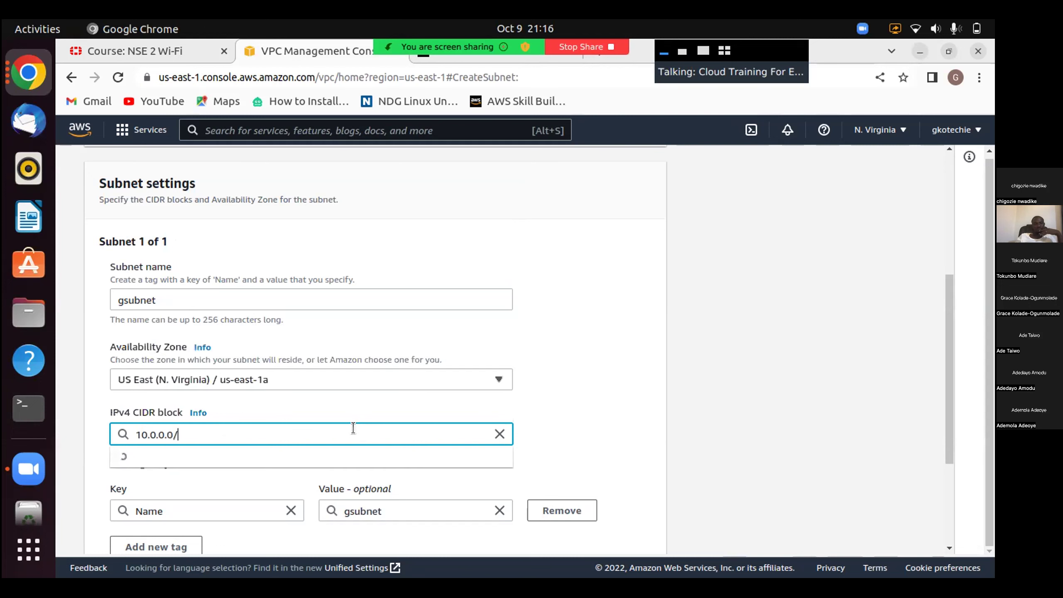
type("24")
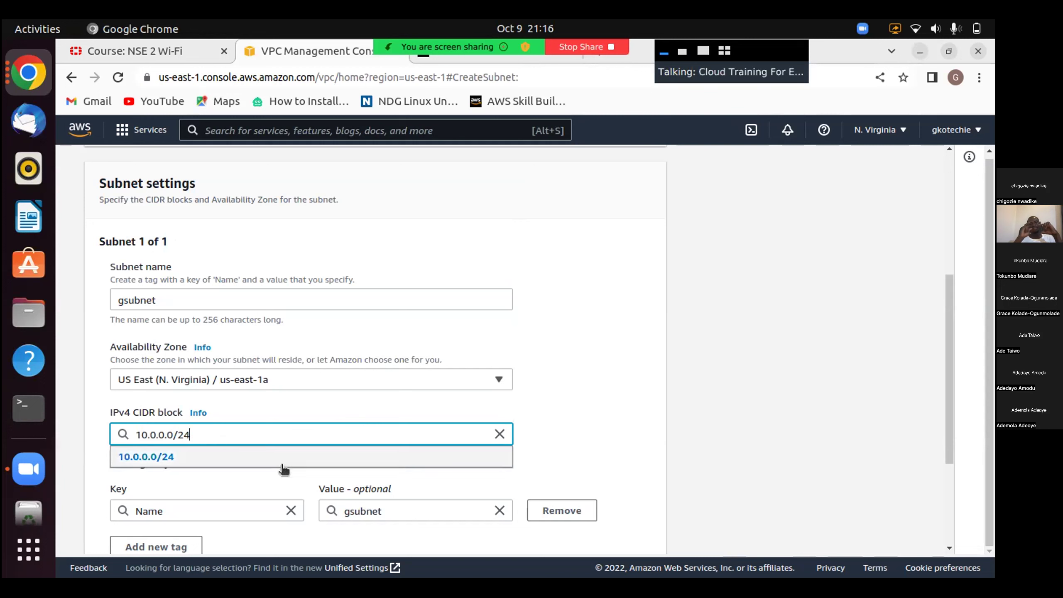
left_click(218, 462)
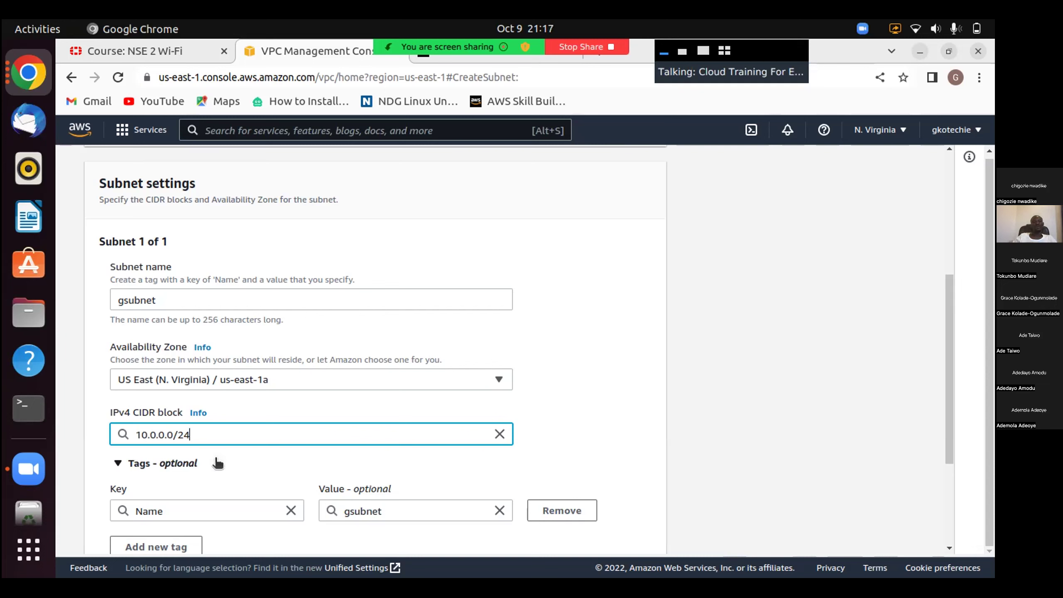
Review the settings and name tag of gsubnet and add another subnet entry to the form.
scroll(218, 463, "down", 2)
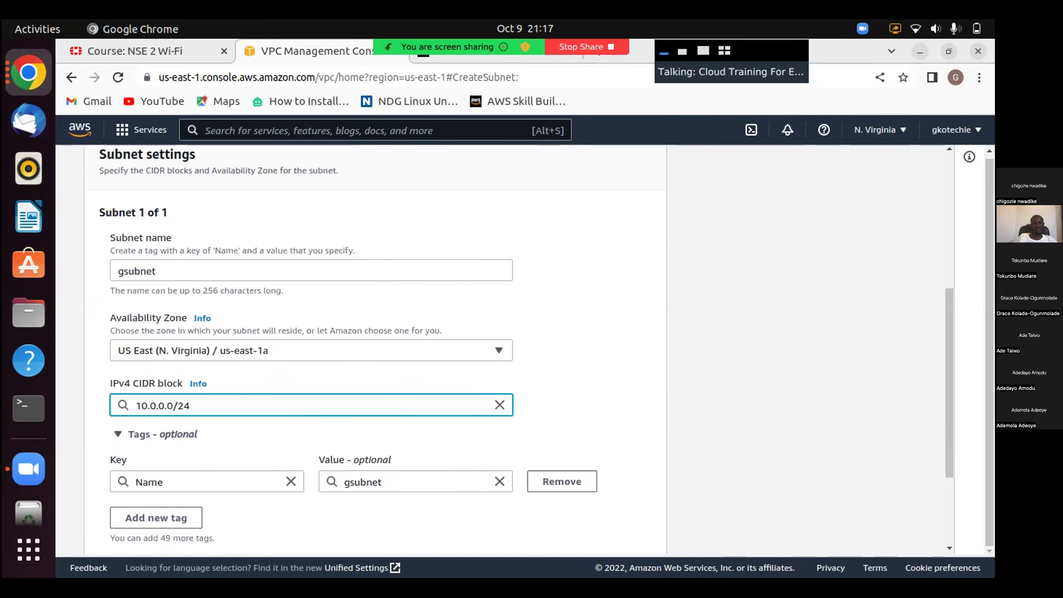
scroll(310, 349, "down", 1)
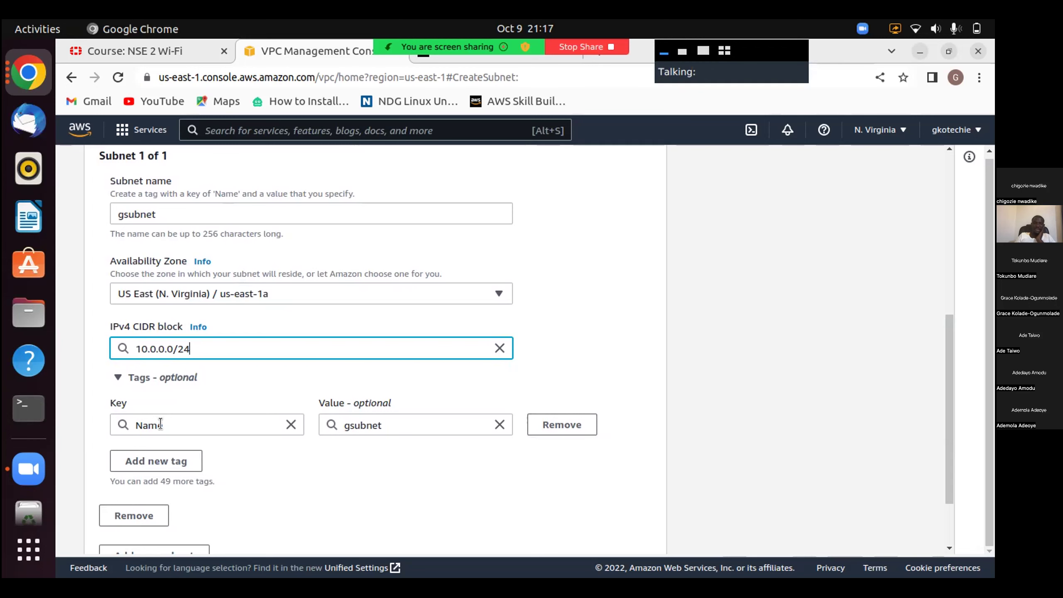
scroll(163, 425, "up", 3)
scroll(296, 295, "down", 5)
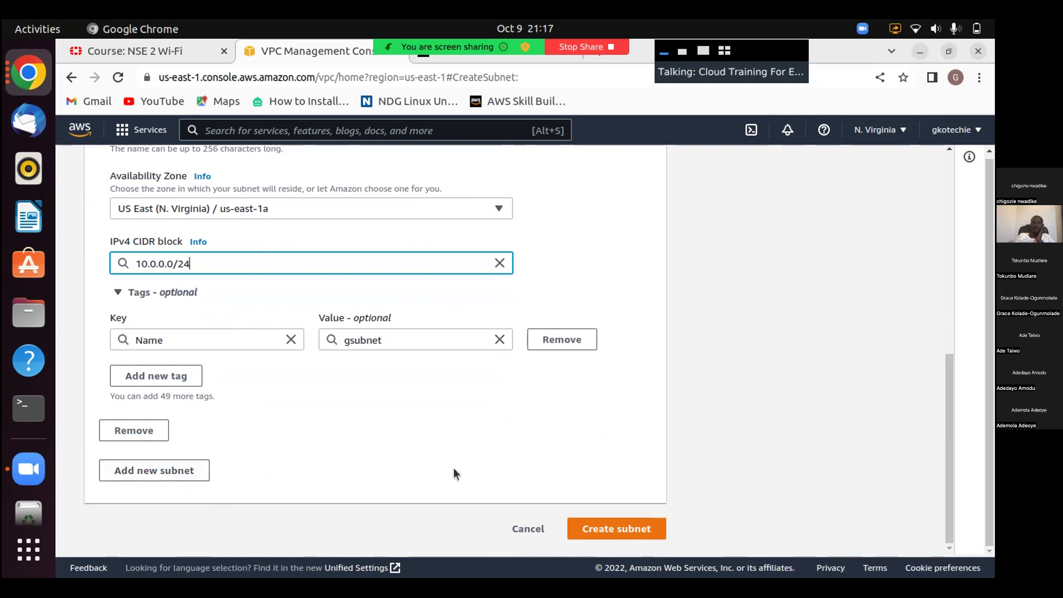
left_click(193, 476)
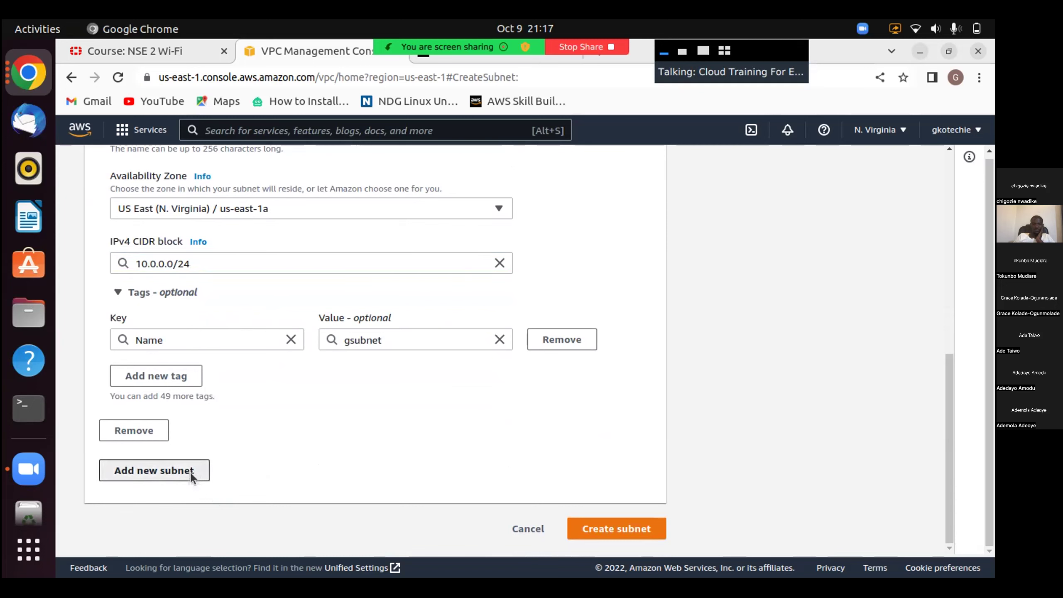
Name the second subnet gsubnet2 and set its Availability Zone to US East (N. Virginia) / us-east-1b.
scroll(191, 478, "down", 3)
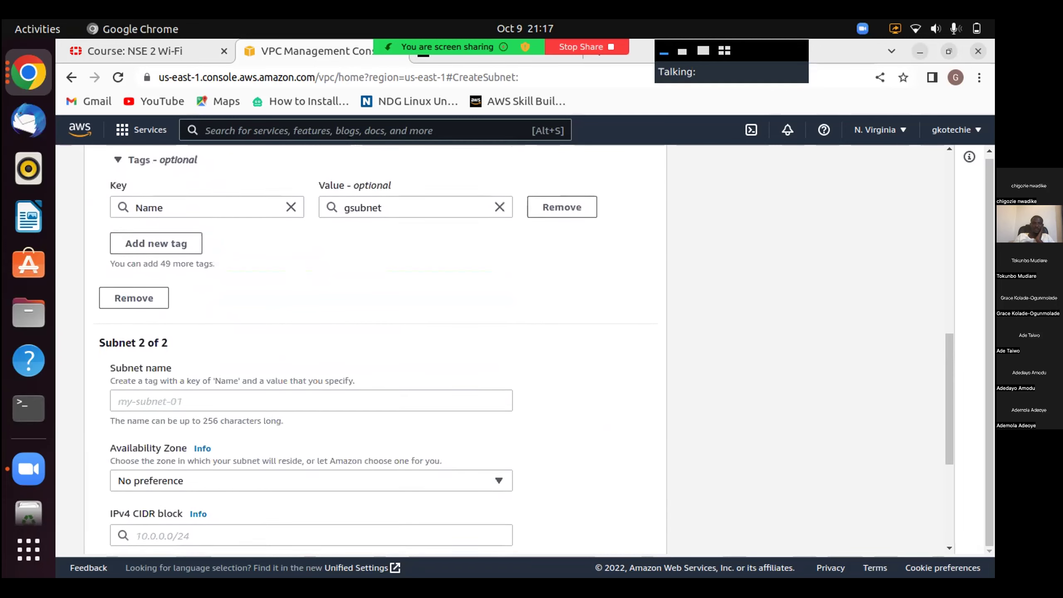
left_click(139, 405)
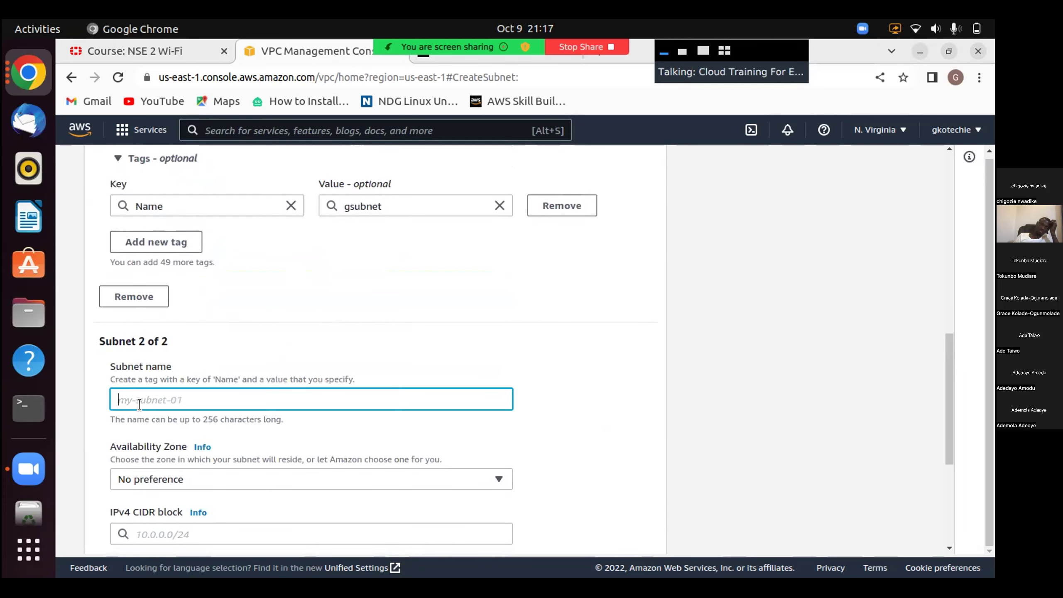
type("gsub")
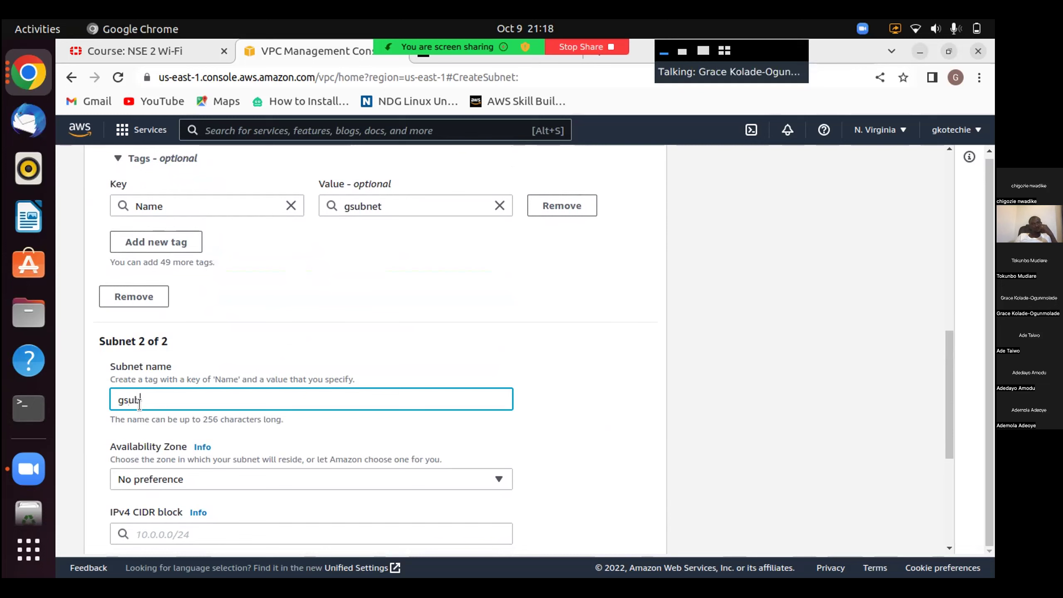
type("net2")
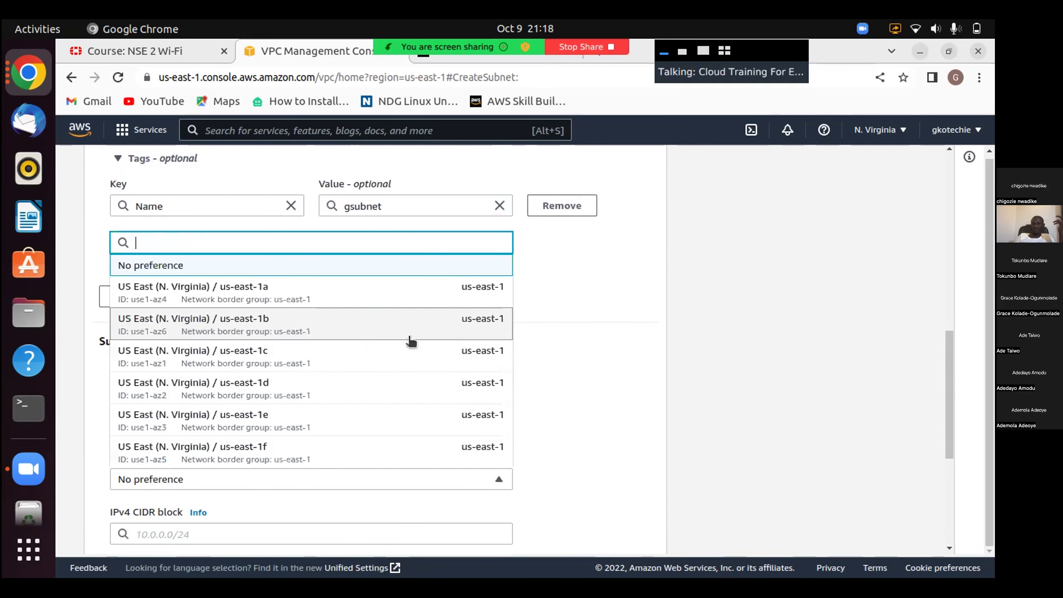
left_click(322, 331)
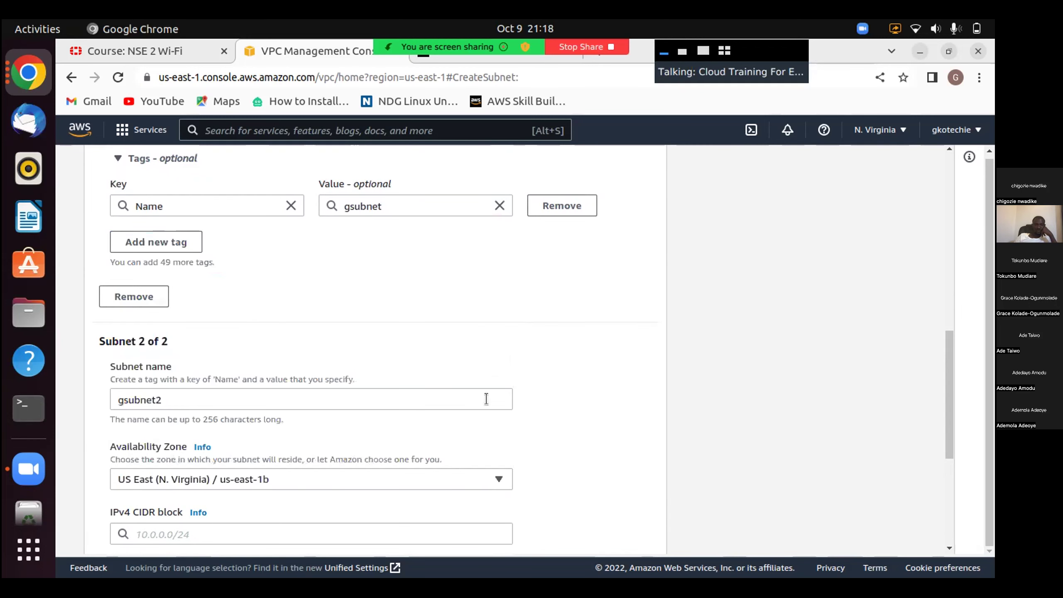
Set the IPv4 CIDR block of gsubnet2 to 10.0.1.0/24.
scroll(638, 460, "down", 3)
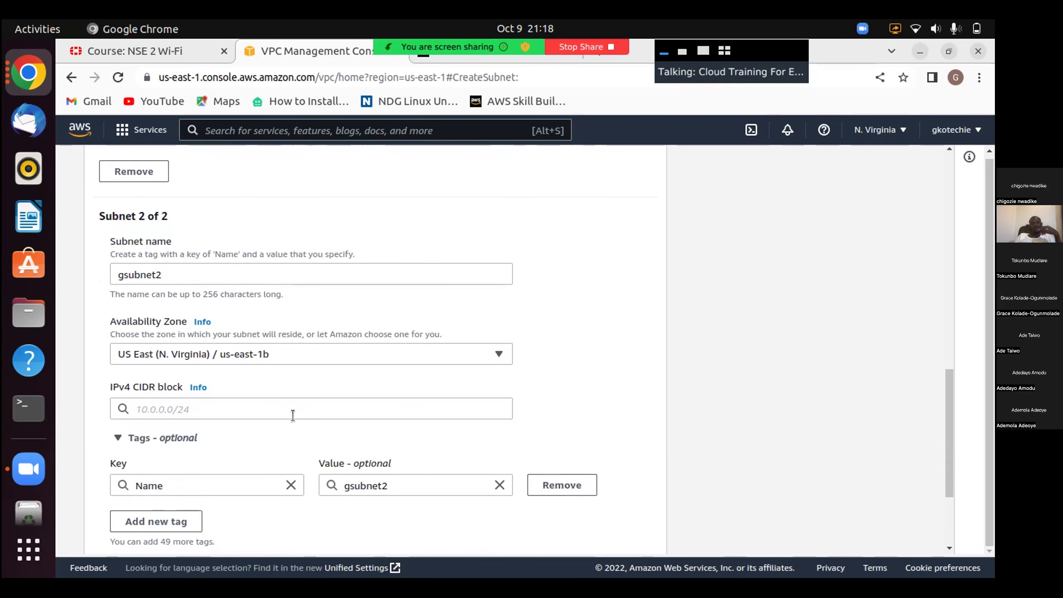
left_click(292, 413)
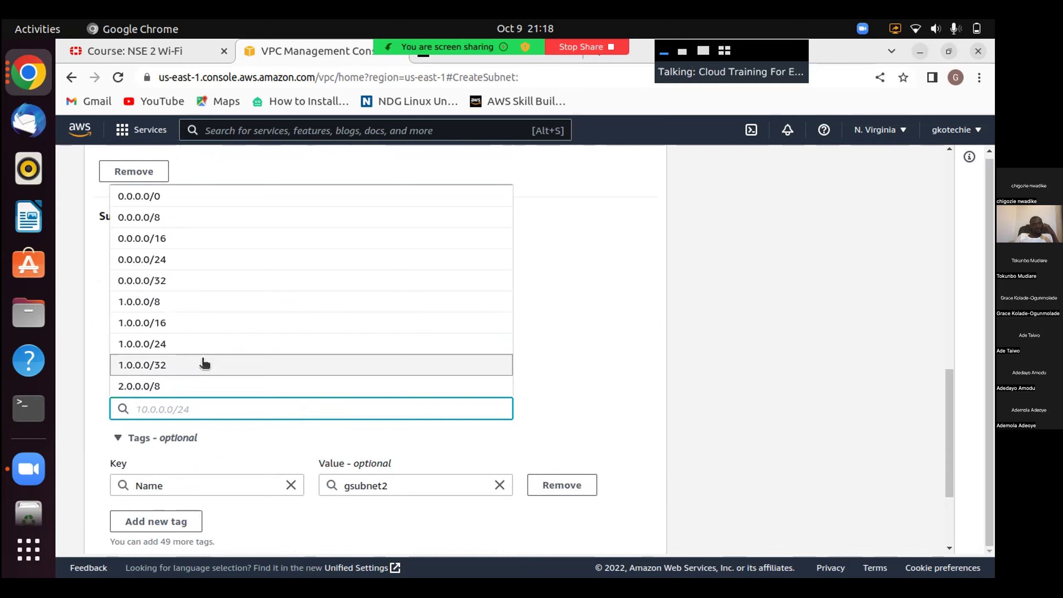
type("10")
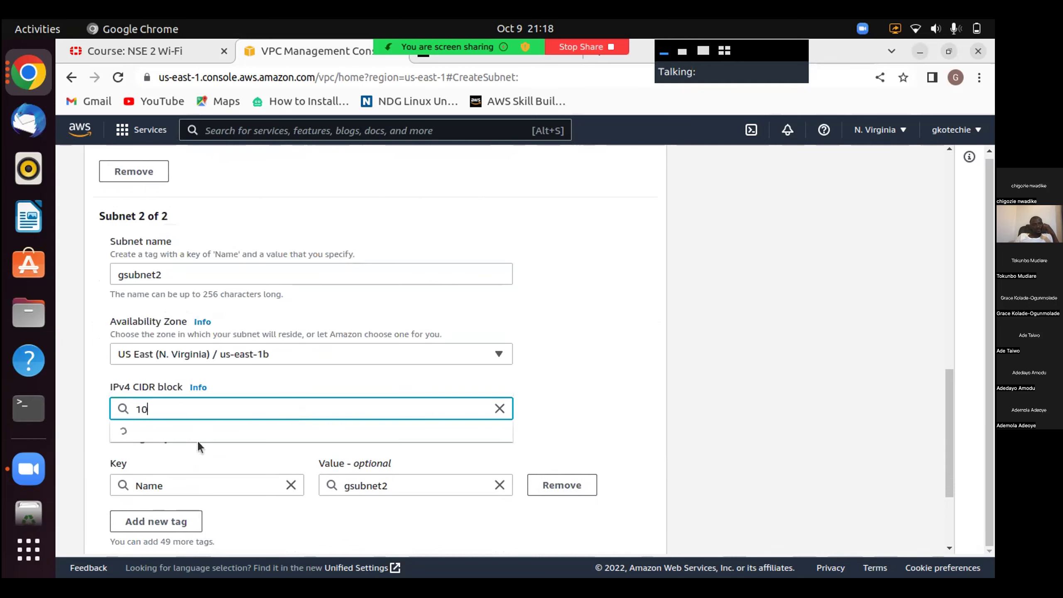
type(".o")
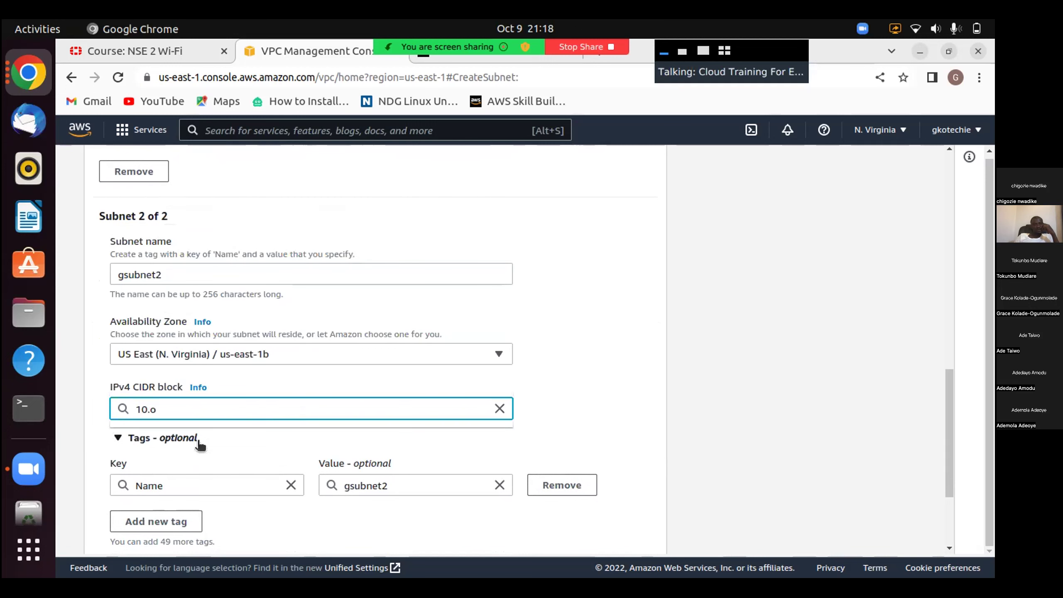
key("BackSpace")
type("0")
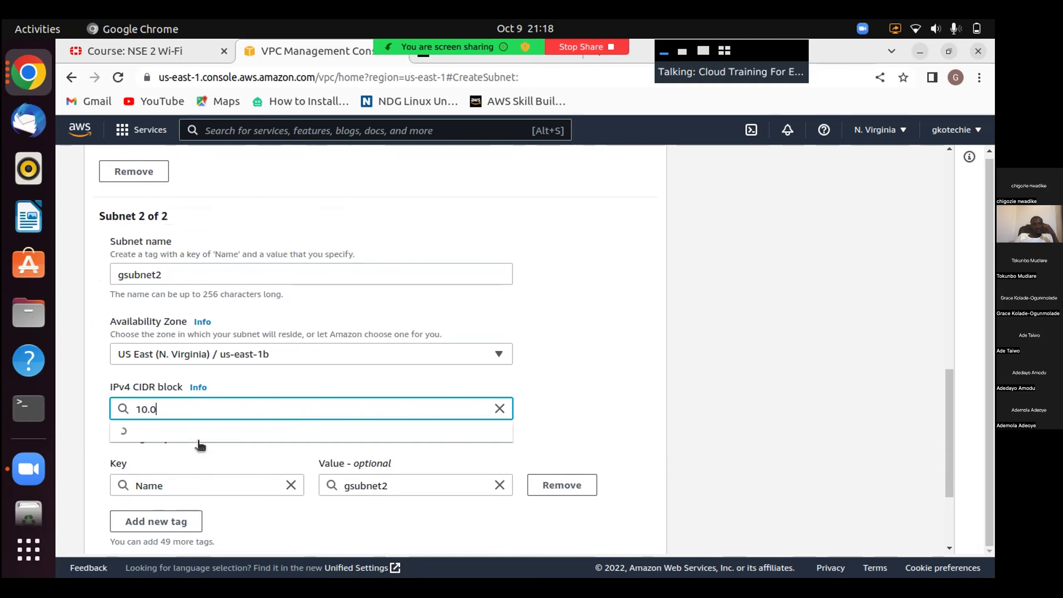
type(".0.0")
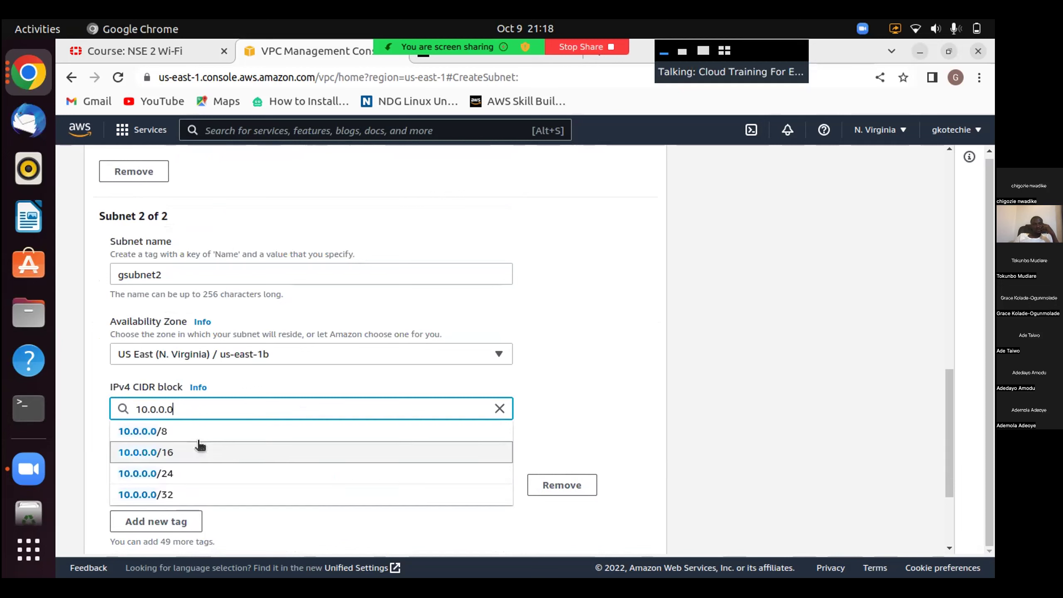
key("BackSpace")
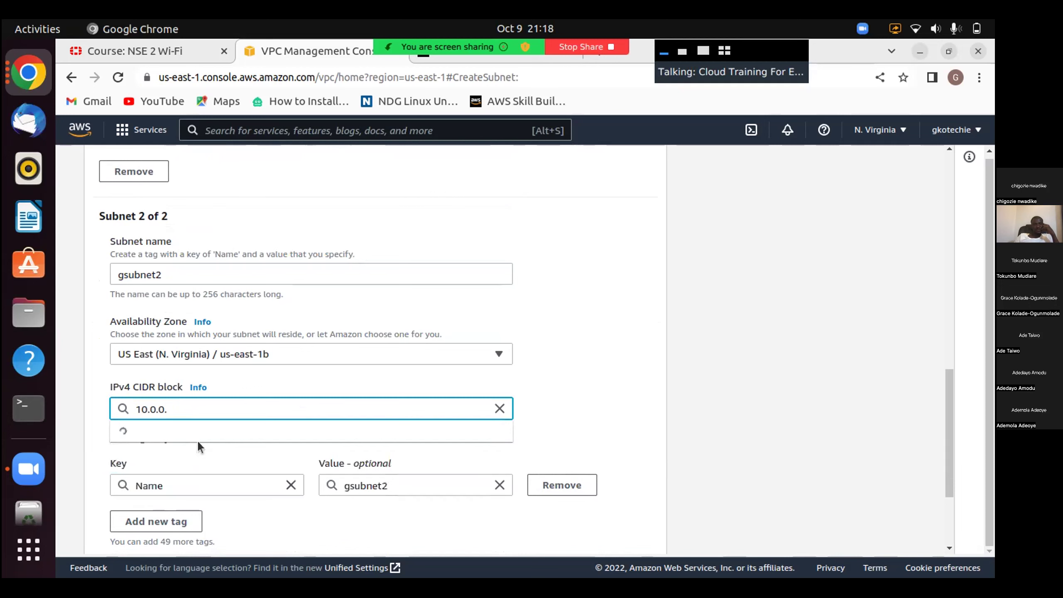
type("1")
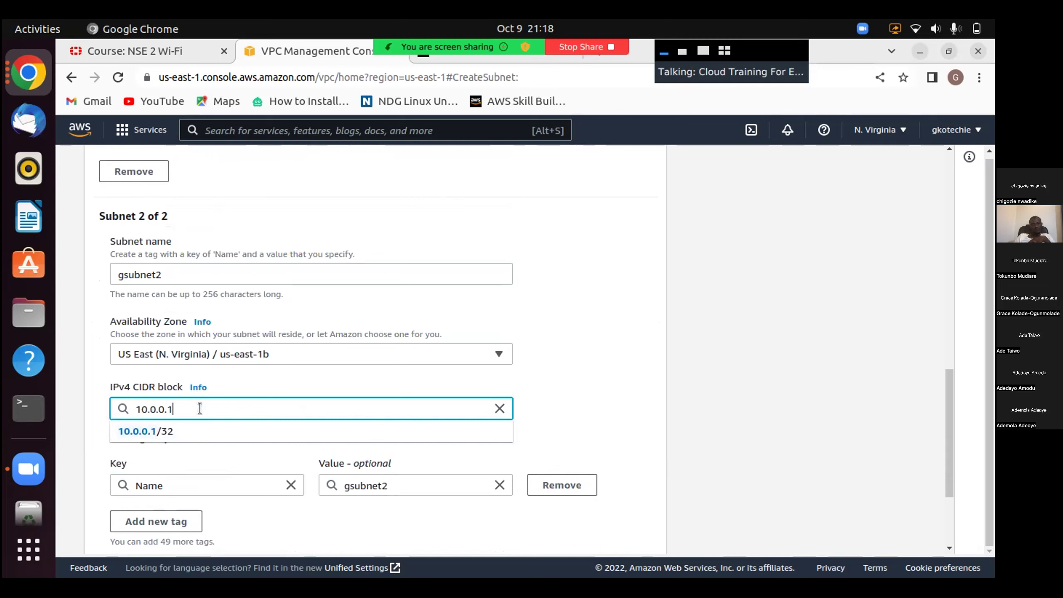
key("BackSpace")
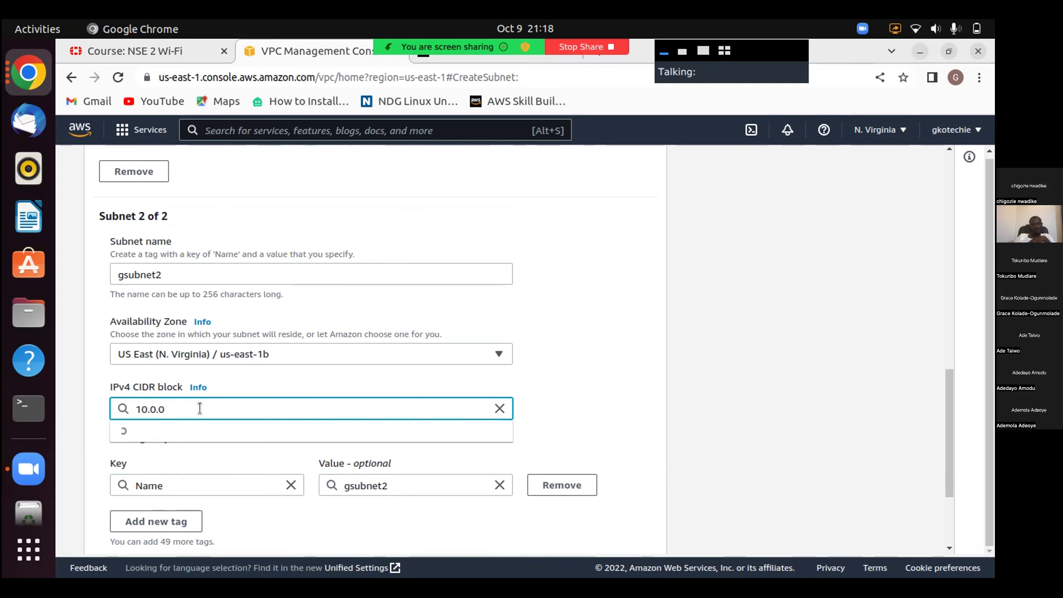
key("BackSpace")
type("1")
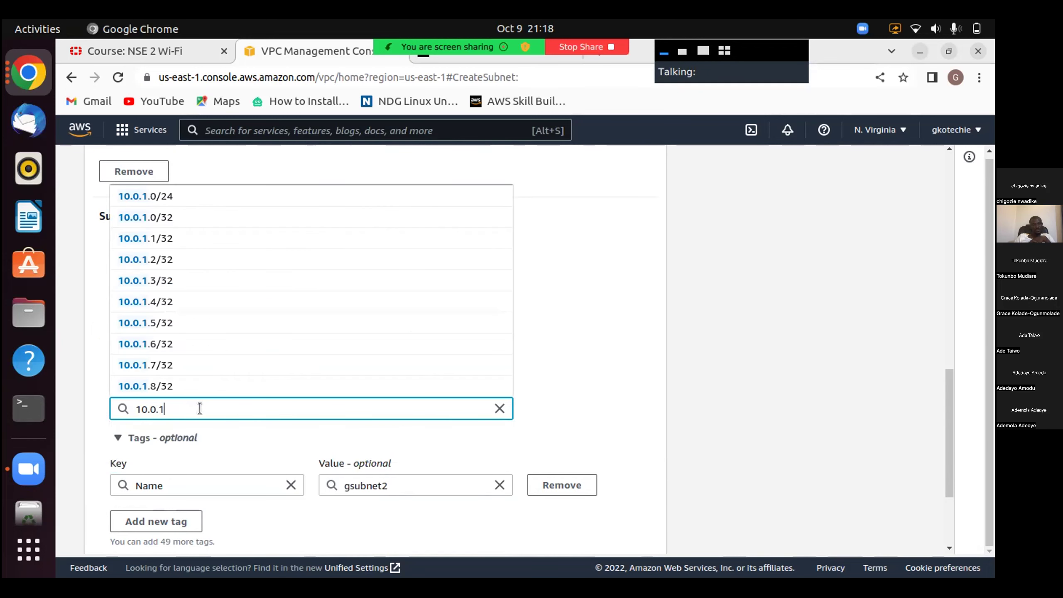
type(".0")
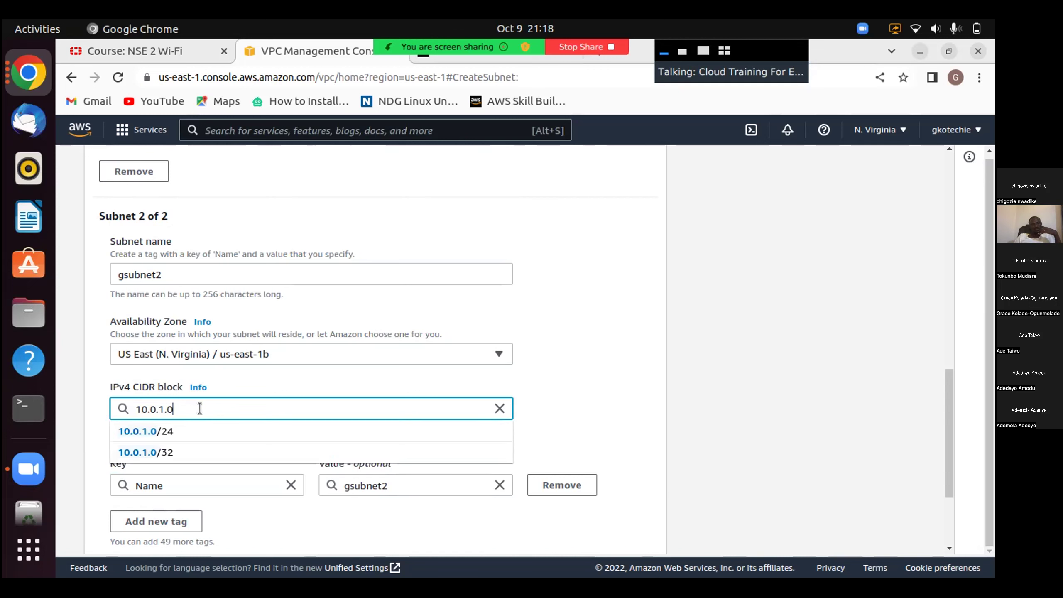
type("/")
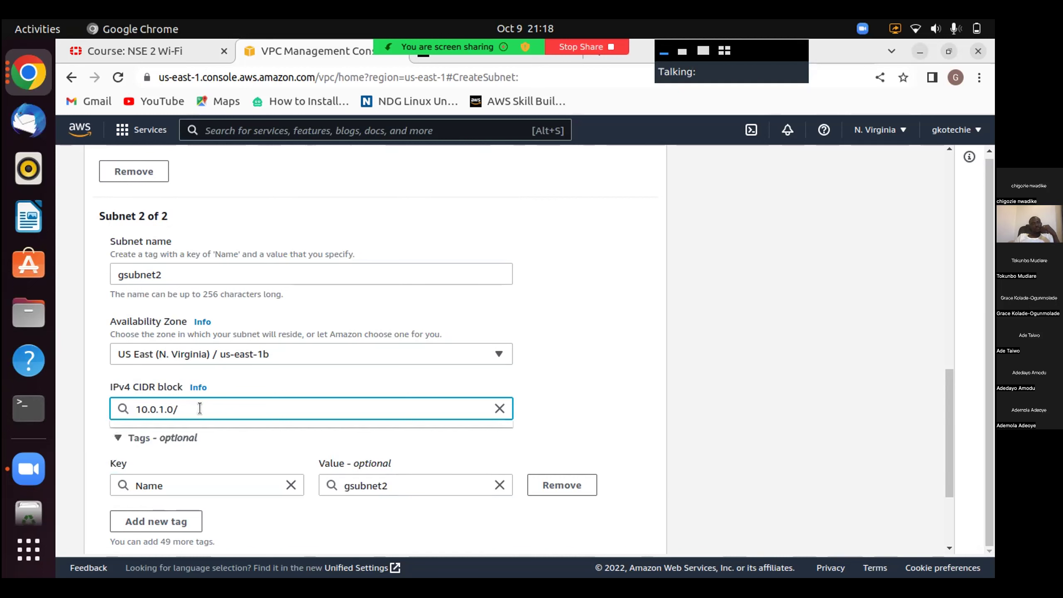
type("24")
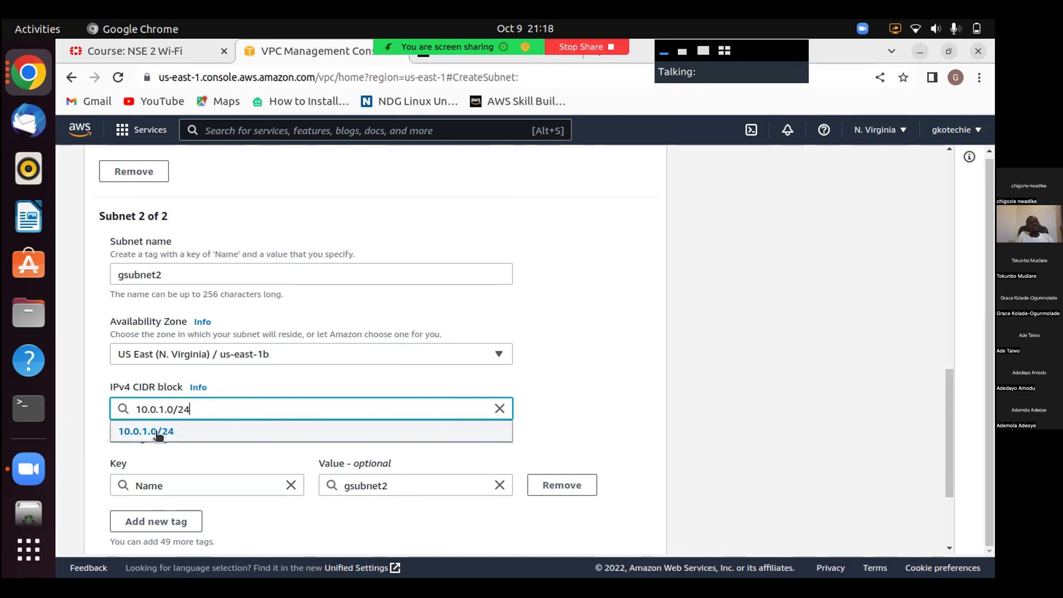
left_click(158, 433)
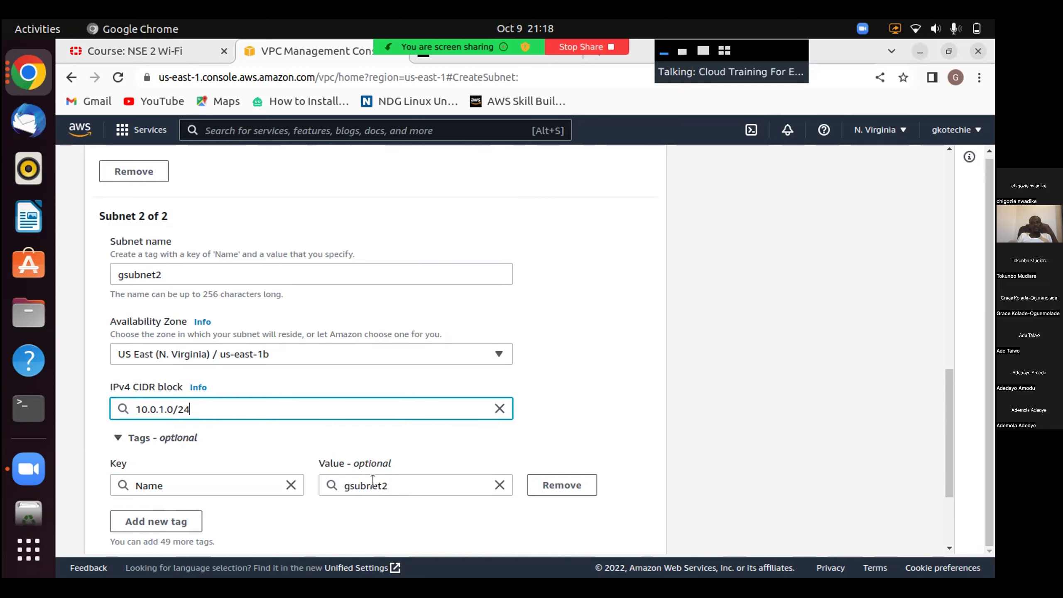
Submit the form to create both subnets, gsubnet and gsubnet2.
scroll(372, 480, "down", 1)
scroll(372, 349, "down", 2)
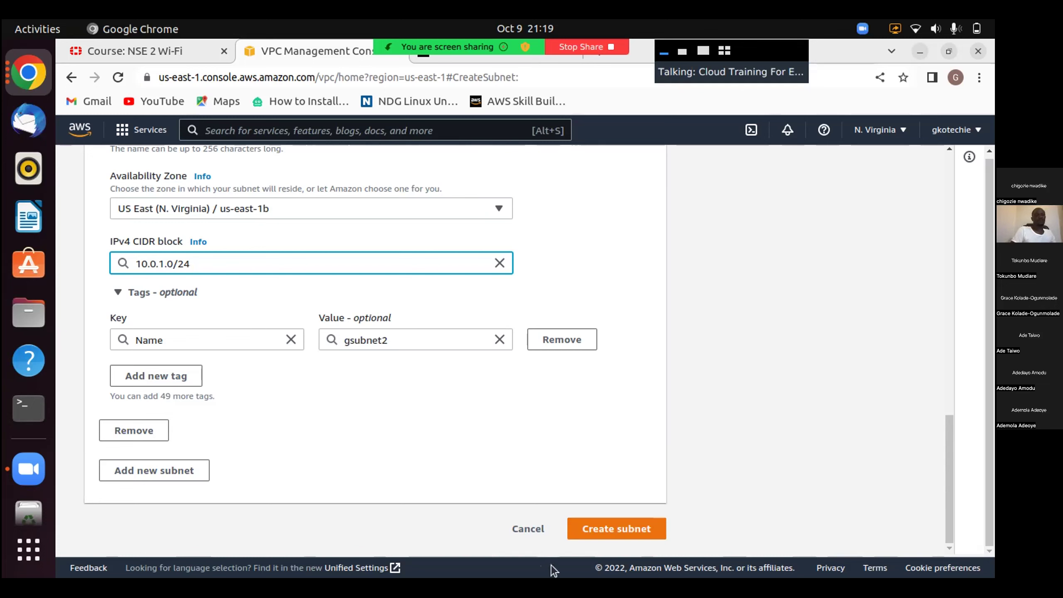
left_click(590, 530)
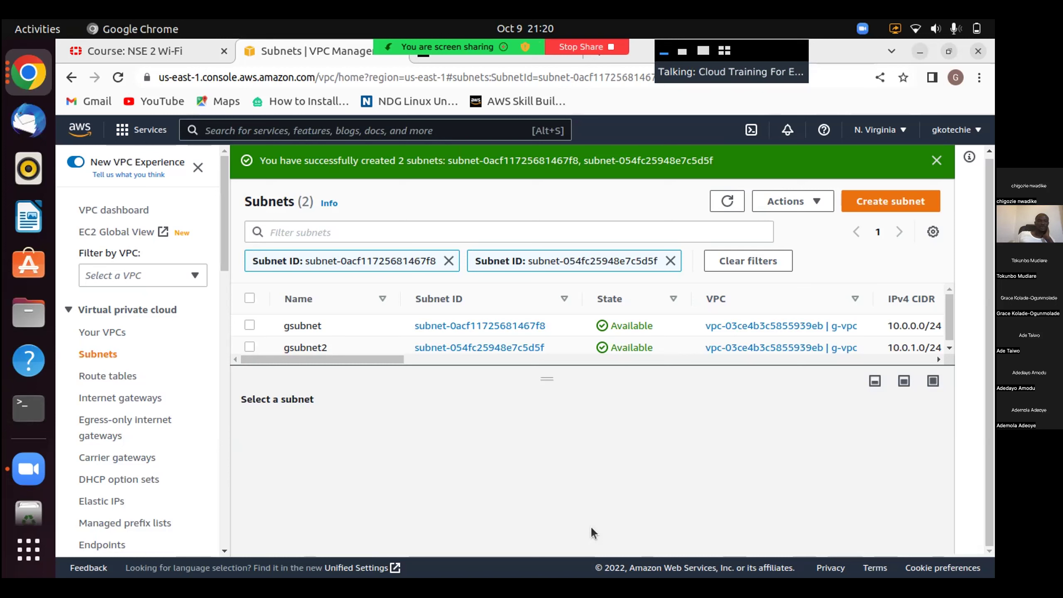
Create a new internet gateway with the name tag g-igw.
left_click(130, 405)
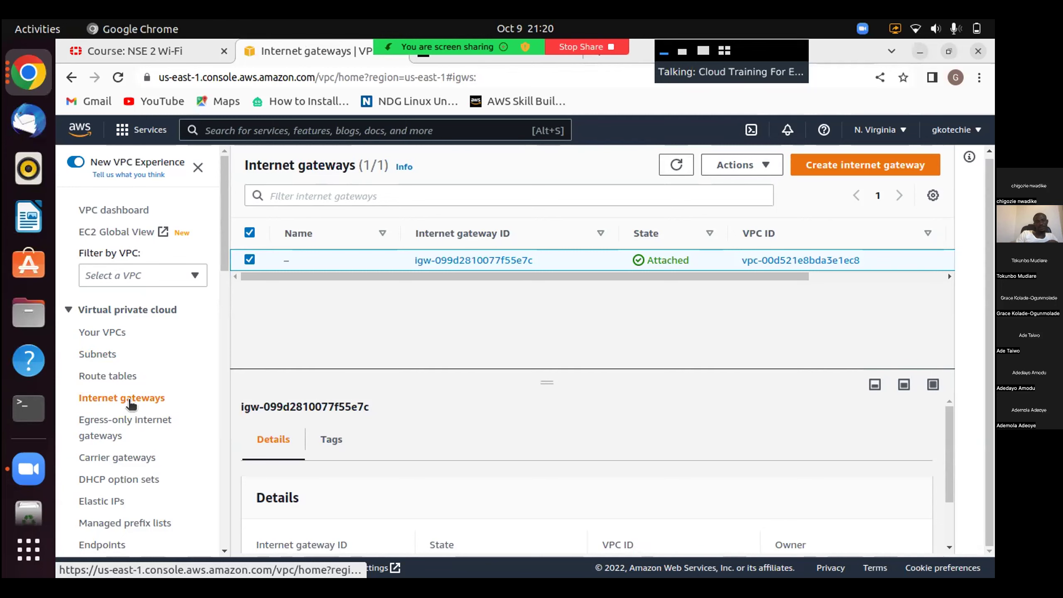
left_click(865, 164)
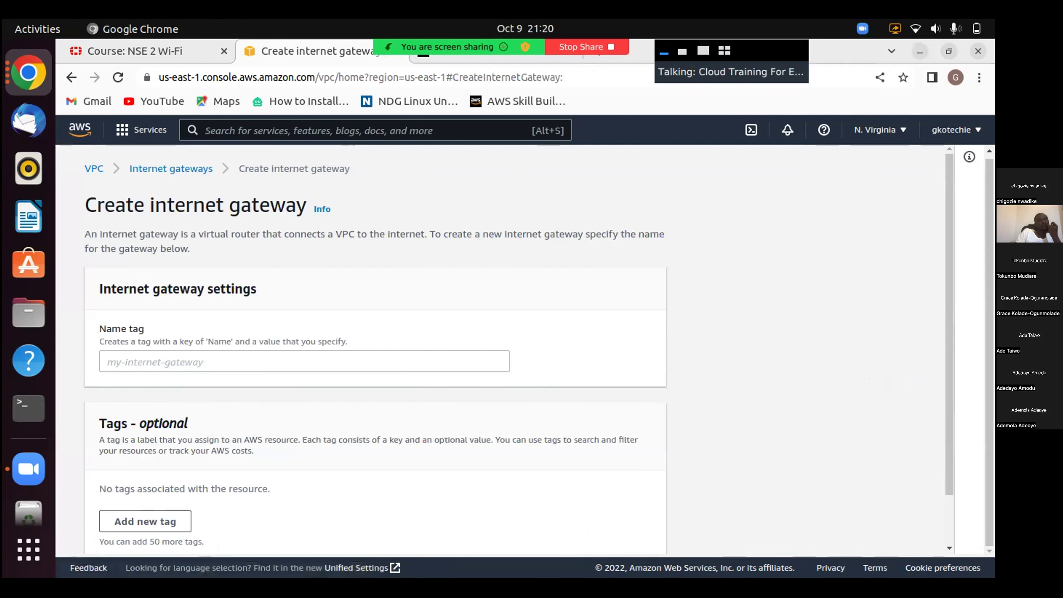
left_click(119, 361)
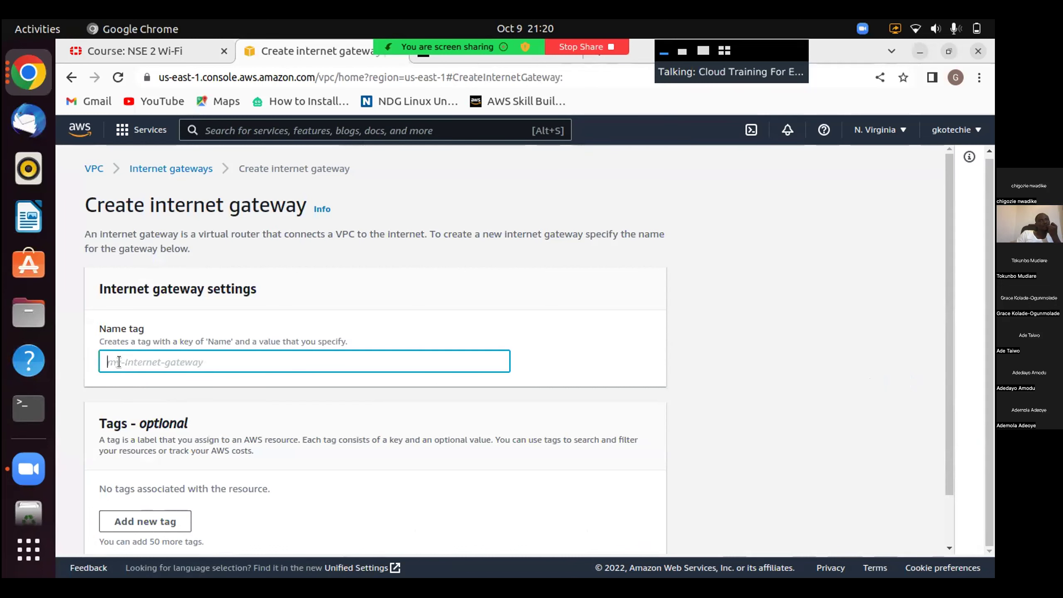
type("g-")
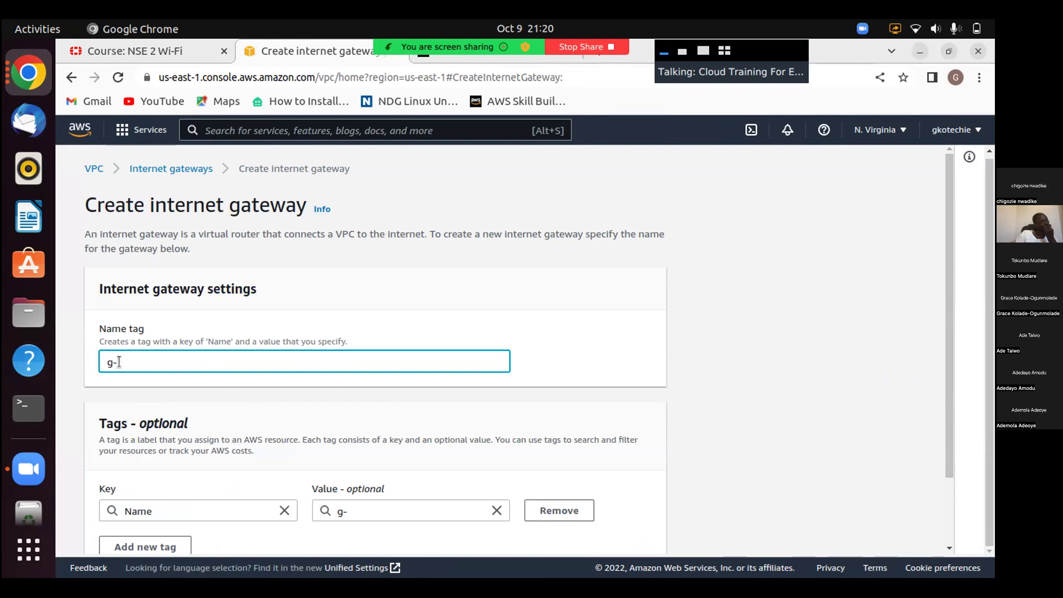
type("igw")
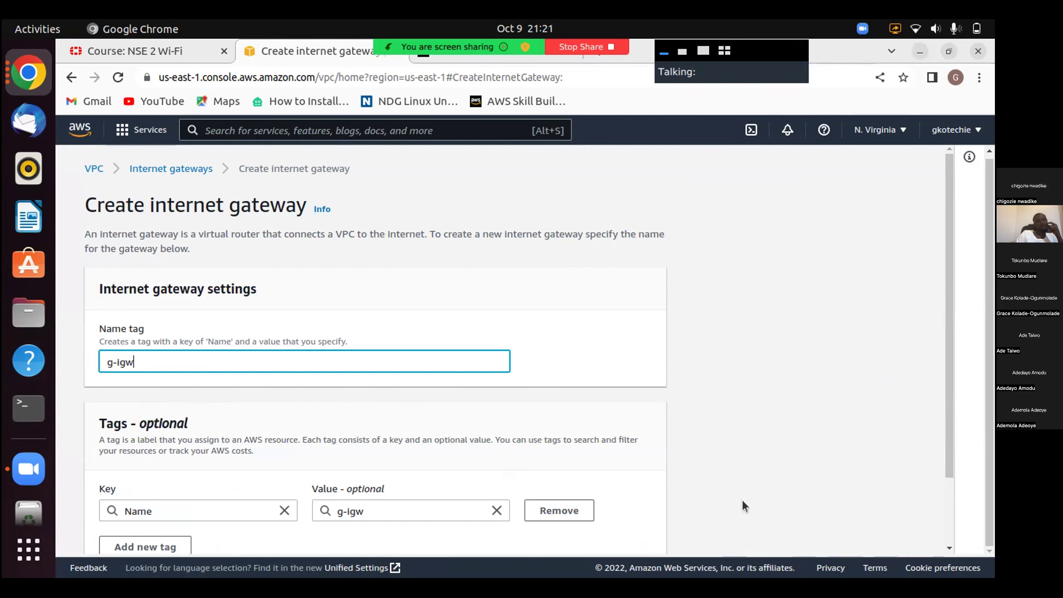
scroll(742, 501, "down", 3)
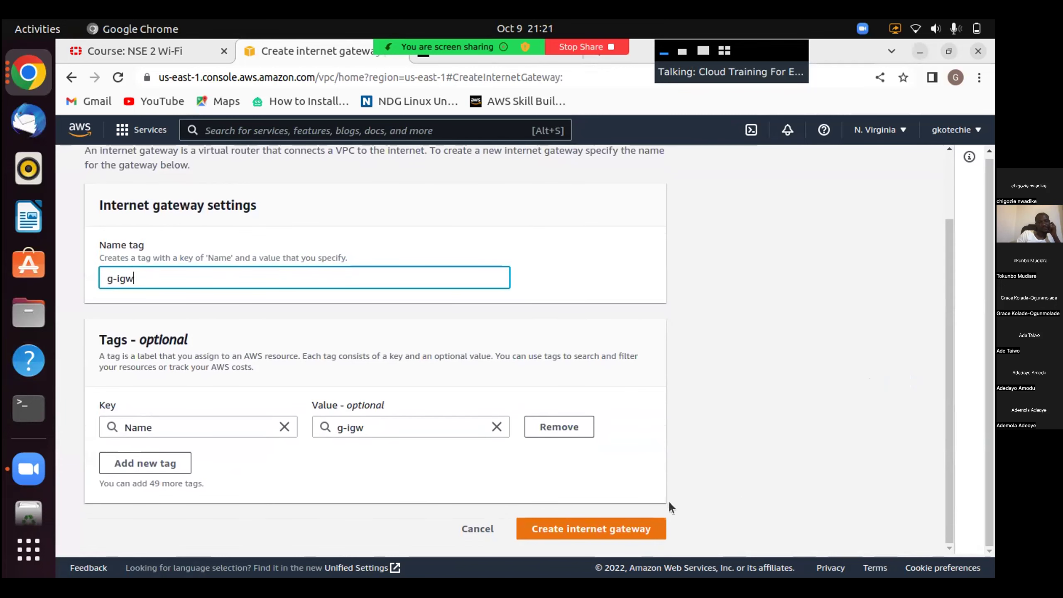
left_click(582, 531)
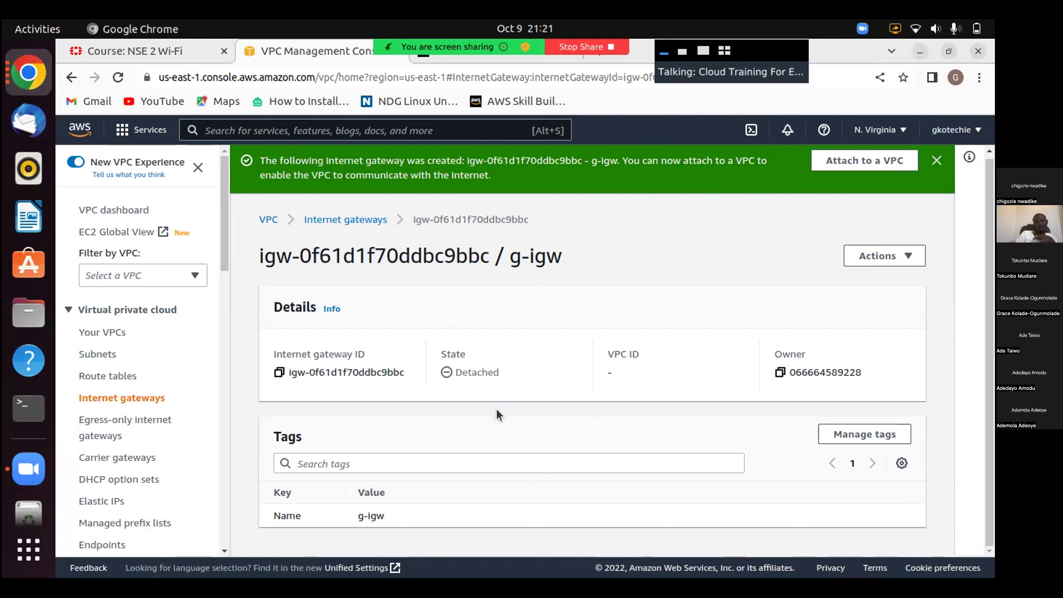
Attach the internet gateway g-igw to the VPC g-vpc.
left_click(884, 255)
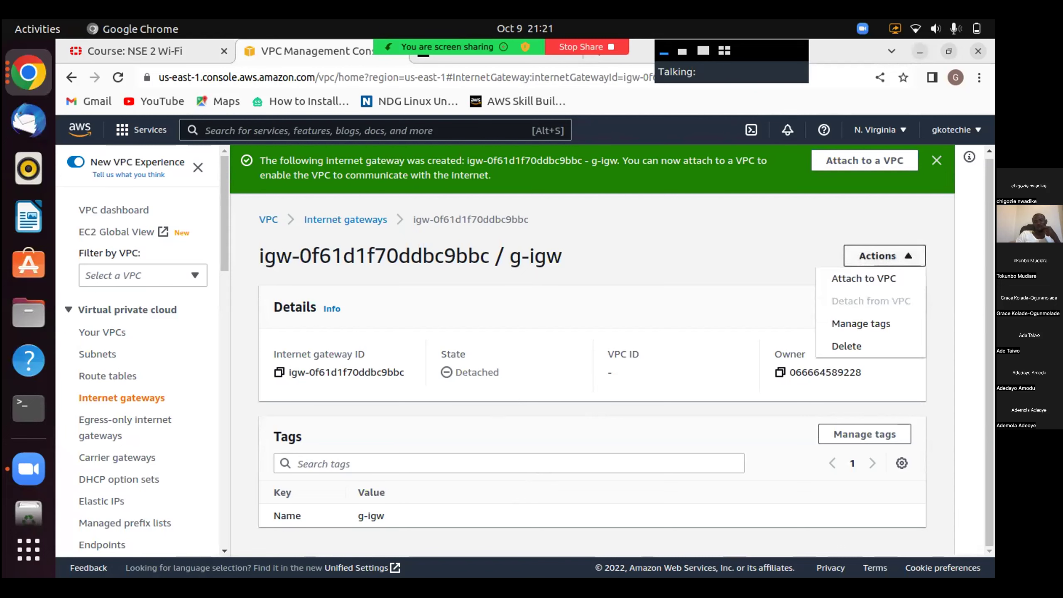
left_click(863, 278)
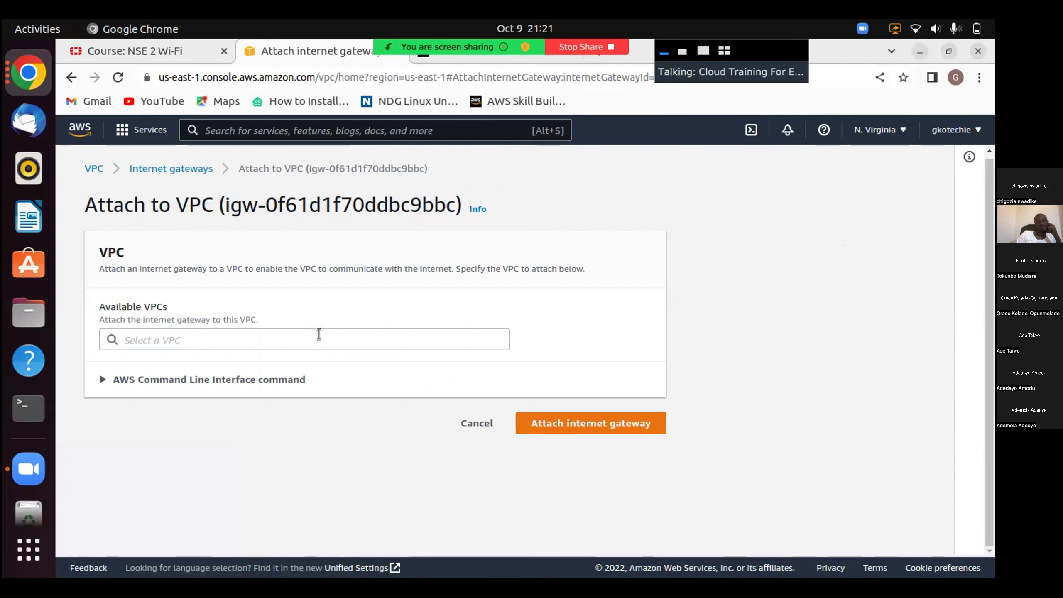
left_click(122, 340)
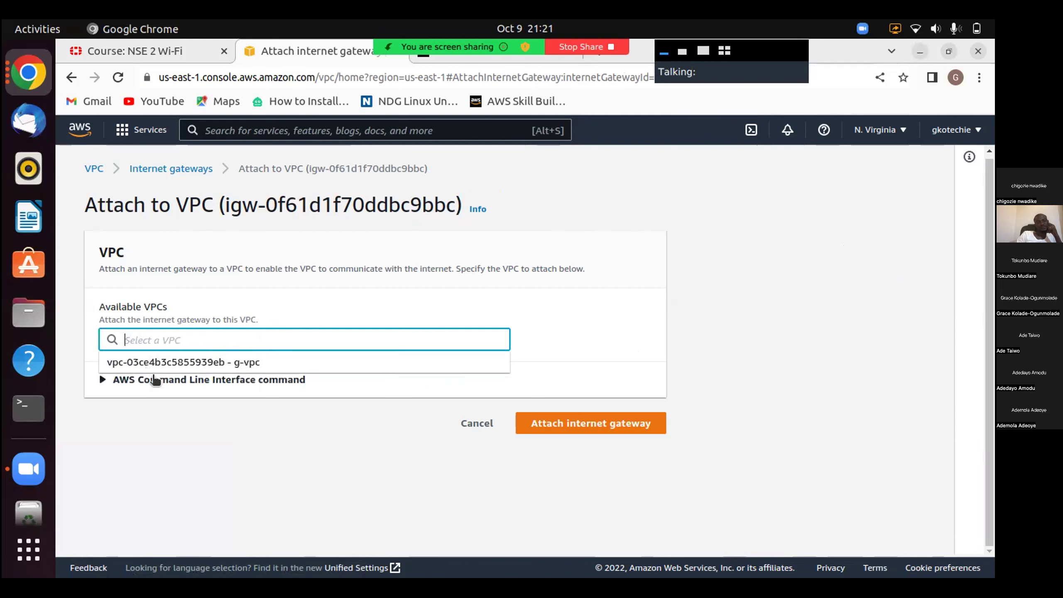
left_click(163, 363)
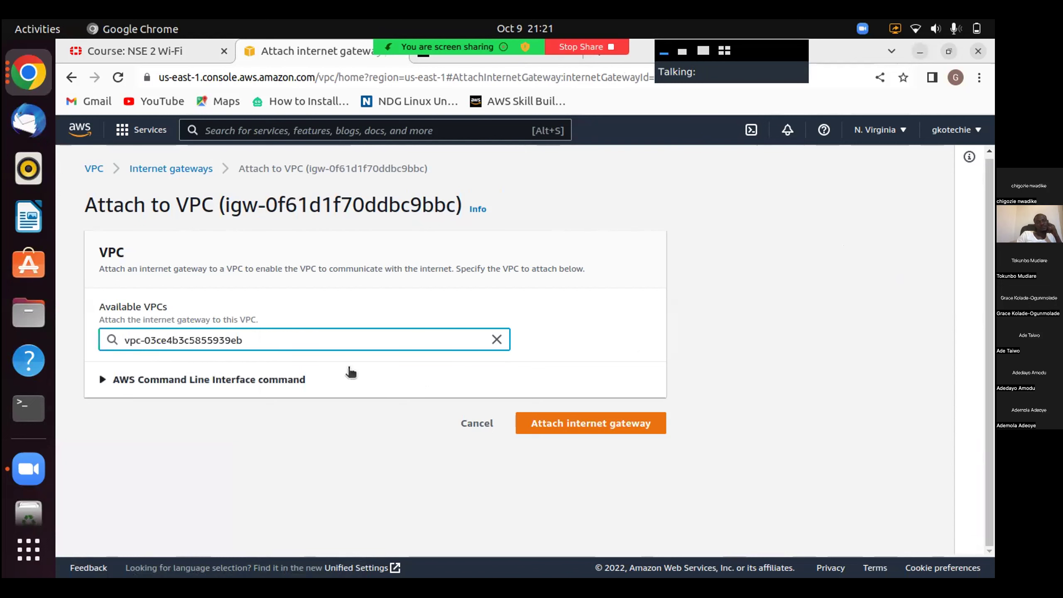
left_click(593, 423)
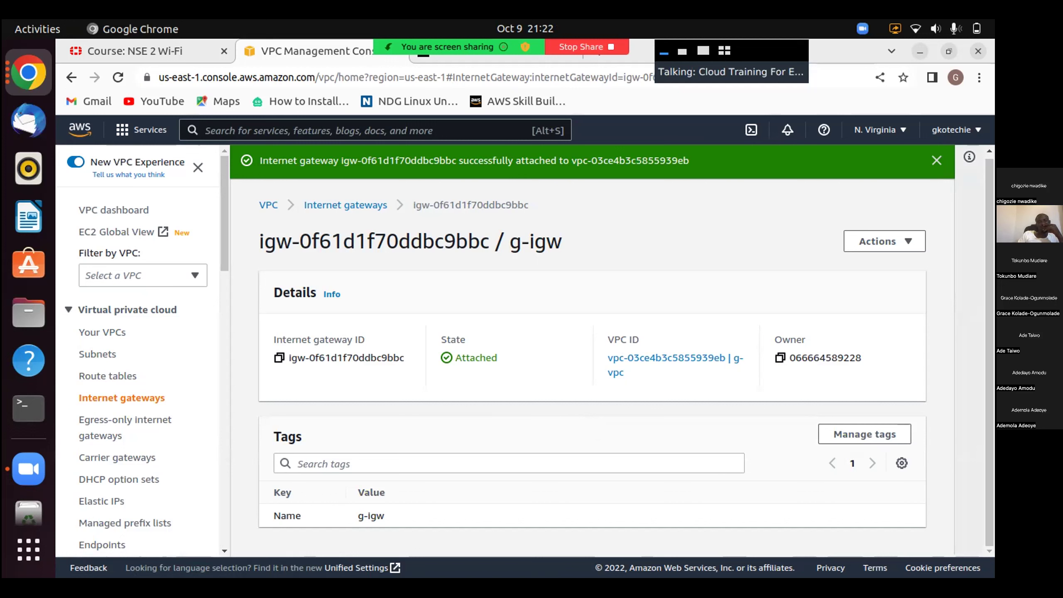
Rename the subnet gsubnet (10.0.0.0/24) in the subnets list to gsubnet-public and save the name.
left_click(102, 354)
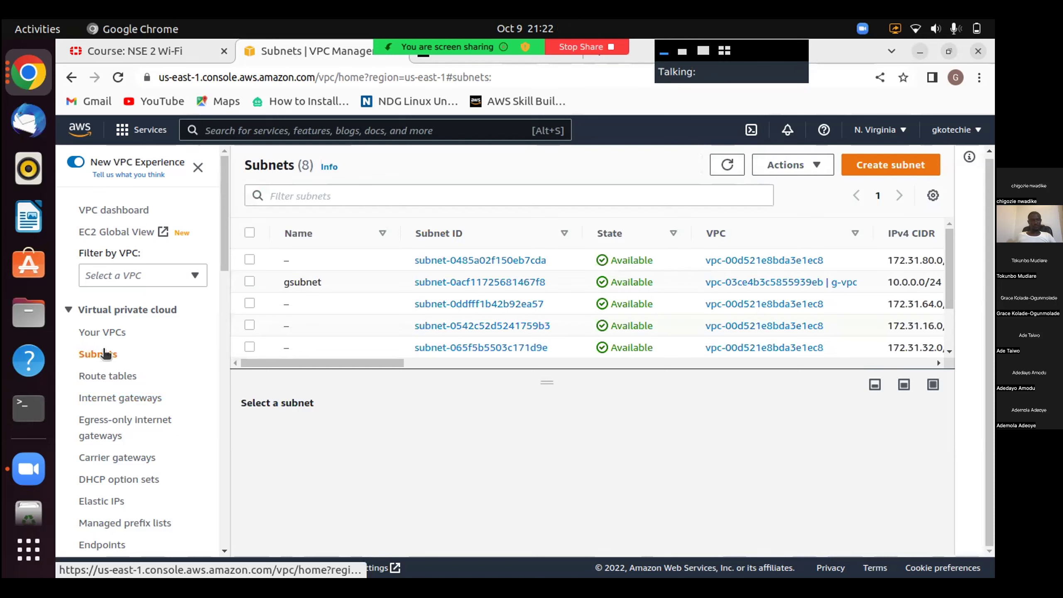
scroll(586, 294, "down", 1)
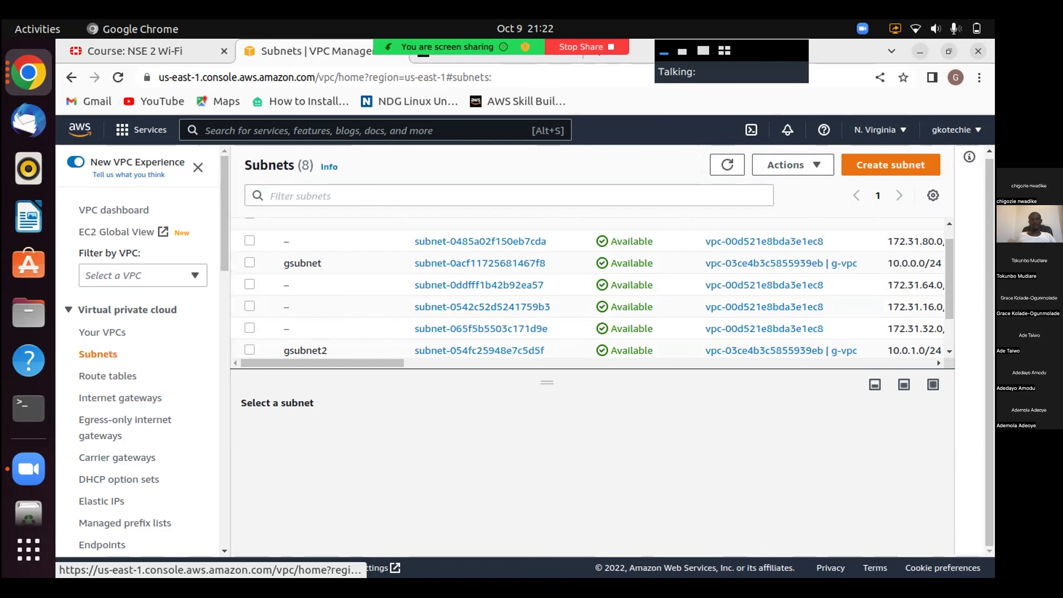
scroll(586, 293, "down", 2)
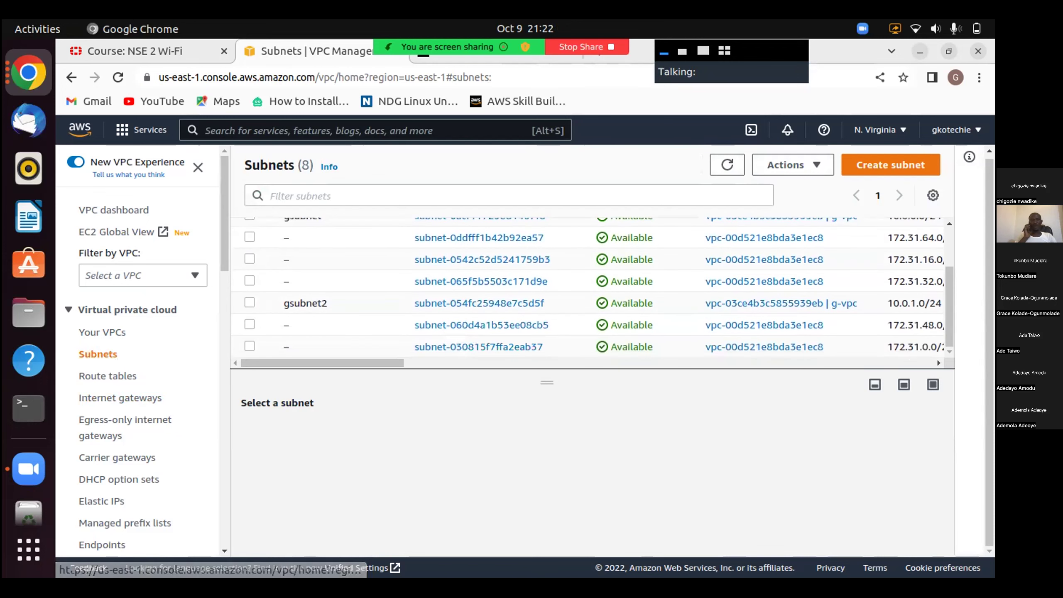
scroll(586, 289, "up", 1)
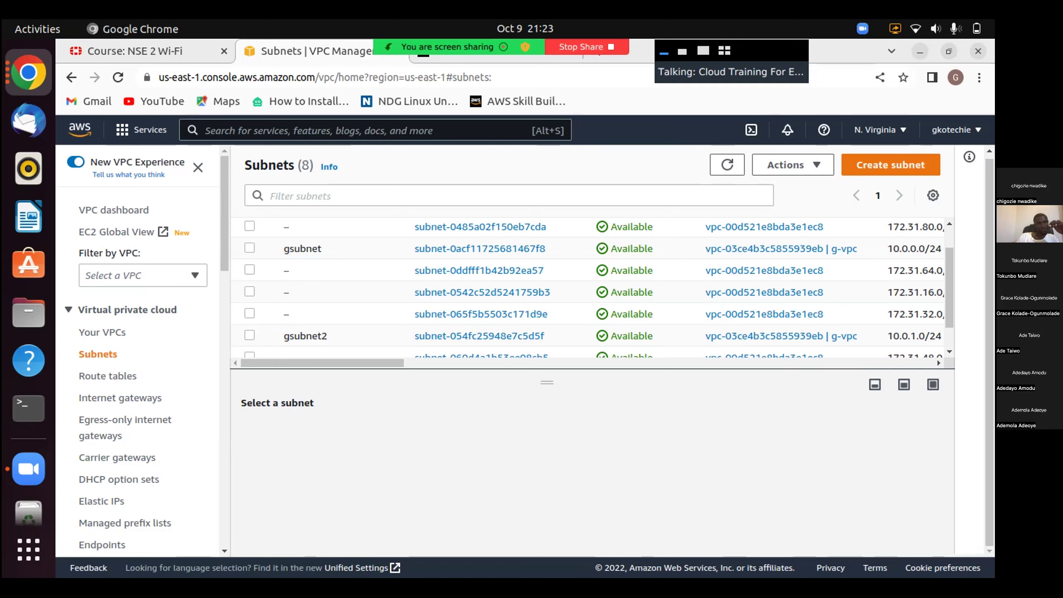
left_click(249, 248)
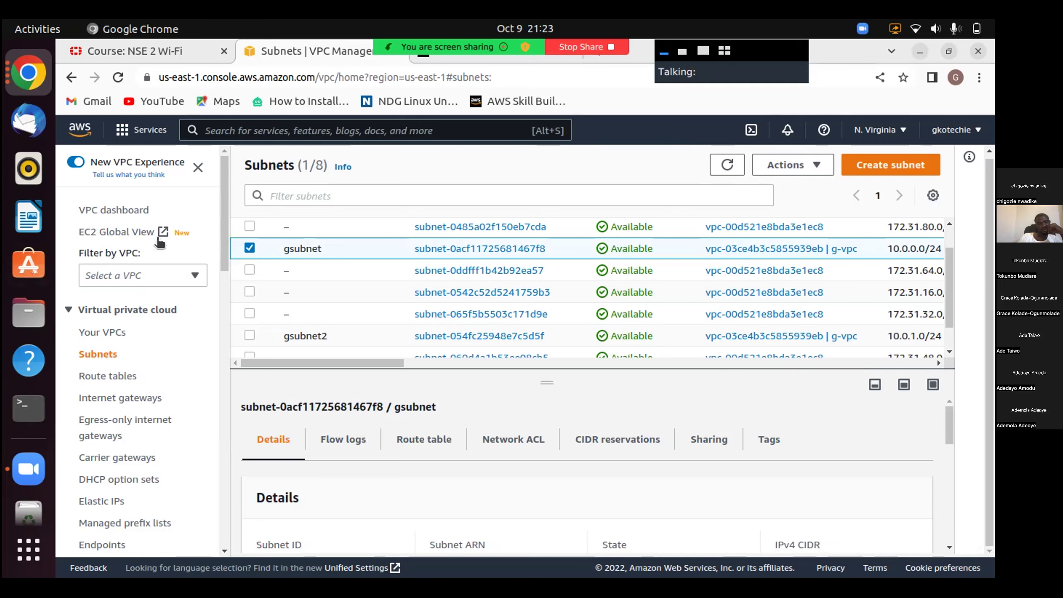
mouse_move(322, 250)
left_click(331, 249)
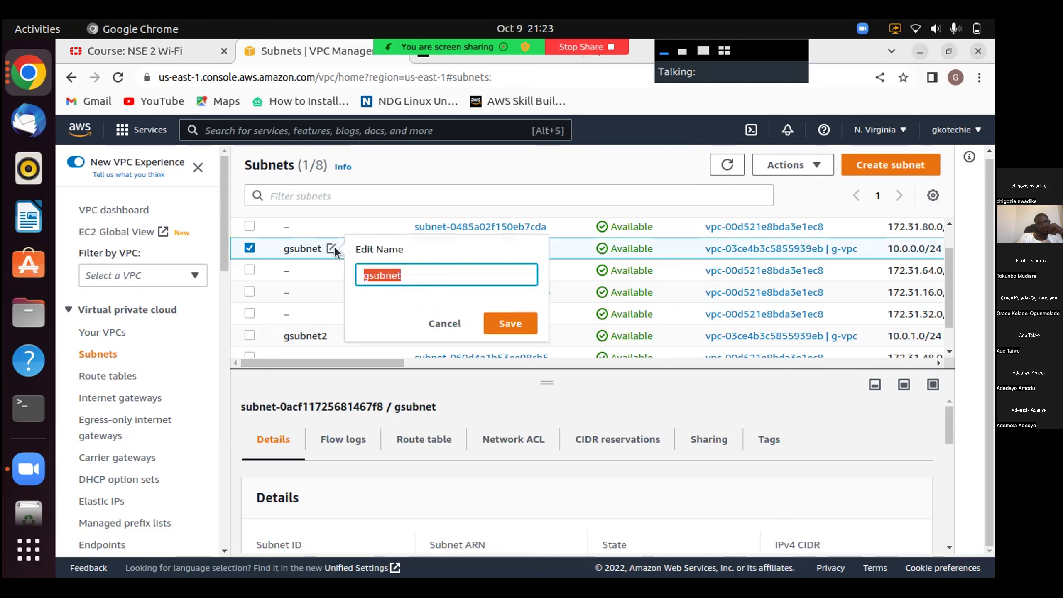
type("P")
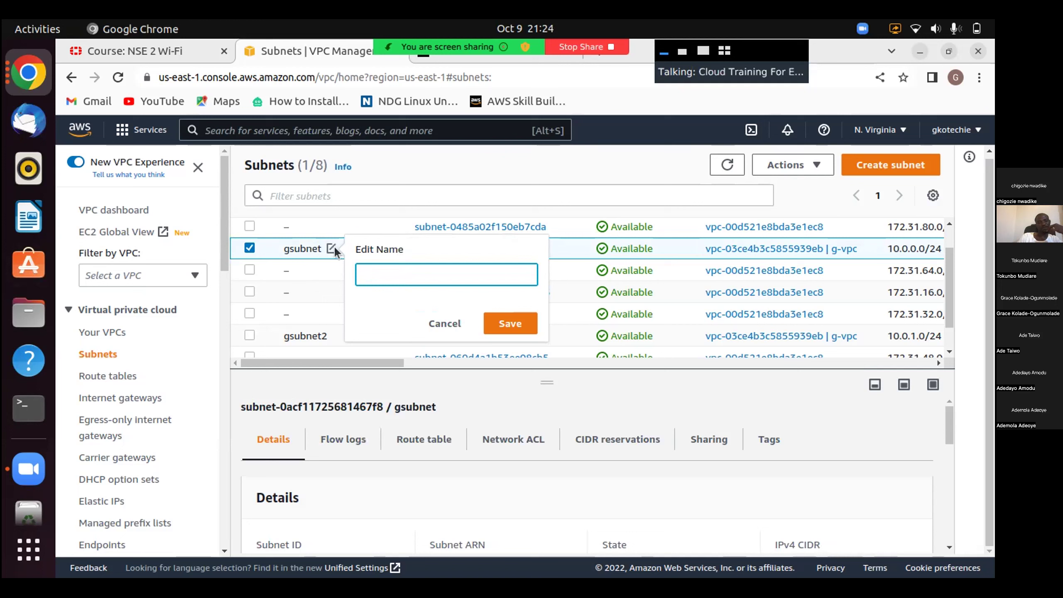
type("gsubnet-")
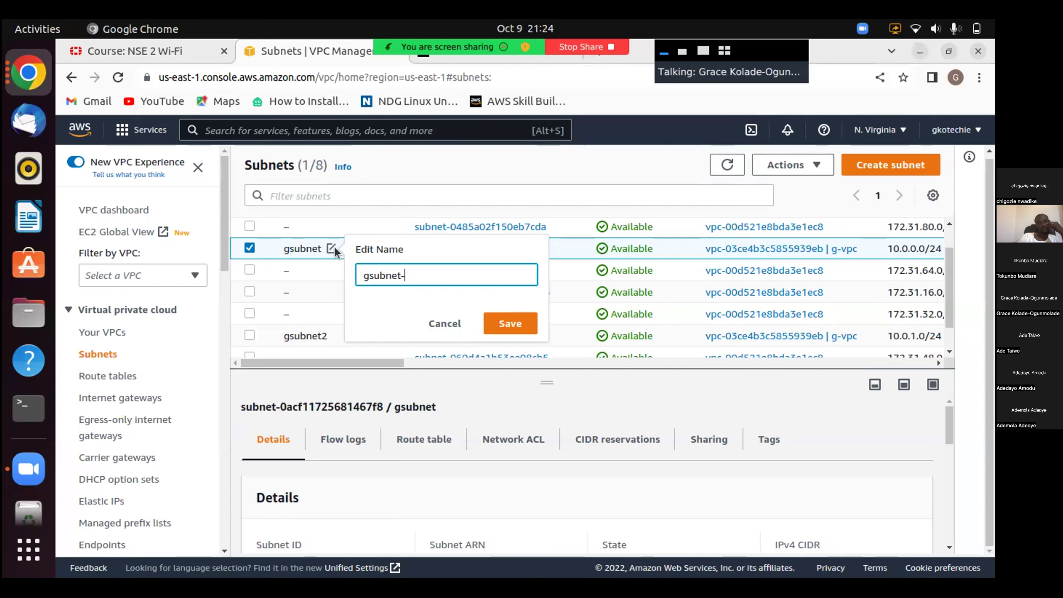
type("public")
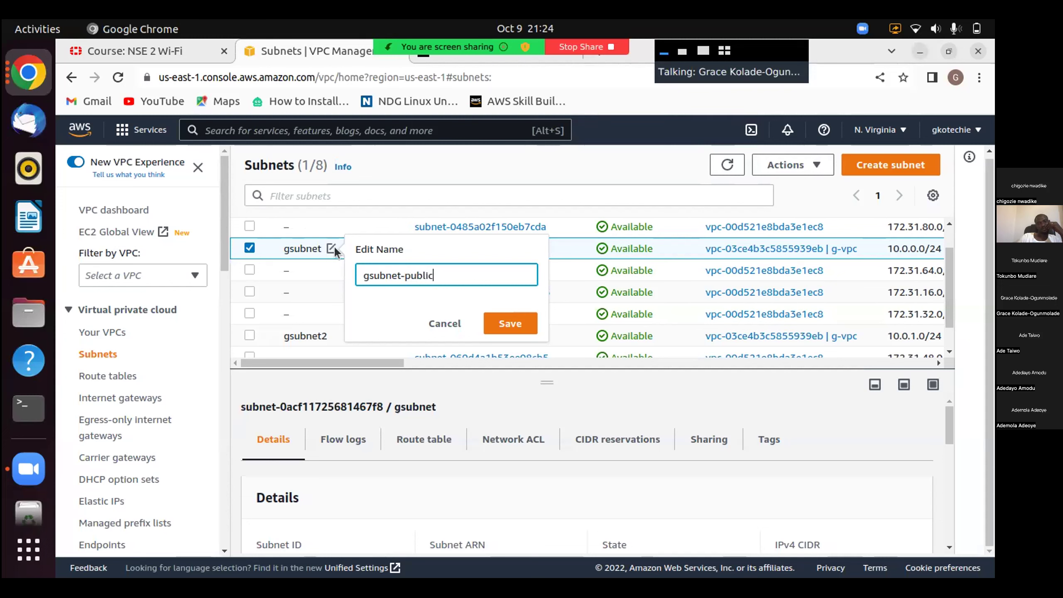
left_click(529, 326)
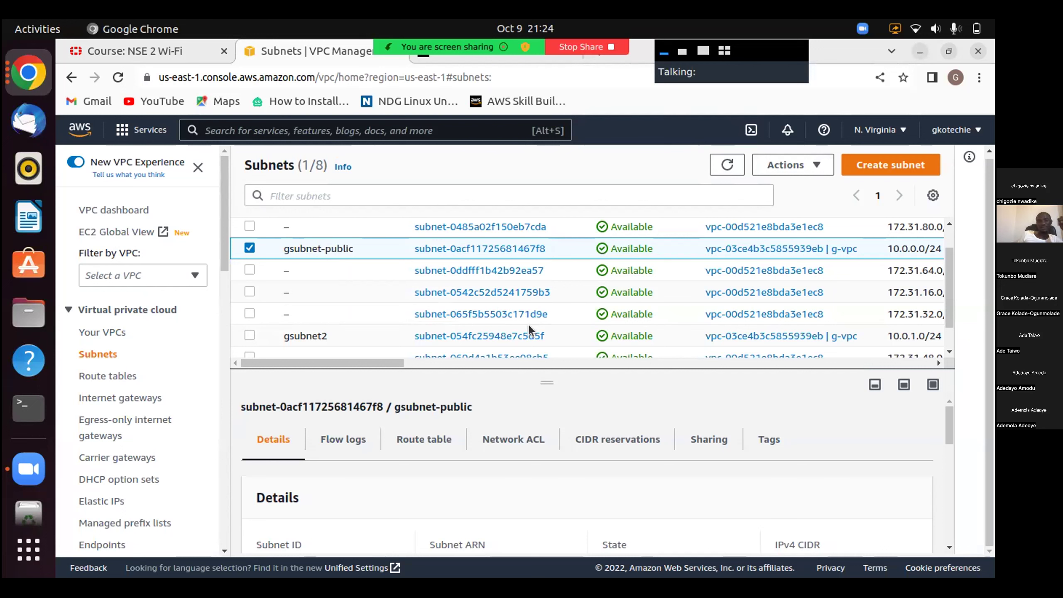
Open the details of the subnet gsubnet-public and examine the routes of its associated route table.
scroll(529, 329, "up", 1)
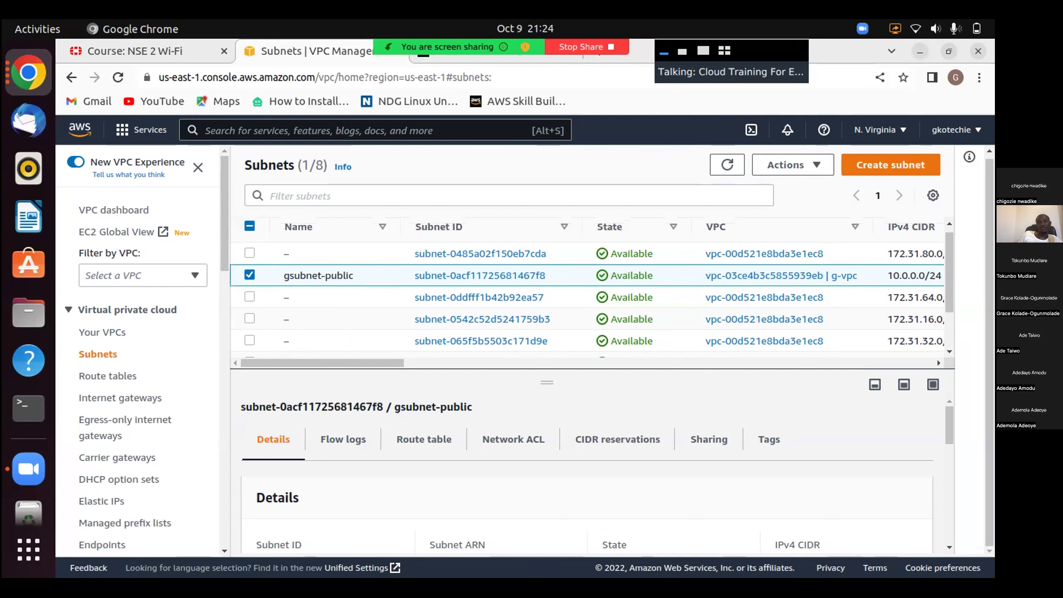
scroll(585, 293, "up", 1)
scroll(586, 293, "up", 1)
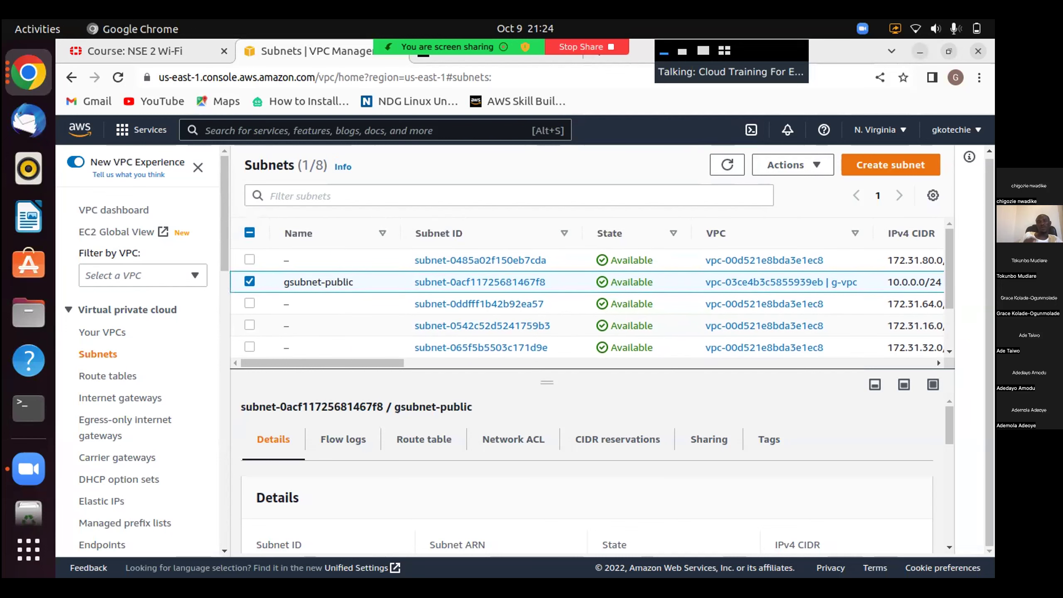
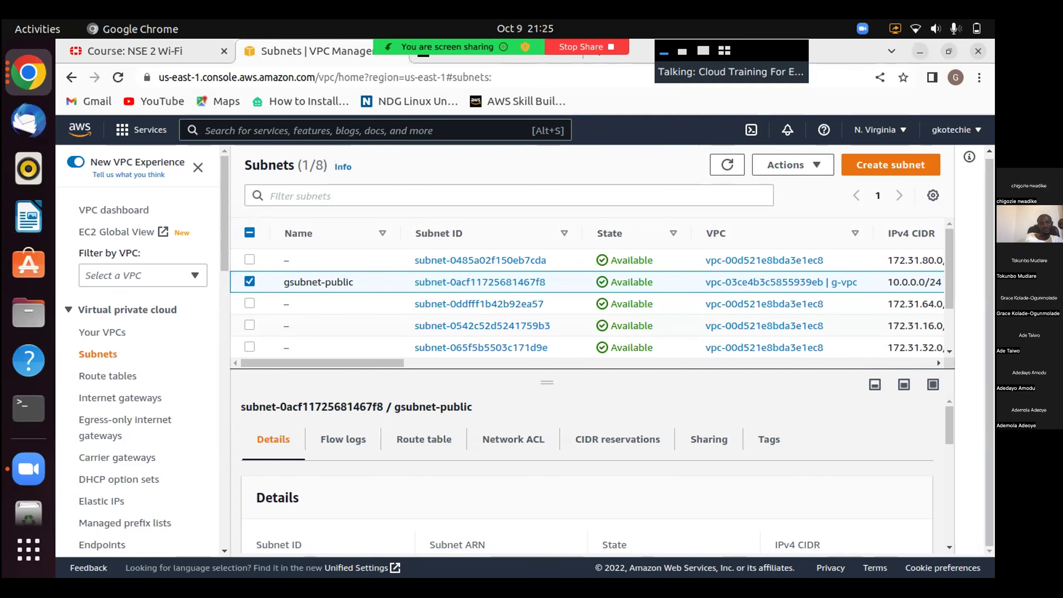
left_click(479, 282)
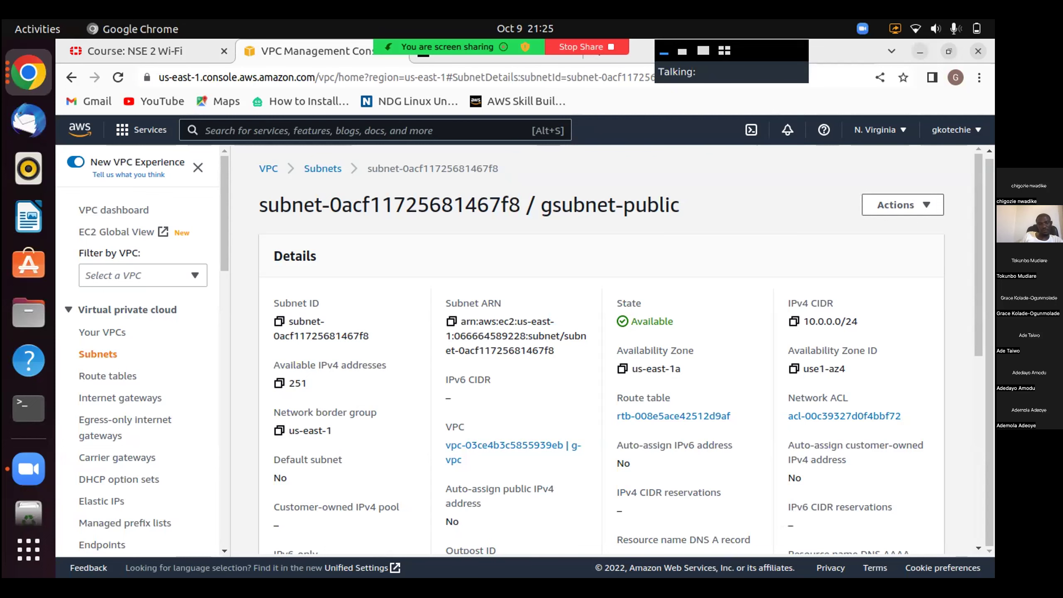
scroll(601, 351, "down", 1)
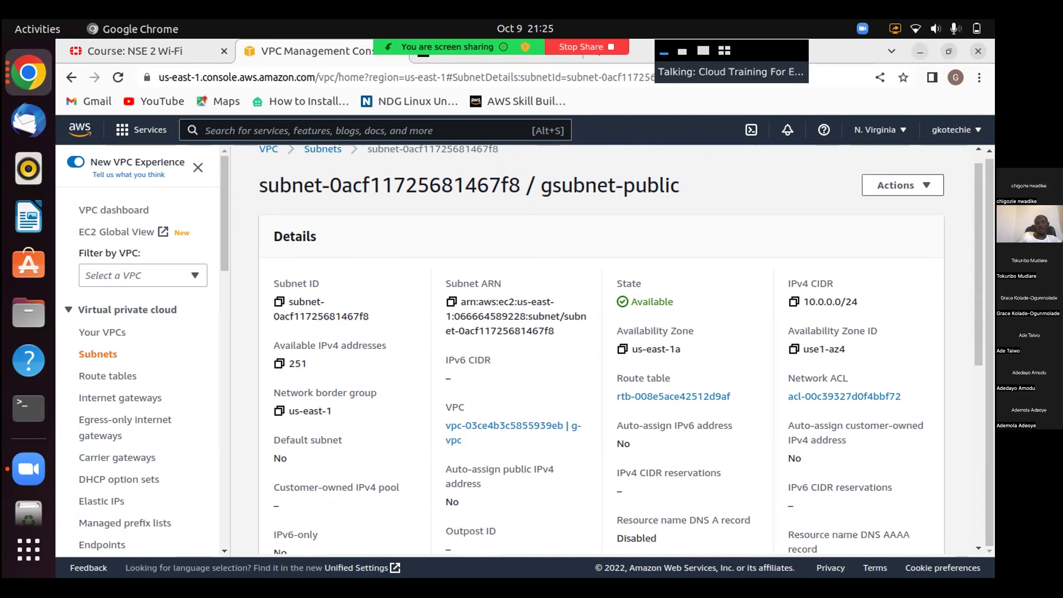
scroll(601, 352, "down", 5)
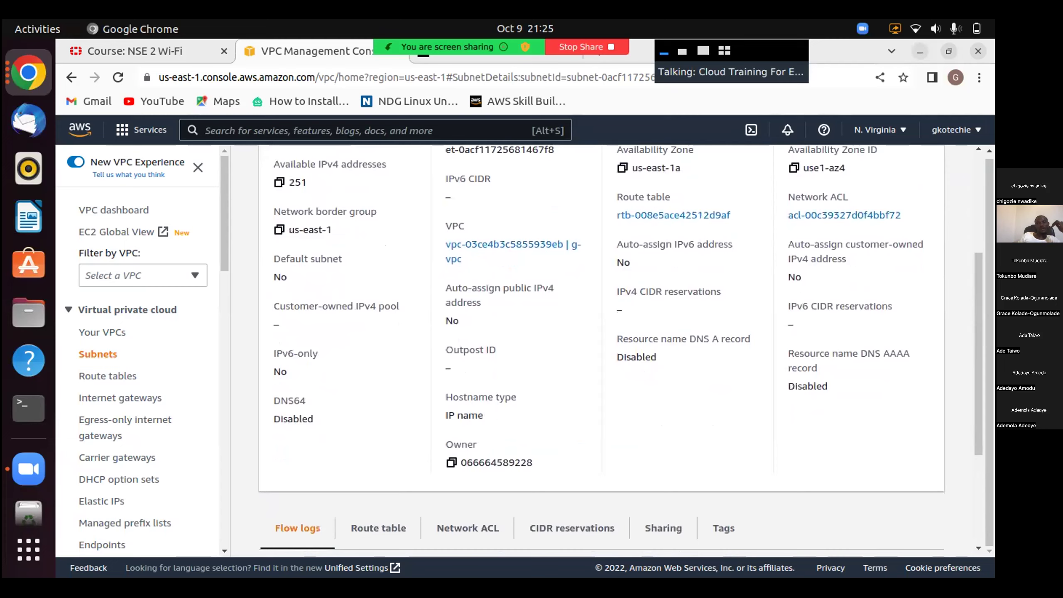
scroll(601, 351, "down", 2)
scroll(601, 352, "down", 2)
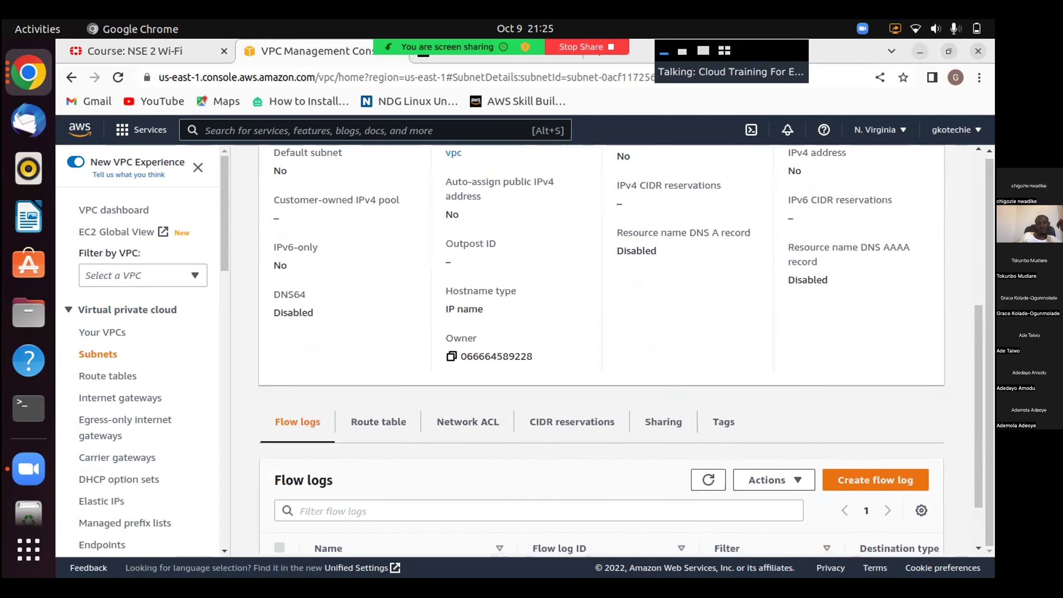
scroll(601, 352, "down", 2)
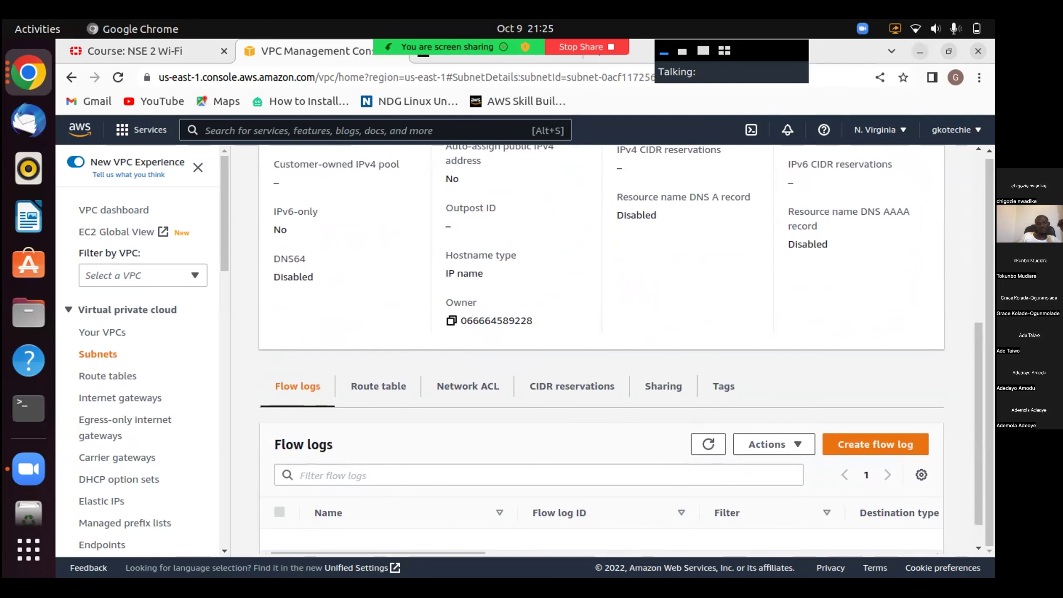
scroll(378, 368, "down", 1)
left_click(378, 365)
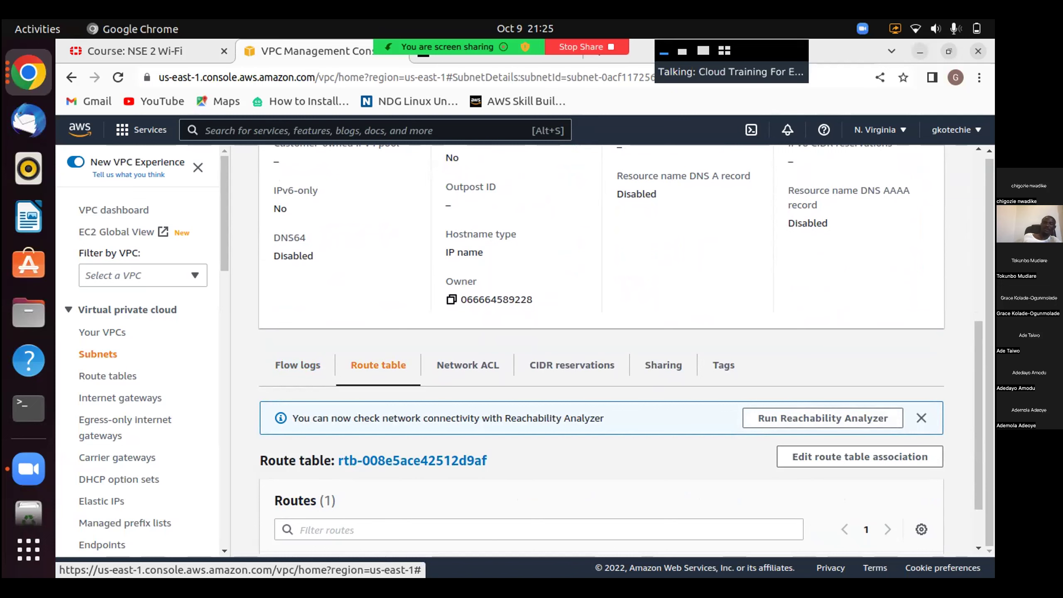
scroll(601, 352, "down", 3)
scroll(601, 352, "down", 1)
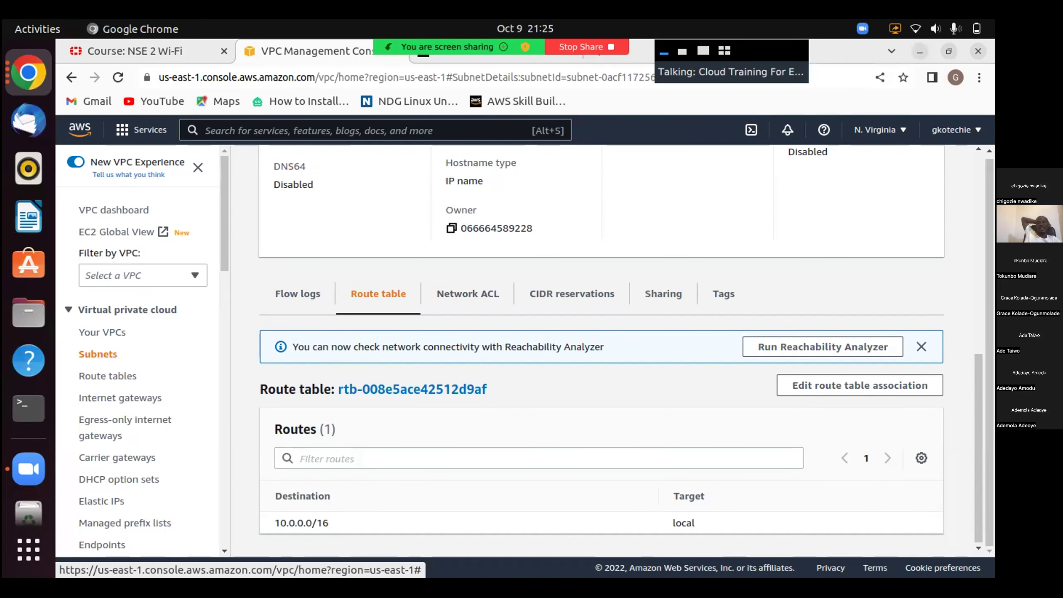
left_click(860, 385)
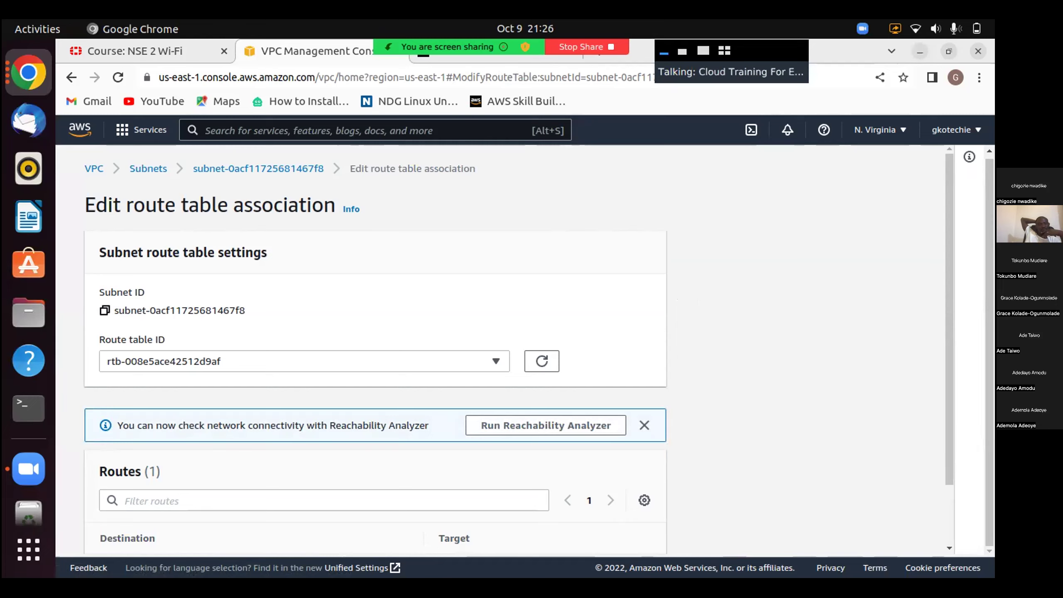
scroll(502, 348, "down", 3)
scroll(502, 347, "up", 3)
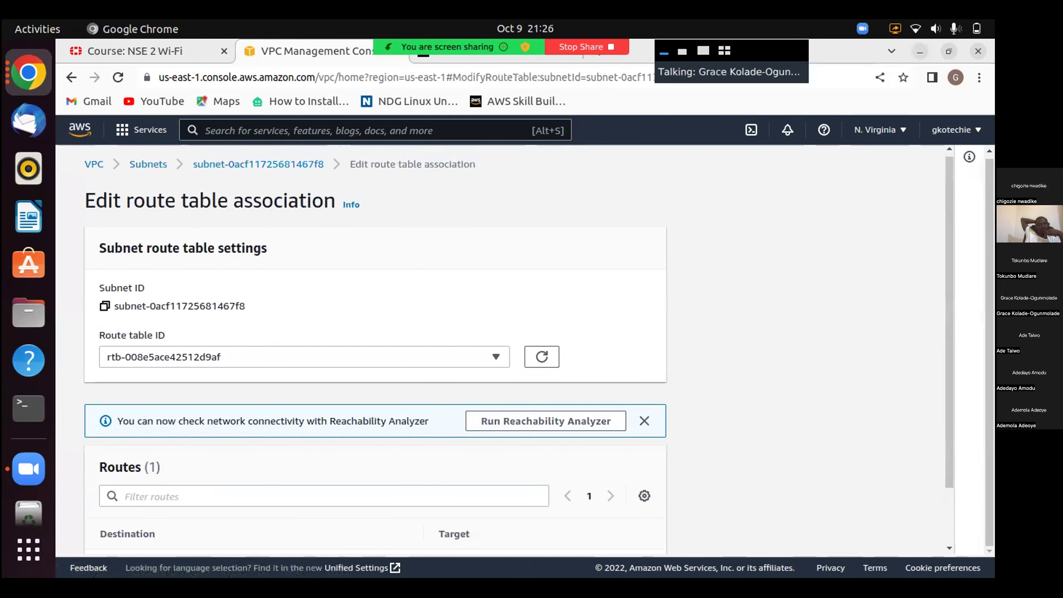
scroll(502, 348, "down", 1)
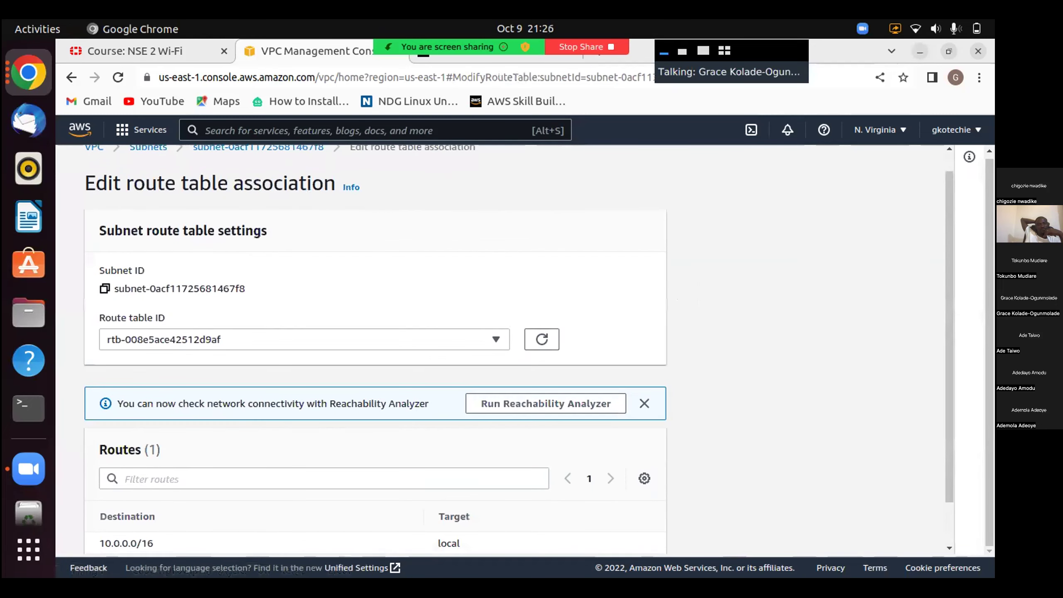
scroll(502, 347, "down", 1)
scroll(502, 347, "down", 3)
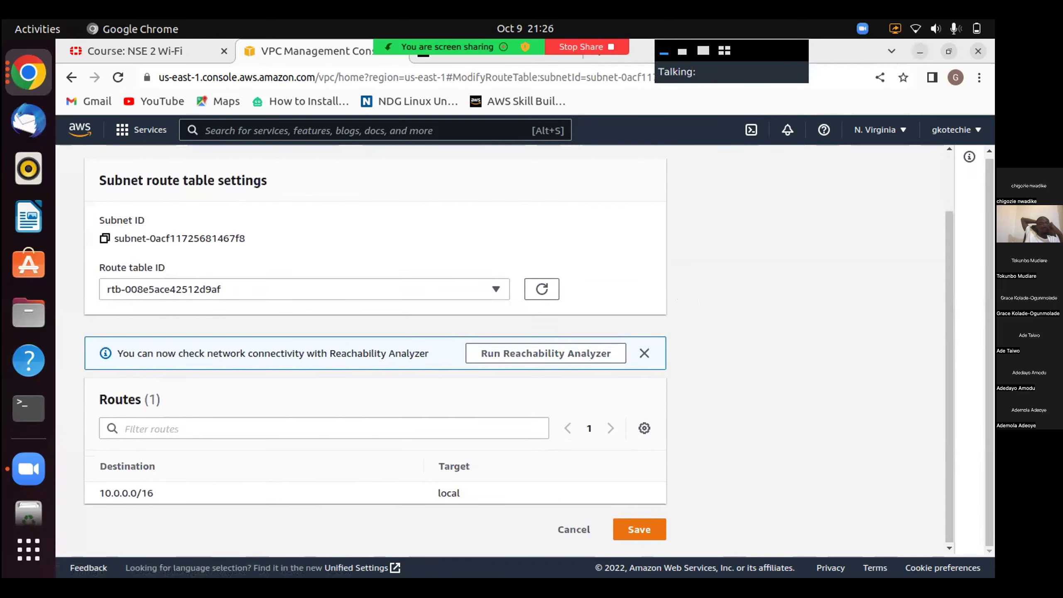
scroll(502, 347, "up", 3)
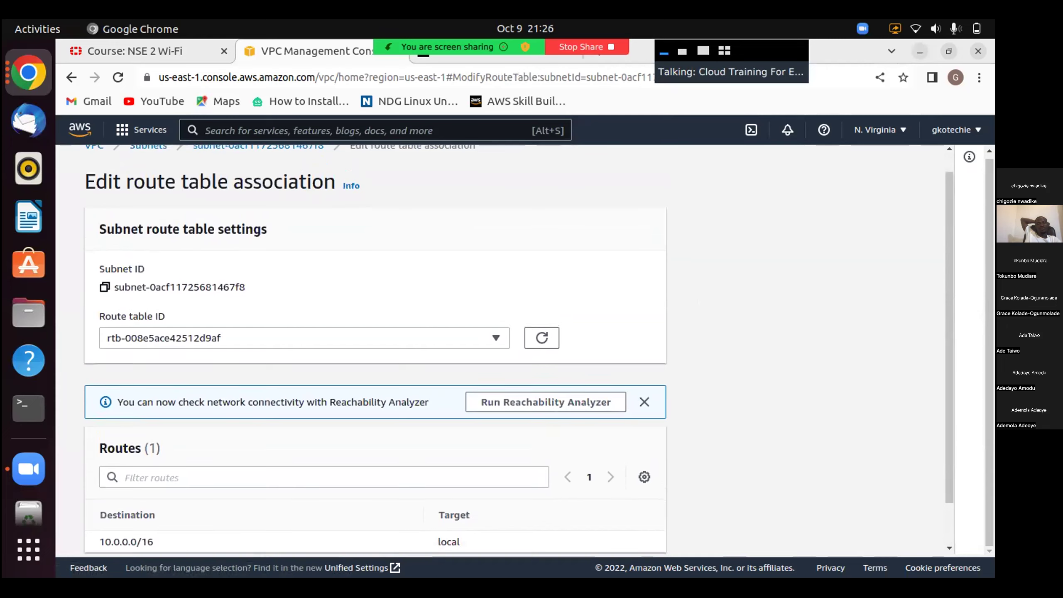
scroll(502, 348, "down", 3)
scroll(502, 348, "up", 4)
scroll(503, 348, "up", 1)
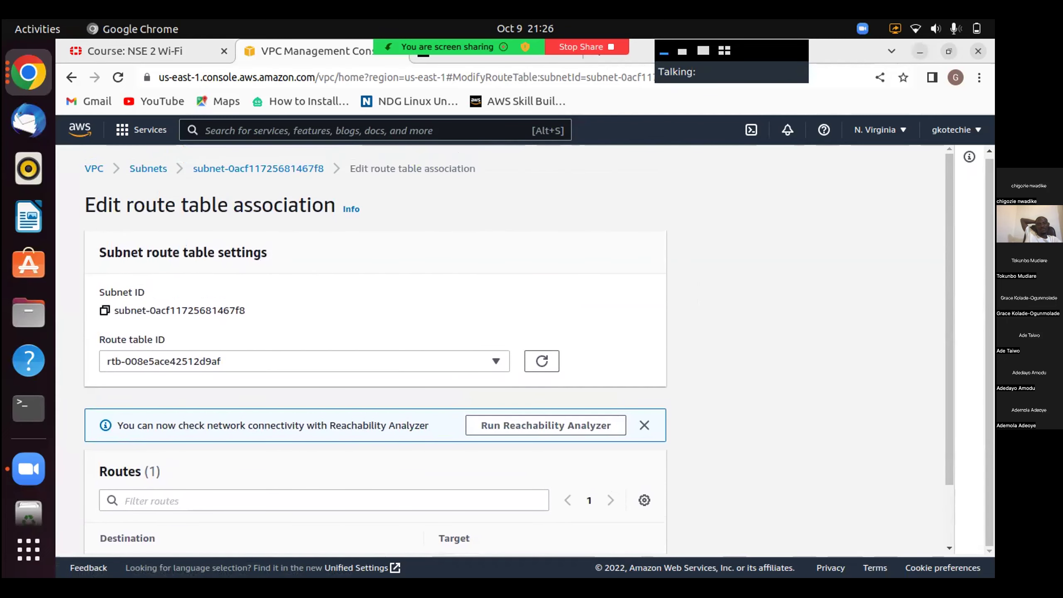
left_click(258, 168)
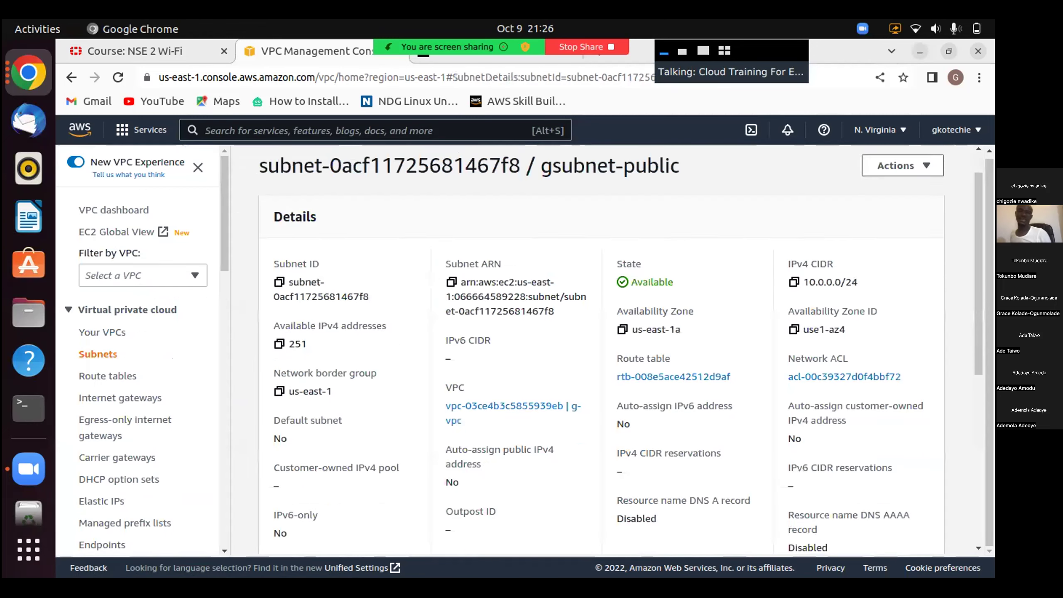
Open the route table associated with gsubnet-public from the subnet's route table information.
scroll(598, 356, "down", 5)
scroll(598, 356, "down", 2)
scroll(599, 356, "down", 1)
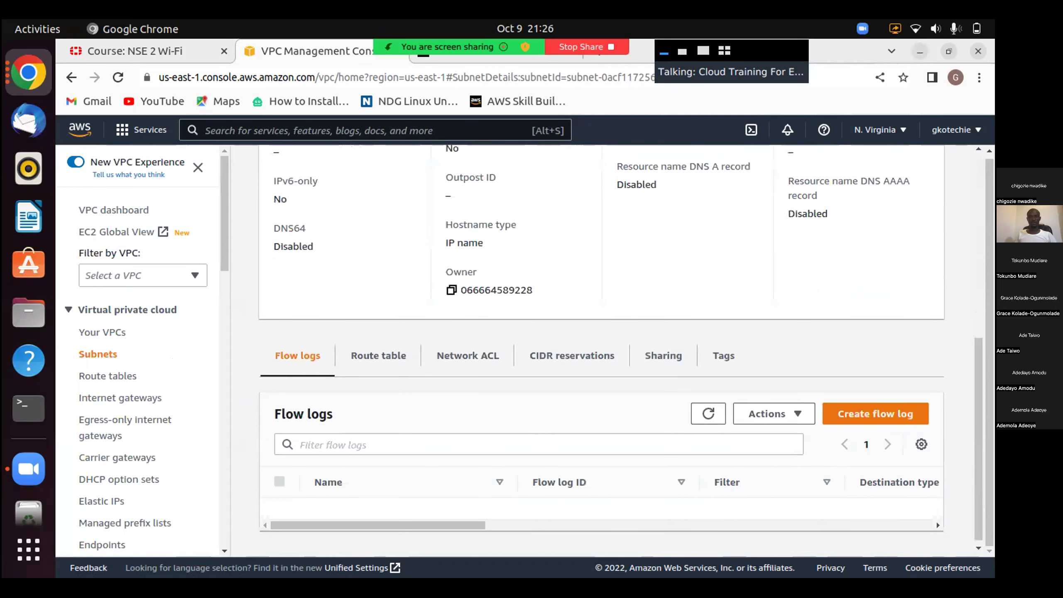
scroll(599, 355, "down", 1)
left_click(377, 350)
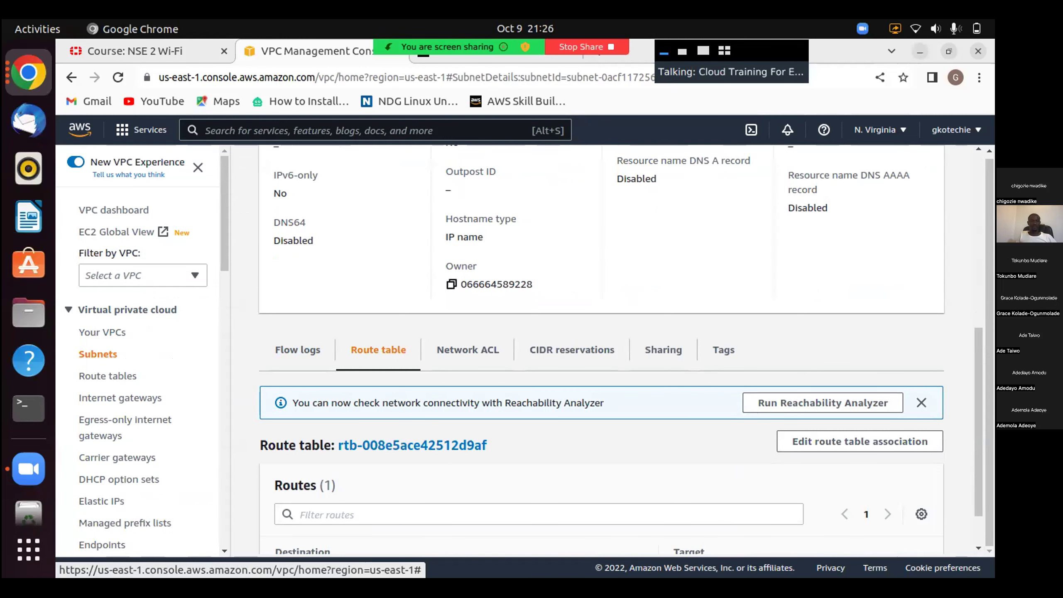
left_click(413, 444)
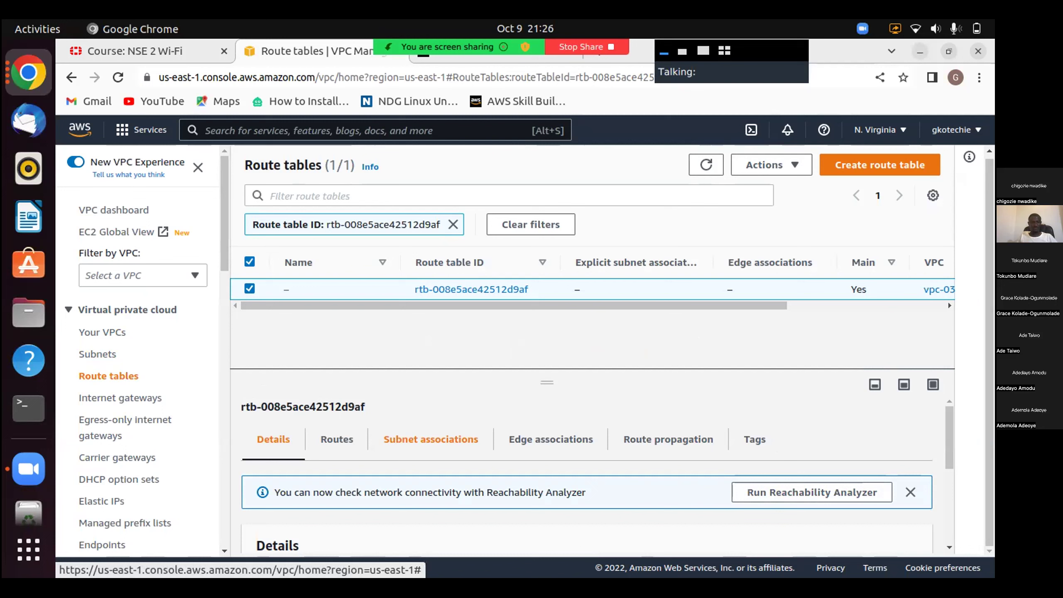
Examine the details of the selected route table, including its VPC and its subnet and edge associations.
scroll(431, 439, "down", 1)
scroll(597, 467, "up", 1)
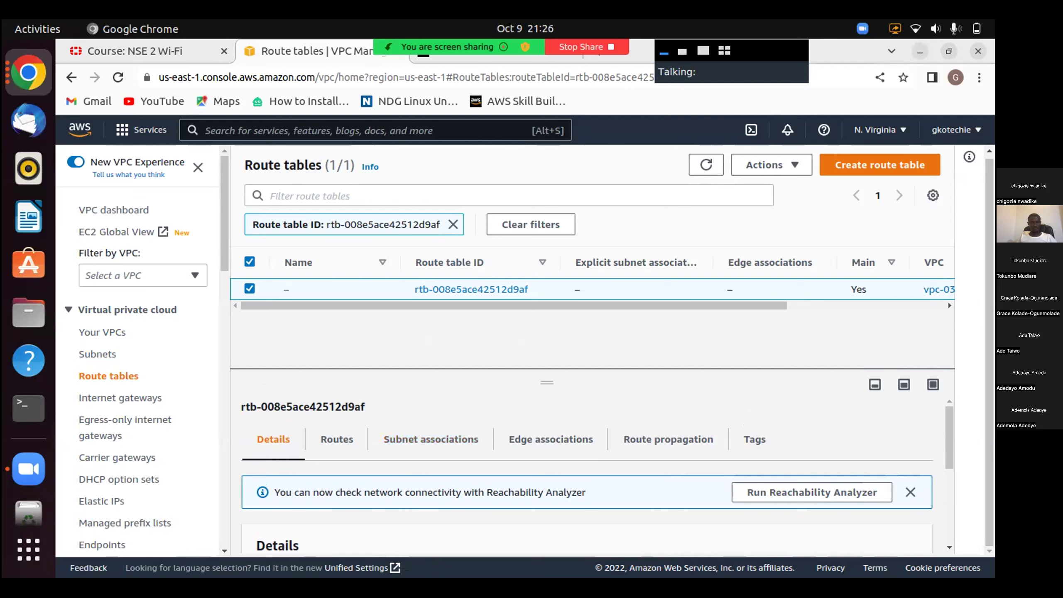
scroll(597, 468, "down", 5)
scroll(597, 468, "down", 2)
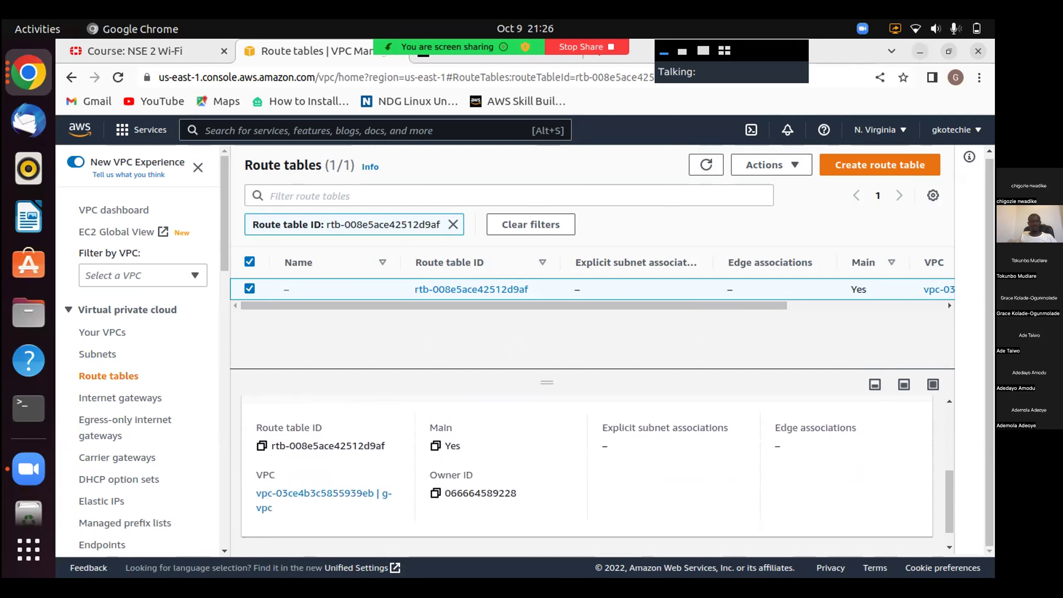
scroll(597, 468, "down", 1)
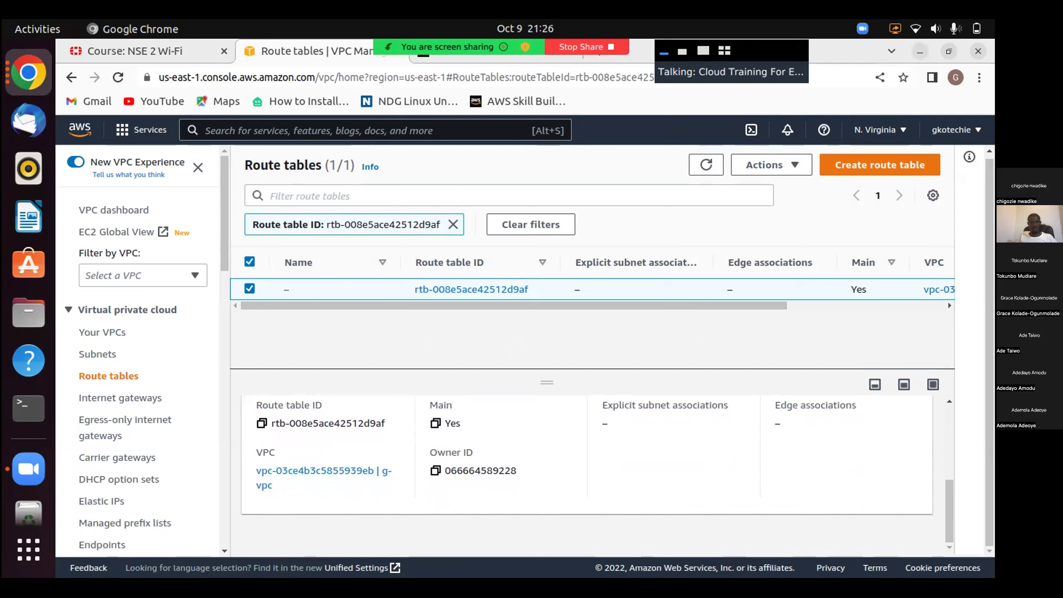
scroll(596, 468, "up", 7)
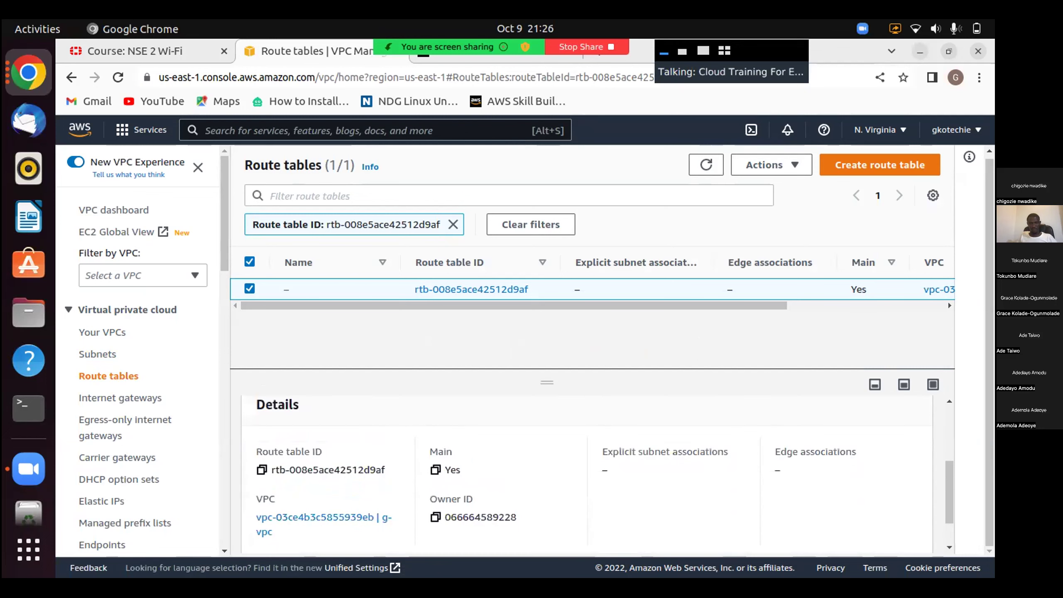
scroll(597, 473, "up", 3)
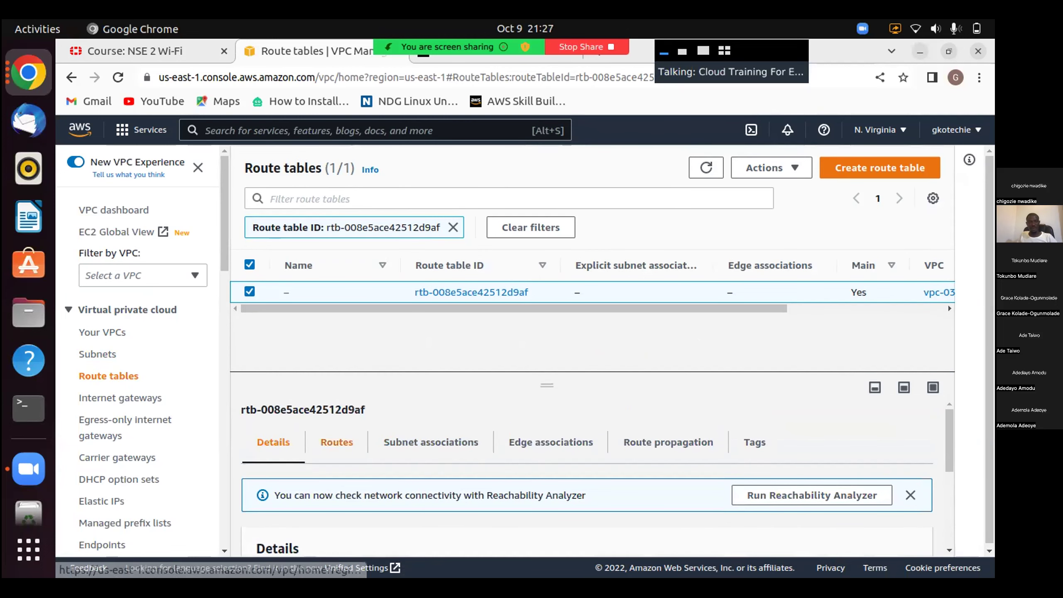
Add a new route to the main route table of g-vpc with the internet gateway g-igw as its target.
left_click(336, 443)
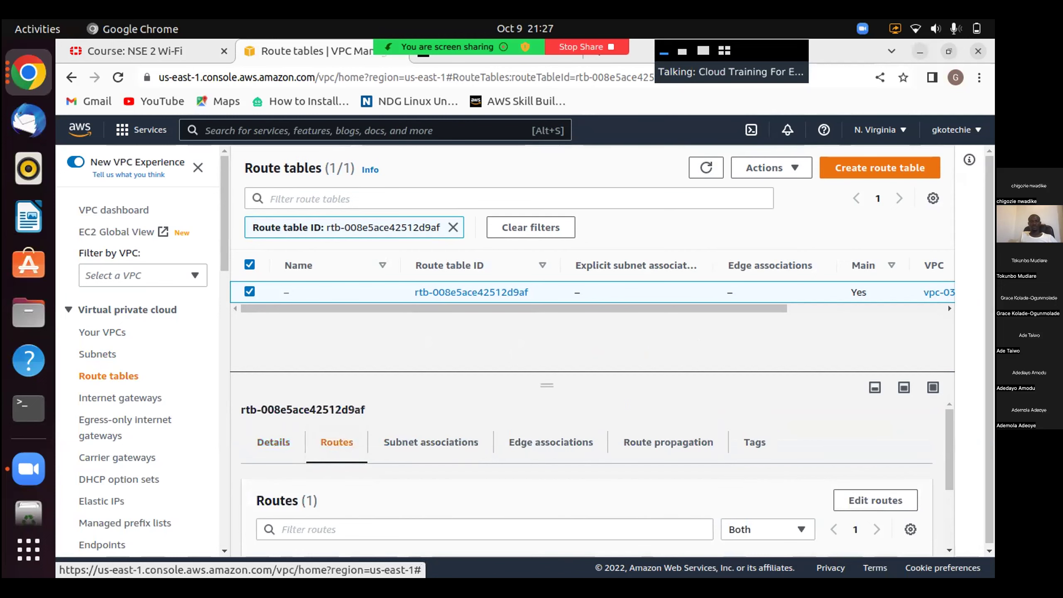
scroll(586, 482, "down", 2)
left_click(875, 437)
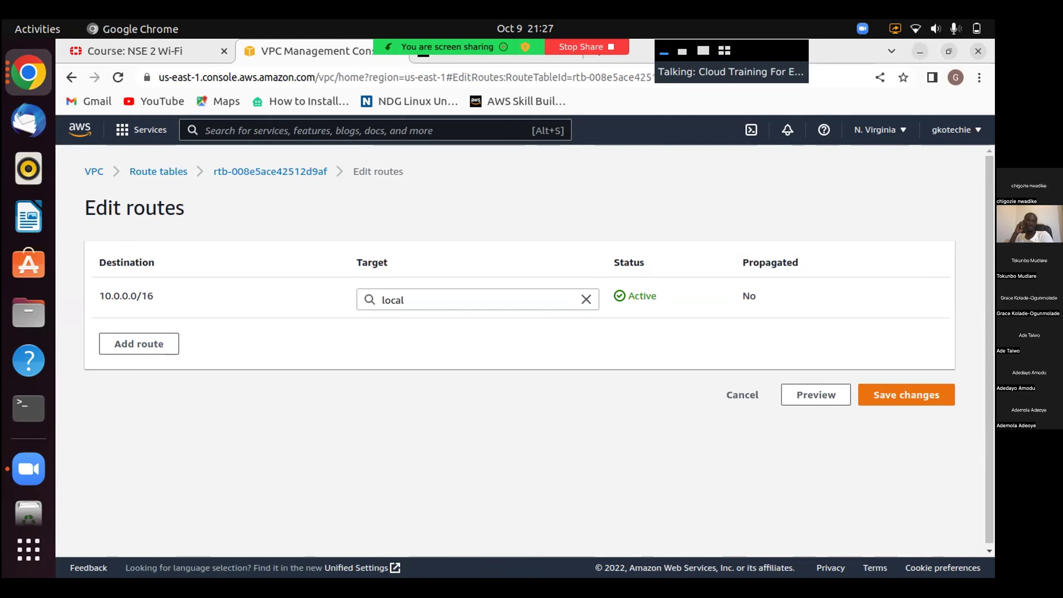
left_click(139, 343)
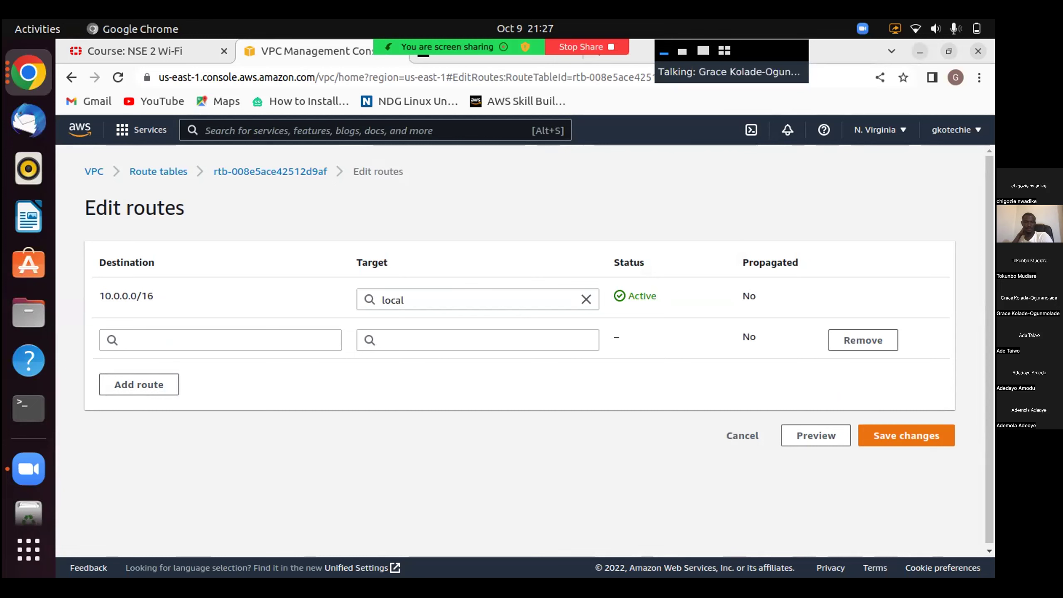
left_click(478, 340)
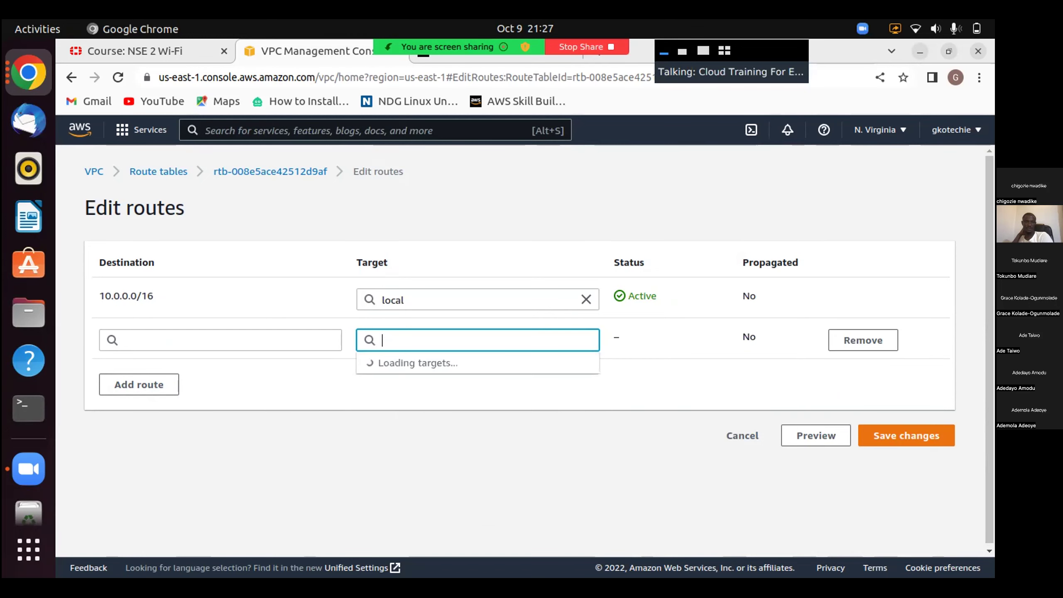
type("igw-")
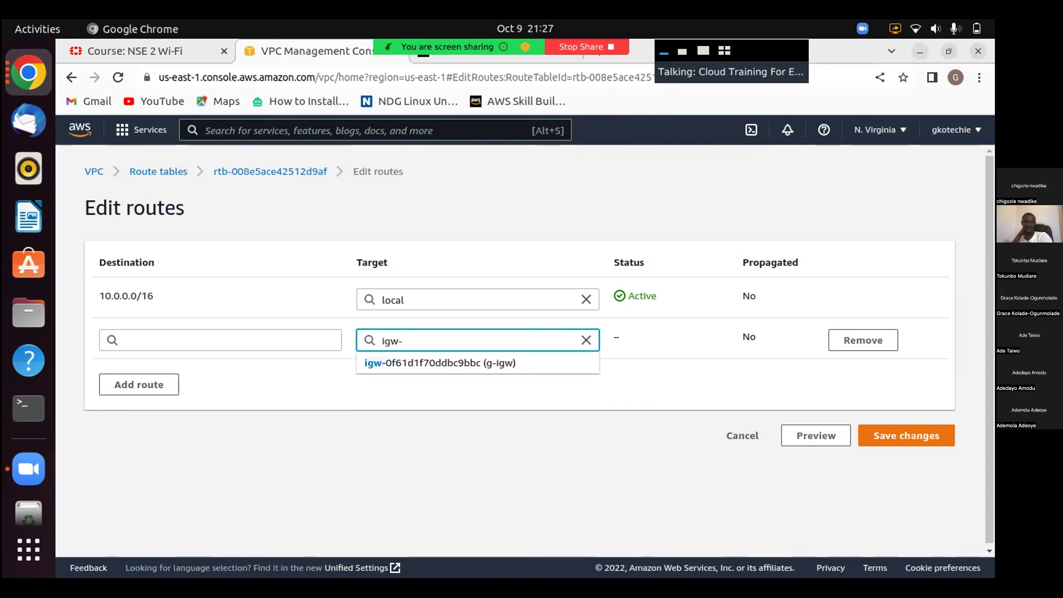
key("Down")
key("Return")
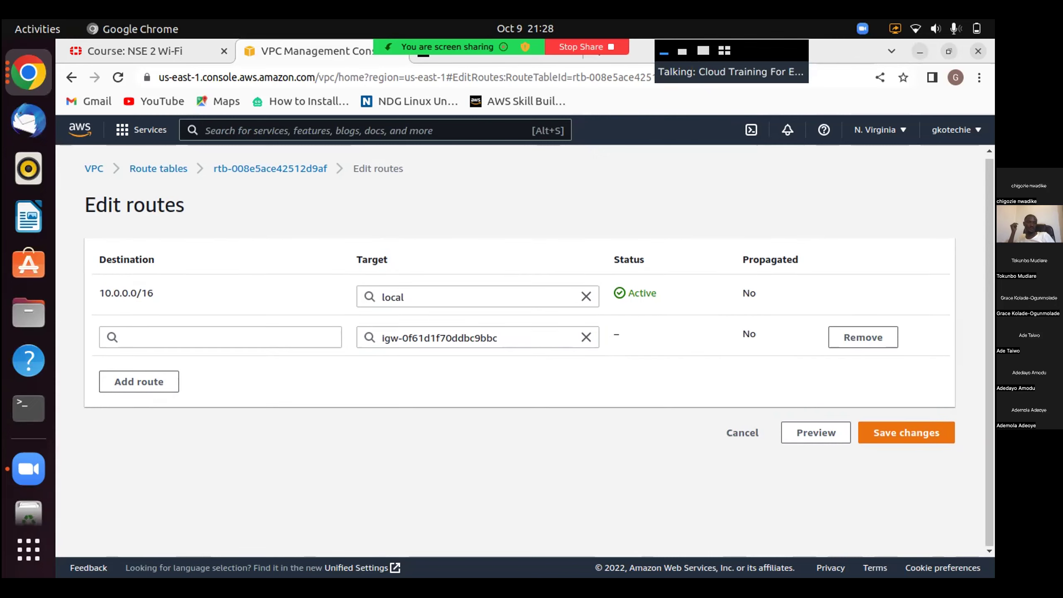
Set the new route's destination to 0.0.0.0/0 and save the route changes.
left_click(220, 337)
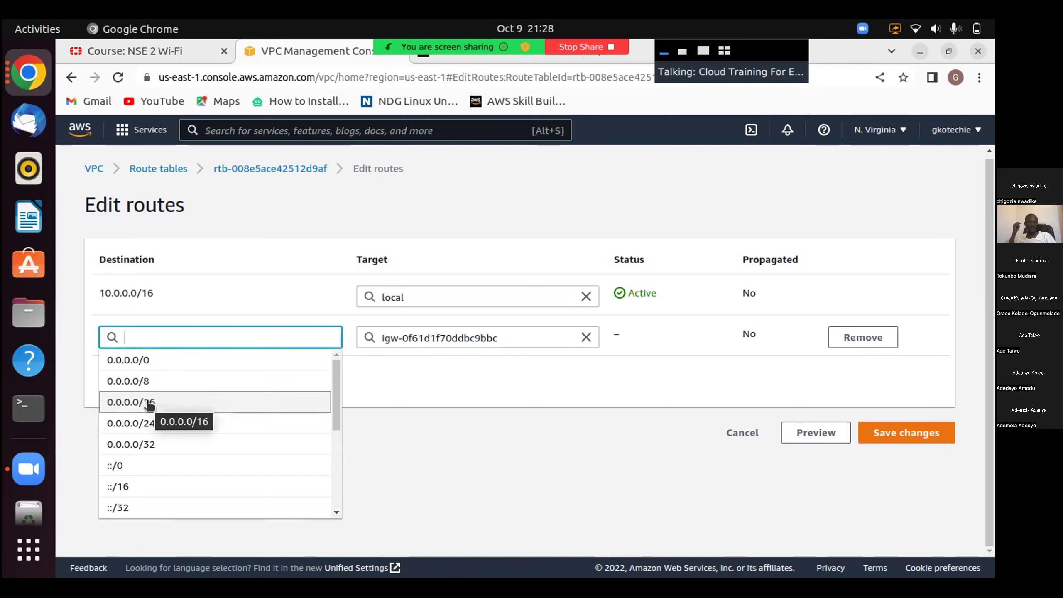
left_click(157, 363)
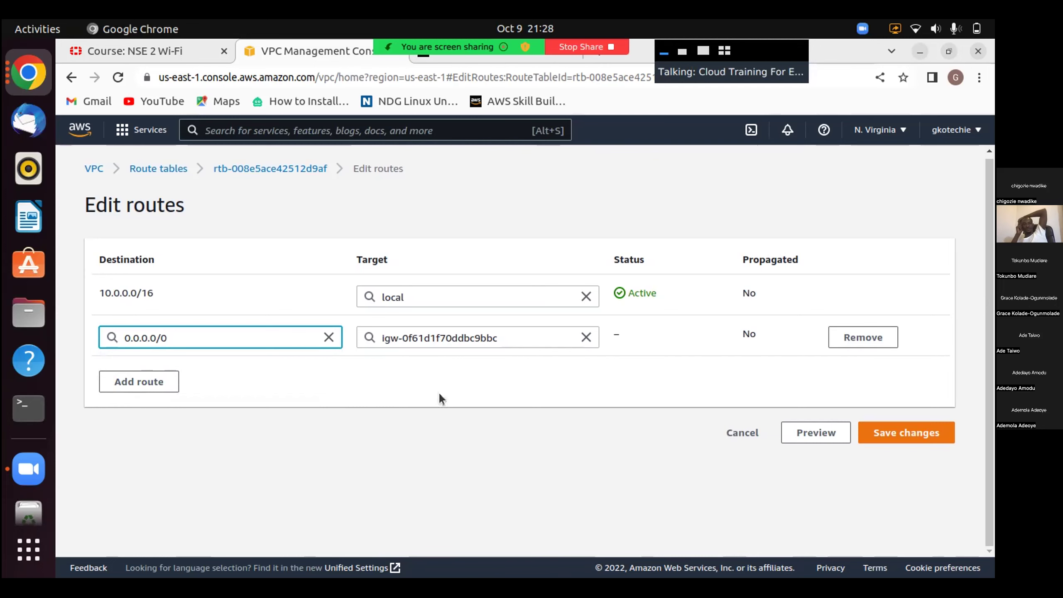
left_click(895, 432)
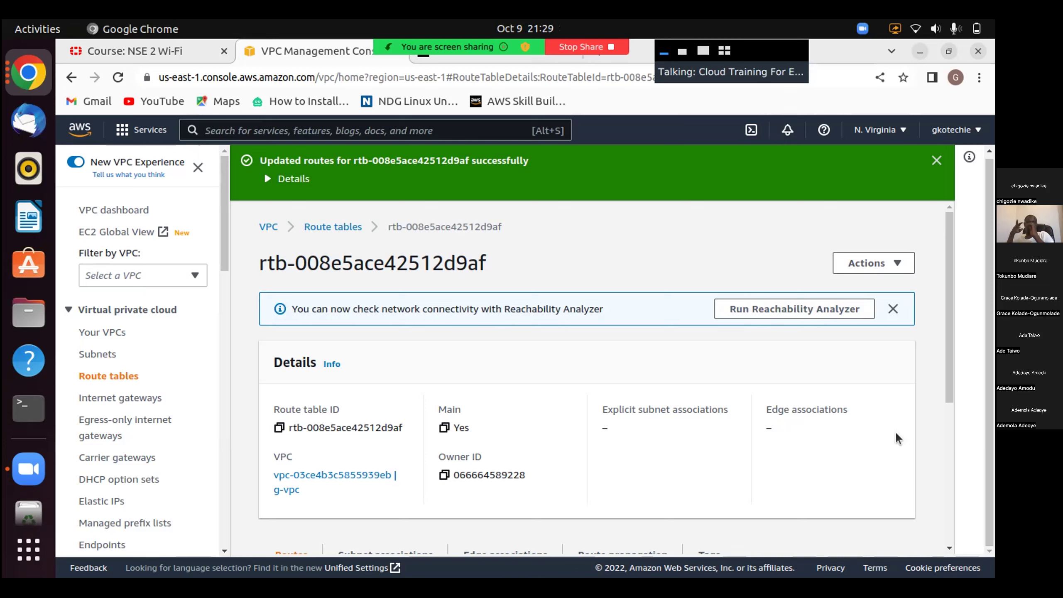
Examine the updated route table's details and the destination, target and status of each of its routes.
scroll(264, 171, "down", 1)
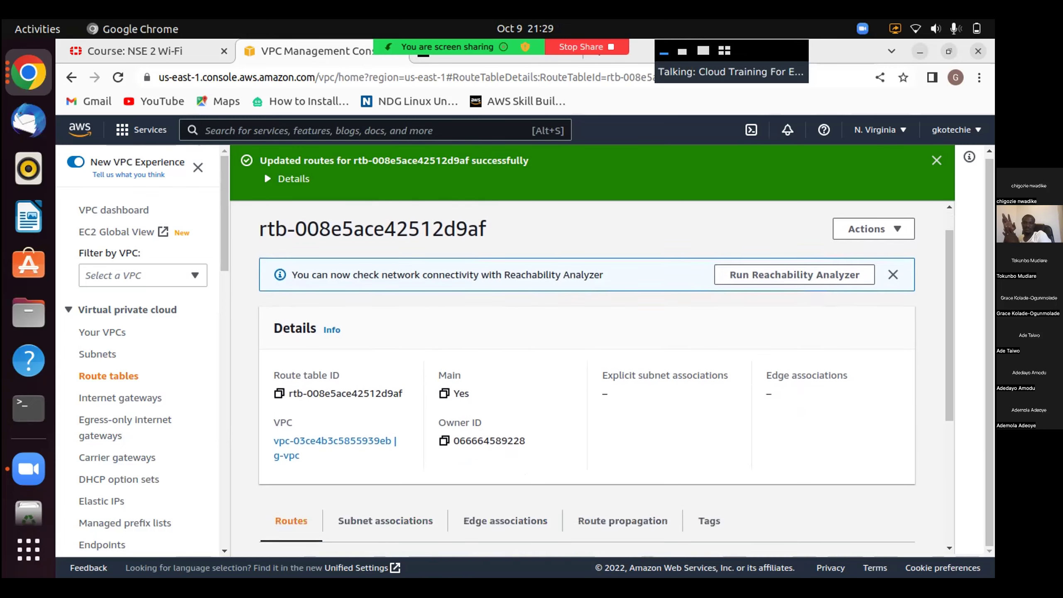
scroll(264, 171, "down", 2)
scroll(264, 171, "down", 1)
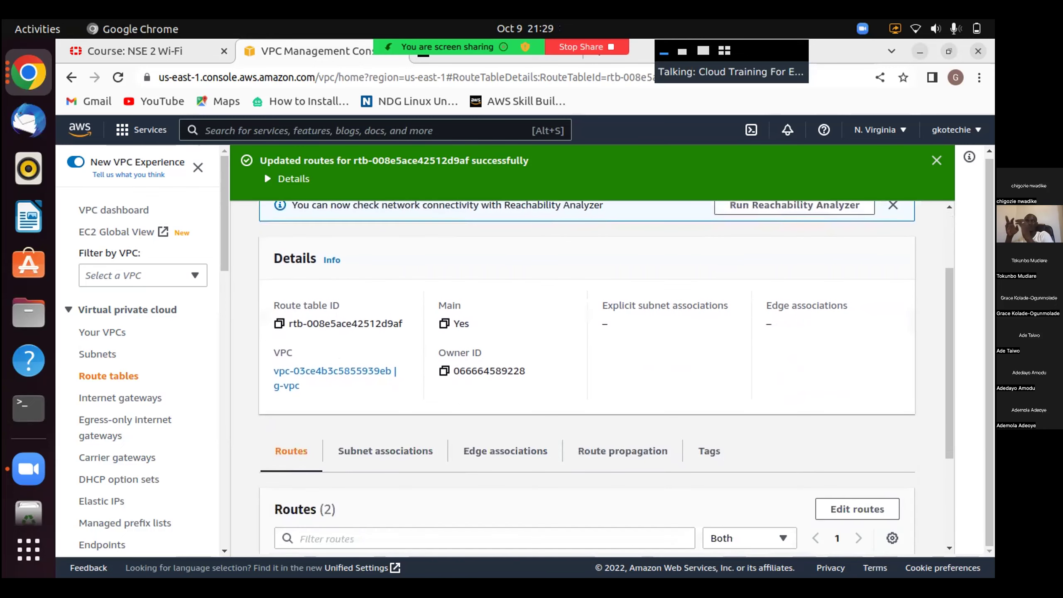
scroll(264, 171, "down", 2)
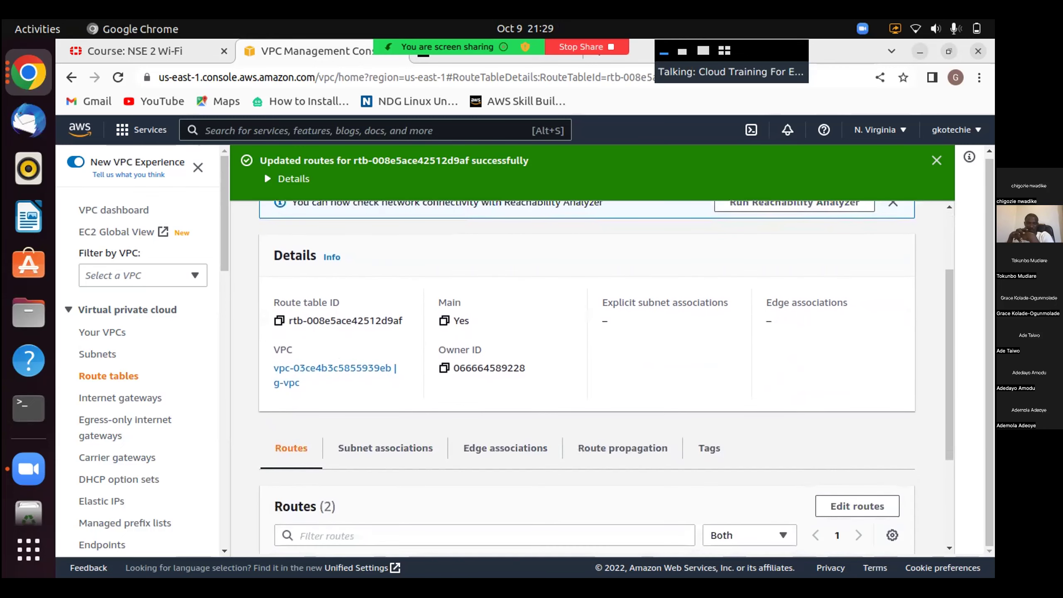
scroll(264, 171, "down", 2)
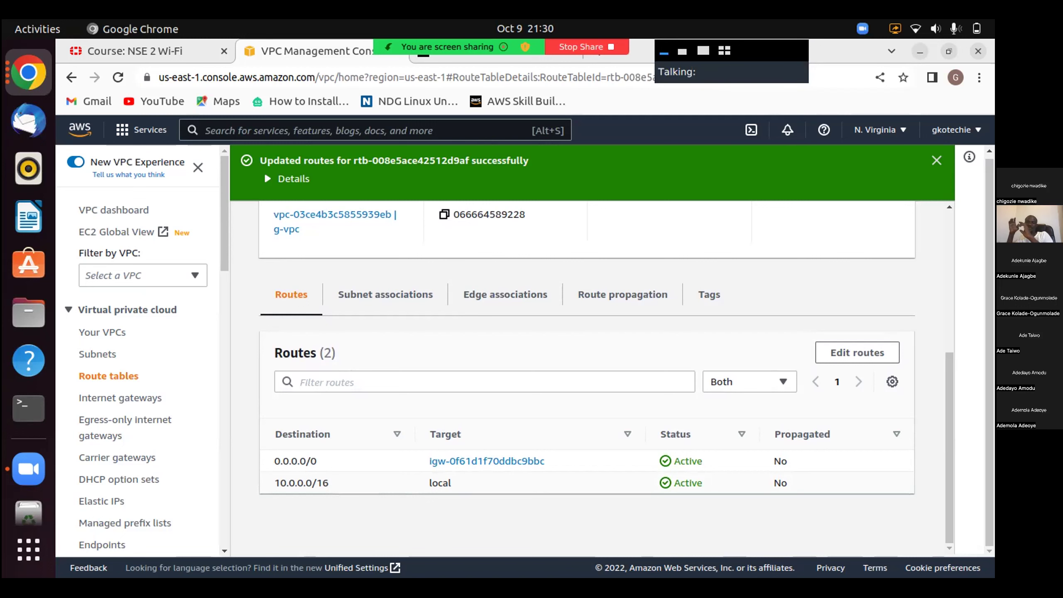
scroll(264, 171, "up", 2)
scroll(264, 171, "up", 5)
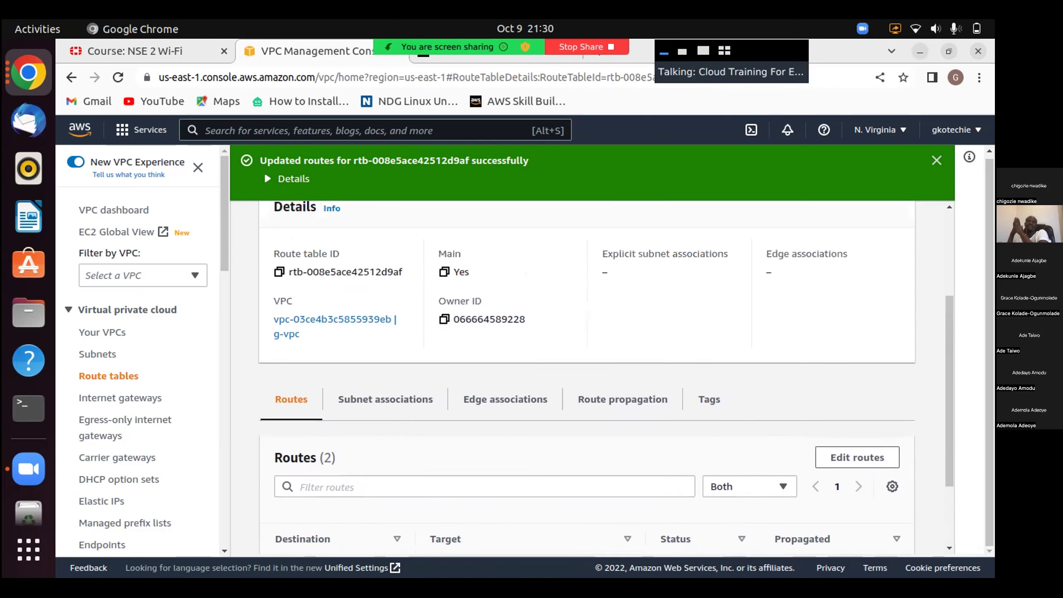
scroll(264, 171, "up", 1)
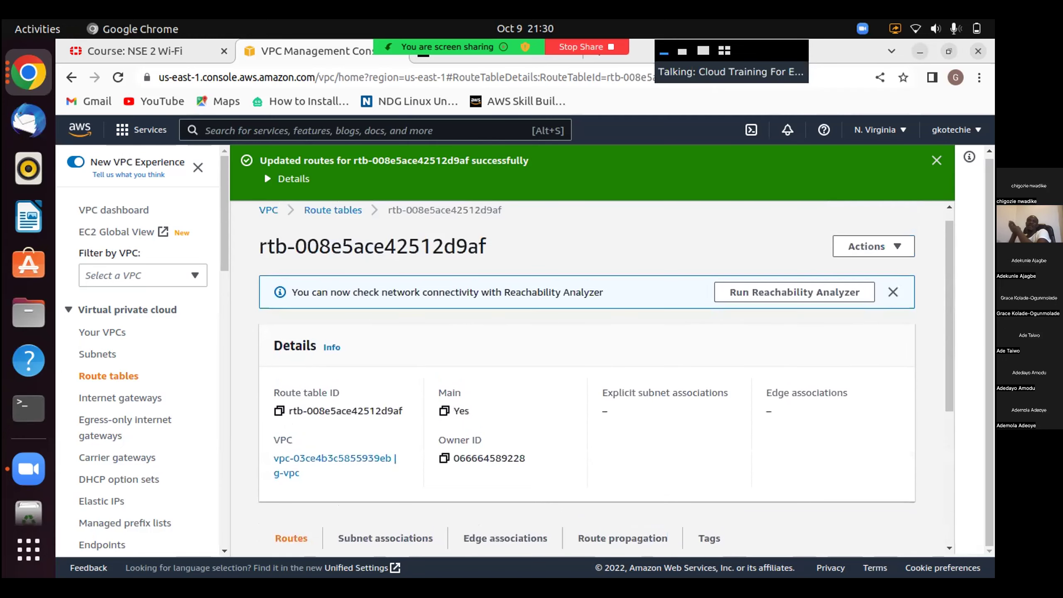
scroll(264, 172, "up", 1)
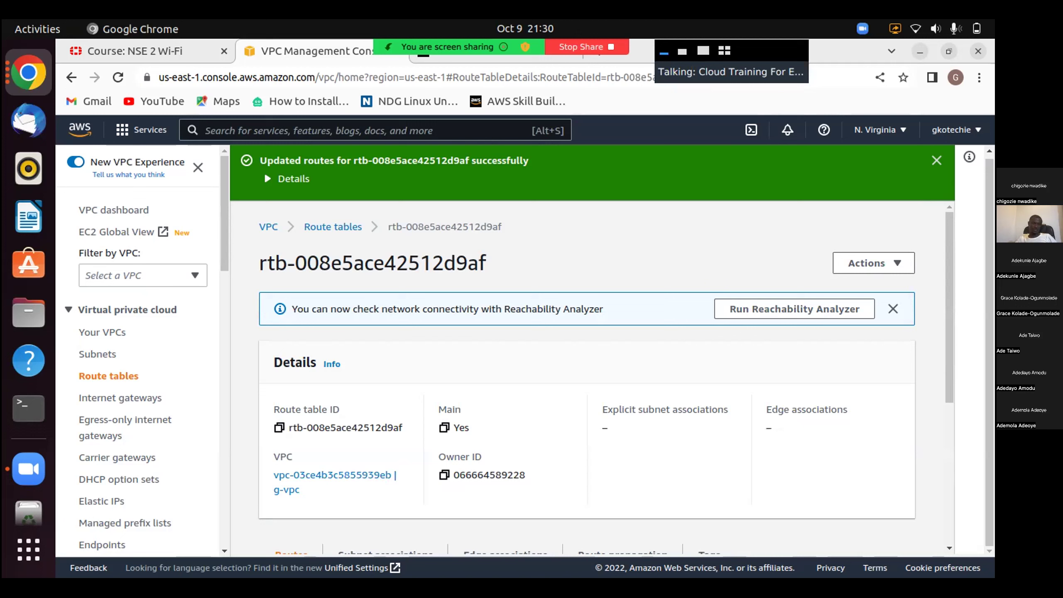
Start creating a NAT gateway and name it gnatgw.
scroll(138, 351, "down", 5)
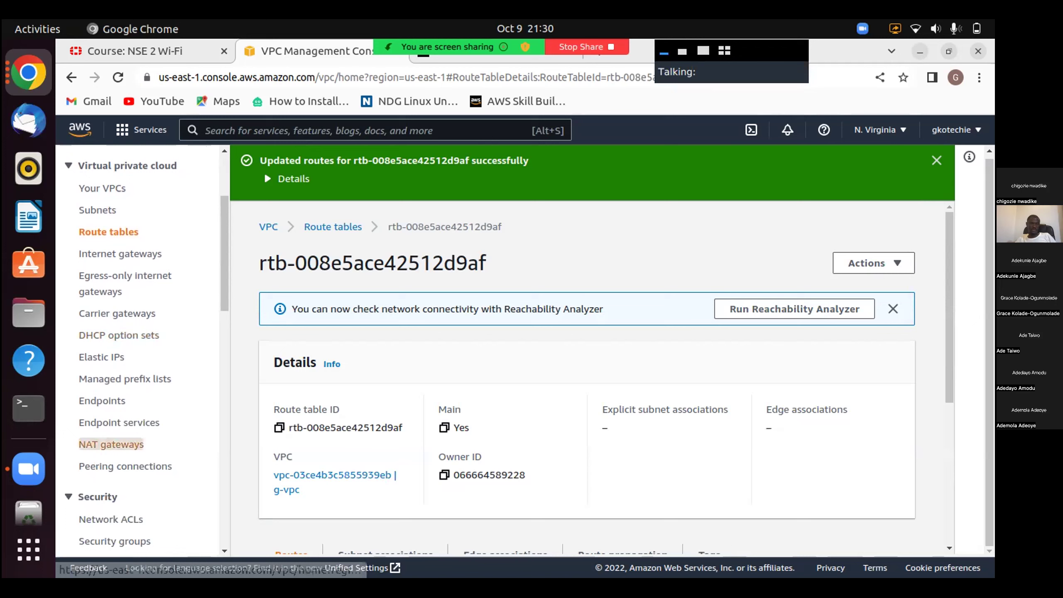
left_click(111, 444)
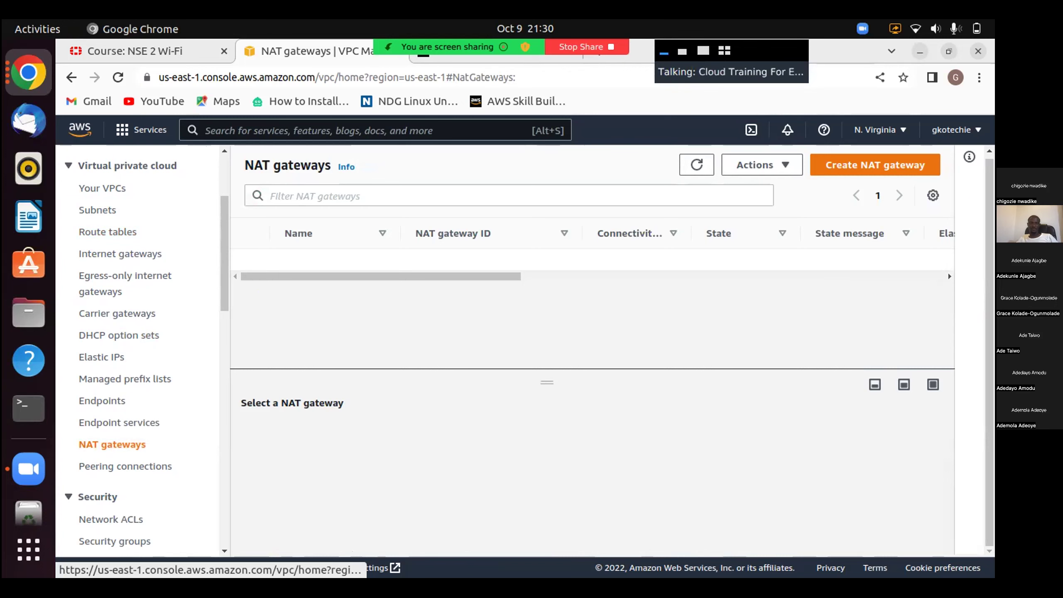
left_click(875, 164)
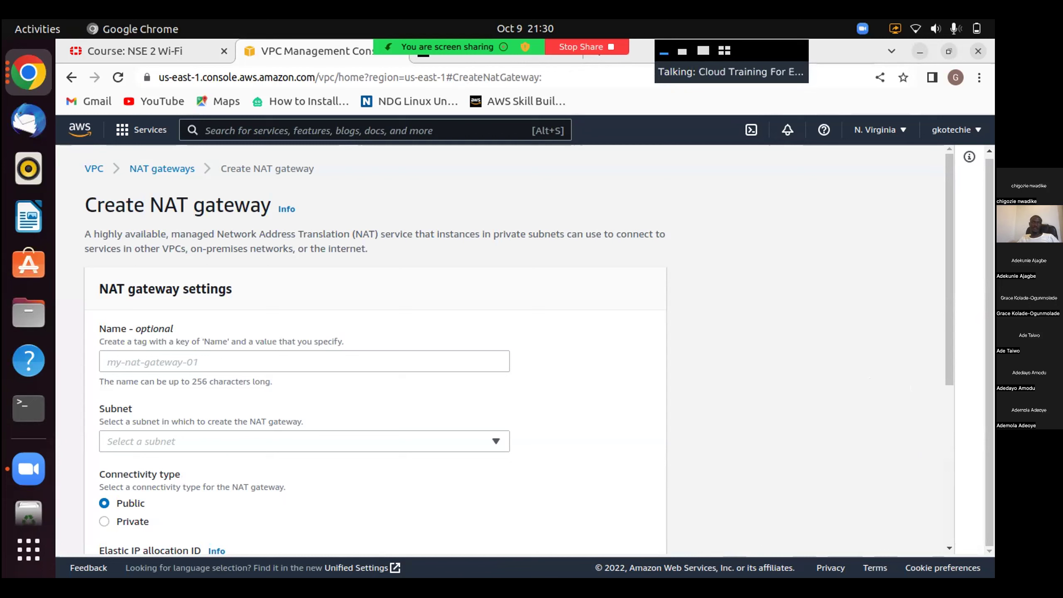
left_click(304, 361)
type("gnat")
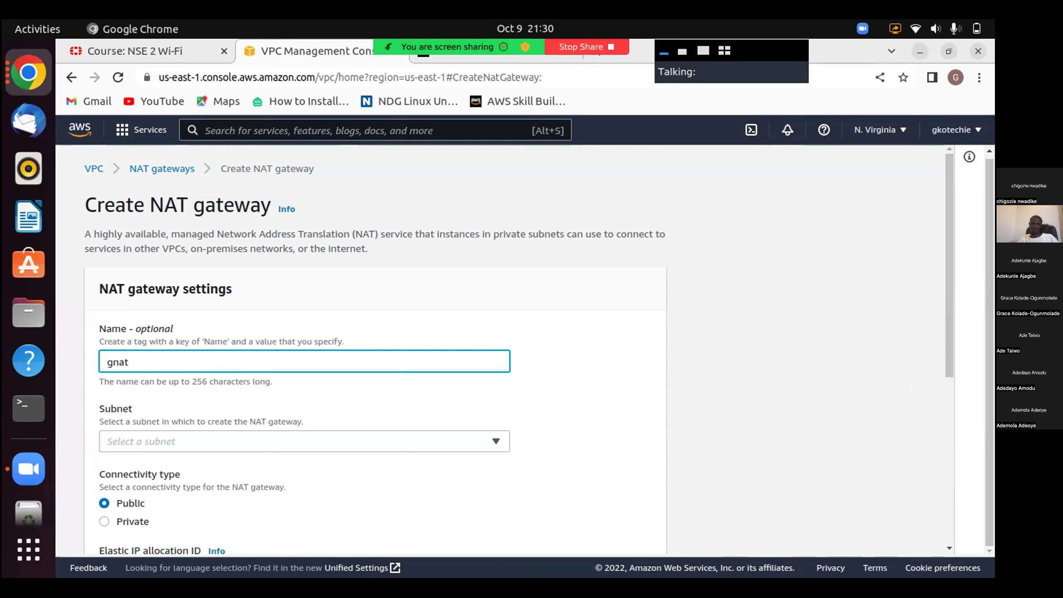
type("gw")
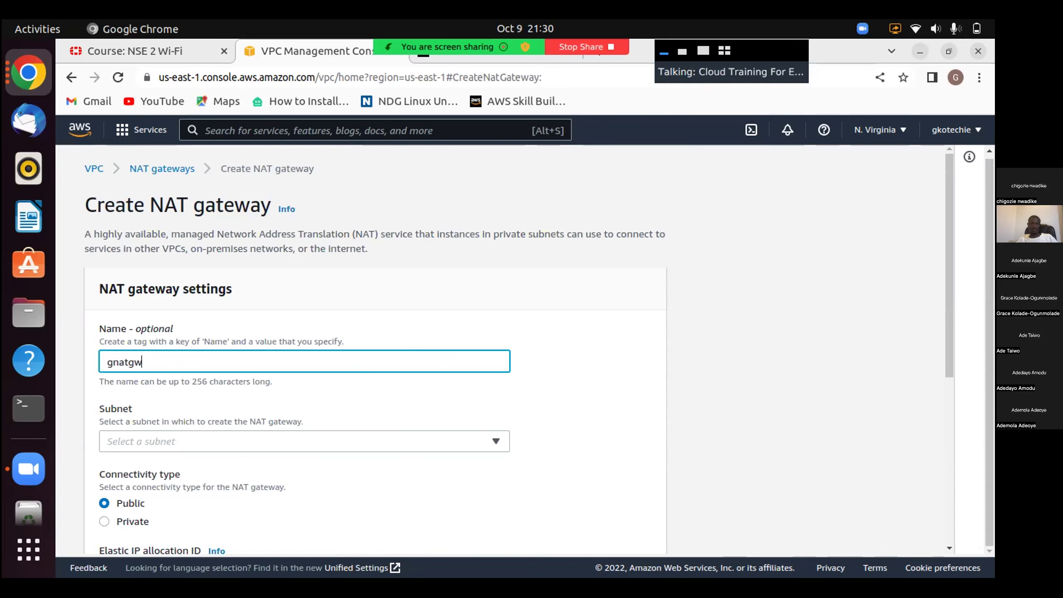
Choose gsubnet2 as the subnet for the NAT gateway gnatgw.
scroll(518, 350, "down", 3)
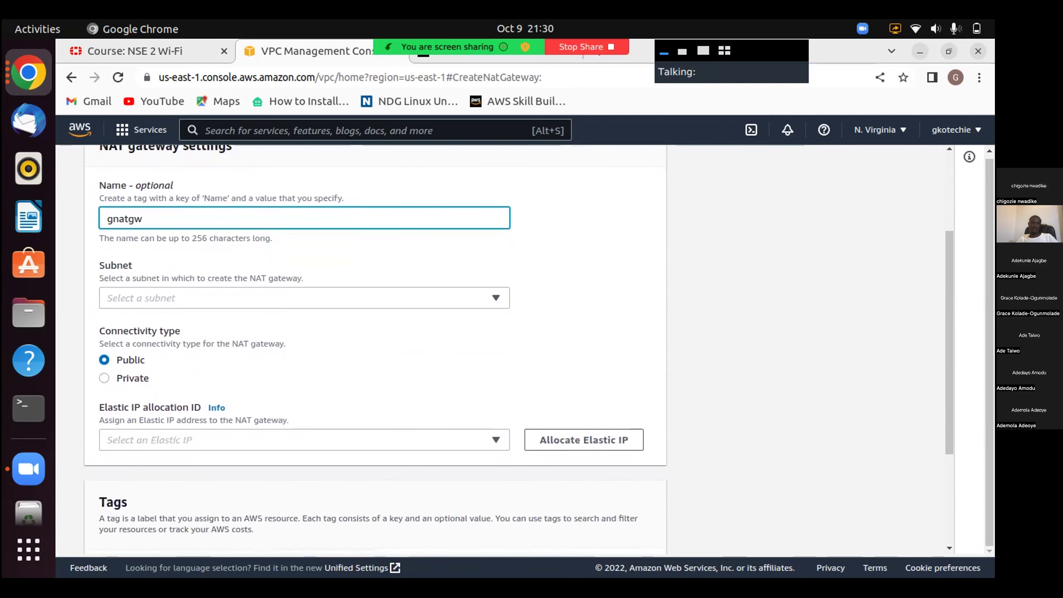
left_click(305, 298)
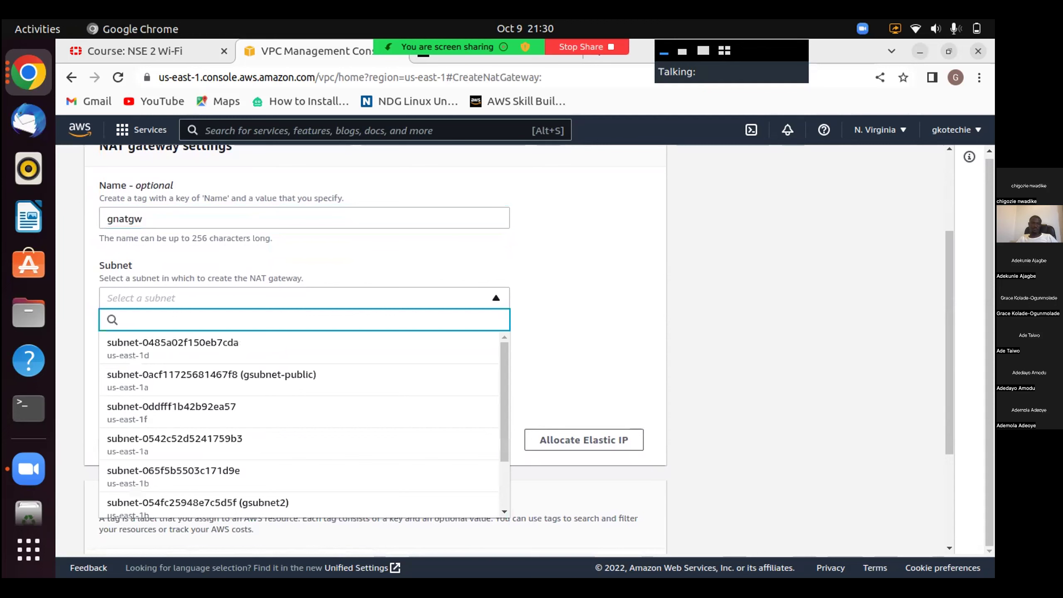
scroll(299, 423, "down", 2)
left_click(251, 439)
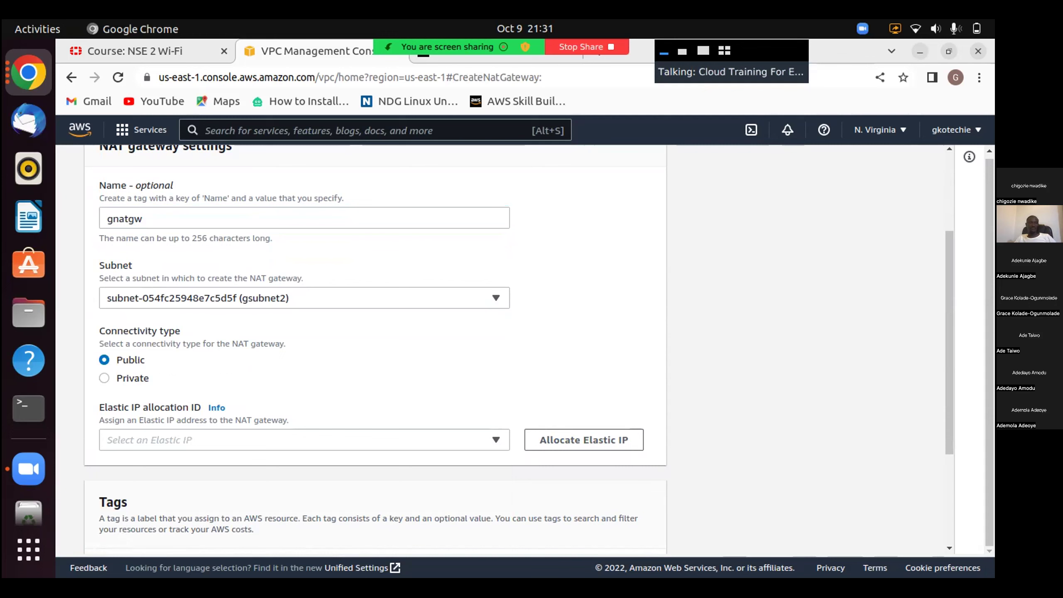
Allocate a new Elastic IP address for the NAT gateway gnatgw.
scroll(375, 348, "up", 4)
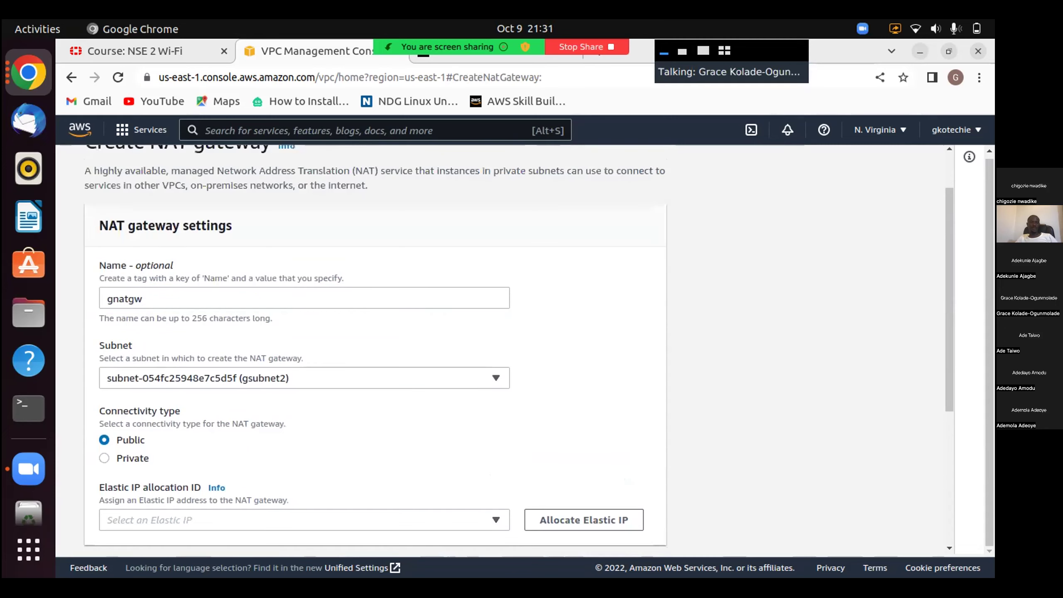
scroll(375, 348, "down", 3)
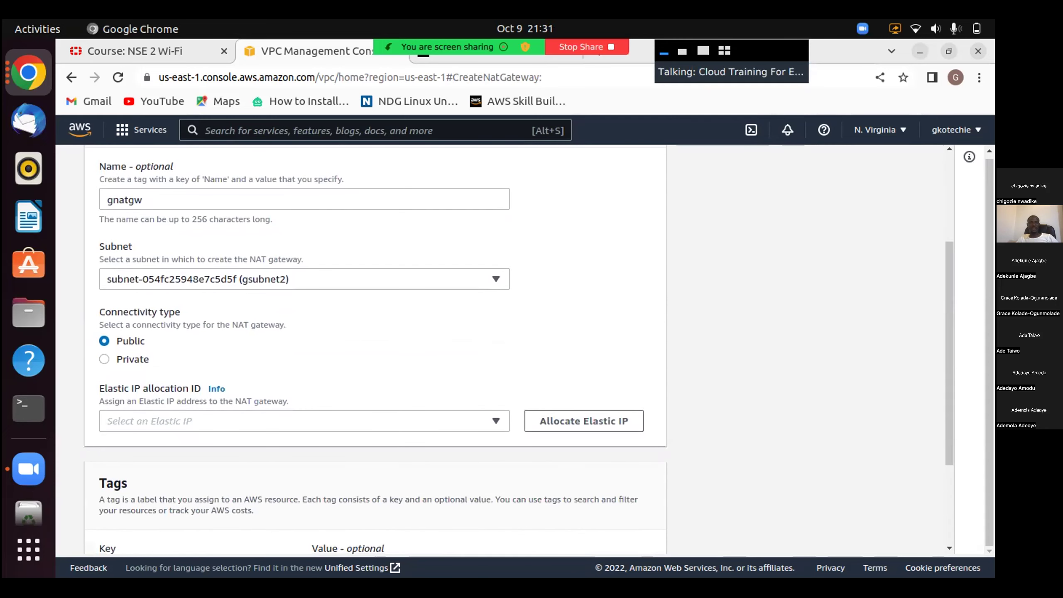
scroll(375, 347, "down", 1)
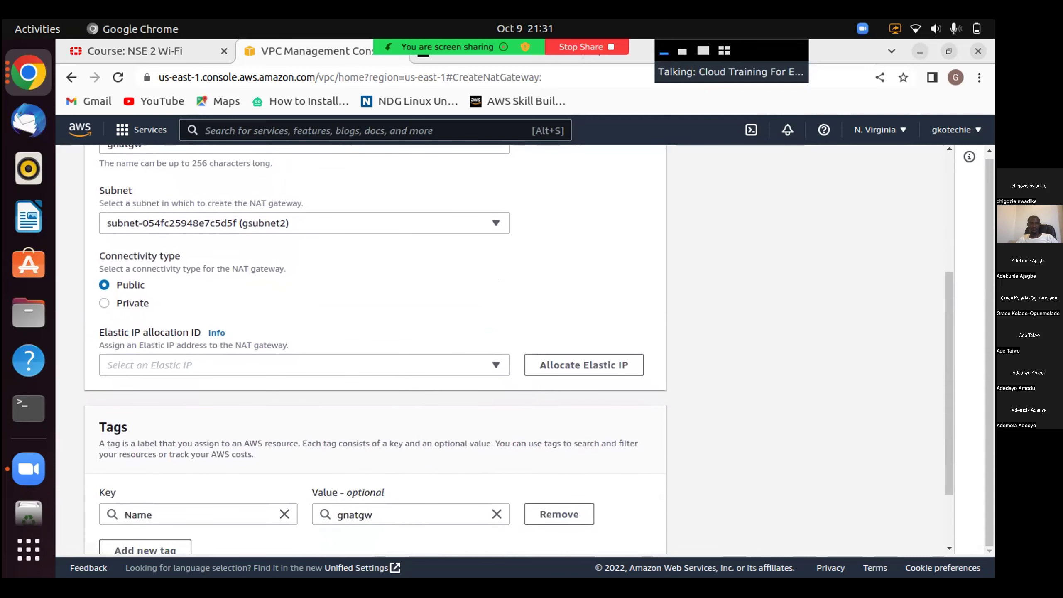
left_click(301, 365)
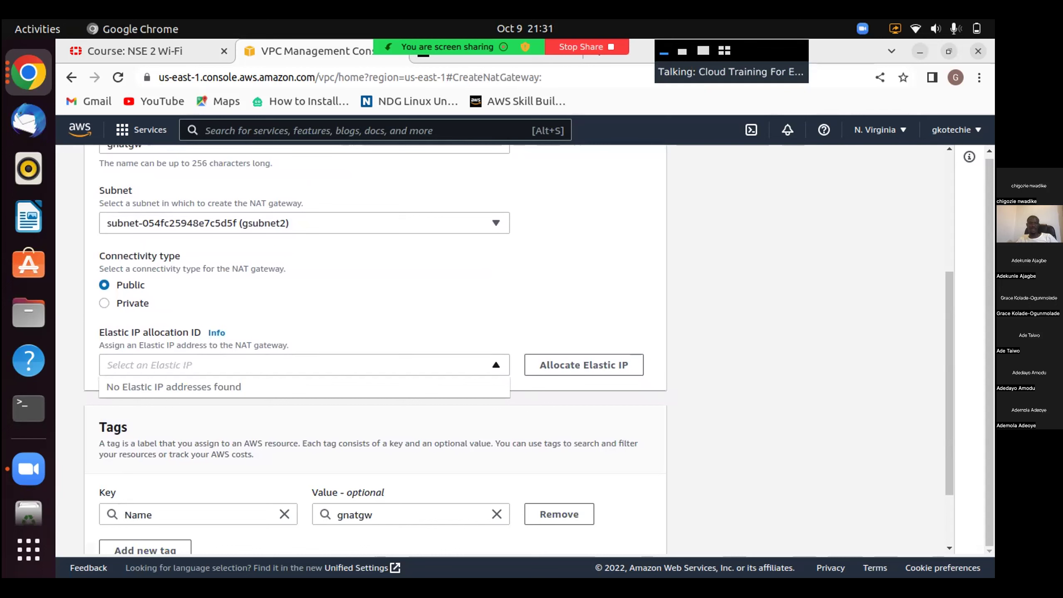
left_click(584, 365)
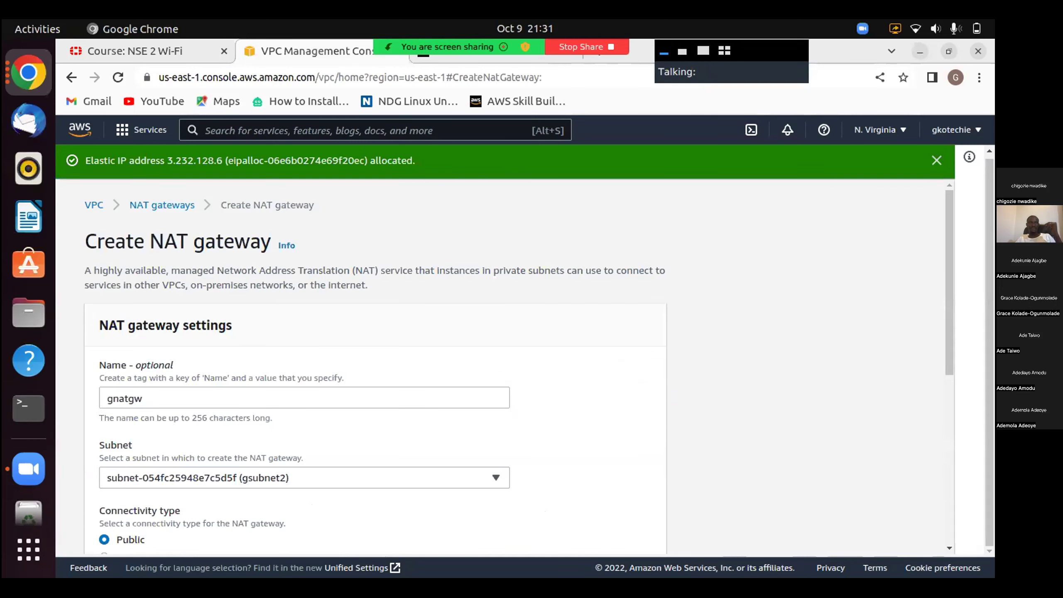
scroll(502, 356, "down", 3)
scroll(502, 356, "down", 1)
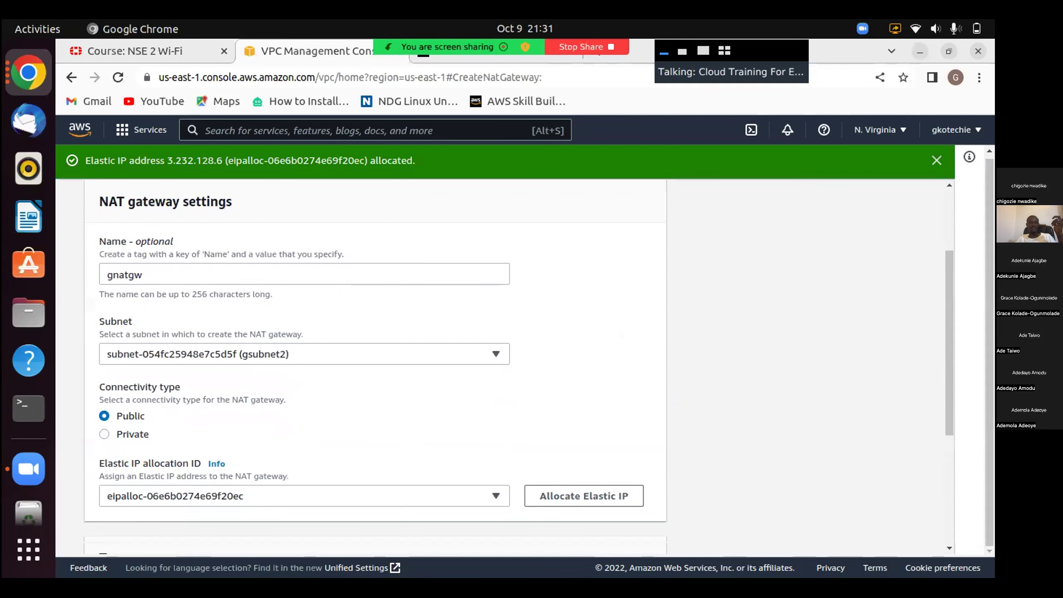
key("ctrl+alt+t")
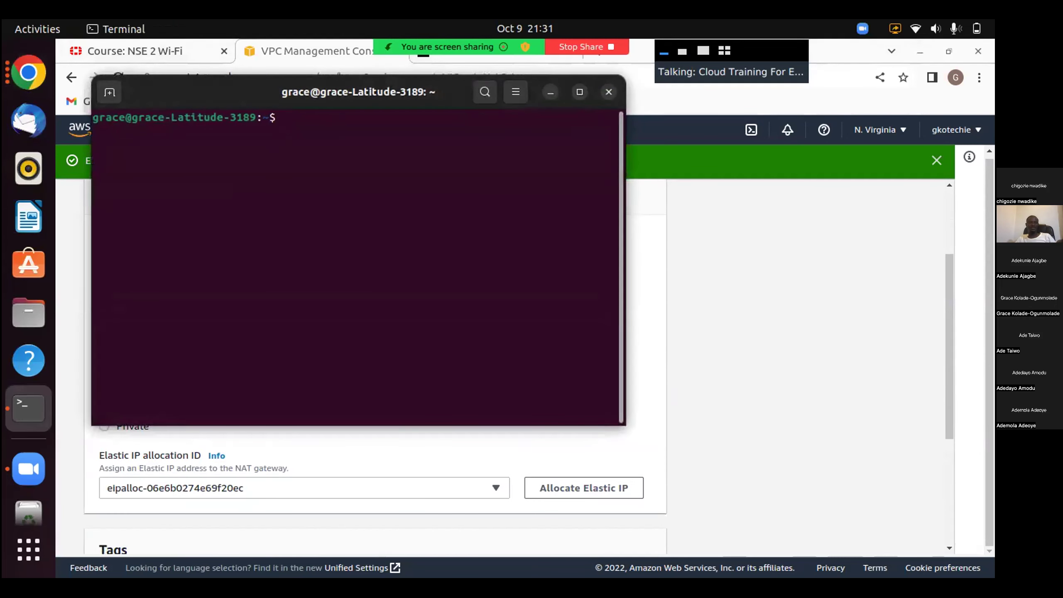
key("ctrl+d")
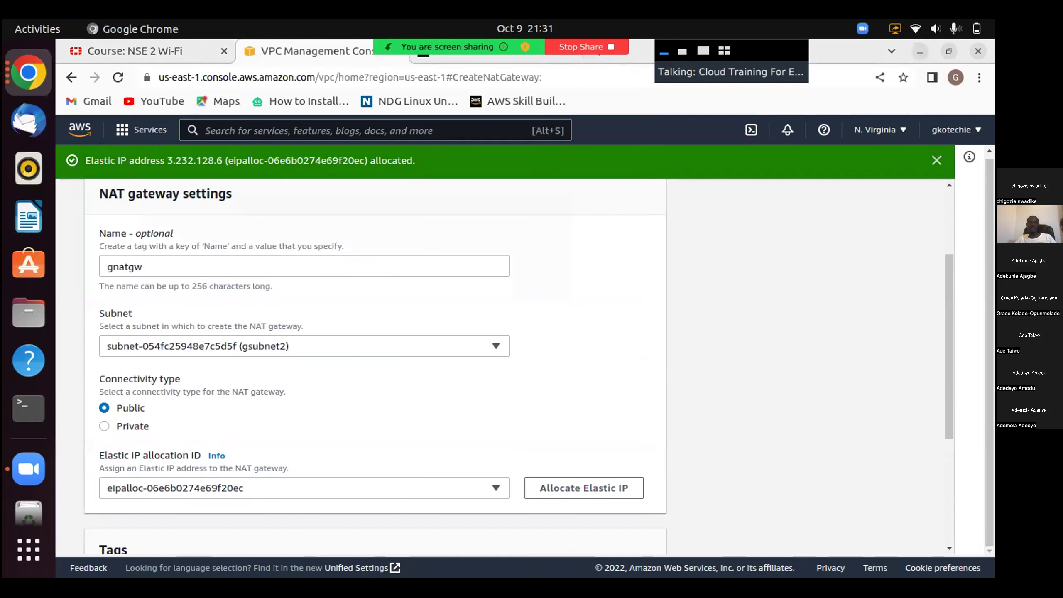
Try the Private connectivity type for the NAT gateway and switch back to Public.
scroll(502, 365, "down", 2)
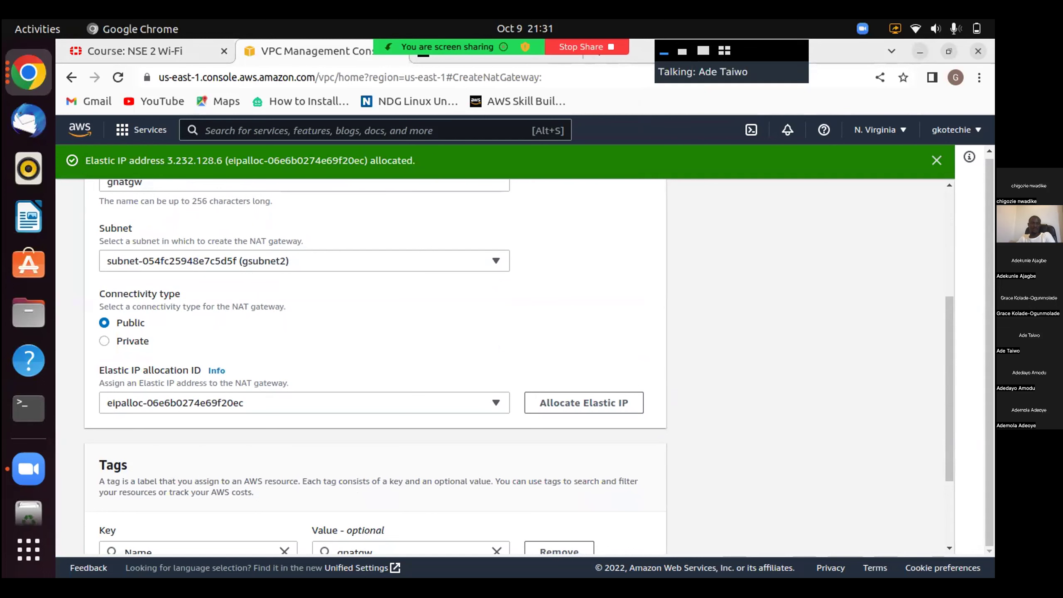
left_click(105, 341)
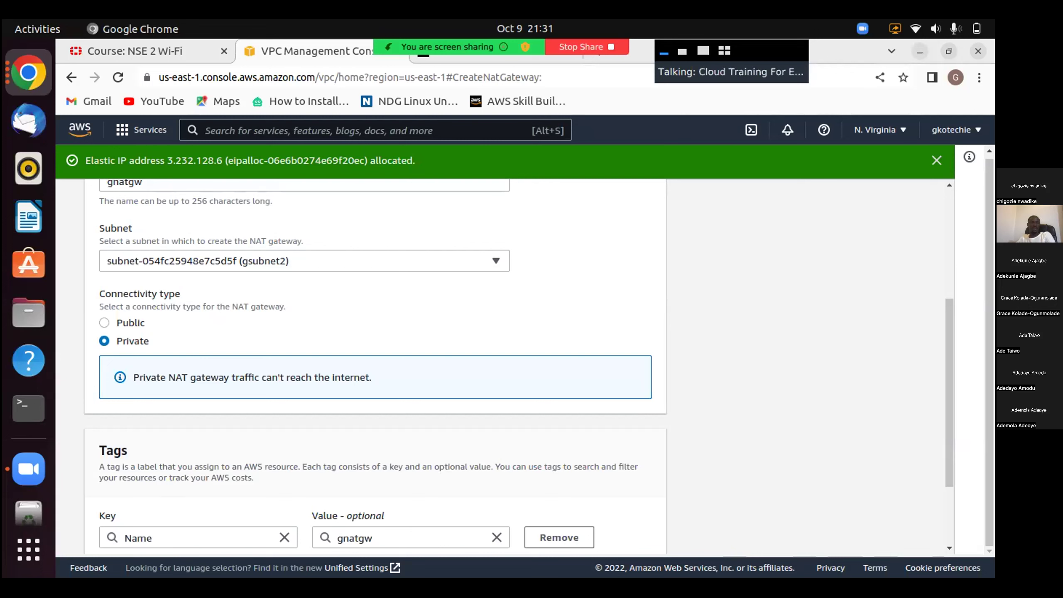
left_click(104, 322)
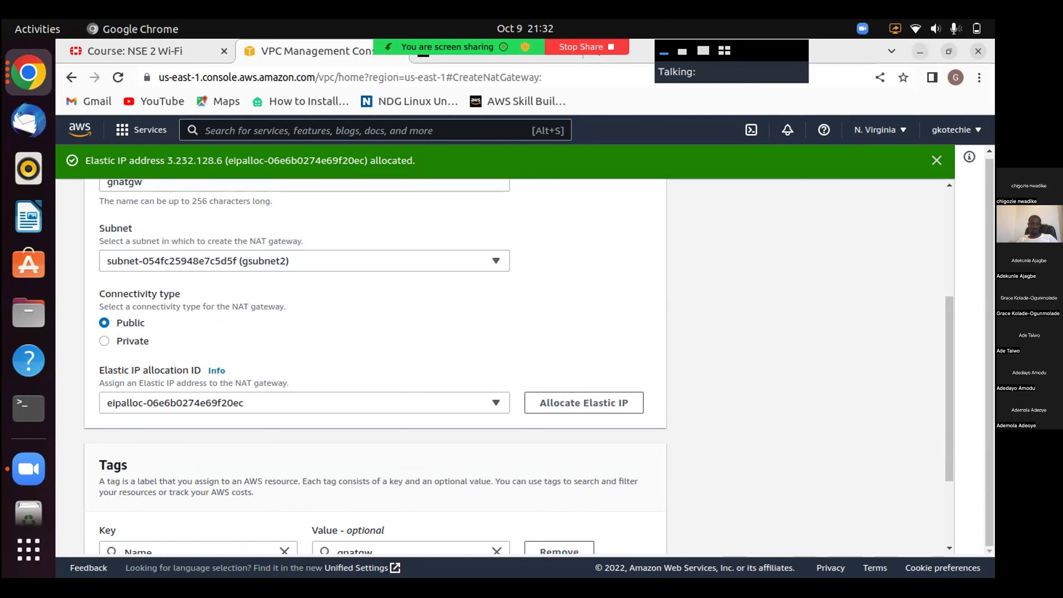
Create the public NAT gateway gnatgw in gsubnet2 and look over its details page.
scroll(518, 368, "down", 3)
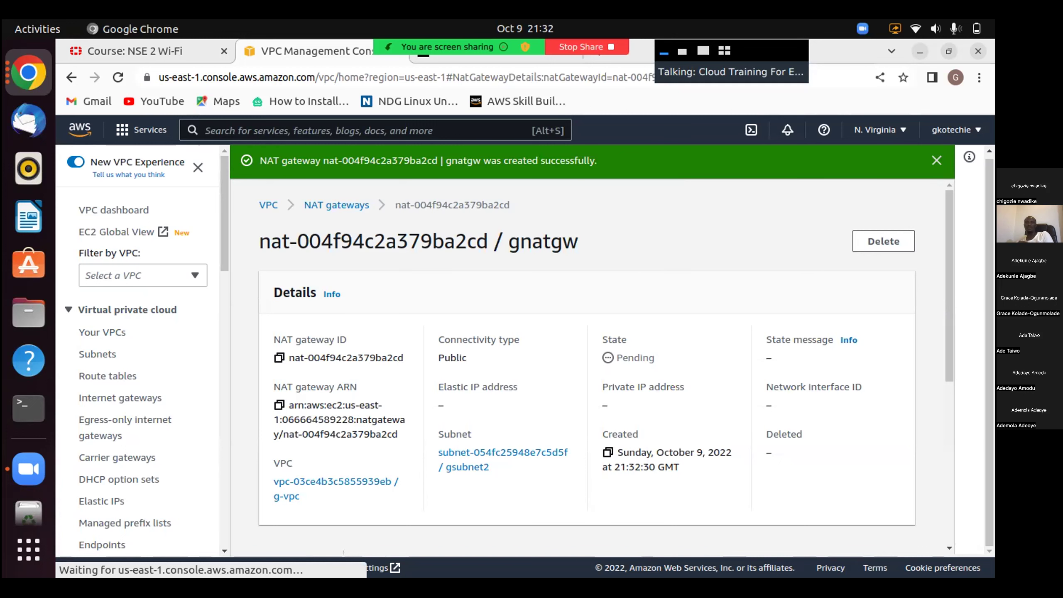
scroll(586, 356, "down", 5)
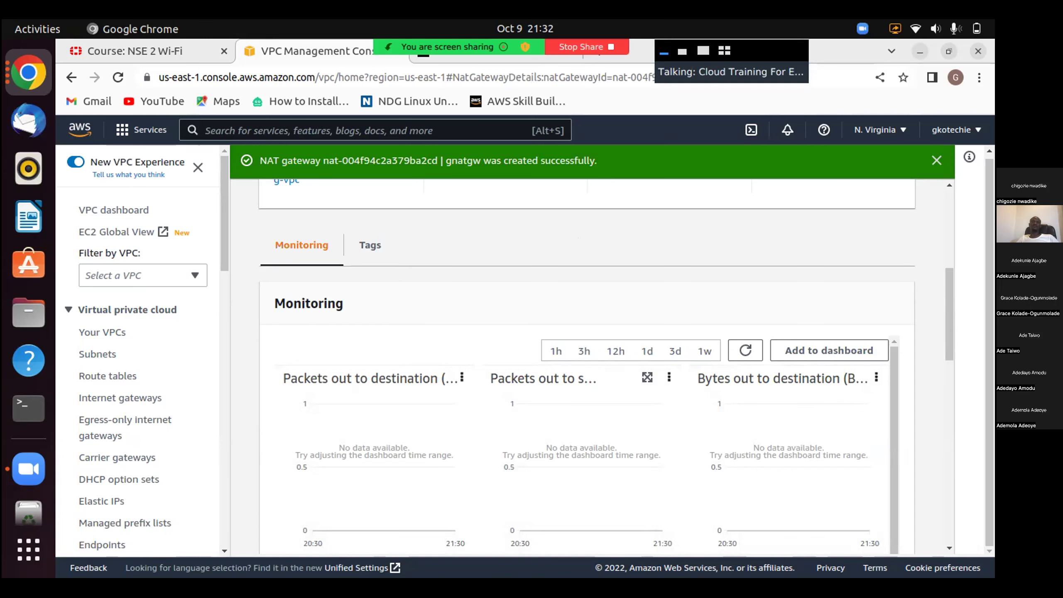
scroll(647, 377, "up", 3)
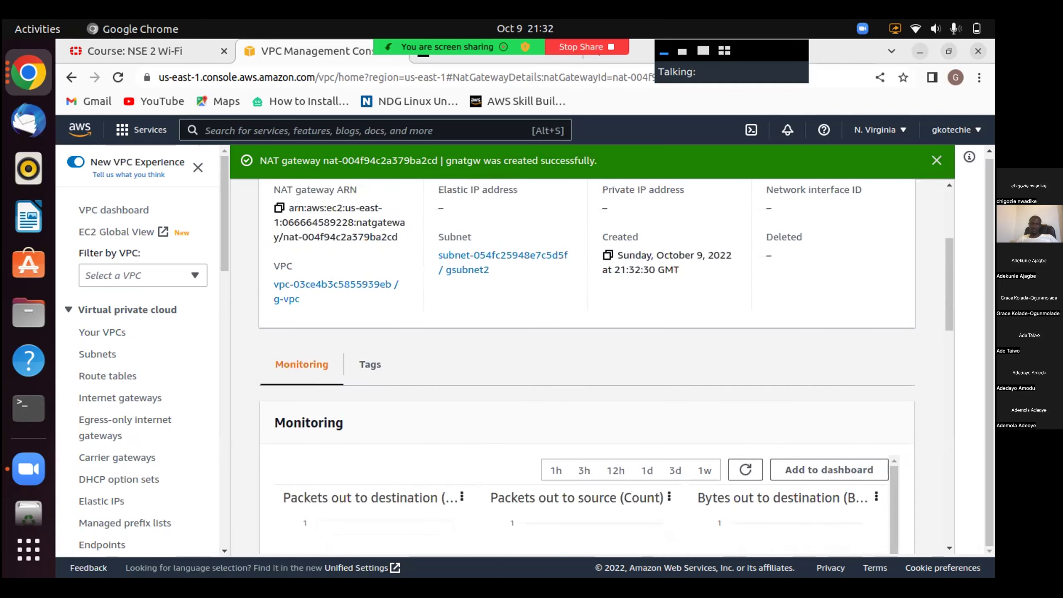
scroll(586, 355, "up", 3)
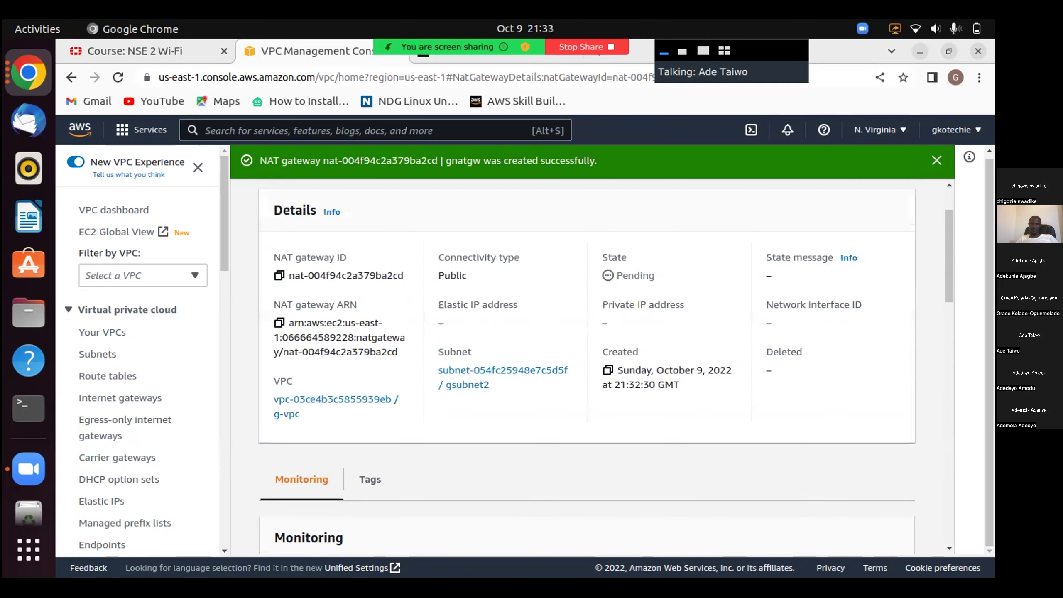
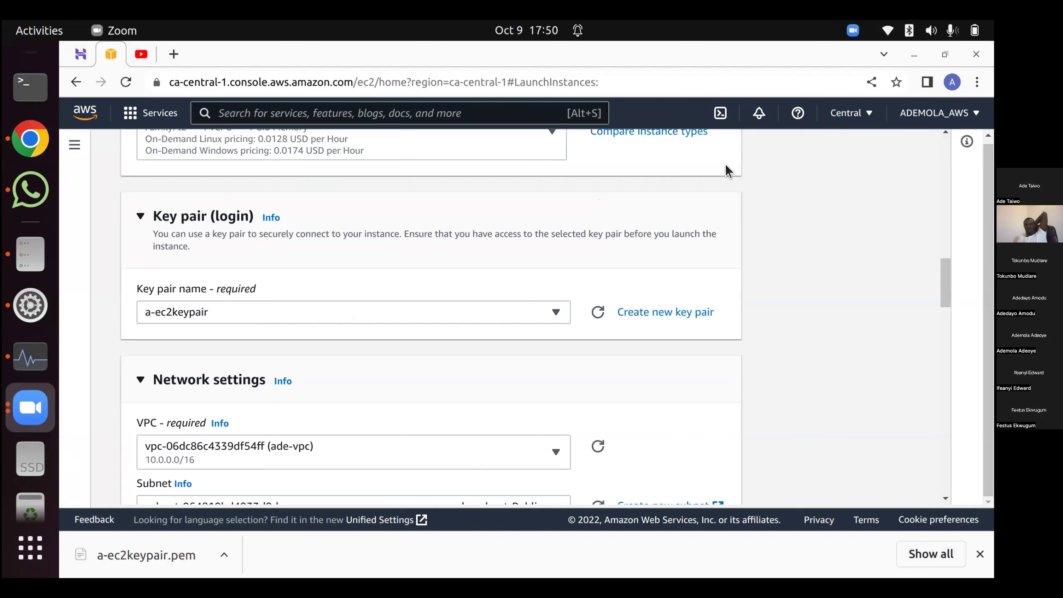
Check the key pair and network settings of the new EC2 instance, including the subnets available in ade-vpc.
left_click(244, 60)
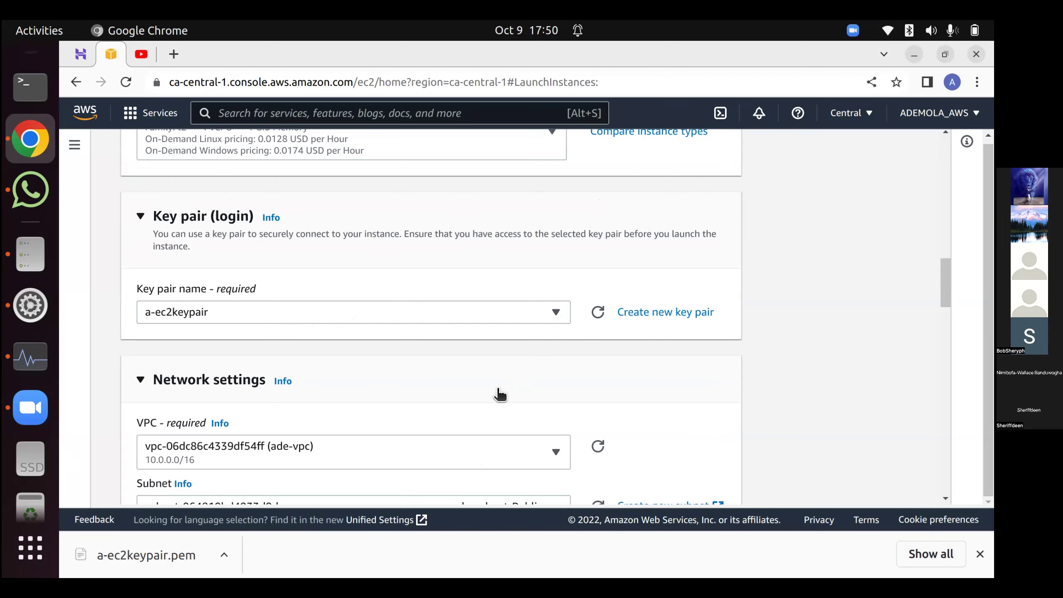
scroll(498, 392, "down", 1)
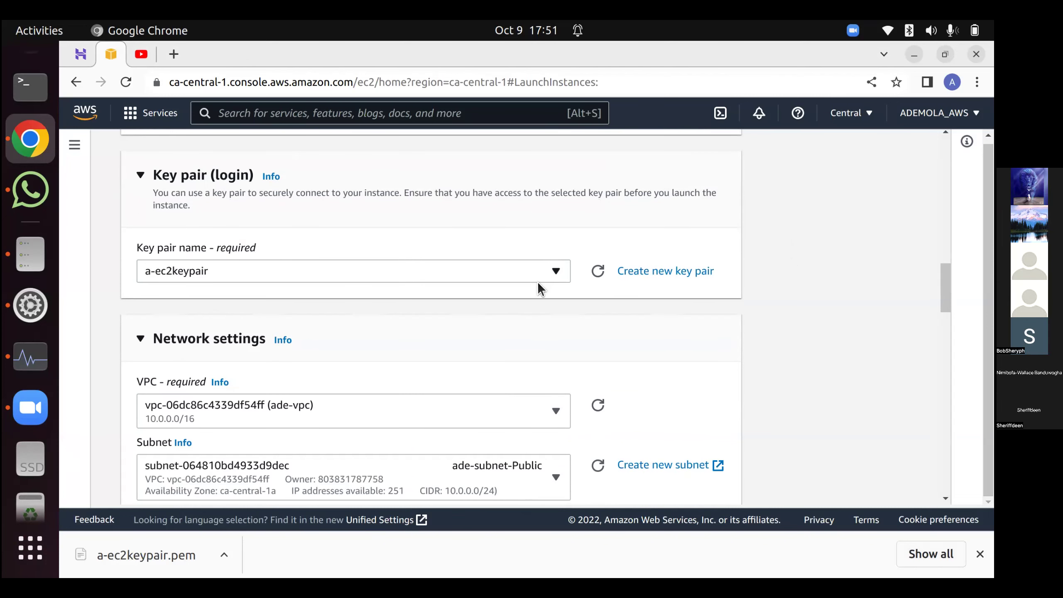
scroll(477, 362, "down", 2)
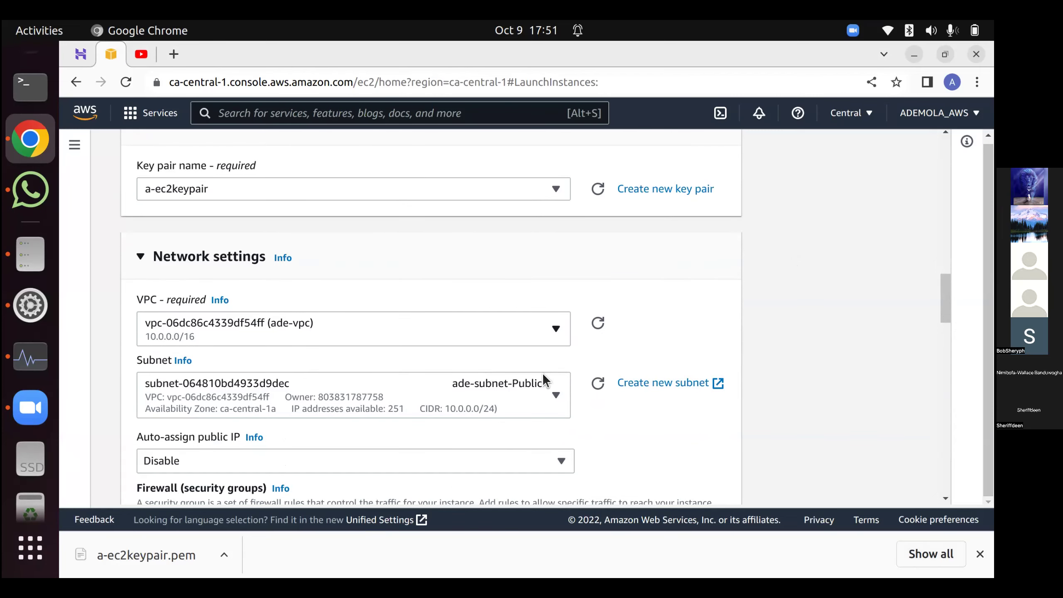
scroll(531, 375, "down", 1)
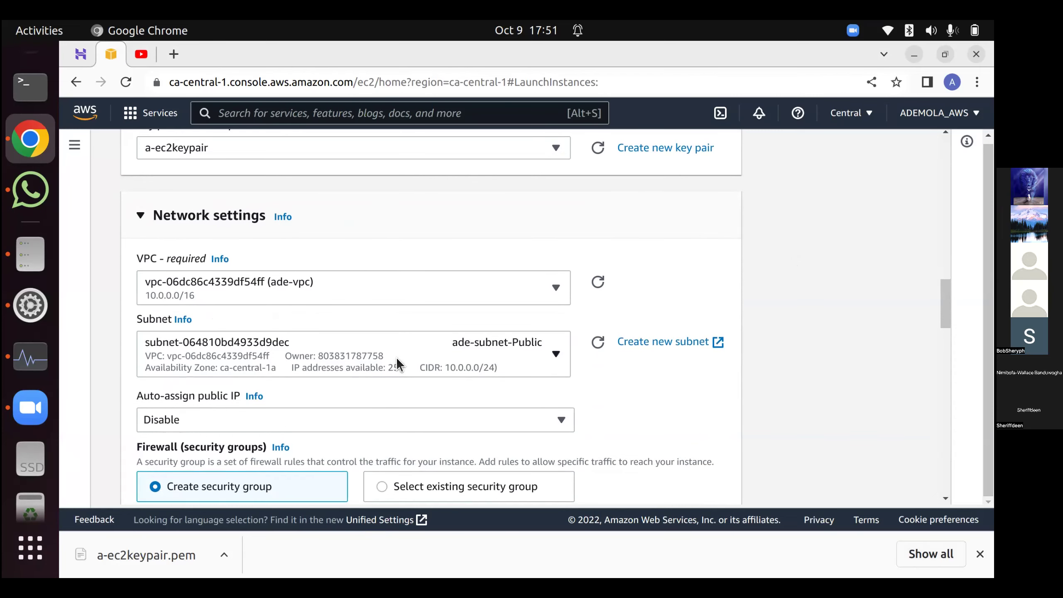
left_click(556, 354)
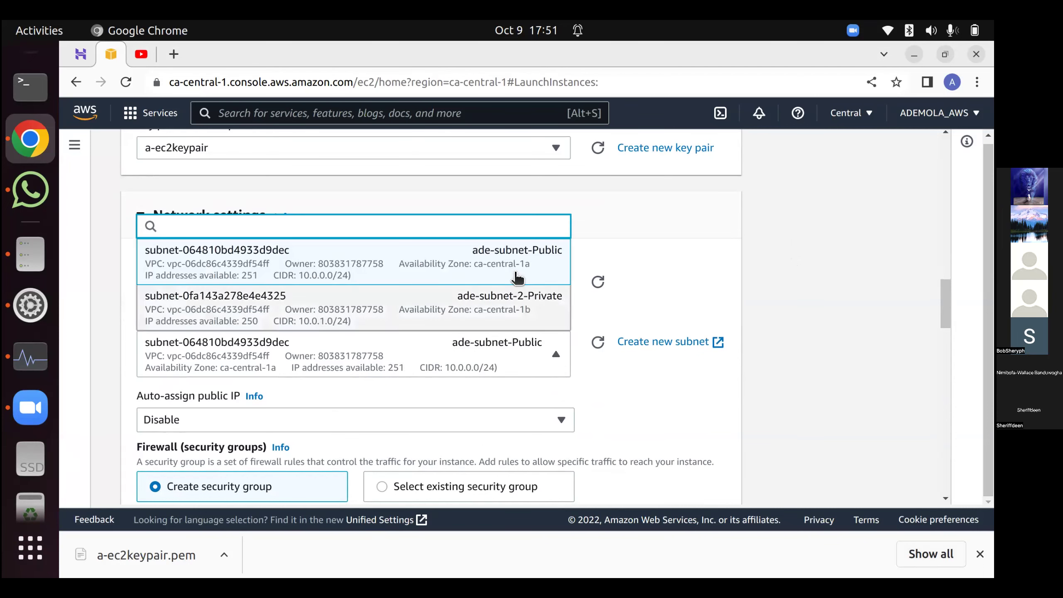
left_click(567, 403)
Name the new security group for the instance ade-secgrp.
scroll(660, 398, "down", 3)
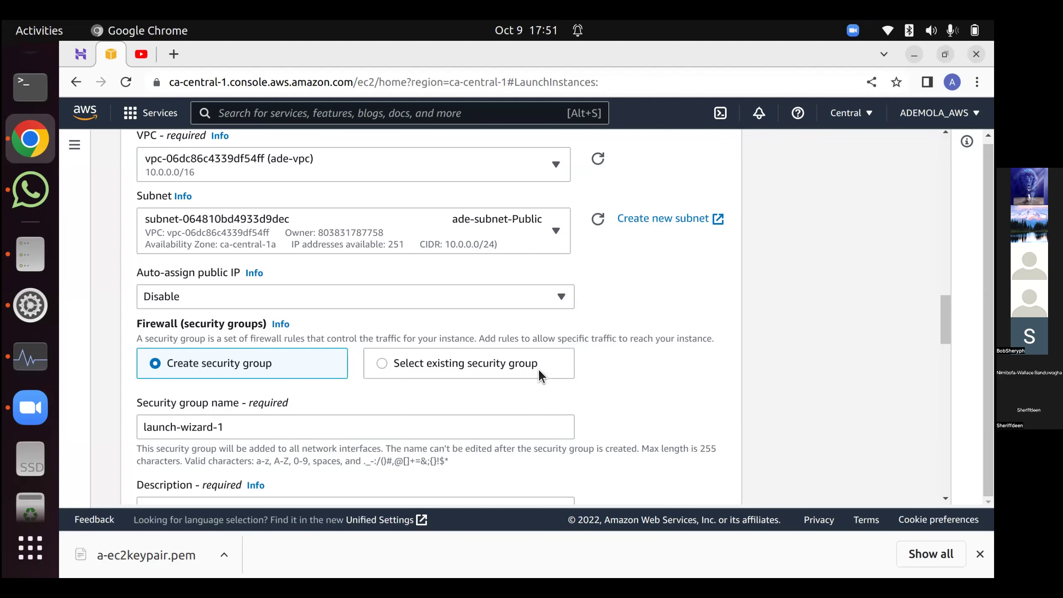
scroll(538, 369, "down", 1)
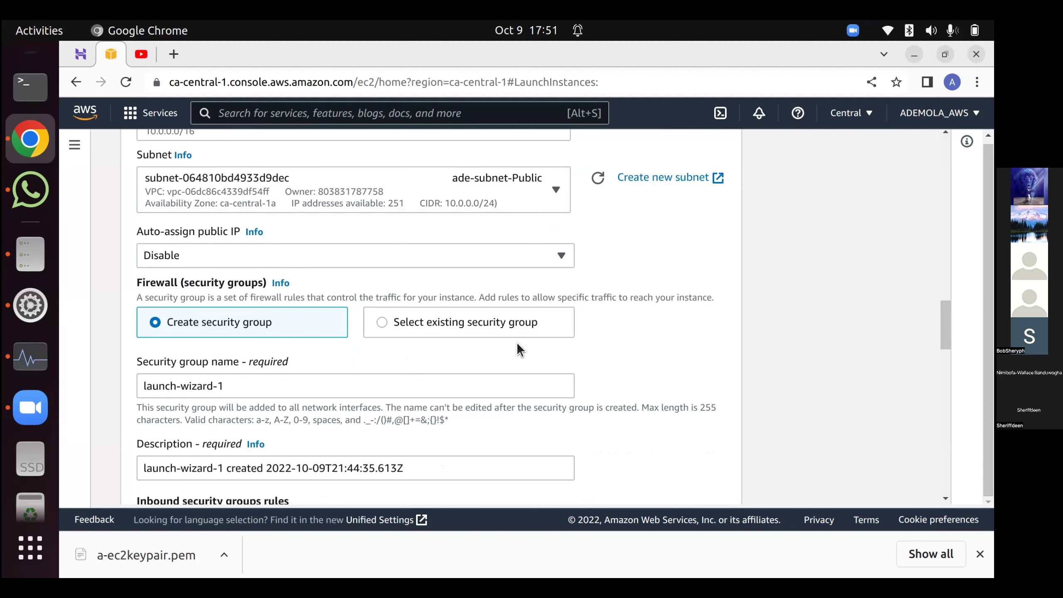
scroll(508, 326, "down", 1)
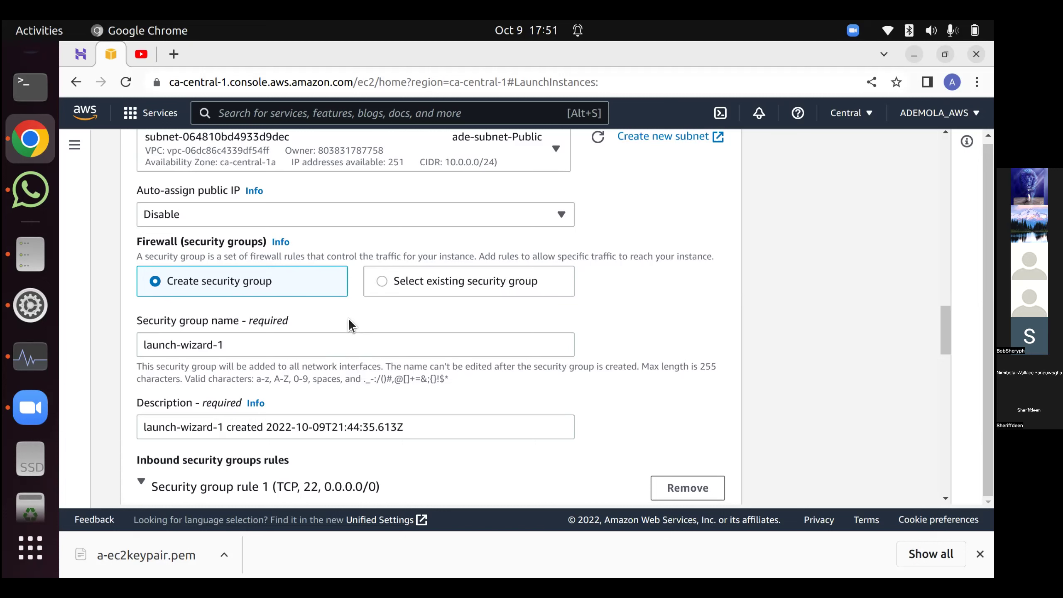
left_click(289, 347)
left_click_drag(285, 346, 106, 334)
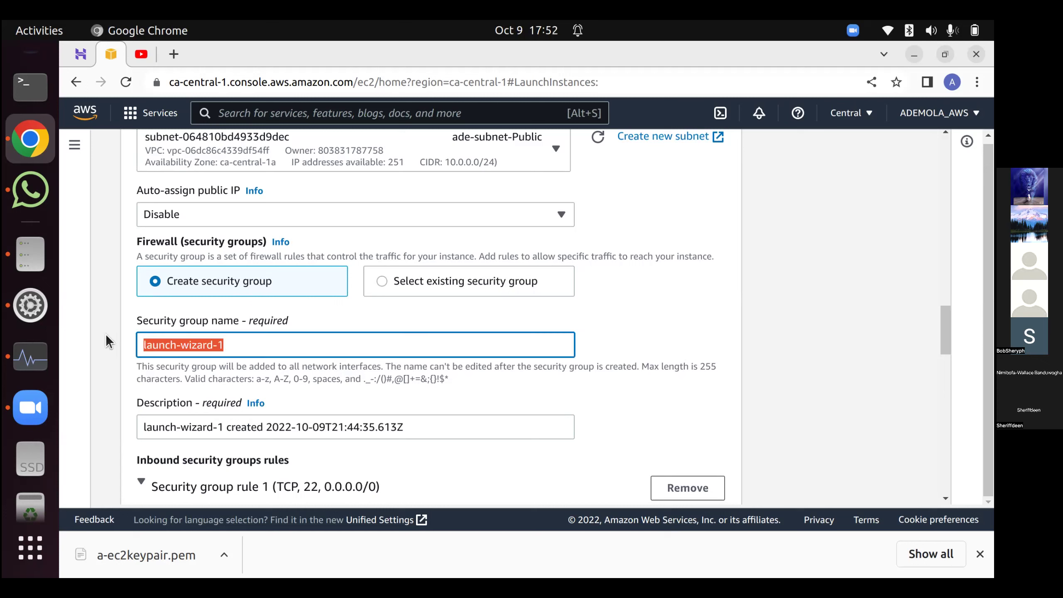
type("ade")
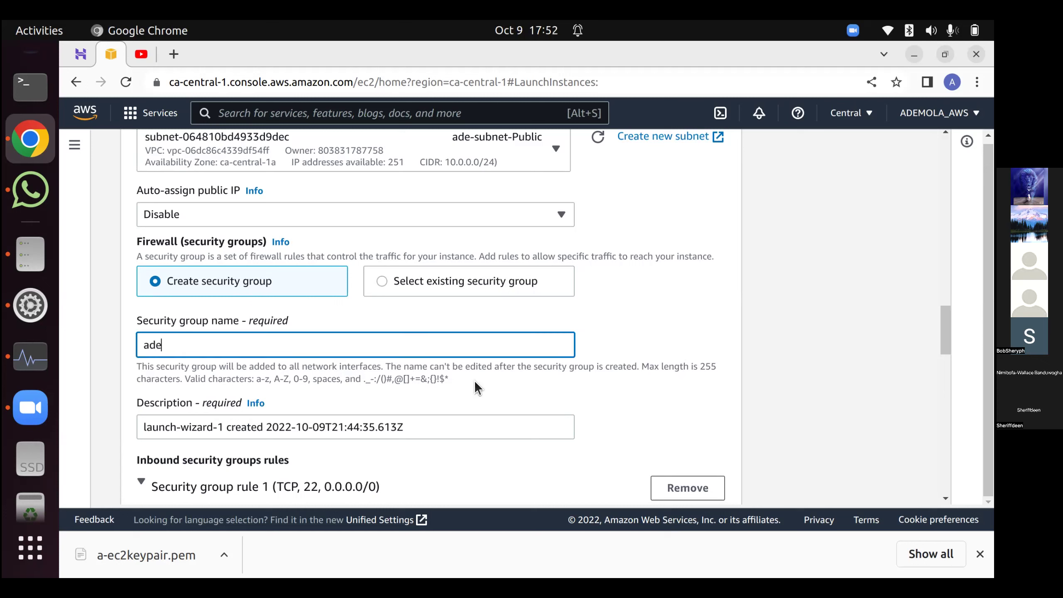
type("-secgrp")
Review the inbound security group rules and the root volume storage configuration of the instance.
scroll(587, 379, "down", 5)
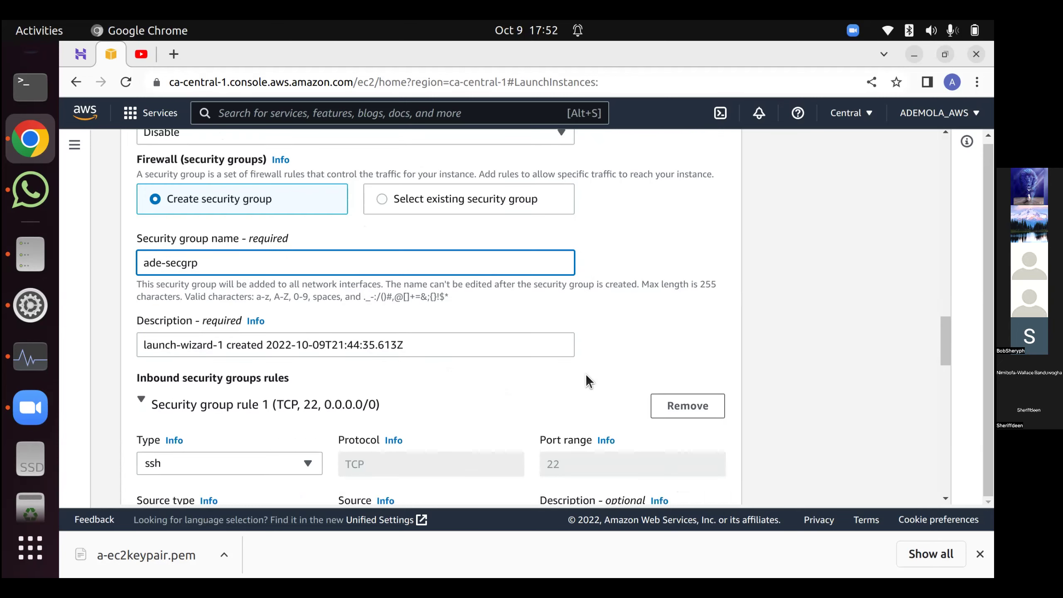
scroll(584, 377, "down", 6)
scroll(560, 383, "up", 2)
scroll(561, 385, "down", 2)
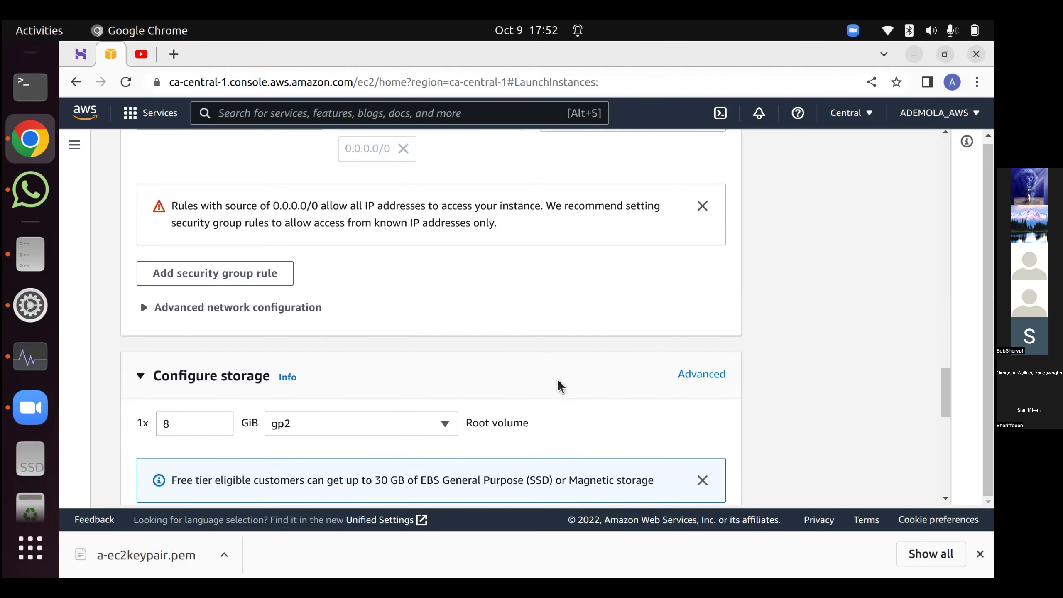
scroll(560, 386, "down", 1)
scroll(560, 386, "down", 1)
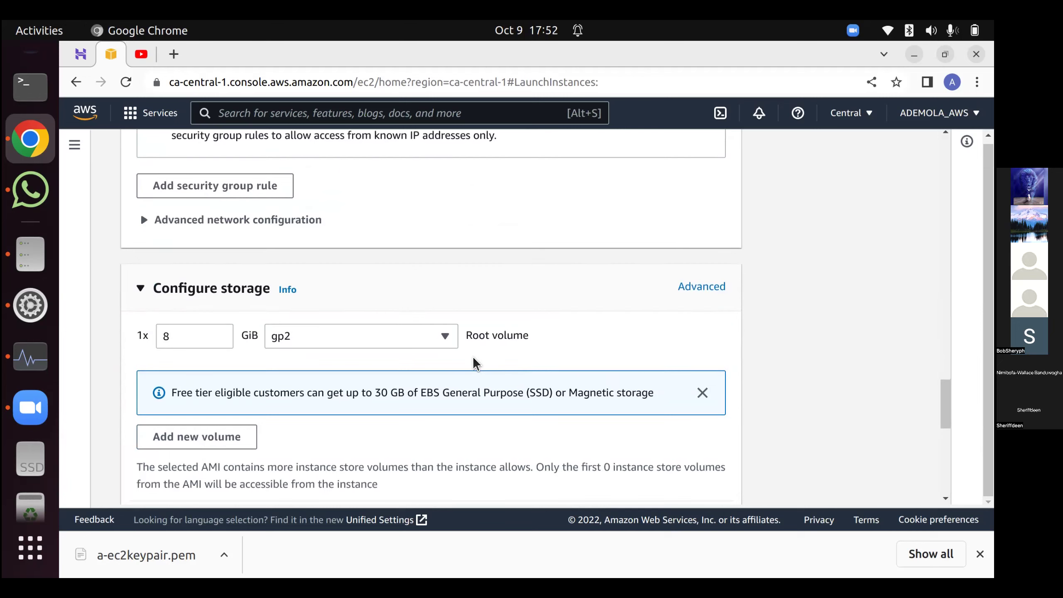
scroll(240, 419, "down", 1)
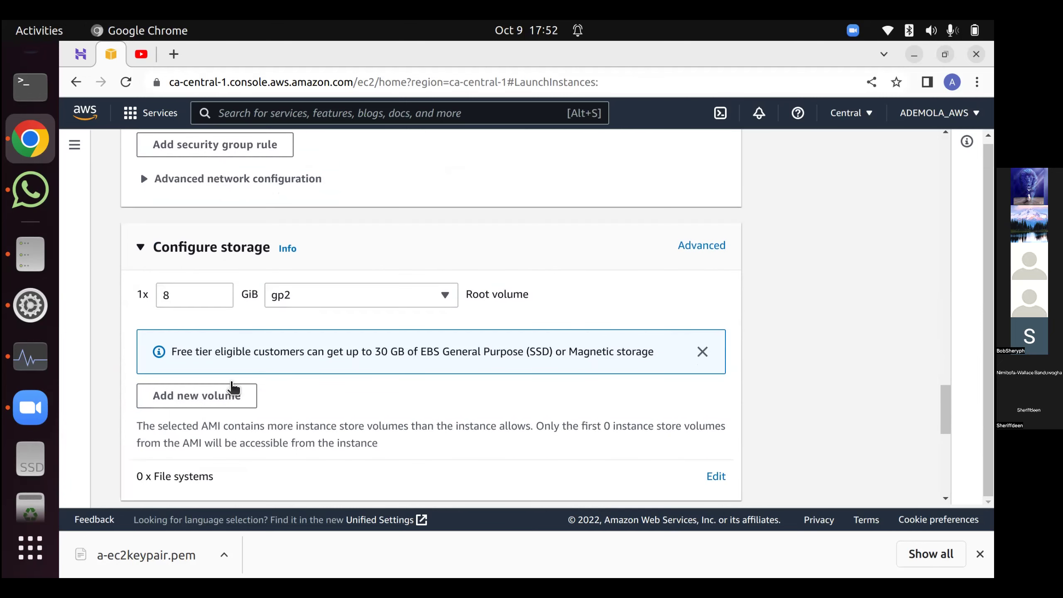
Add two more inbound rules to the security group ade-secgrp.
scroll(222, 281, "up", 1)
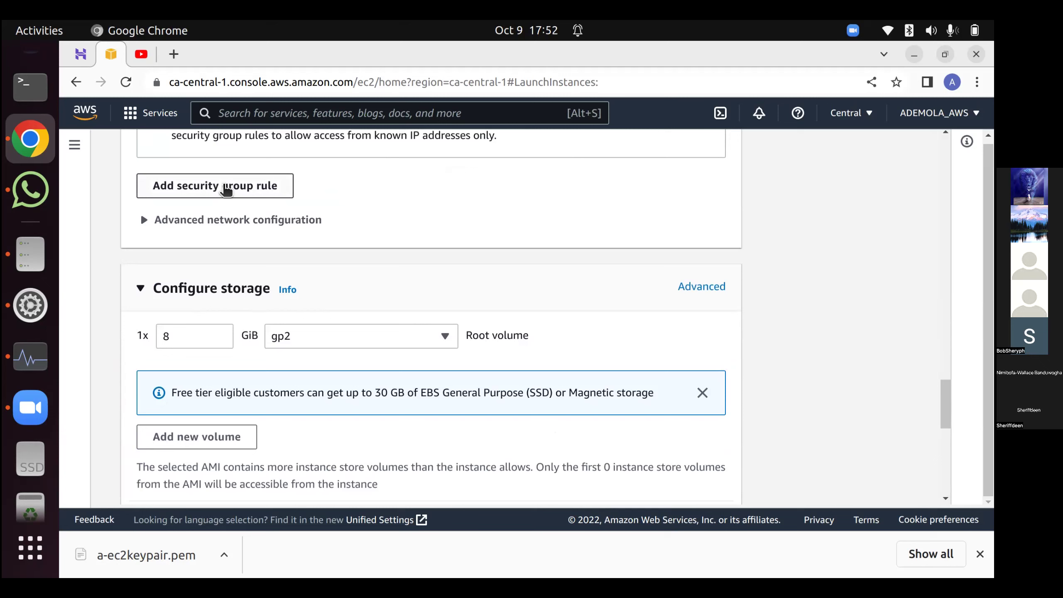
left_click(226, 189)
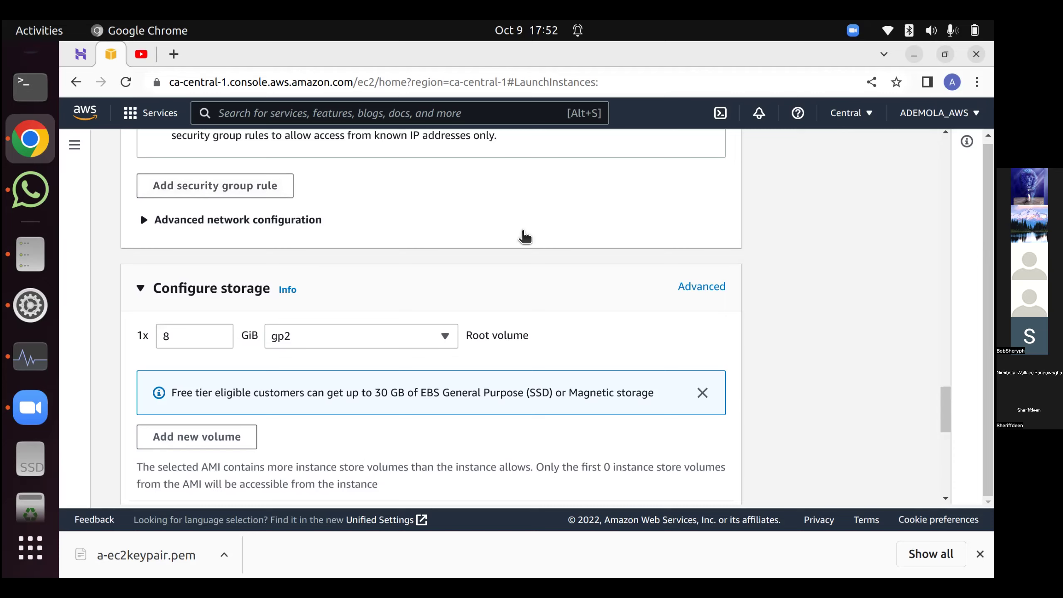
scroll(405, 281, "up", 2)
scroll(293, 293, "up", 3)
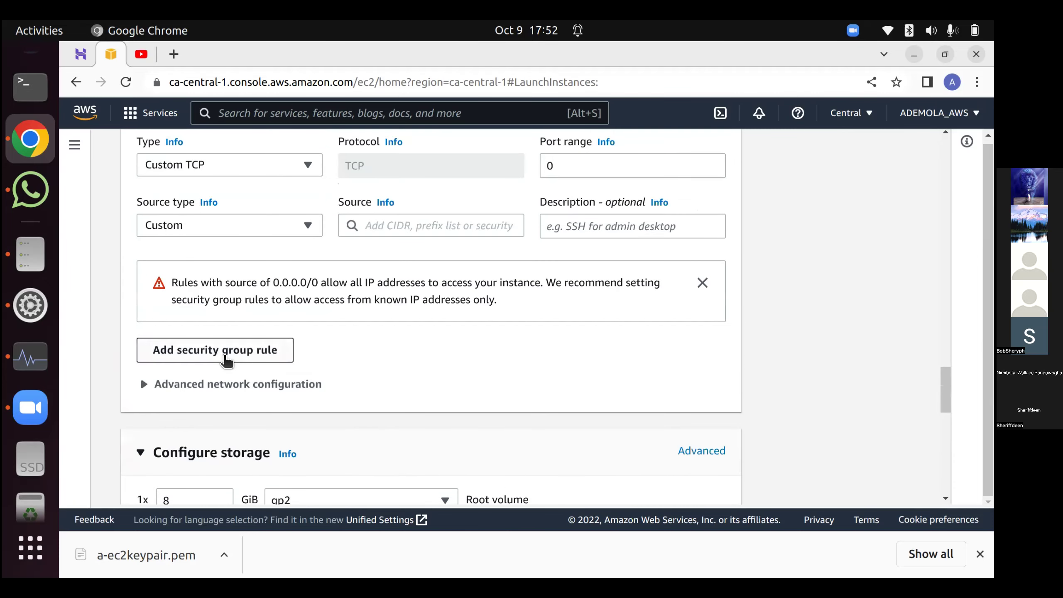
scroll(393, 356, "up", 2)
scroll(368, 368, "down", 2)
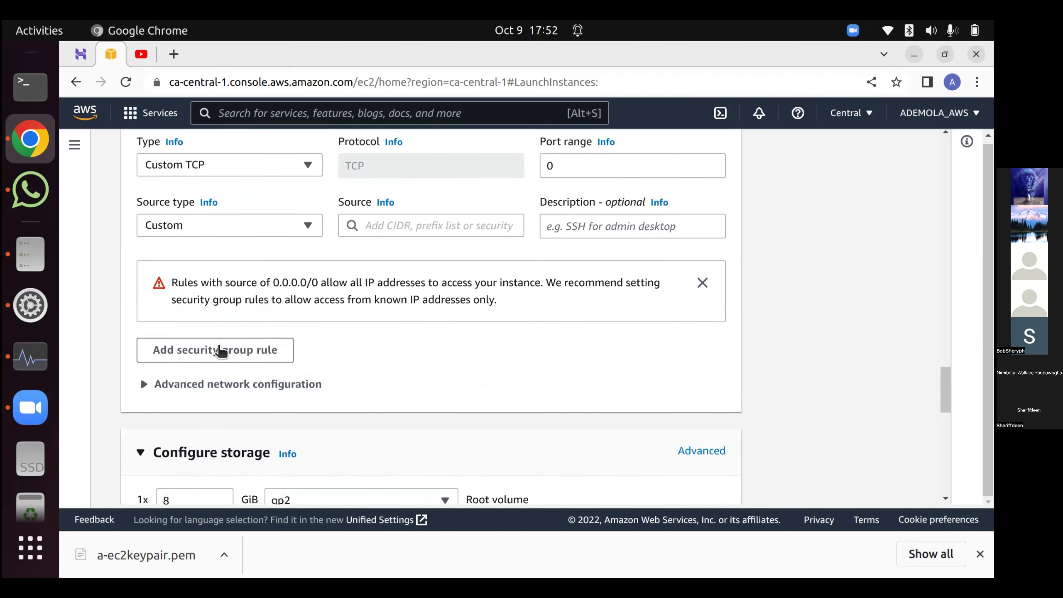
left_click(218, 357)
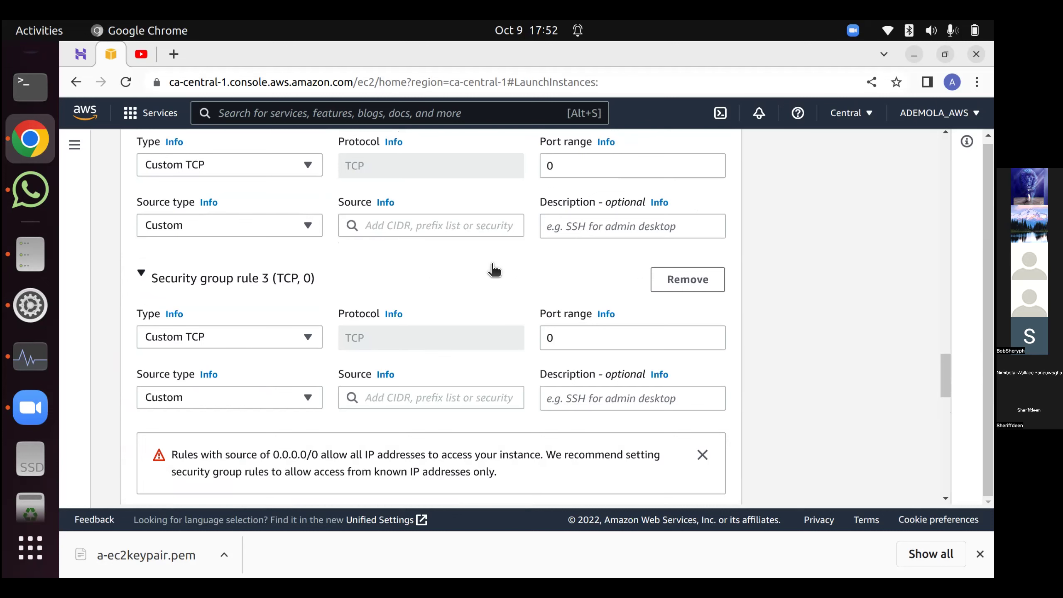
scroll(495, 282, "down", 2)
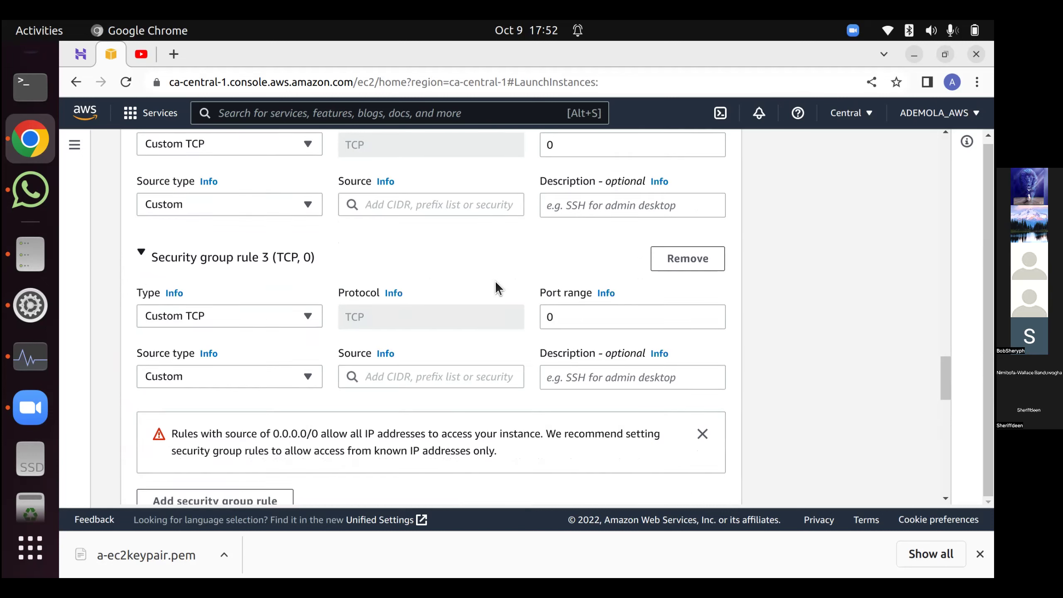
Set the type of security group rule 2 to HTTP.
scroll(495, 281, "up", 5)
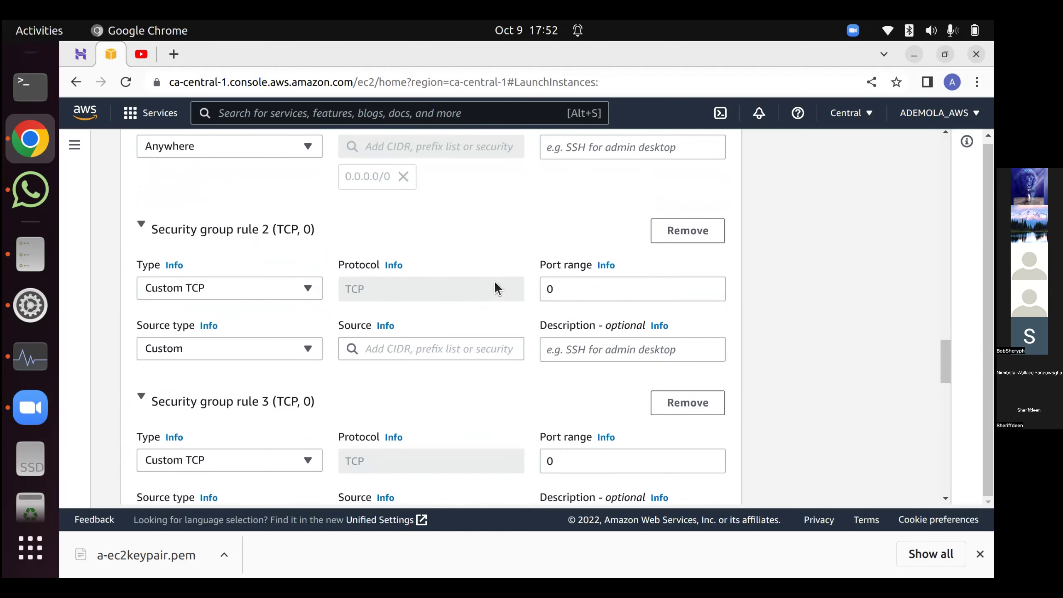
left_click(295, 292)
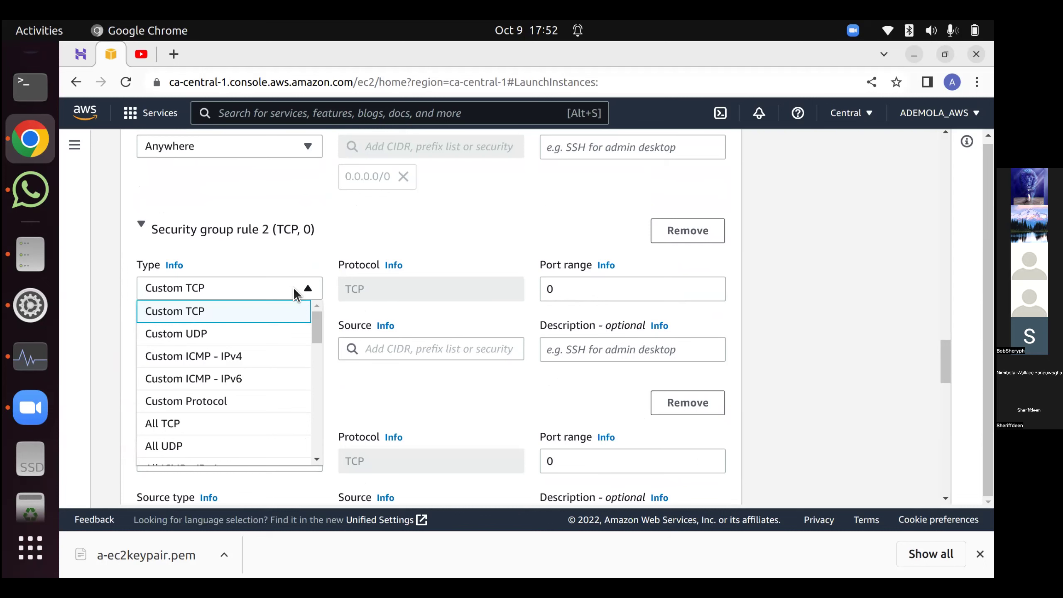
left_click(294, 291)
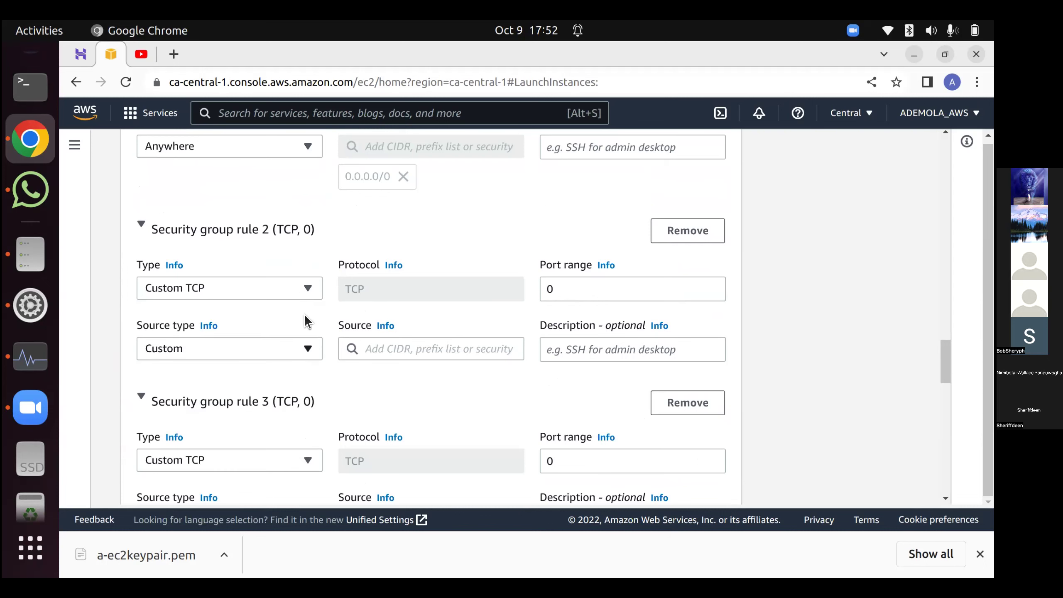
left_click(299, 286)
scroll(263, 359, "down", 3)
scroll(263, 358, "down", 5)
scroll(261, 355, "down", 5)
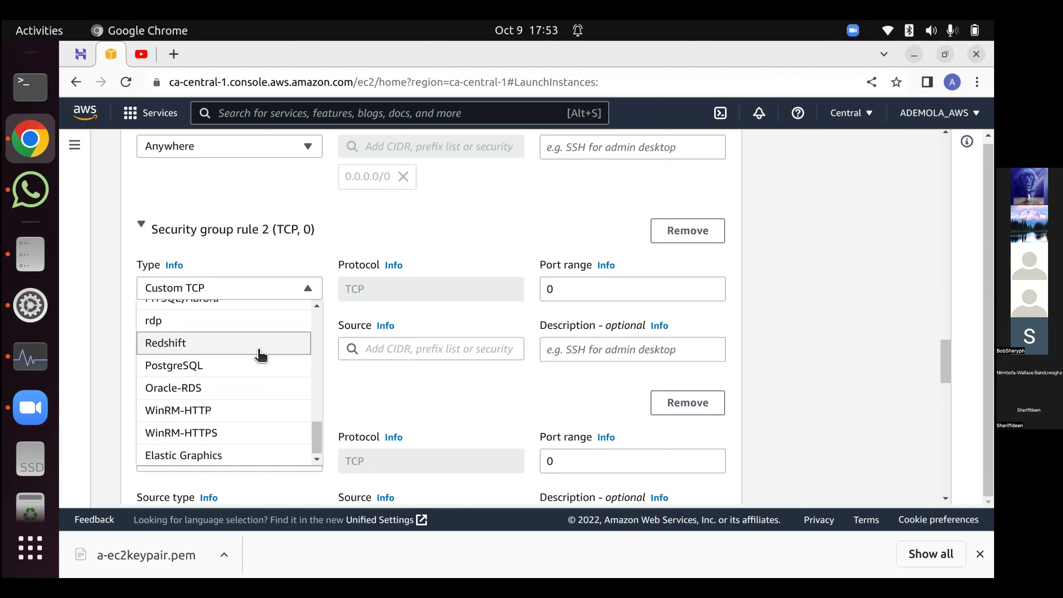
scroll(261, 355, "up", 5)
scroll(261, 355, "up", 1)
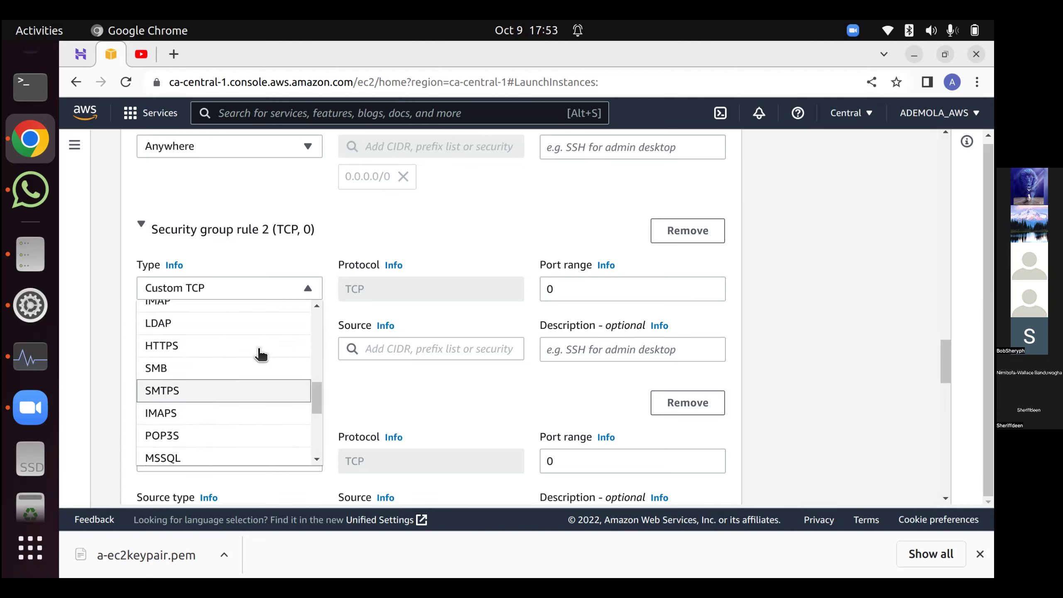
scroll(261, 355, "down", 5)
scroll(261, 355, "up", 15)
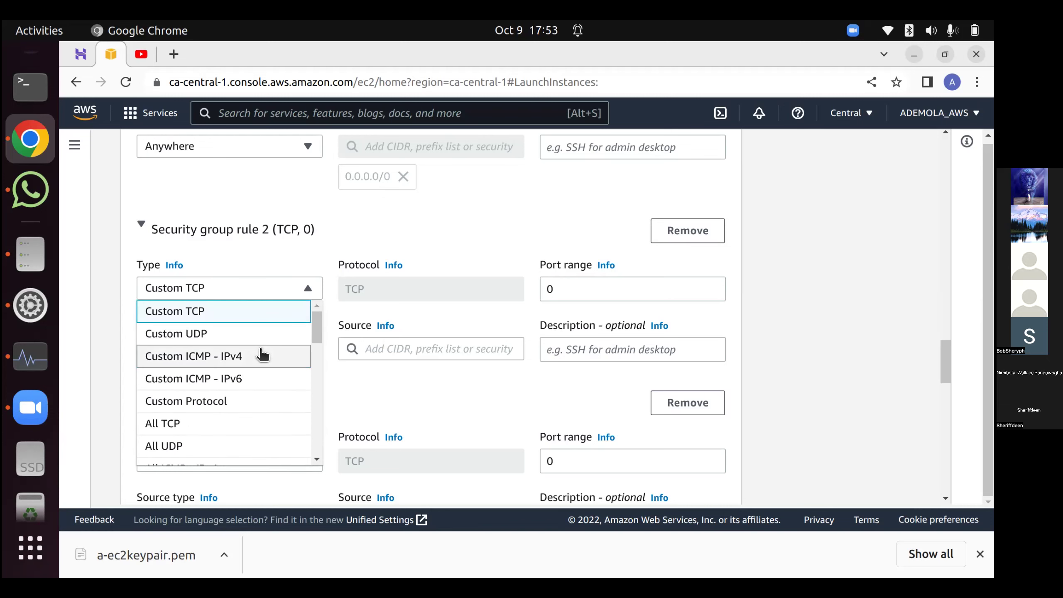
scroll(263, 333, "up", 4)
scroll(263, 333, "down", 3)
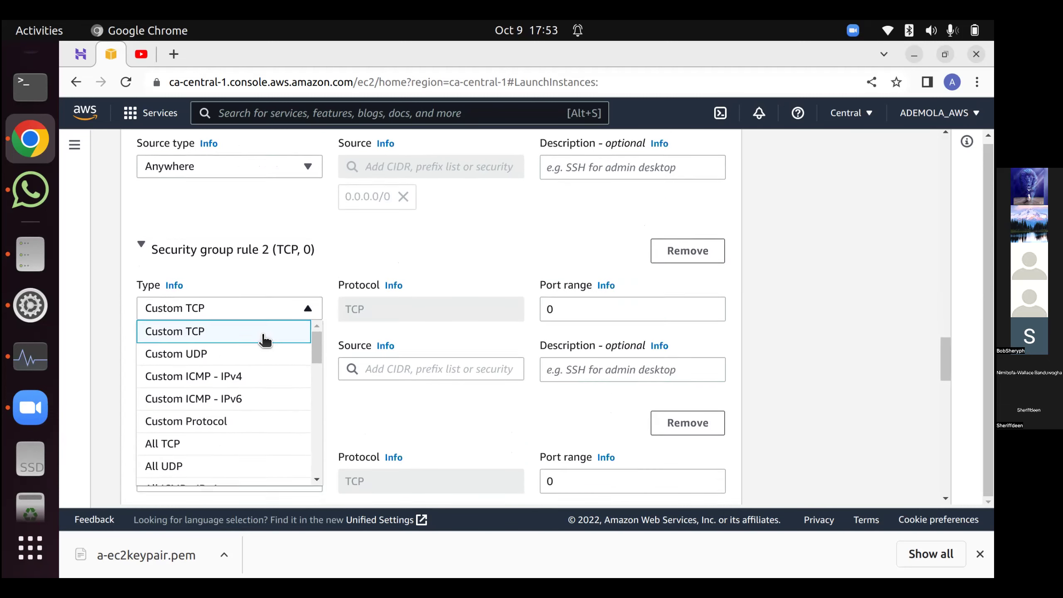
scroll(247, 335, "down", 3)
scroll(247, 360, "down", 5)
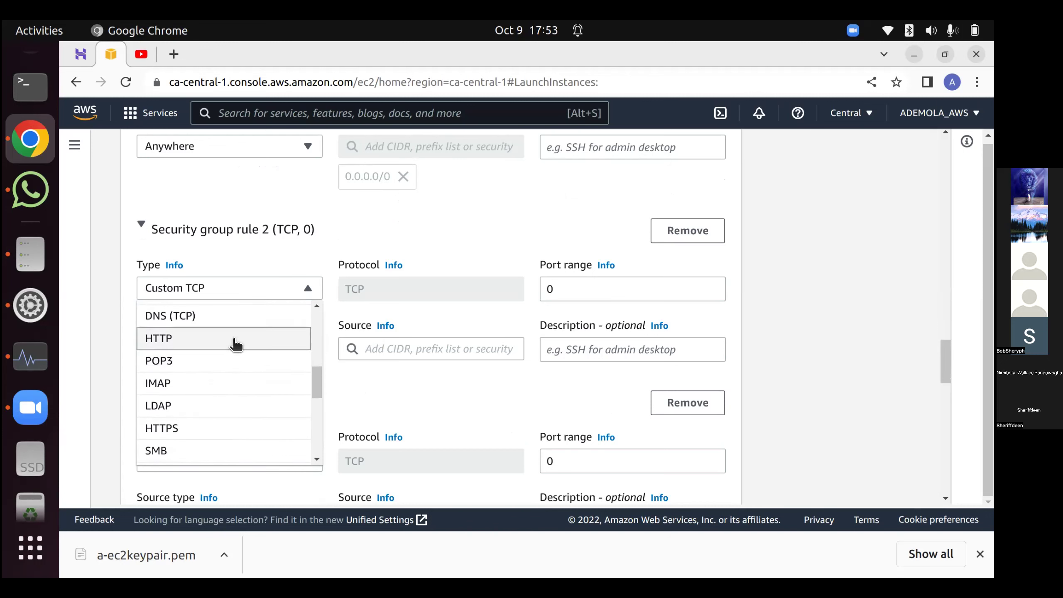
left_click(233, 339)
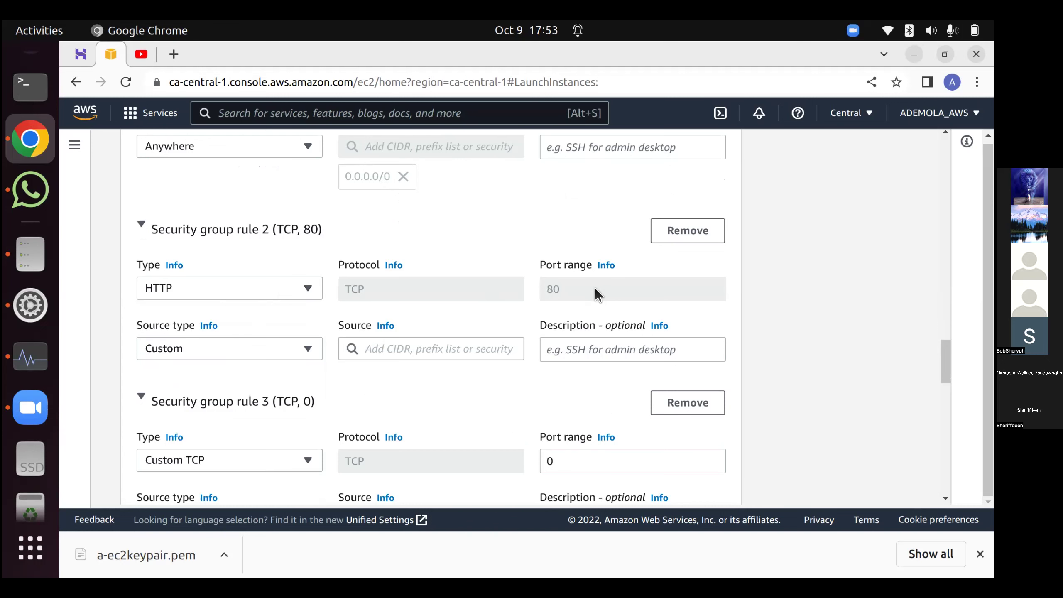
scroll(545, 354, "up", 2)
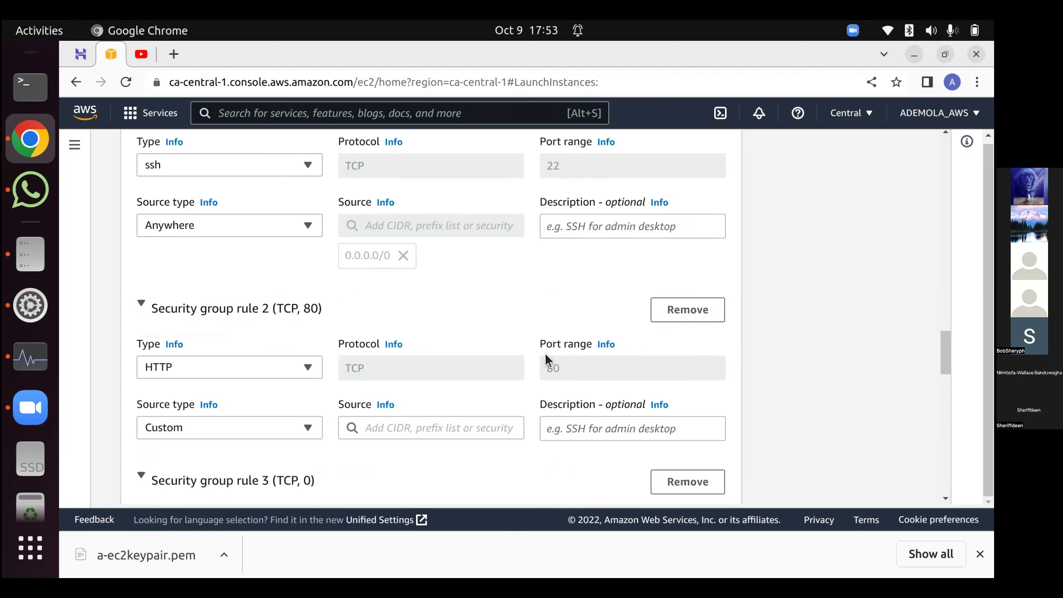
Try to launch the instance with the current settings.
scroll(502, 330, "down", 2)
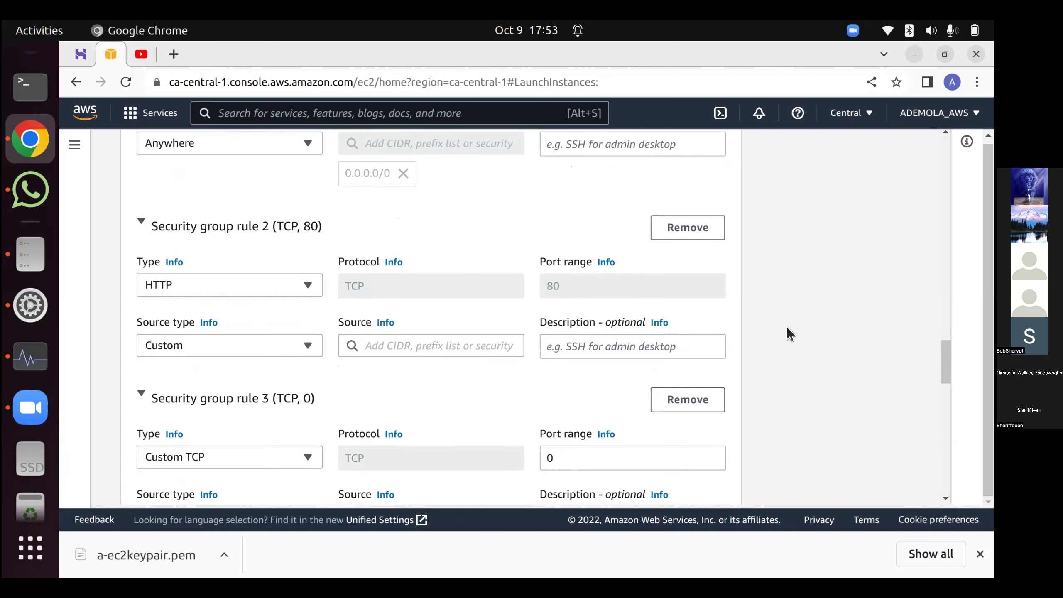
scroll(789, 334, "down", 1)
scroll(494, 299, "down", 1)
scroll(500, 301, "down", 10)
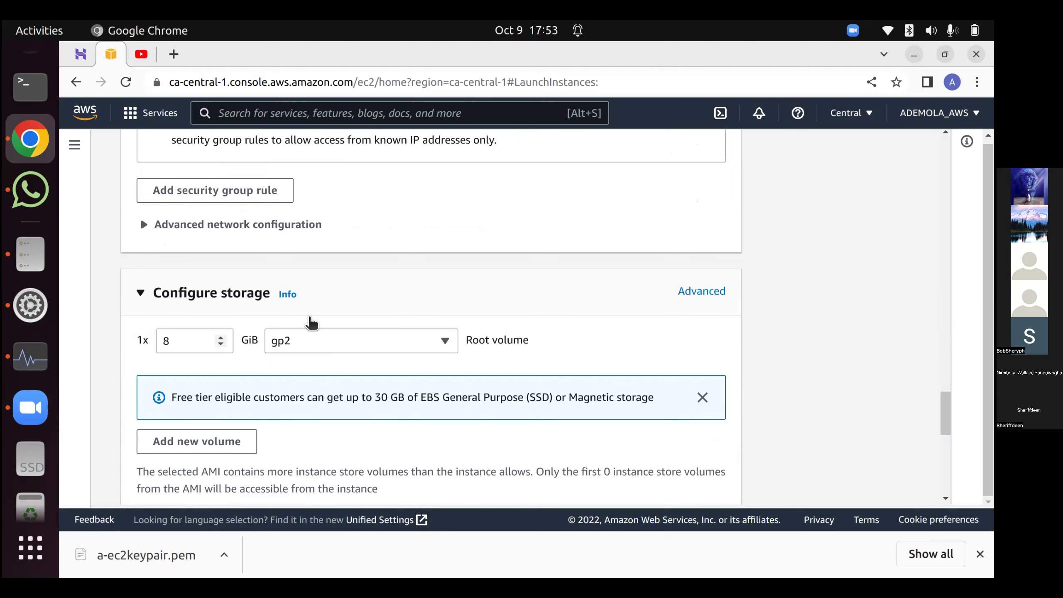
scroll(311, 322, "down", 5)
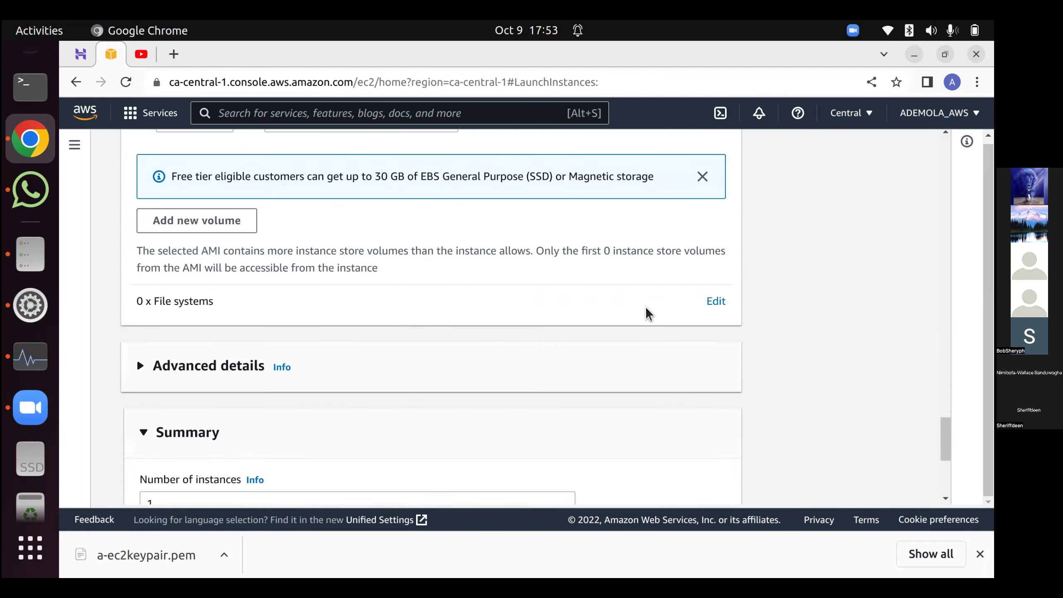
scroll(647, 308, "down", 6)
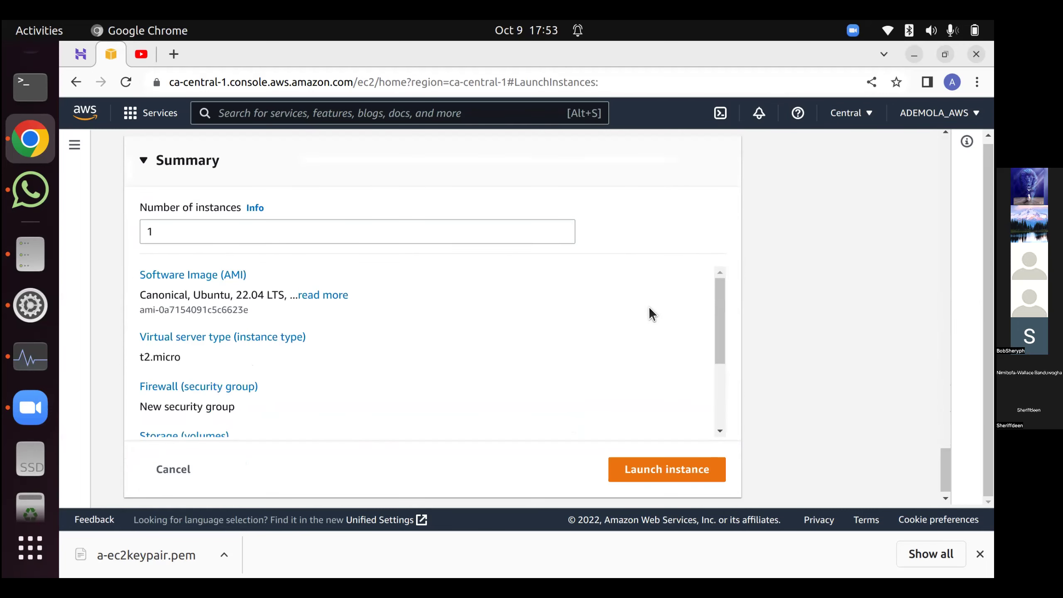
left_click(675, 463)
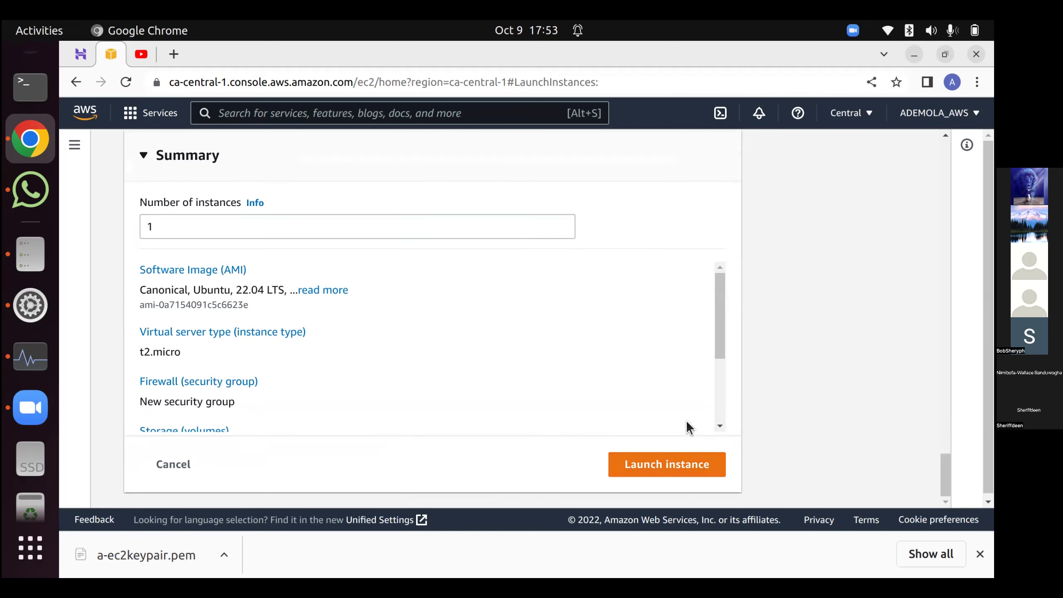
Set the source of security group rules 2 and 3 to 0.0.0.0/0.
scroll(404, 334, "up", 4)
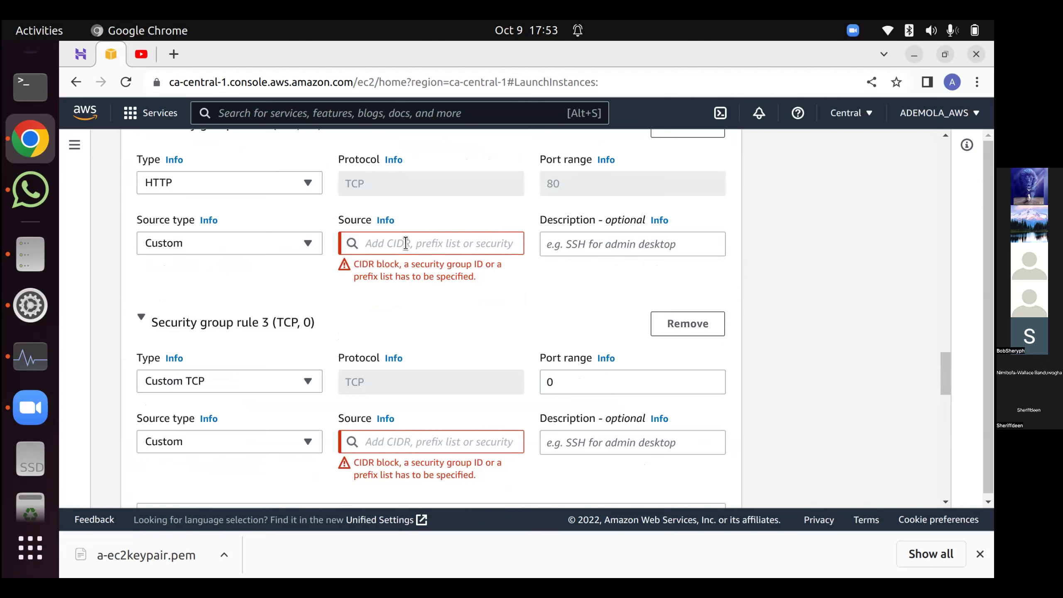
left_click(406, 243)
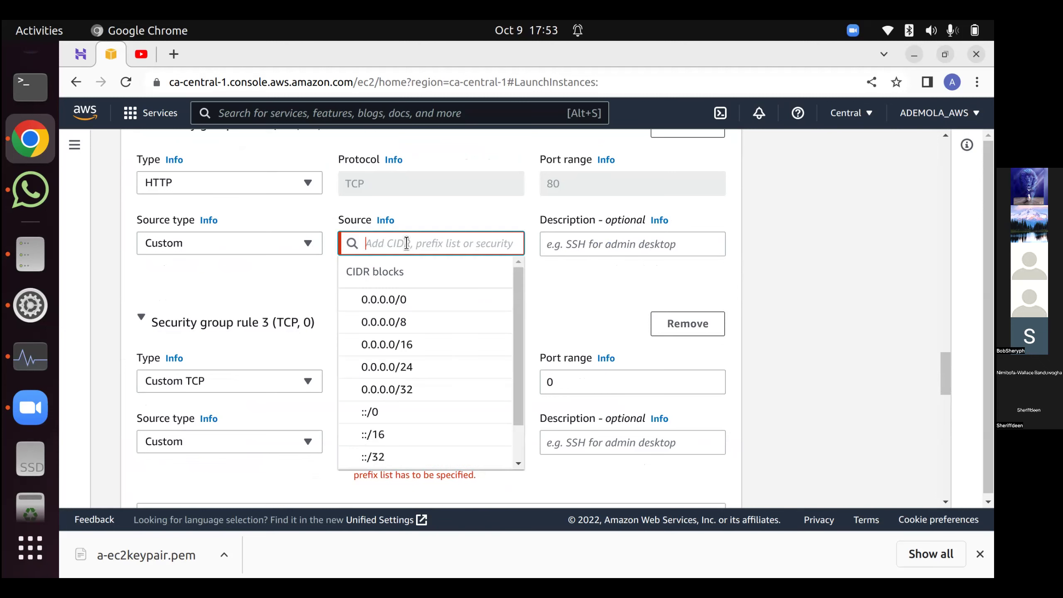
left_click(456, 308)
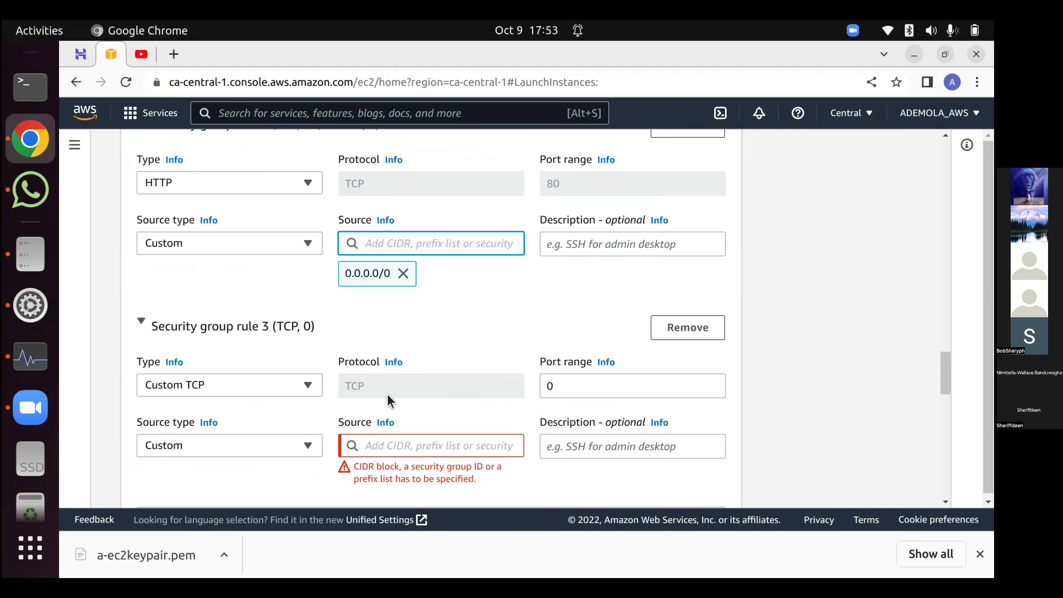
left_click(381, 444)
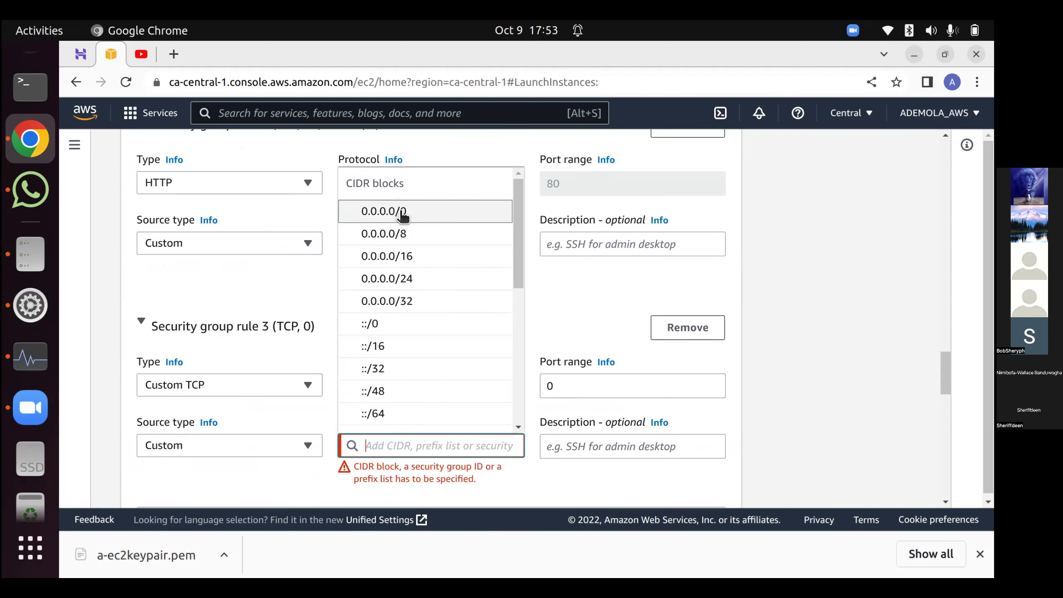
left_click(454, 219)
Review the inbound security group rules, the storage configuration and the launch summary of the instance.
scroll(797, 257, "up", 2)
scroll(797, 258, "up", 3)
scroll(798, 258, "down", 3)
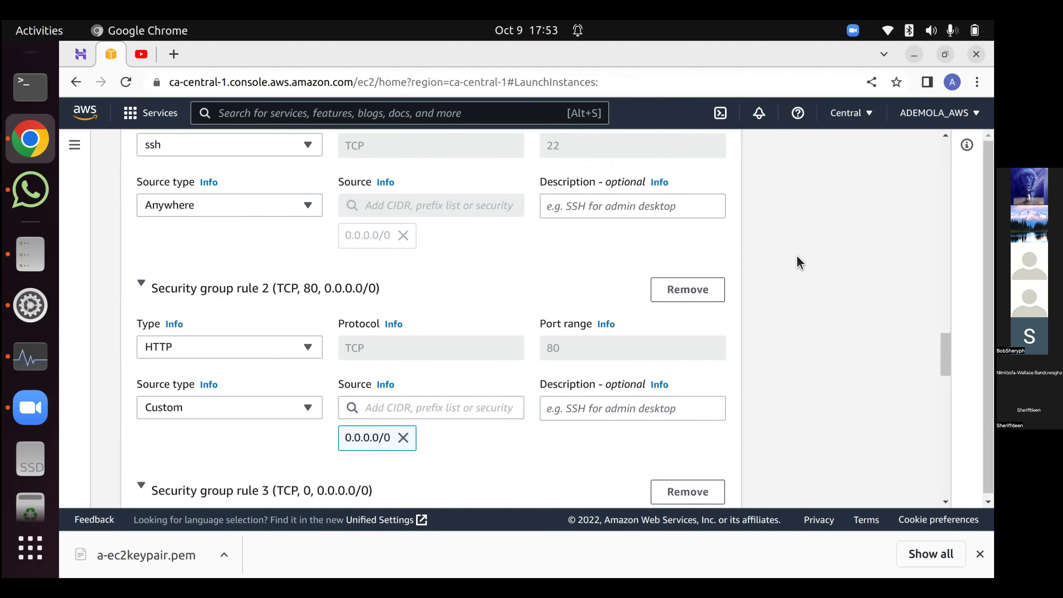
scroll(798, 259, "down", 1)
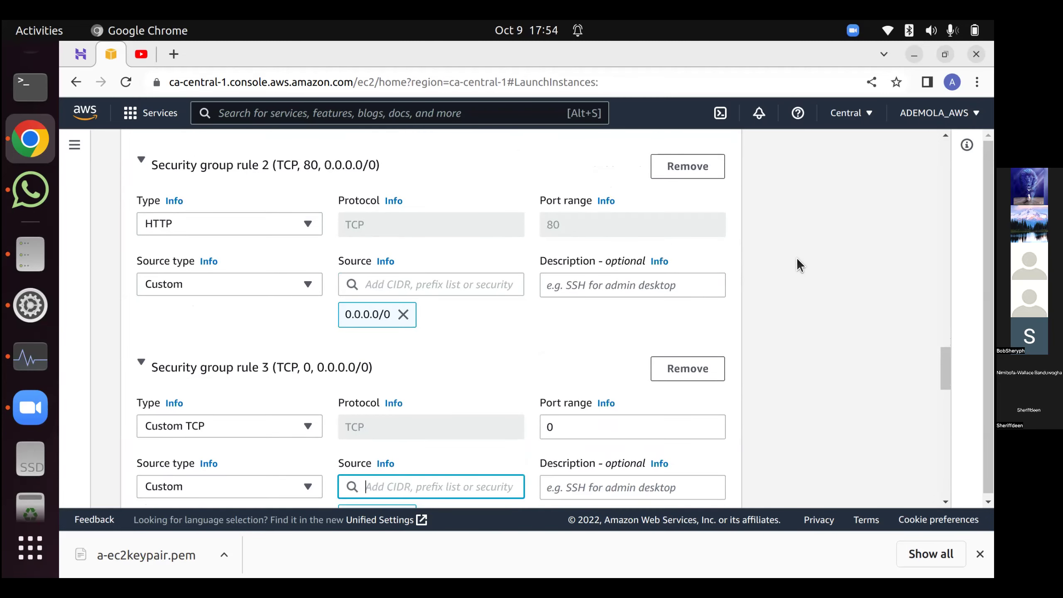
scroll(798, 260, "down", 3)
scroll(798, 260, "down", 5)
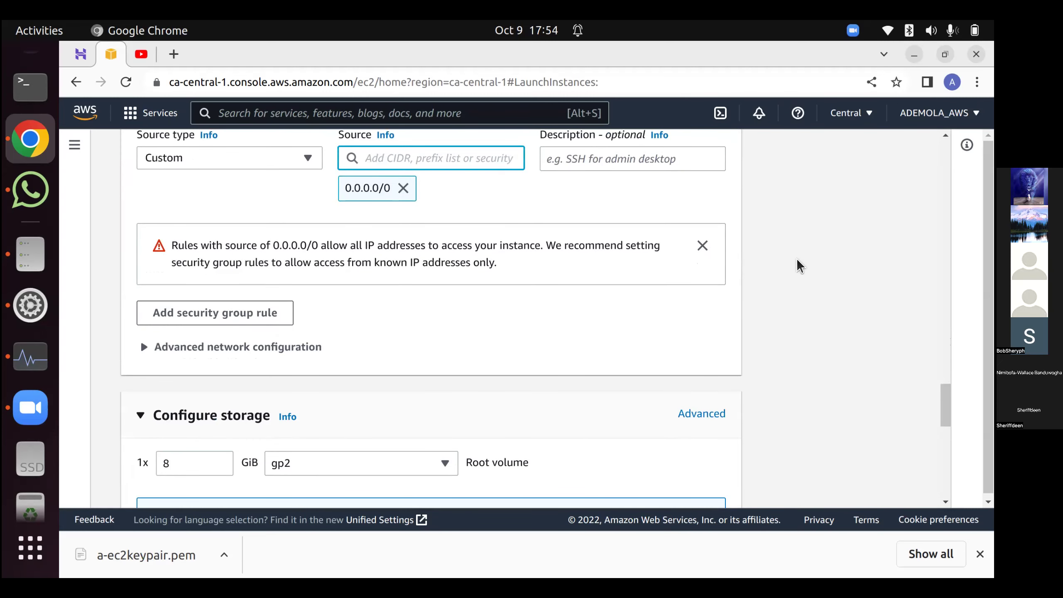
scroll(797, 257, "up", 1)
scroll(798, 262, "down", 3)
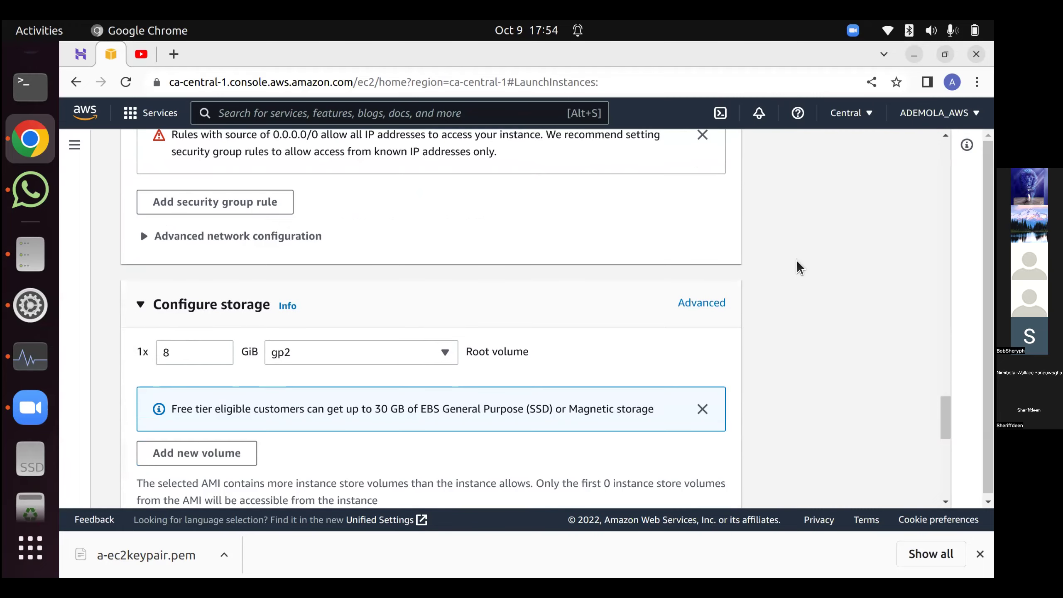
scroll(798, 263, "up", 2)
scroll(797, 262, "up", 1)
scroll(797, 263, "down", 10)
scroll(797, 265, "down", 1)
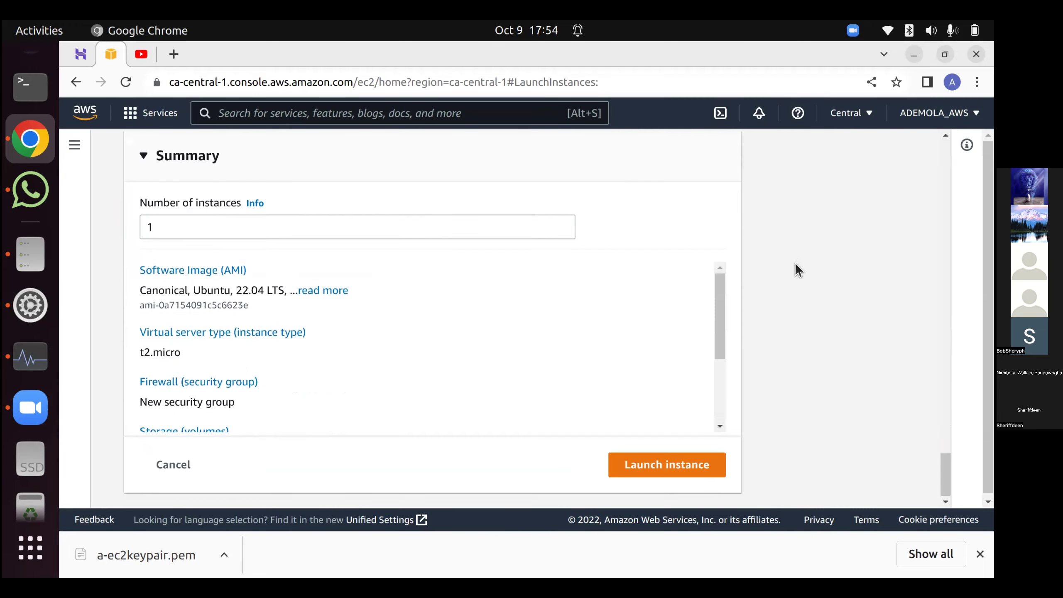
scroll(718, 314, "down", 3)
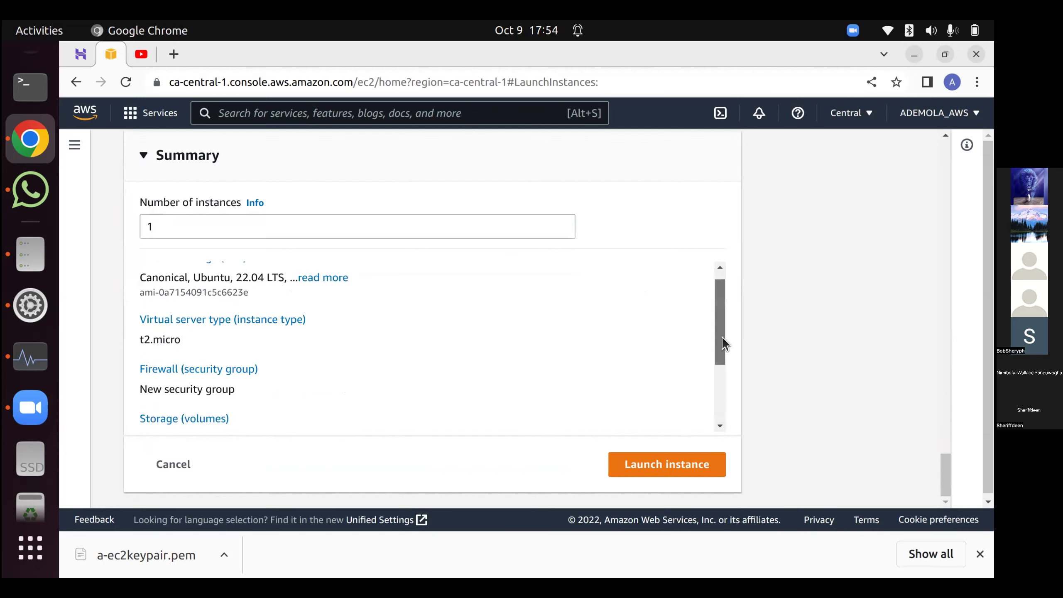
Recheck the subnet, public IP and security group settings, including all three inbound rules.
scroll(867, 252, "up", 5)
scroll(867, 252, "up", 10)
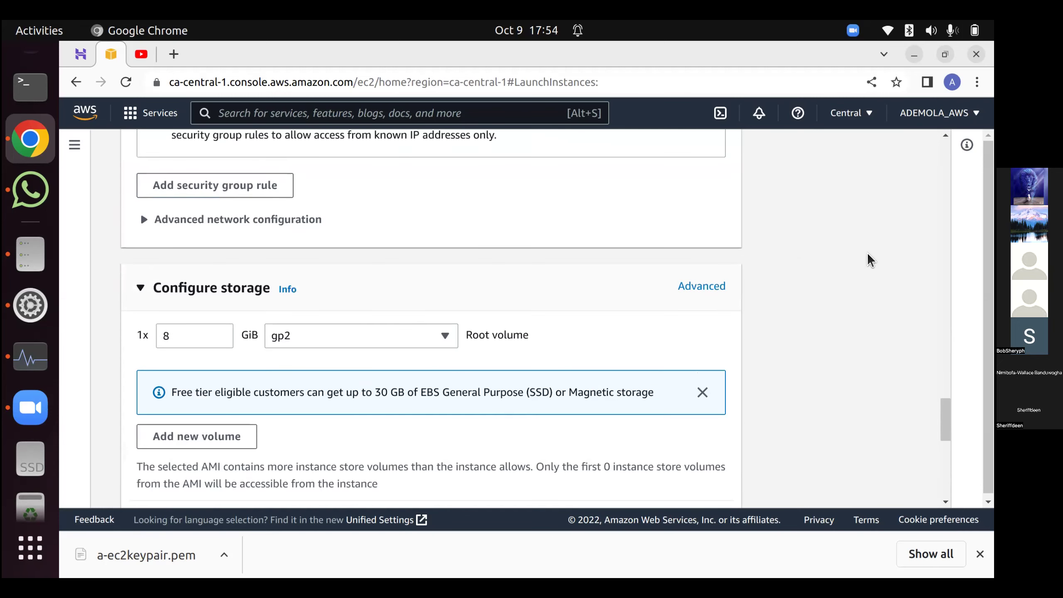
scroll(867, 253, "up", 3)
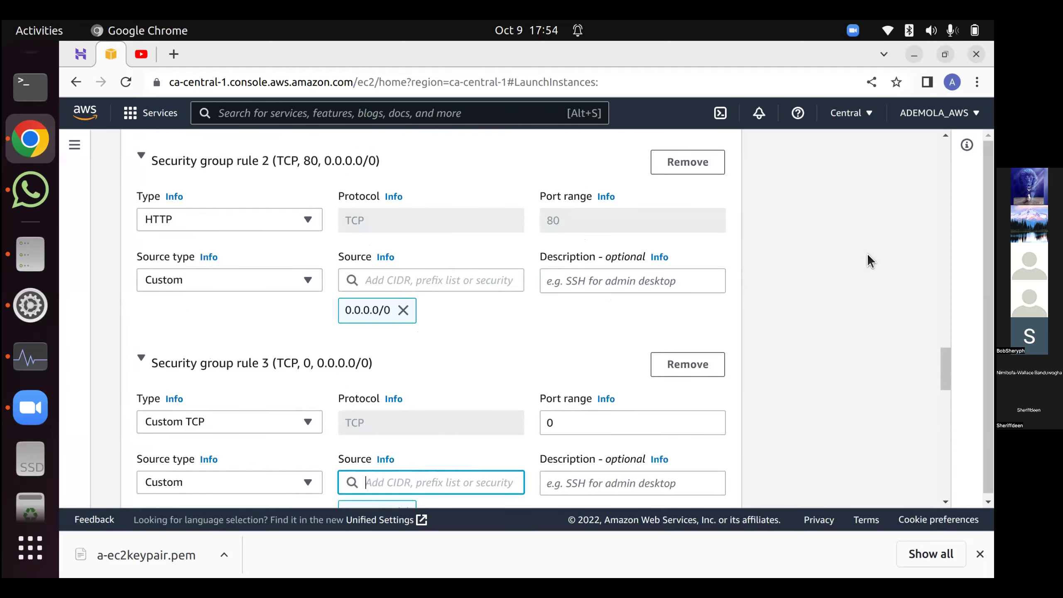
scroll(867, 253, "up", 5)
scroll(868, 256, "up", 7)
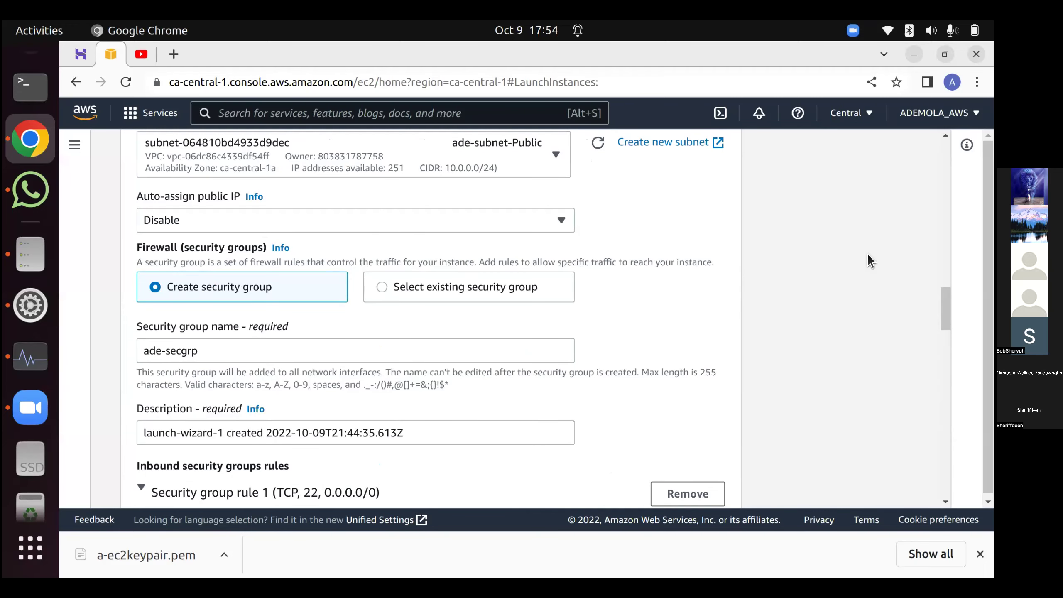
scroll(869, 256, "up", 4)
scroll(868, 256, "up", 1)
scroll(869, 257, "down", 8)
scroll(860, 252, "down", 3)
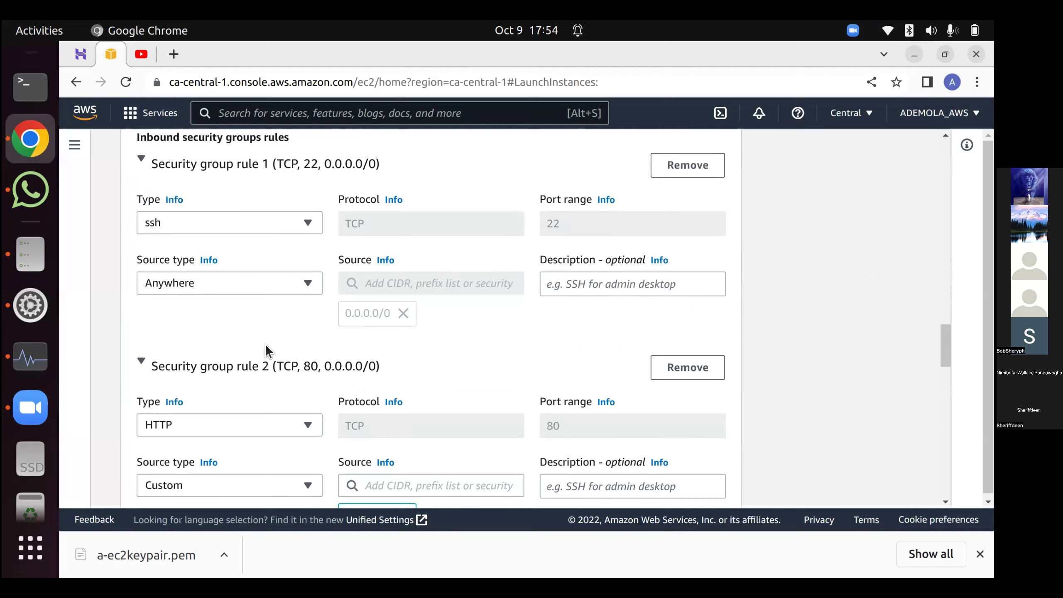
scroll(315, 379, "up", 1)
scroll(346, 366, "down", 4)
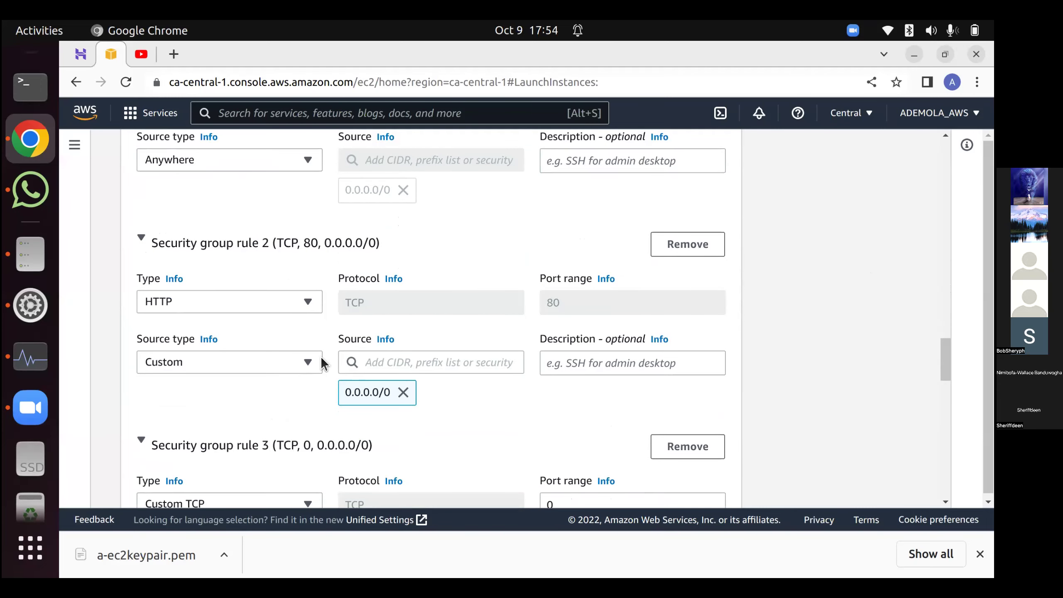
scroll(322, 364, "down", 3)
scroll(428, 354, "down", 3)
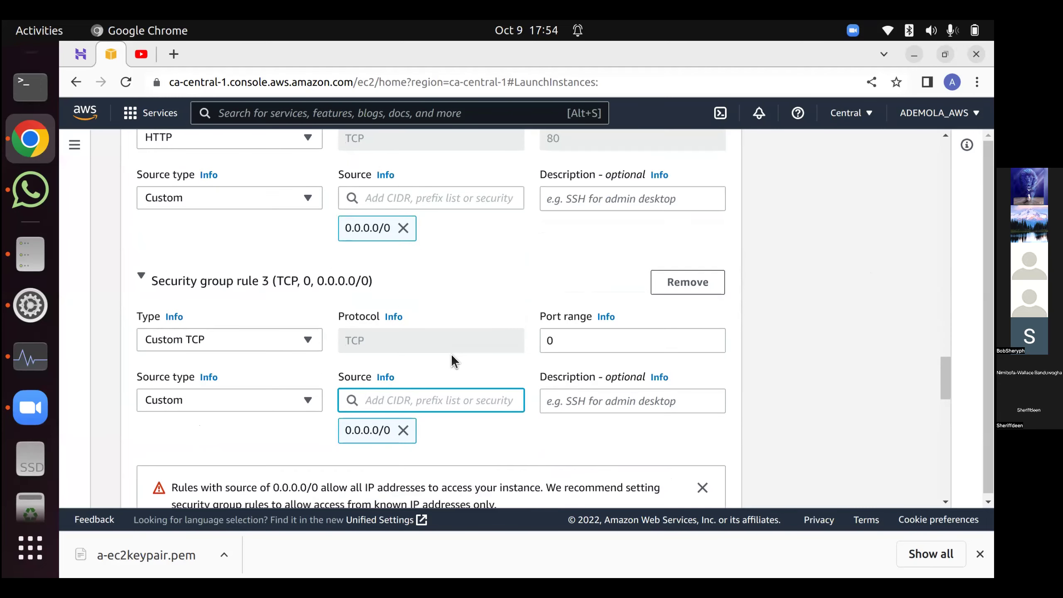
scroll(459, 341, "down", 3)
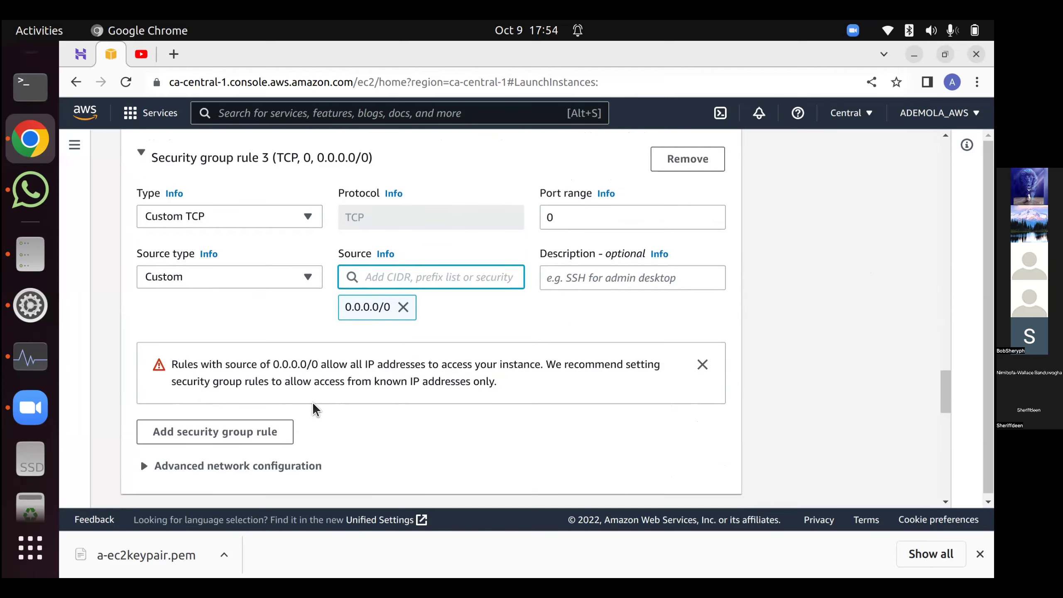
Expand the advanced network configuration and examine the network interface options, storage and launch summary.
left_click(144, 465)
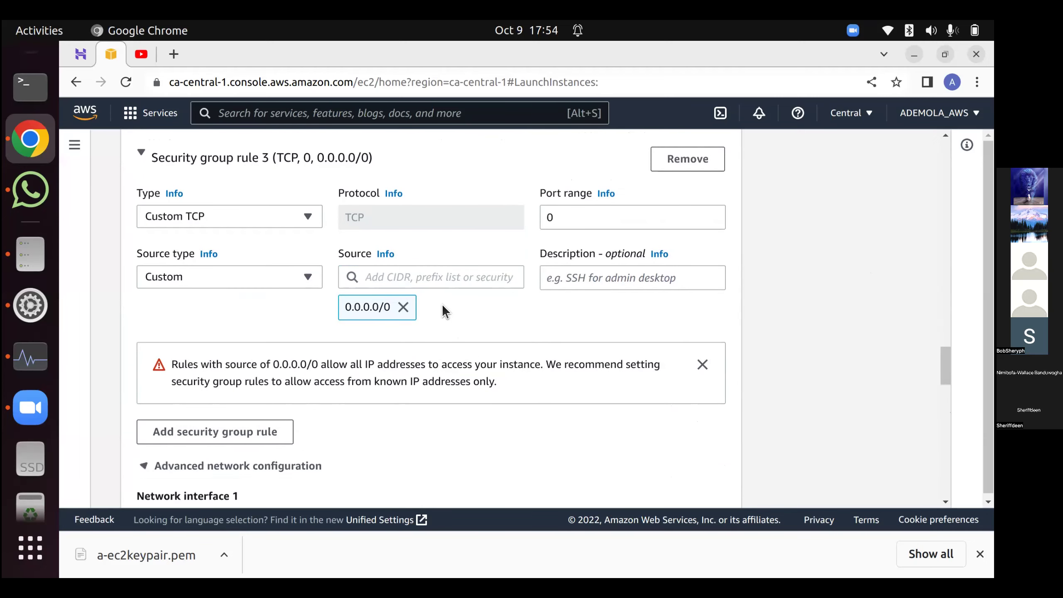
scroll(443, 306, "down", 5)
scroll(467, 317, "down", 4)
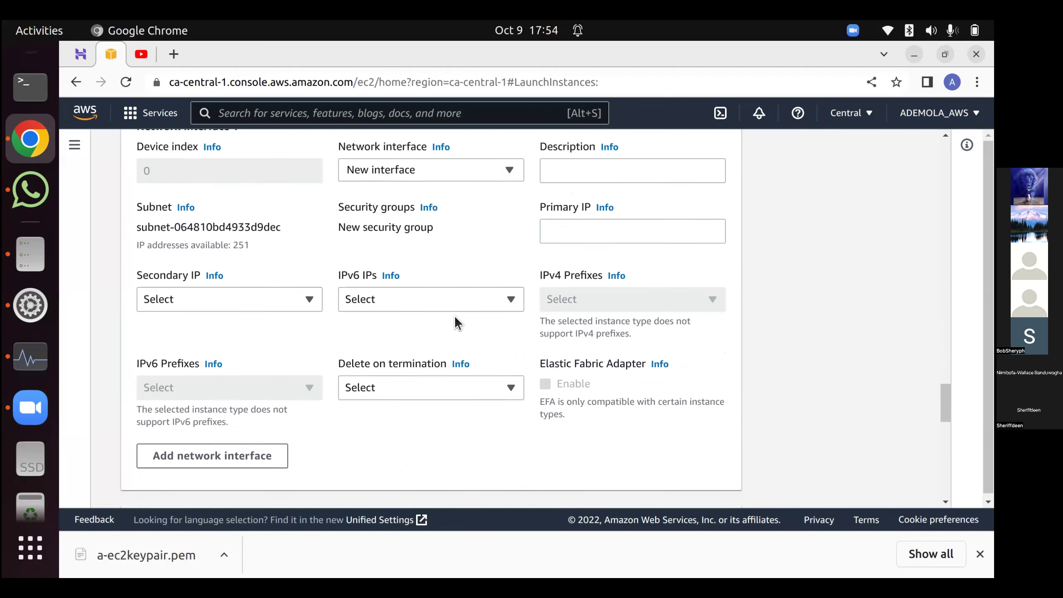
scroll(455, 316, "down", 1)
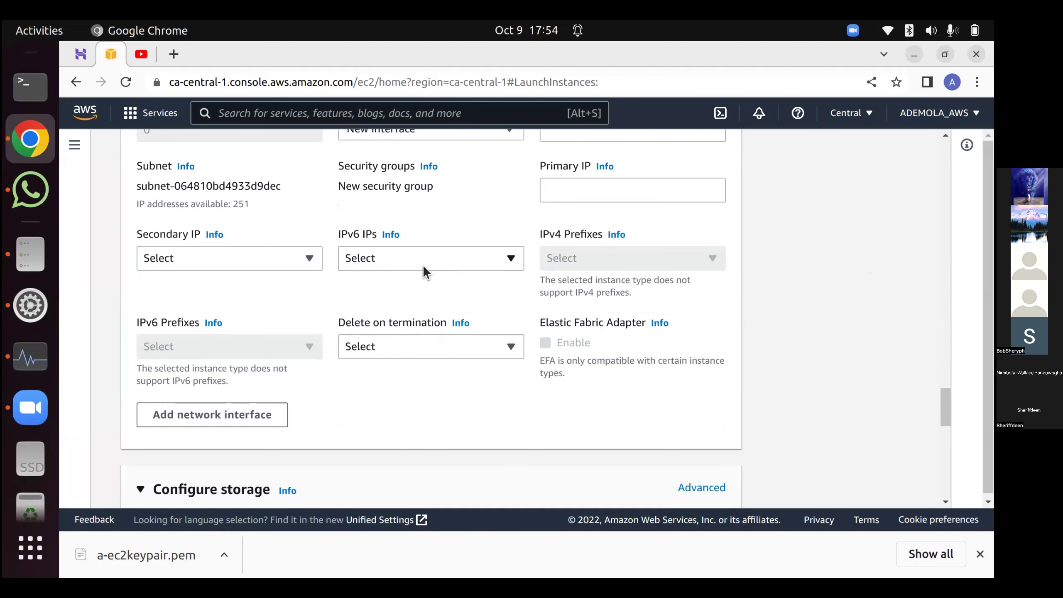
scroll(405, 270, "down", 3)
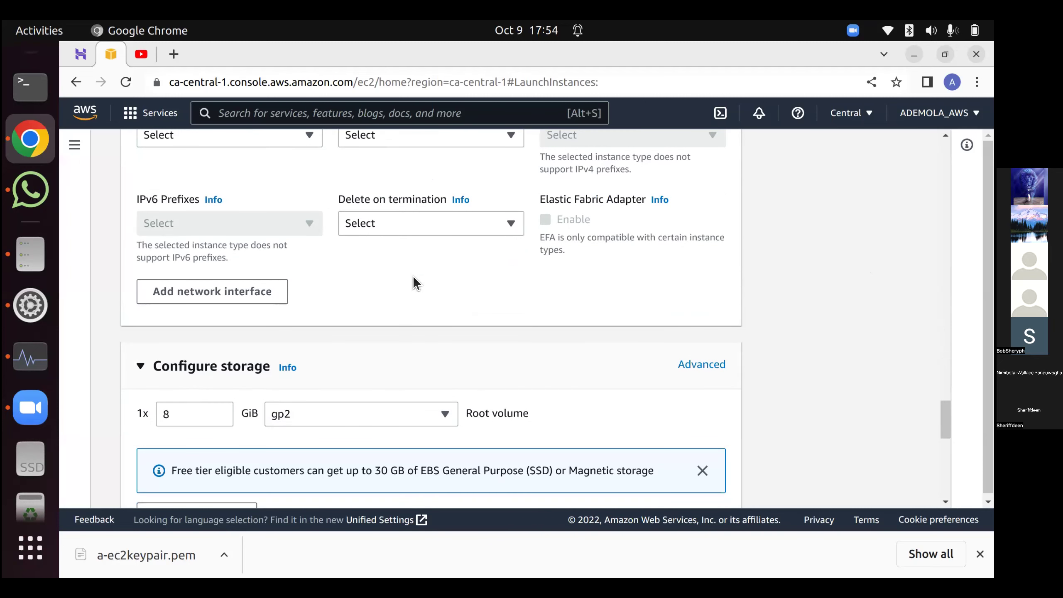
scroll(413, 276, "down", 3)
scroll(422, 268, "down", 5)
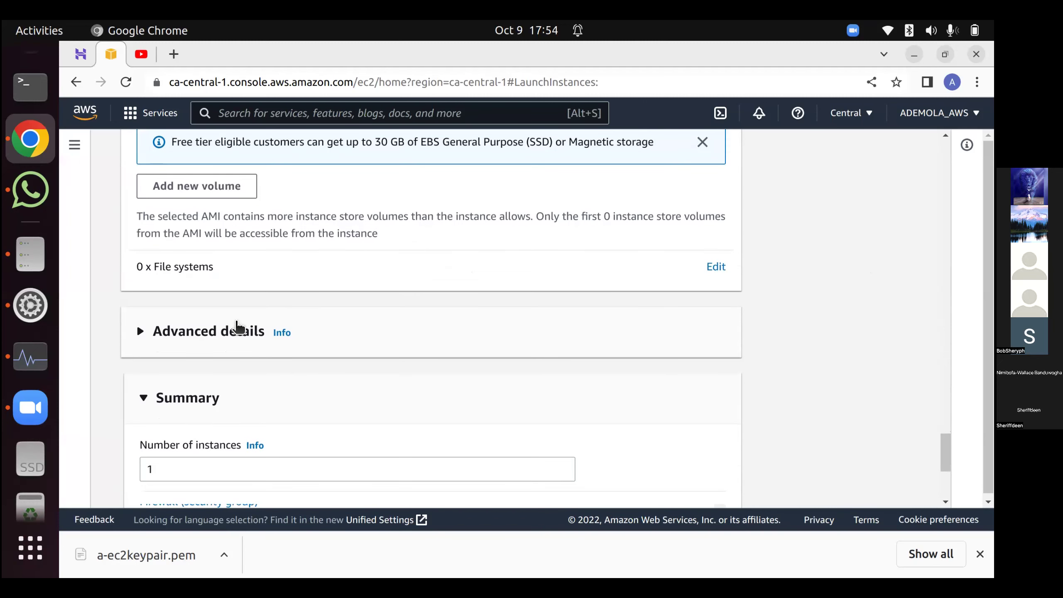
scroll(268, 329, "down", 6)
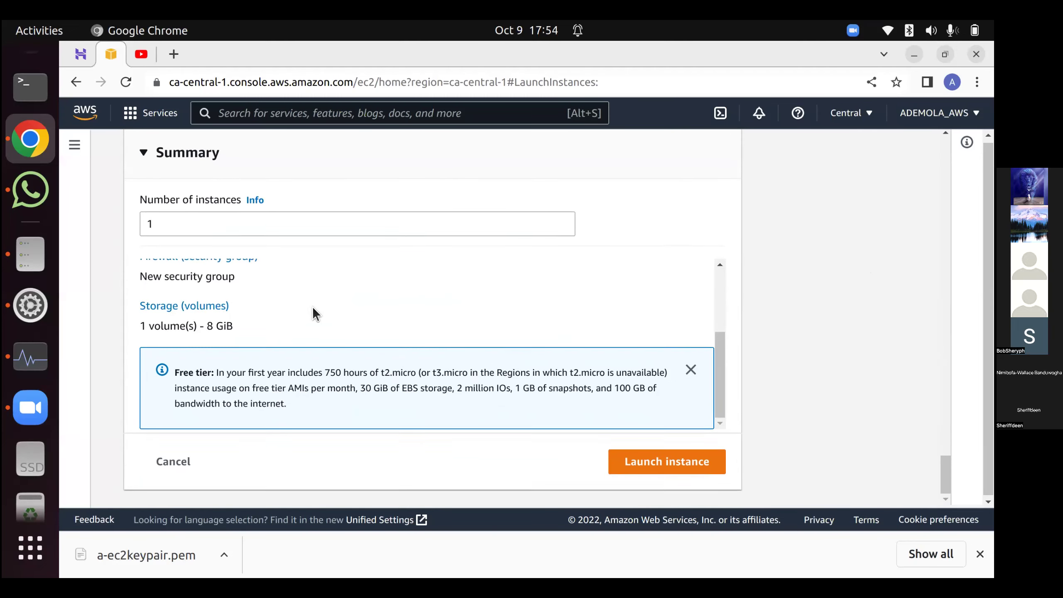
Review the instance's name, Ubuntu machine image, instance type and key pair from the start of the launch form.
scroll(350, 278, "up", 5)
scroll(498, 263, "up", 20)
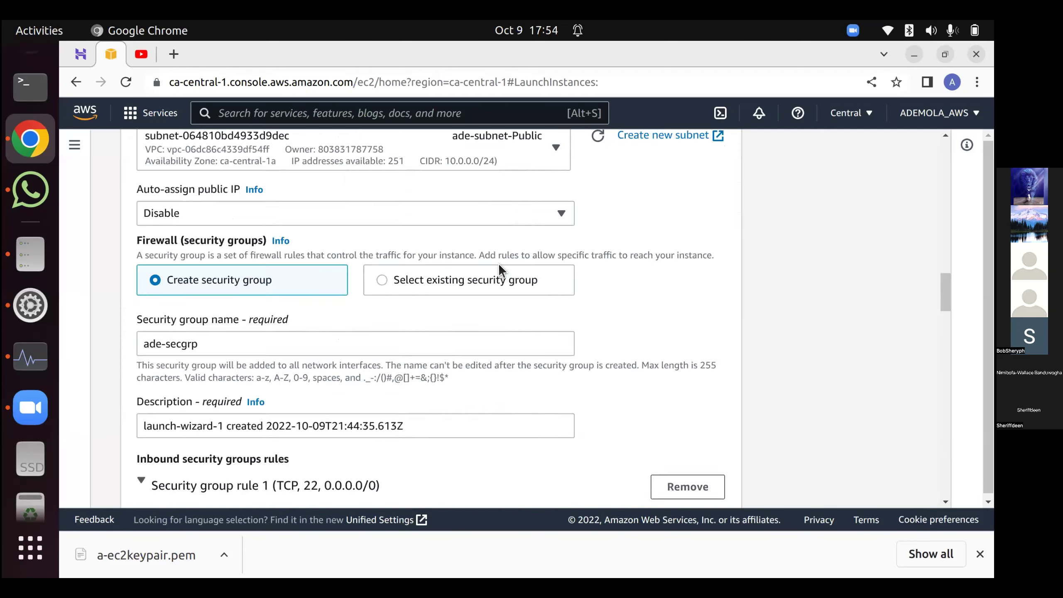
scroll(338, 274, "down", 2)
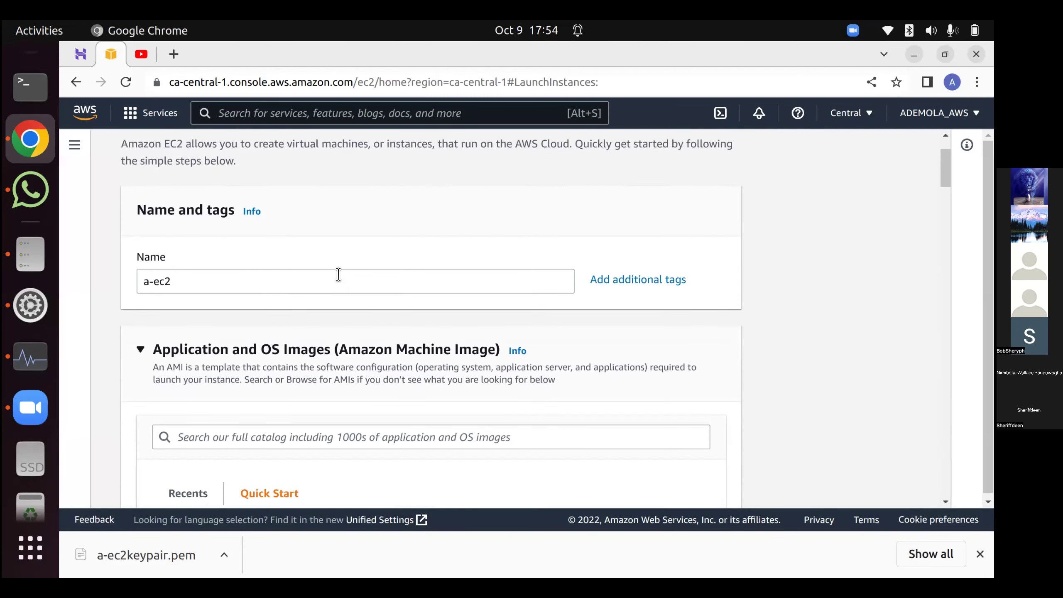
scroll(304, 309, "down", 3)
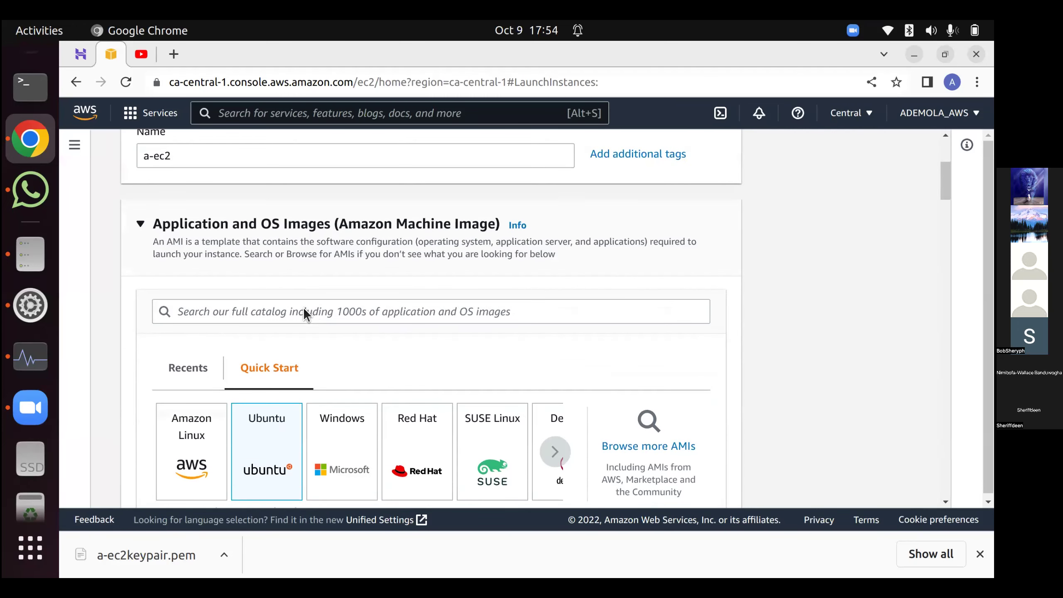
scroll(310, 308, "down", 6)
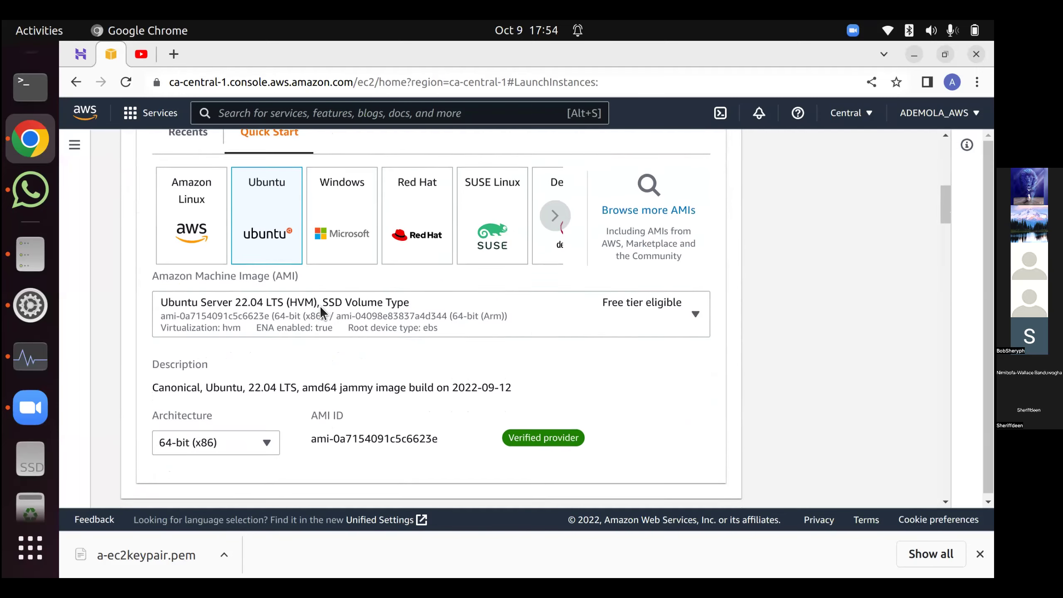
scroll(320, 306, "down", 5)
scroll(321, 306, "down", 3)
scroll(343, 310, "down", 4)
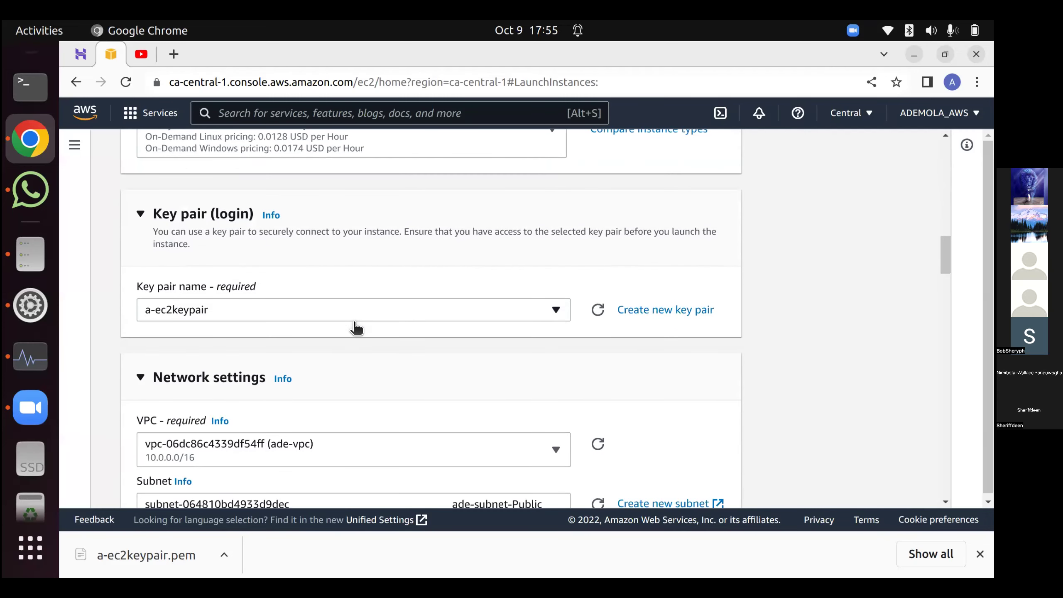
Enable auto-assignment of a public IP in the instance's network settings.
scroll(318, 322, "down", 2)
scroll(285, 325, "down", 2)
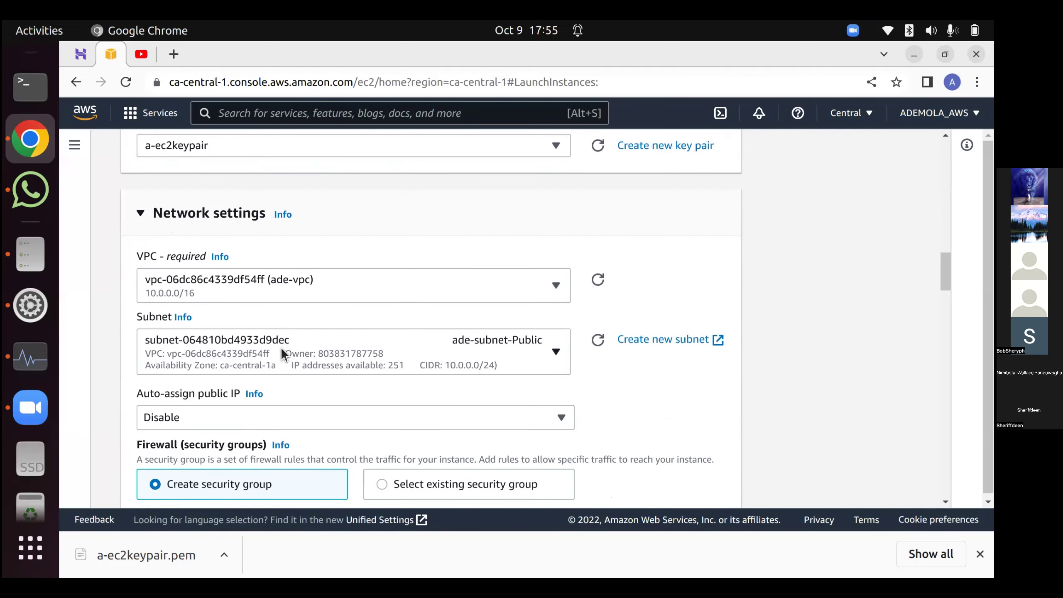
left_click(221, 410)
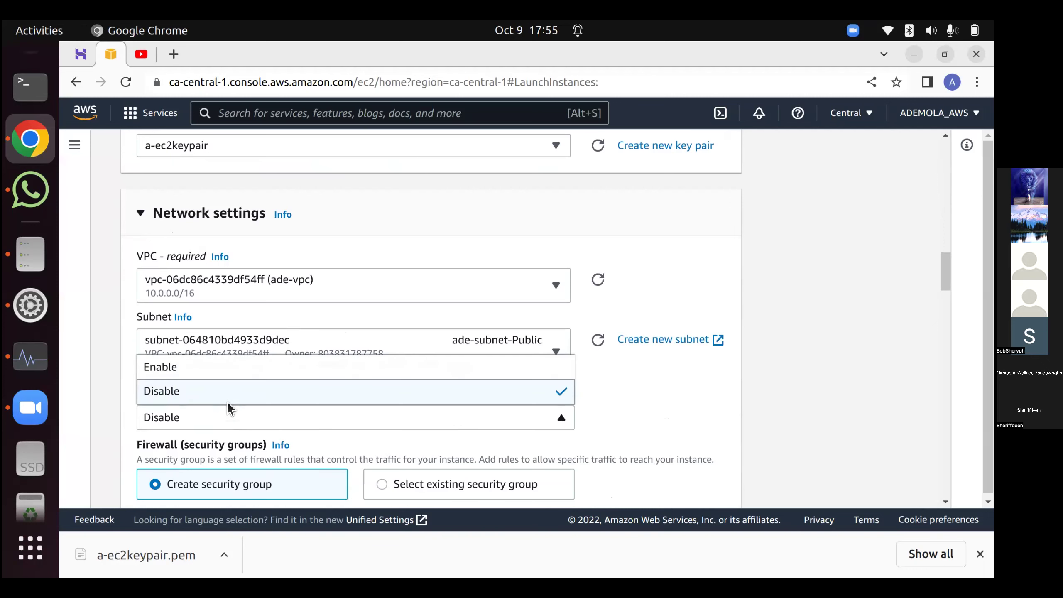
left_click(232, 373)
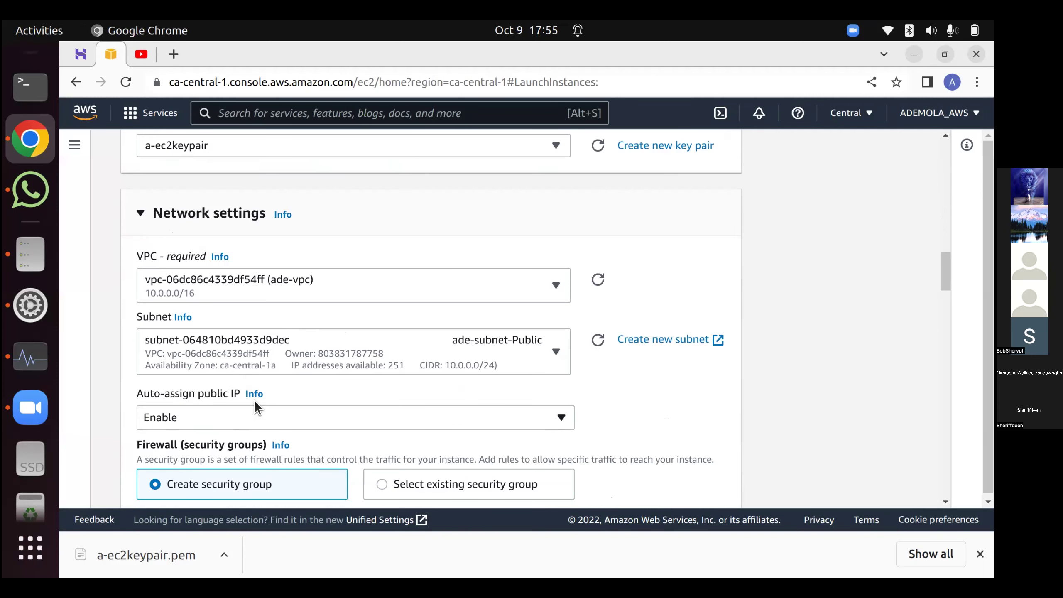
Launch the a-ec2 instance with the configured settings.
scroll(254, 385, "down", 1)
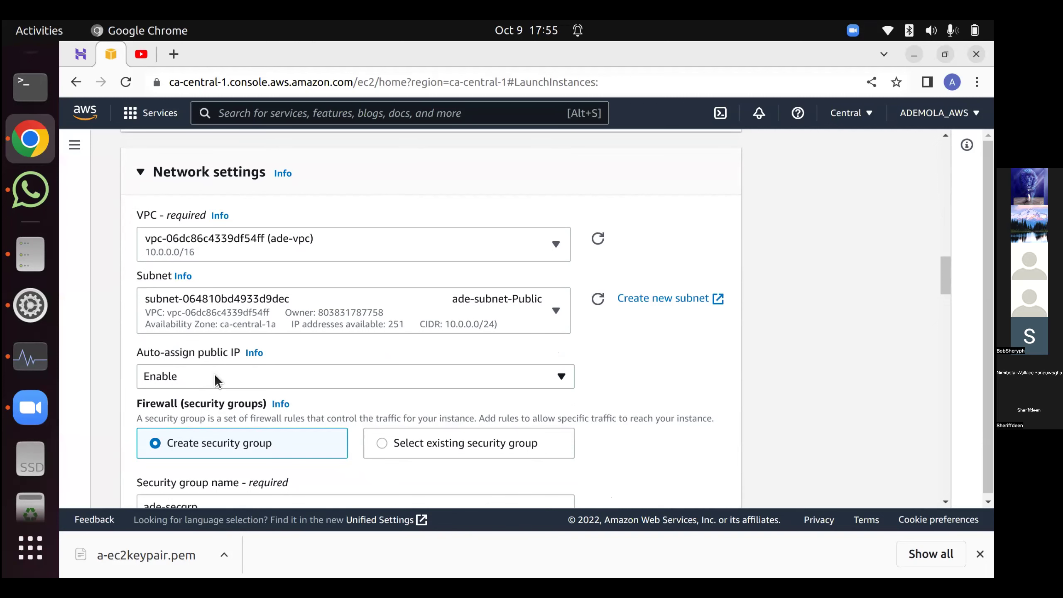
scroll(527, 302, "down", 8)
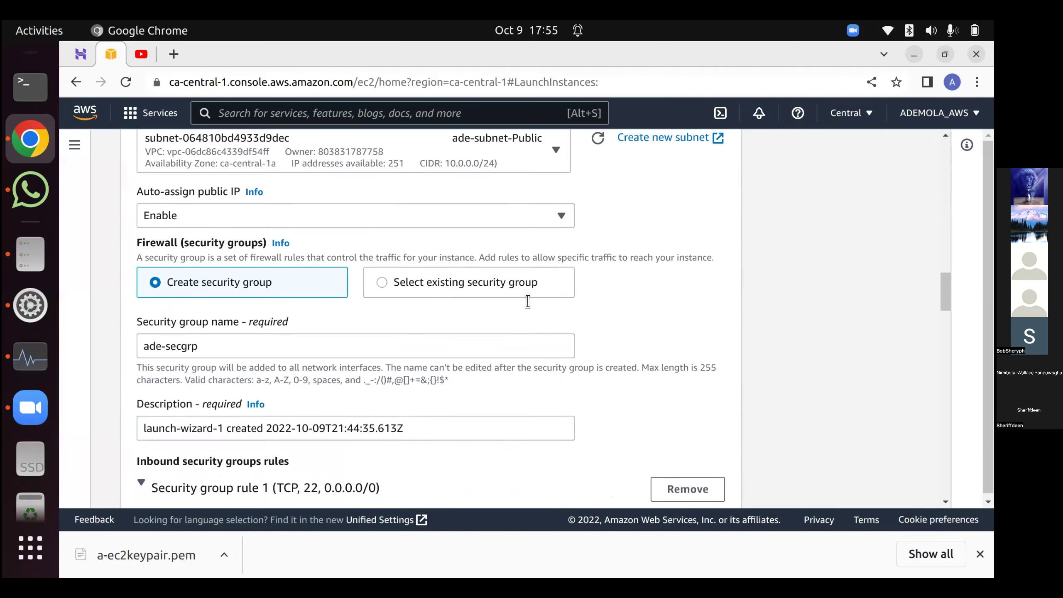
scroll(541, 349, "down", 15)
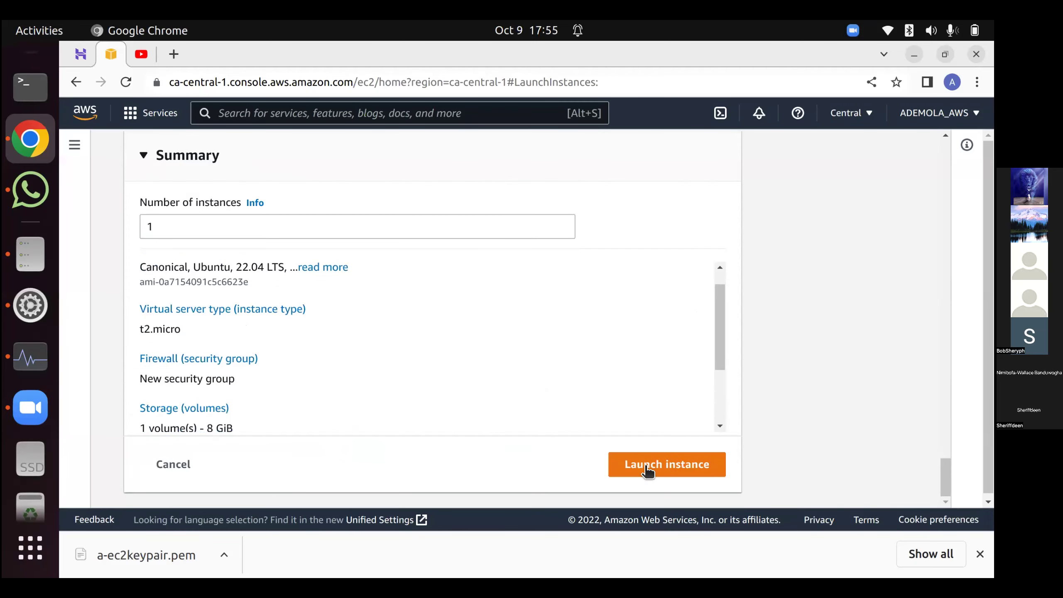
left_click(646, 462)
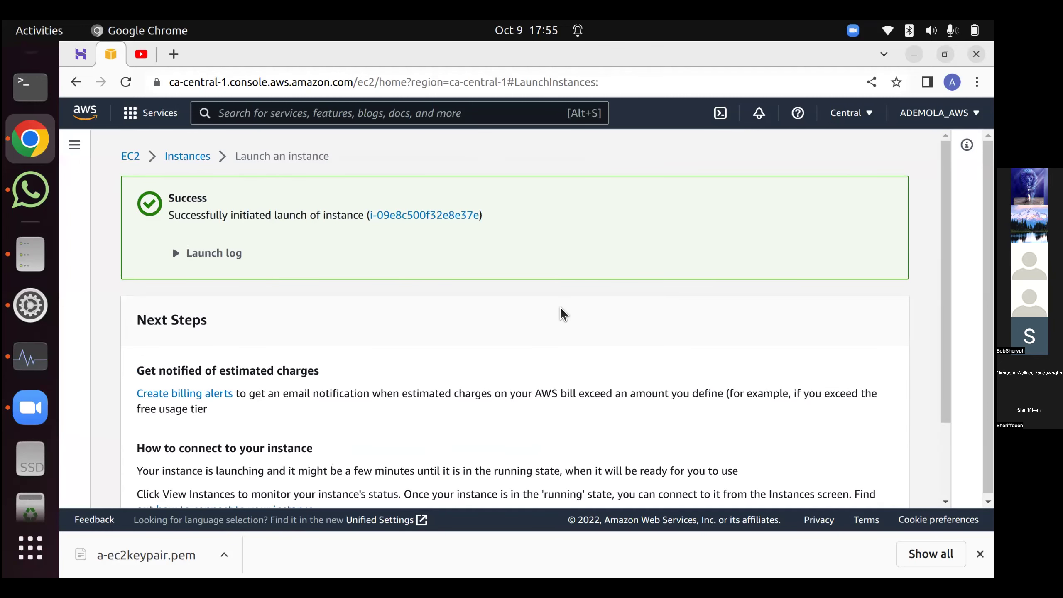
Open the details of the newly launched a-ec2 instance and go to its connection options.
scroll(561, 314, "down", 1)
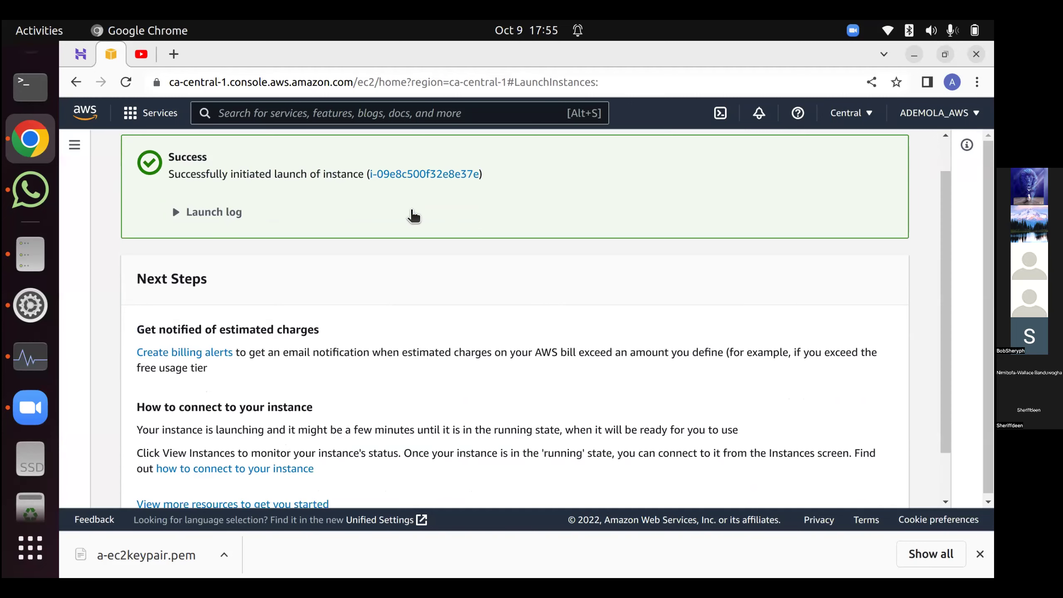
scroll(412, 216, "up", 1)
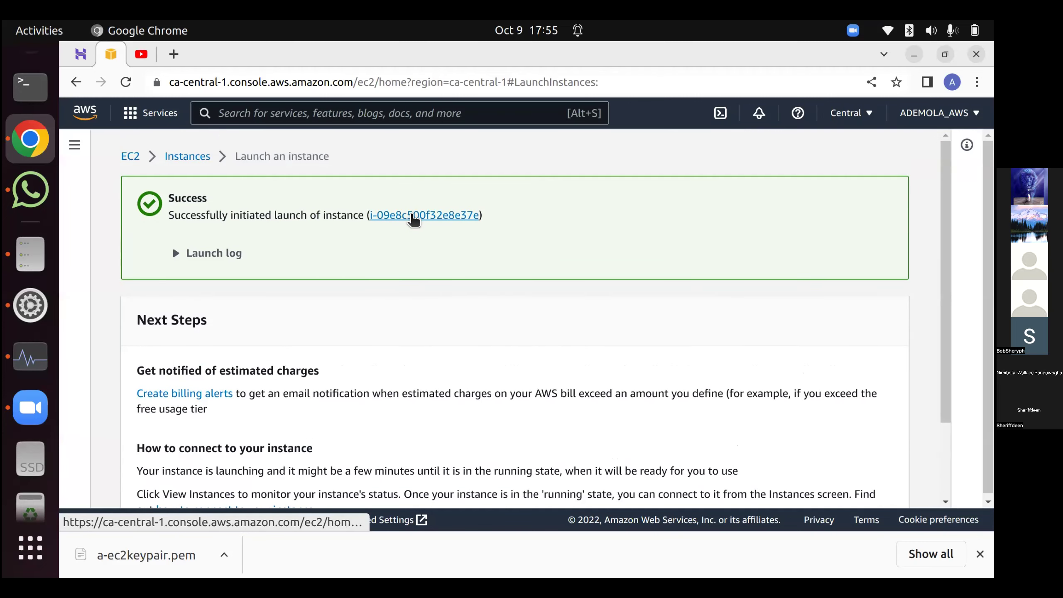
left_click(413, 215)
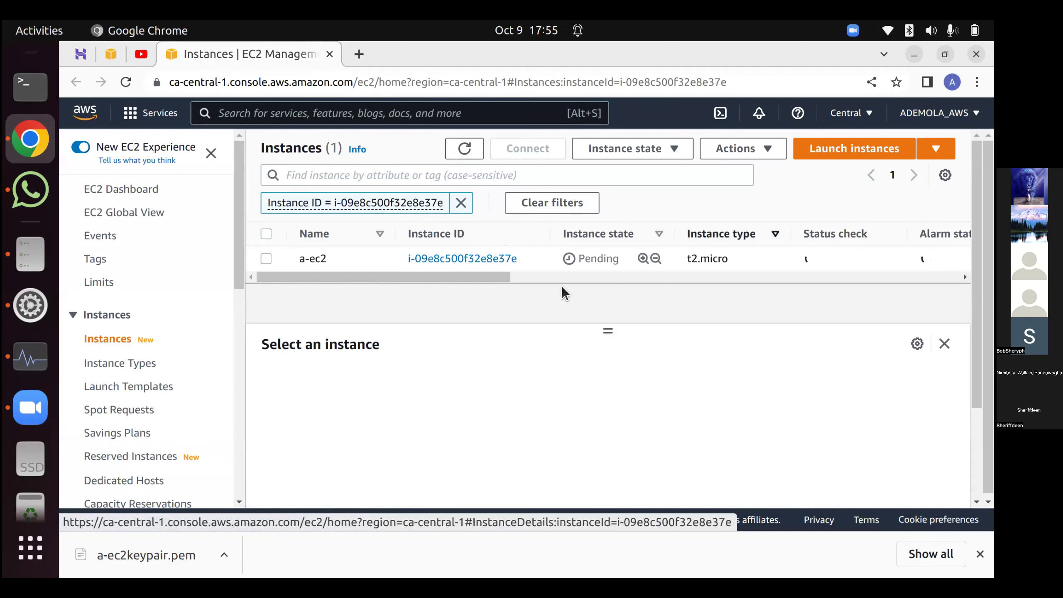
left_click(487, 259)
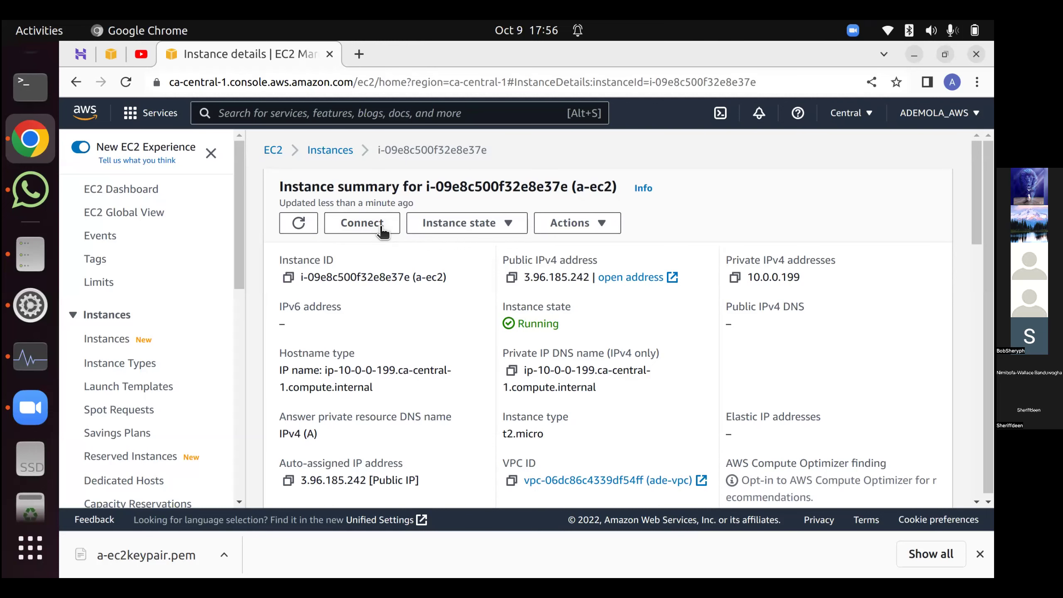
left_click(382, 226)
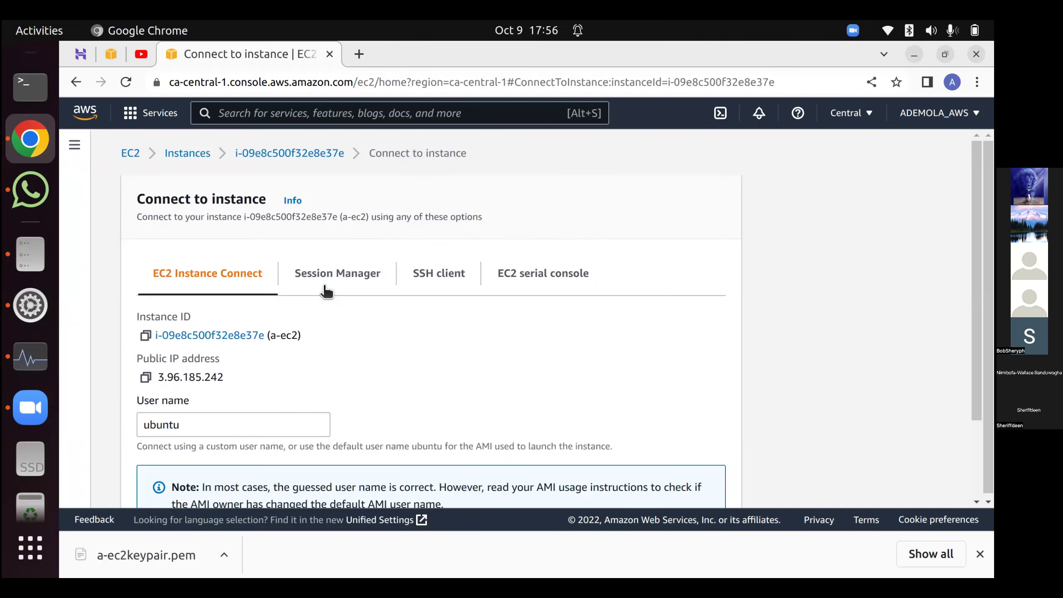
Look through the EC2 Instance Connect, Session Manager, SSH client and EC2 serial console connection methods.
scroll(298, 298, "down", 3)
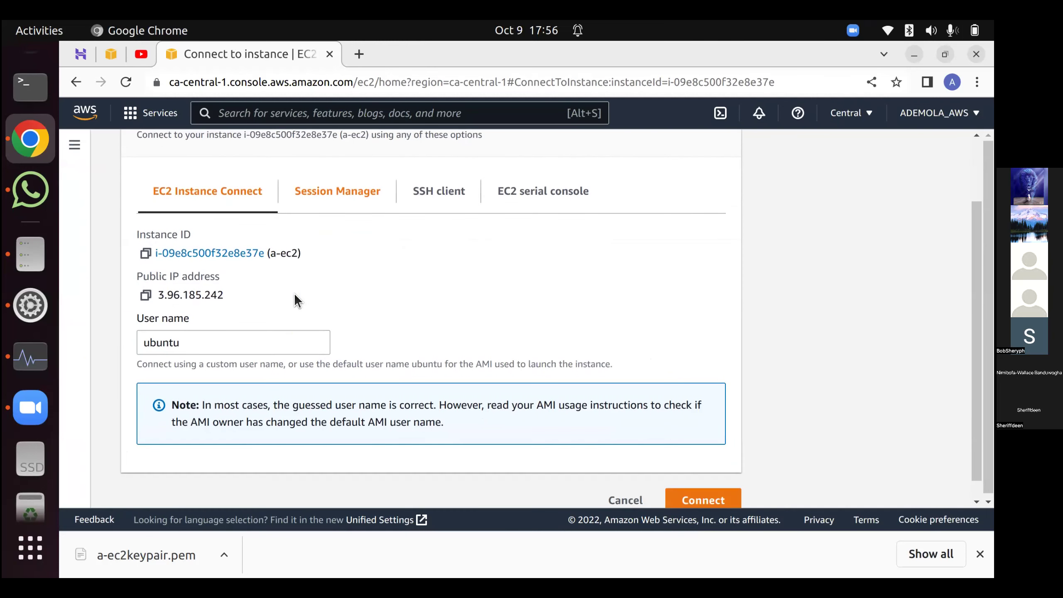
scroll(295, 272, "up", 1)
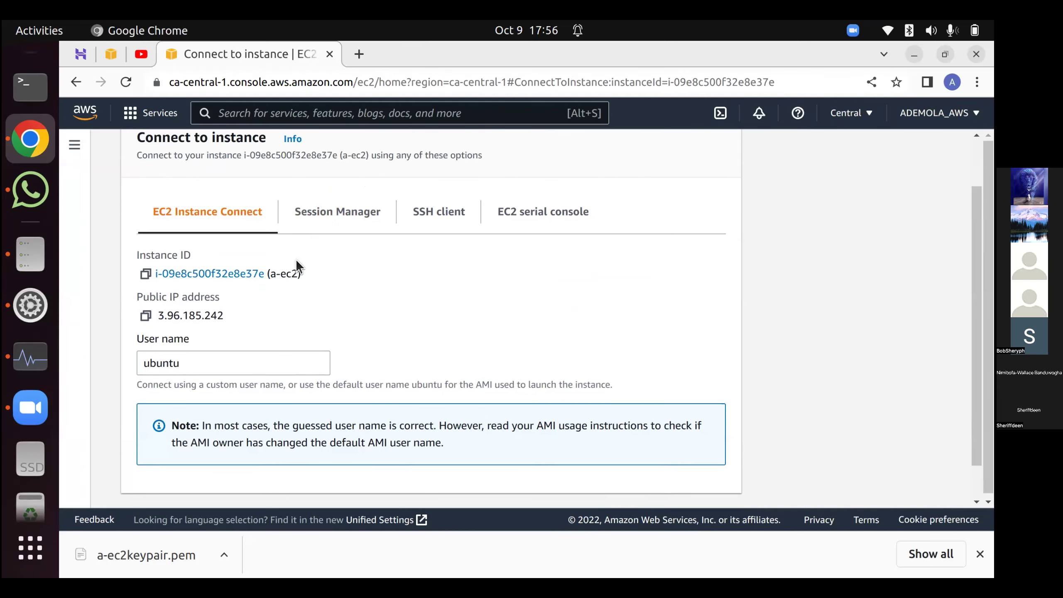
left_click(328, 217)
left_click(458, 214)
left_click(549, 222)
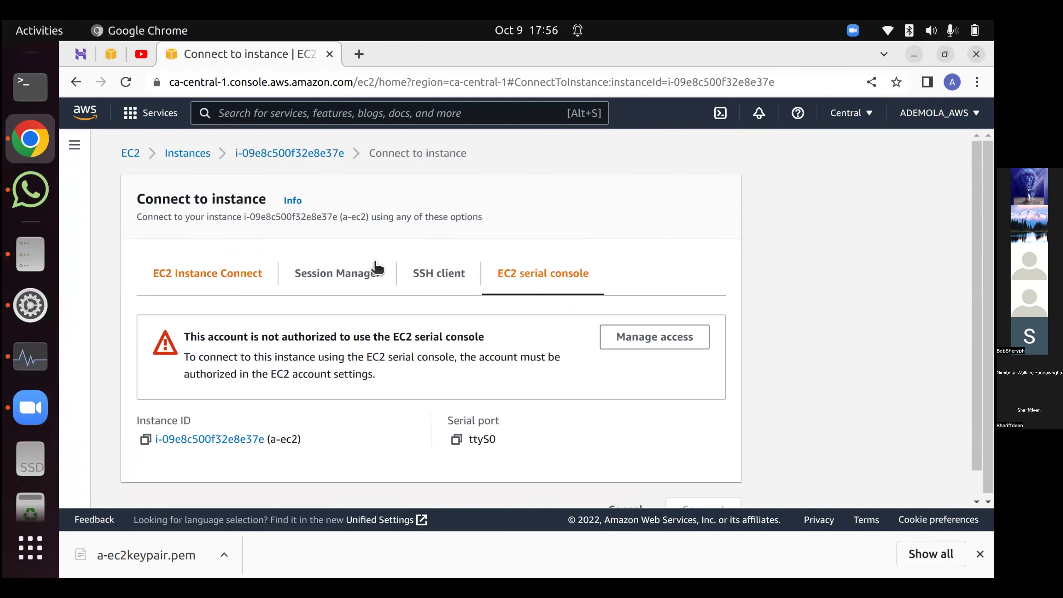
Show the SSH client connection instructions for a-ec2 and read through the listed steps and example command.
left_click(431, 274)
scroll(379, 309, "down", 1)
scroll(379, 311, "down", 3)
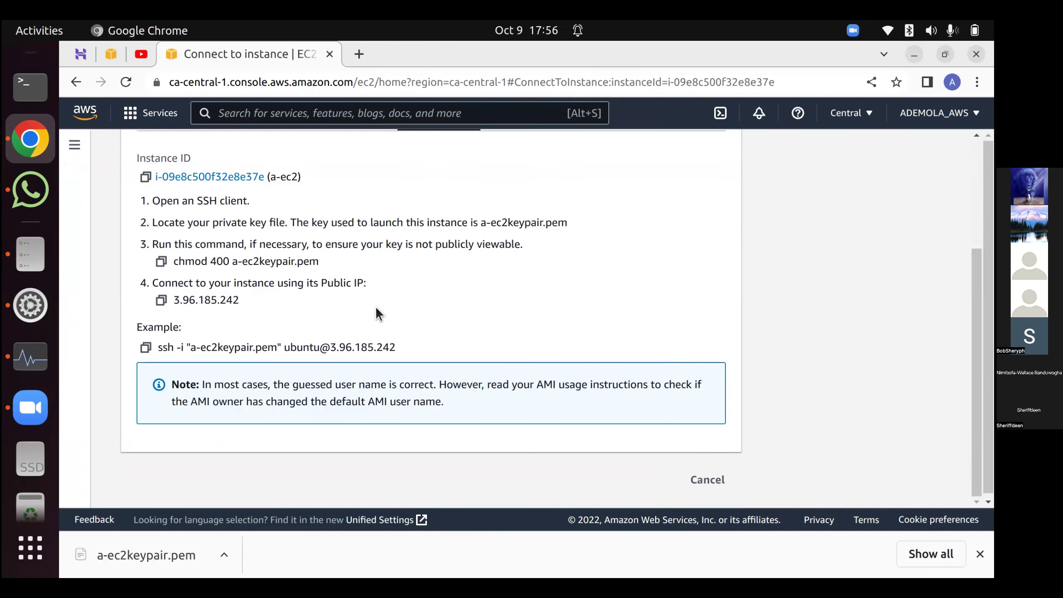
scroll(376, 306, "up", 1)
scroll(300, 264, "up", 1)
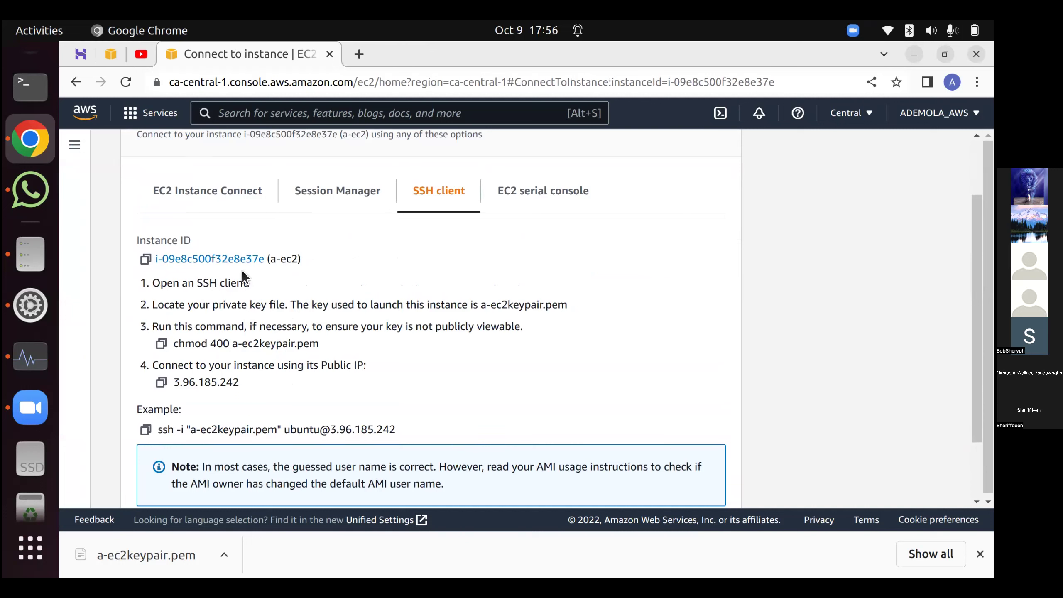
scroll(42, 181, "up", 2)
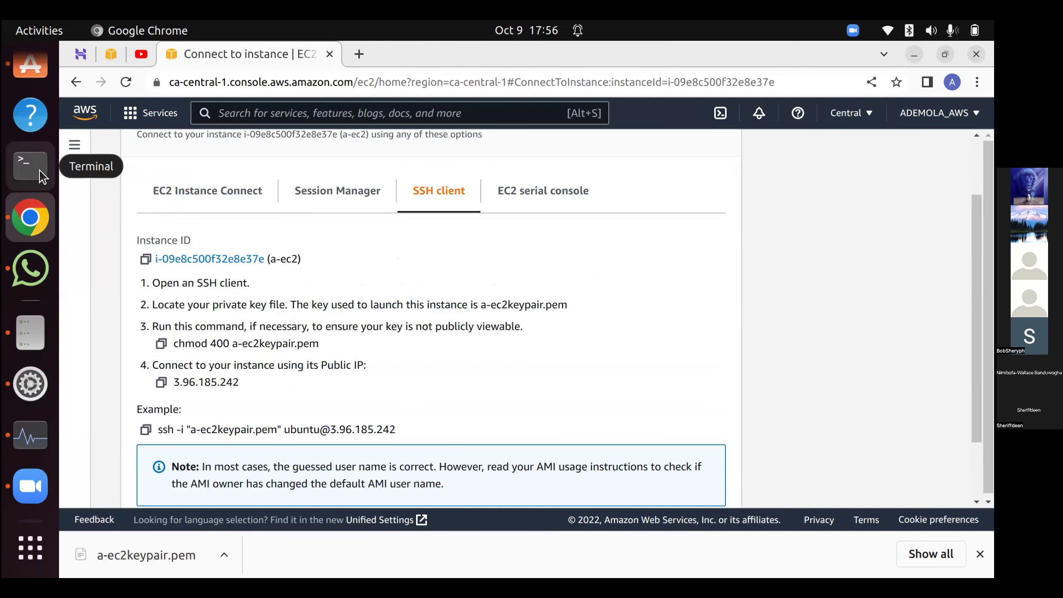
left_click(42, 183)
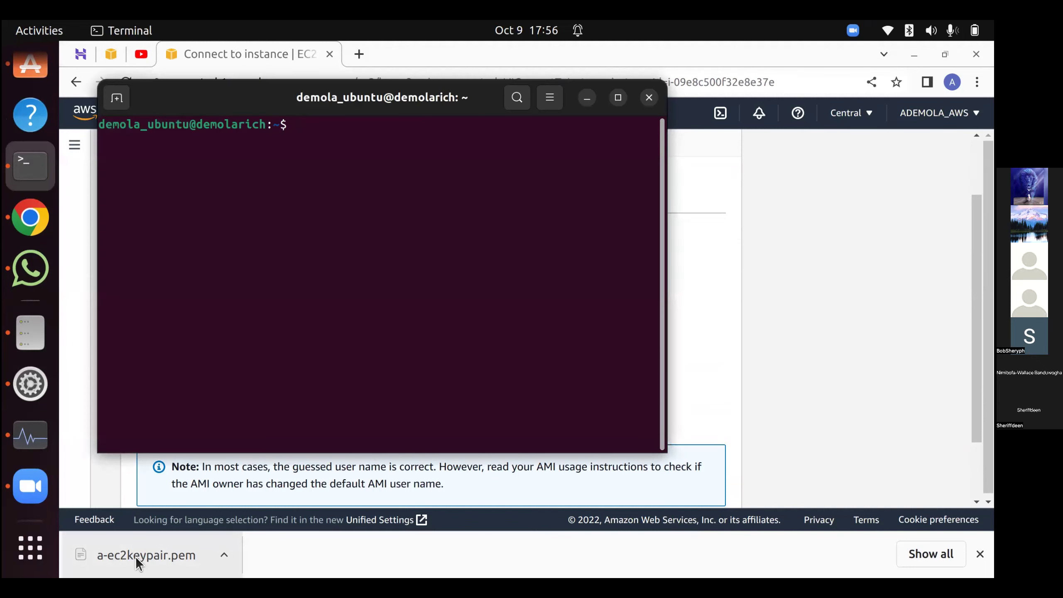
left_click(136, 557)
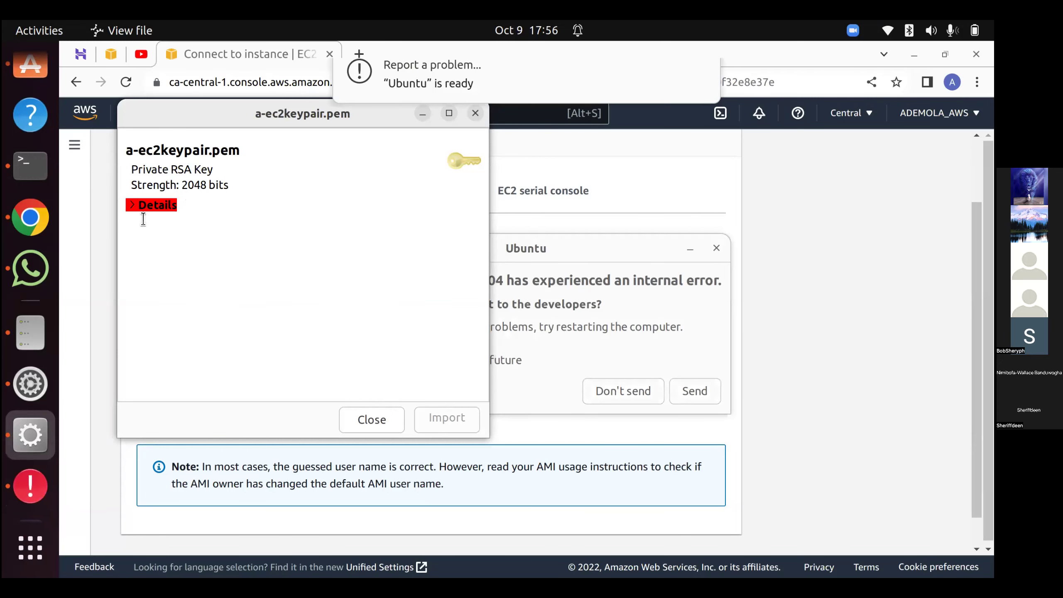
left_click(368, 420)
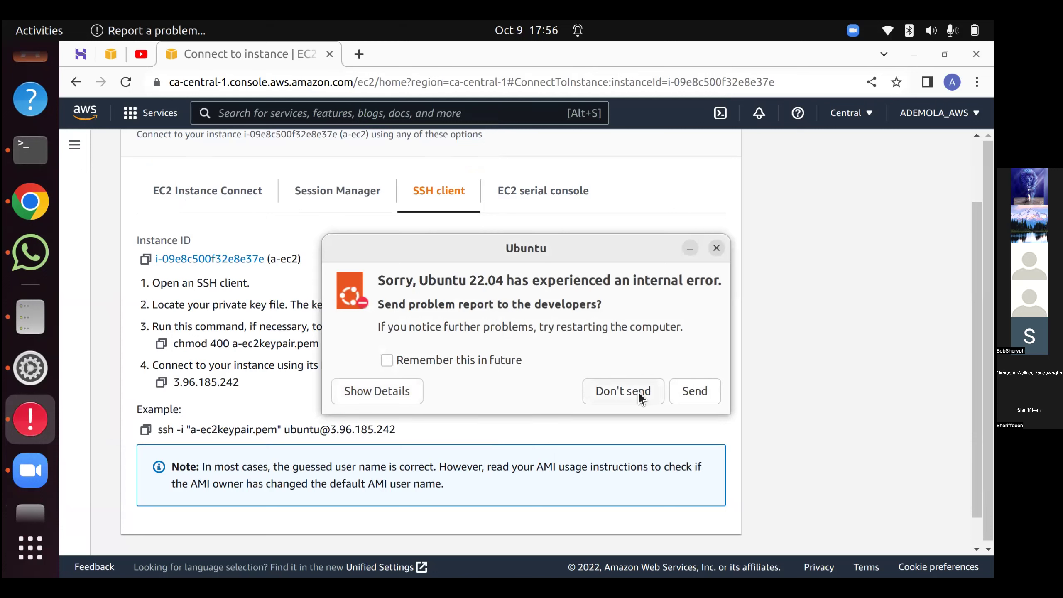
left_click(625, 390)
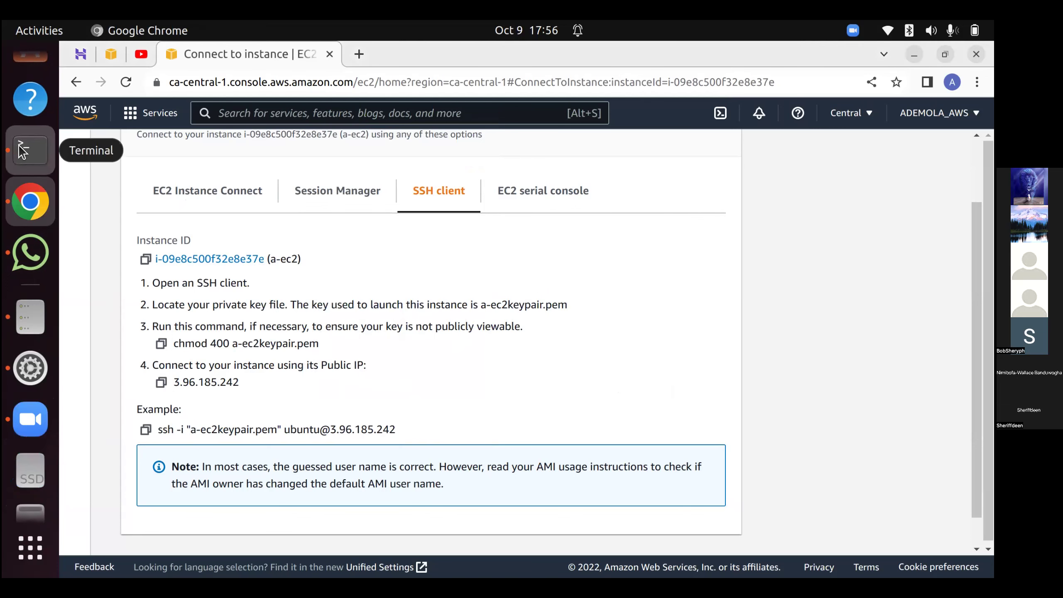
Switch to the Terminal, change to the Downloads directory and list its files.
left_click(49, 158)
type("c")
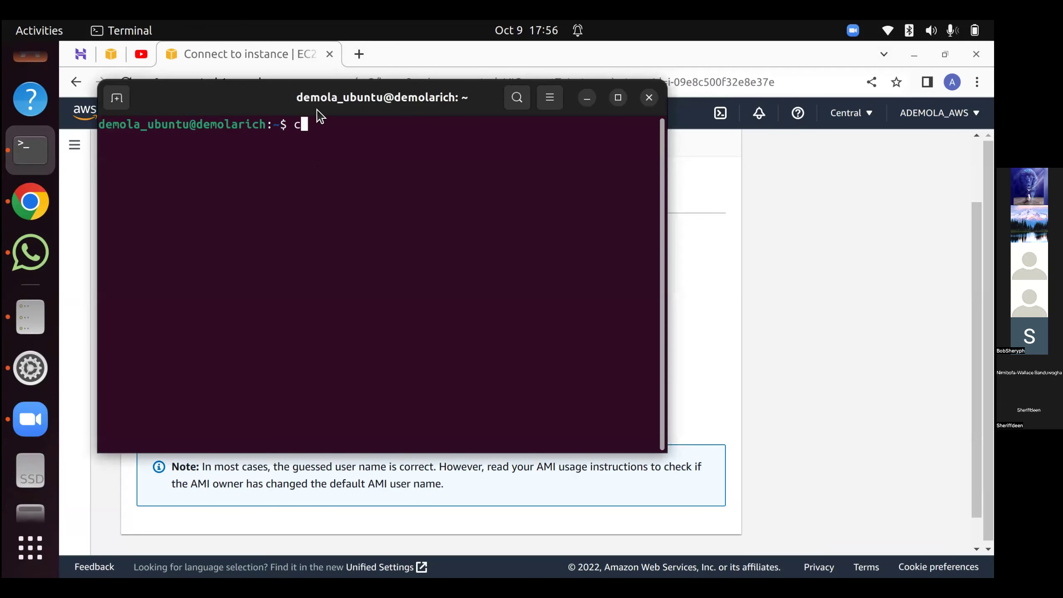
type("d Dow")
key("Tab")
key("Return")
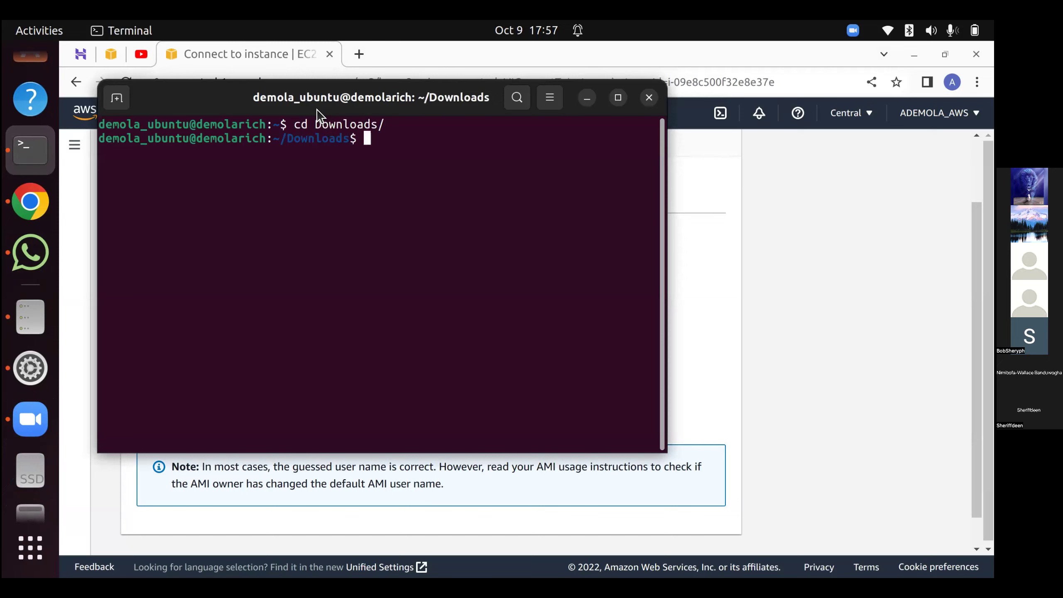
type("ls")
key("Return")
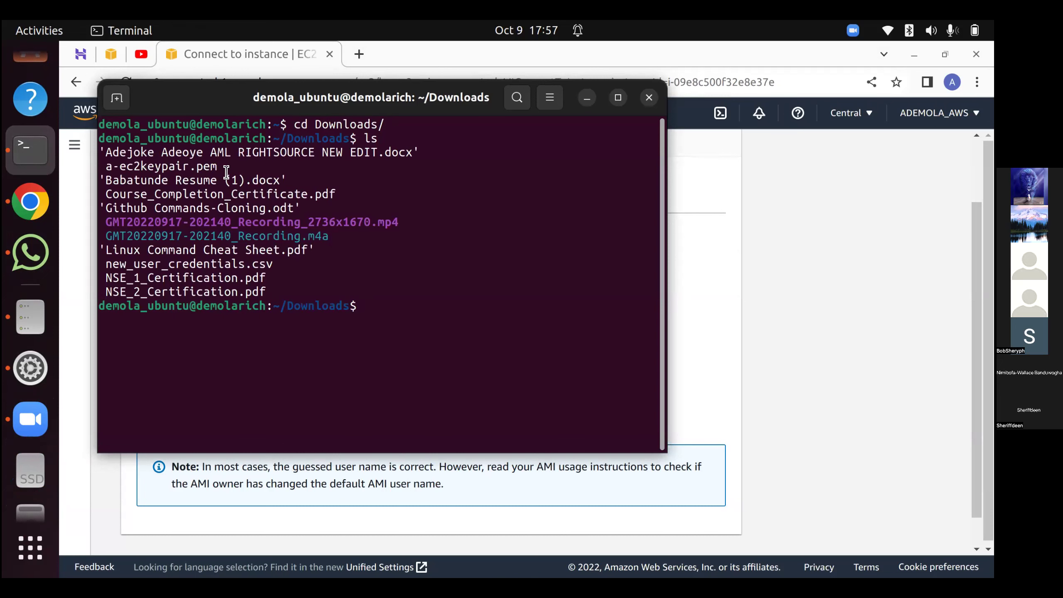
Restrict the key file's permissions by running chmod 400 a-ec2keypair.pem.
type("cat")
key("BackSpace")
key("BackSpace")
key("BackSpace")
key("BackSpace")
type("chmow")
type(" 40")
key("BackSpace")
key("BackSpace")
key("BackSpace")
key("BackSpace")
type("o")
type("w")
type("d")
type("4")
type("00")
type("a-")
type("e")
key("Tab")
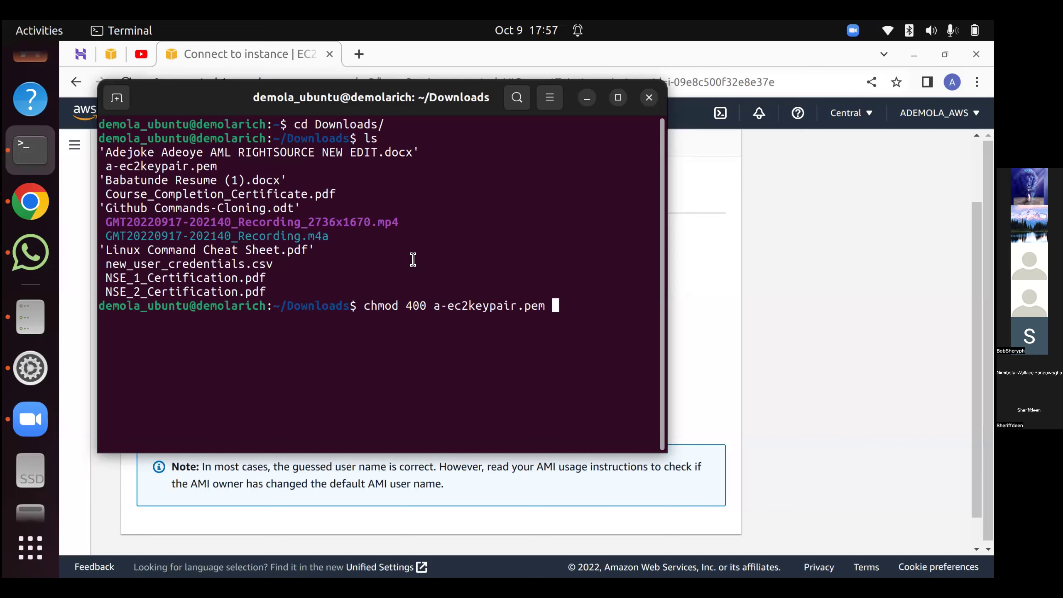
key("Return")
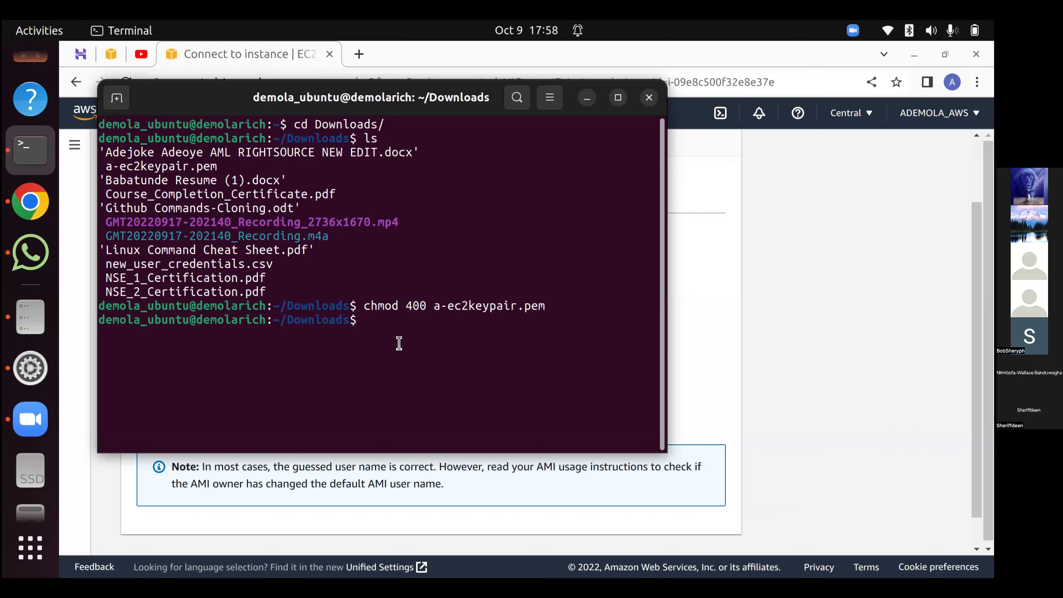
Copy the instance's public IP from Chrome and the part of the example SSH command before the IP, and return to the Terminal.
left_click(710, 184)
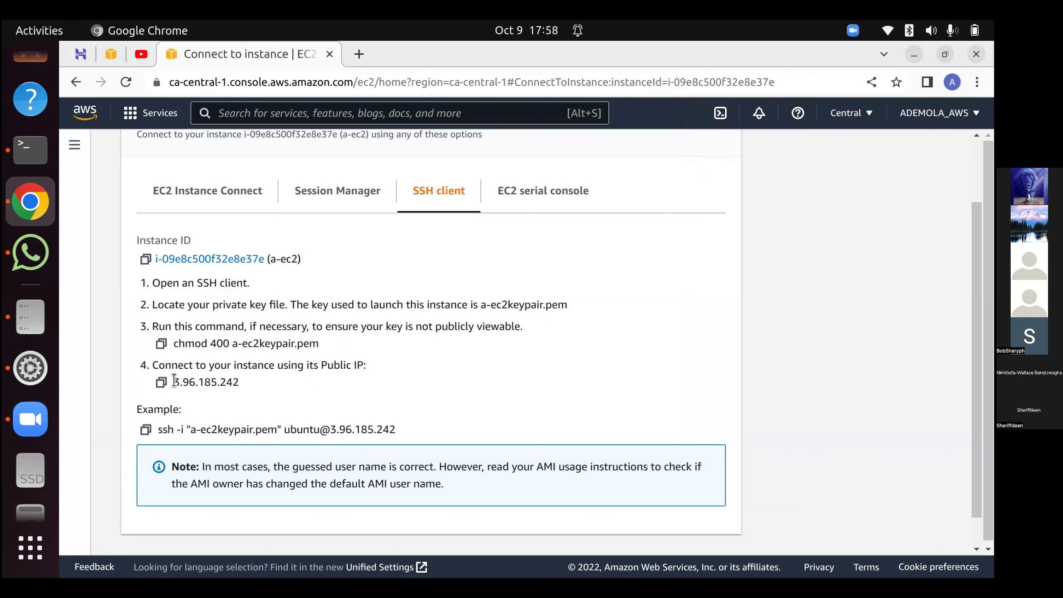
left_click(161, 383)
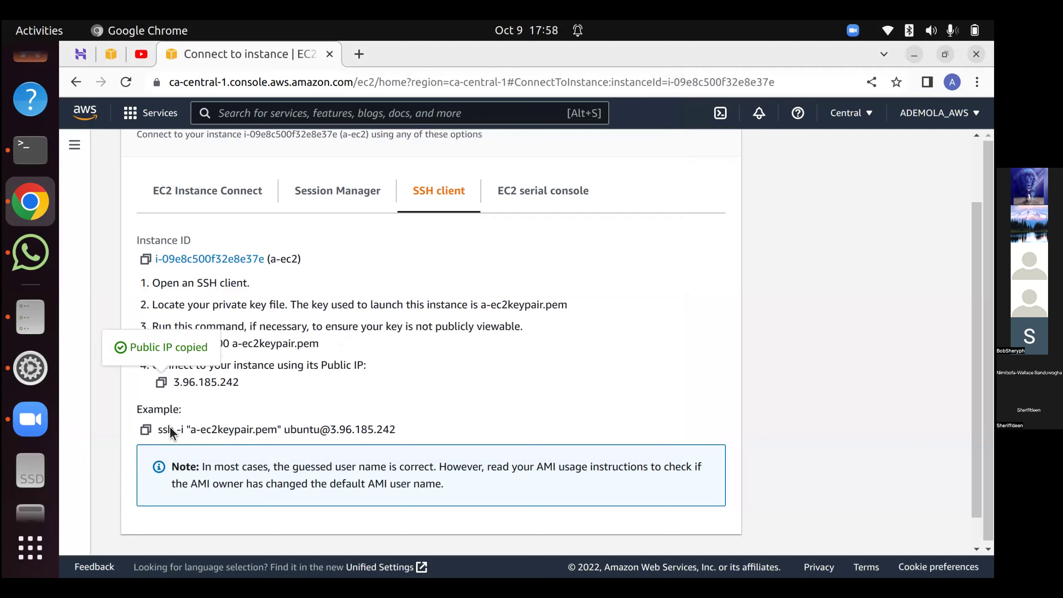
left_click_drag(159, 429, 326, 427)
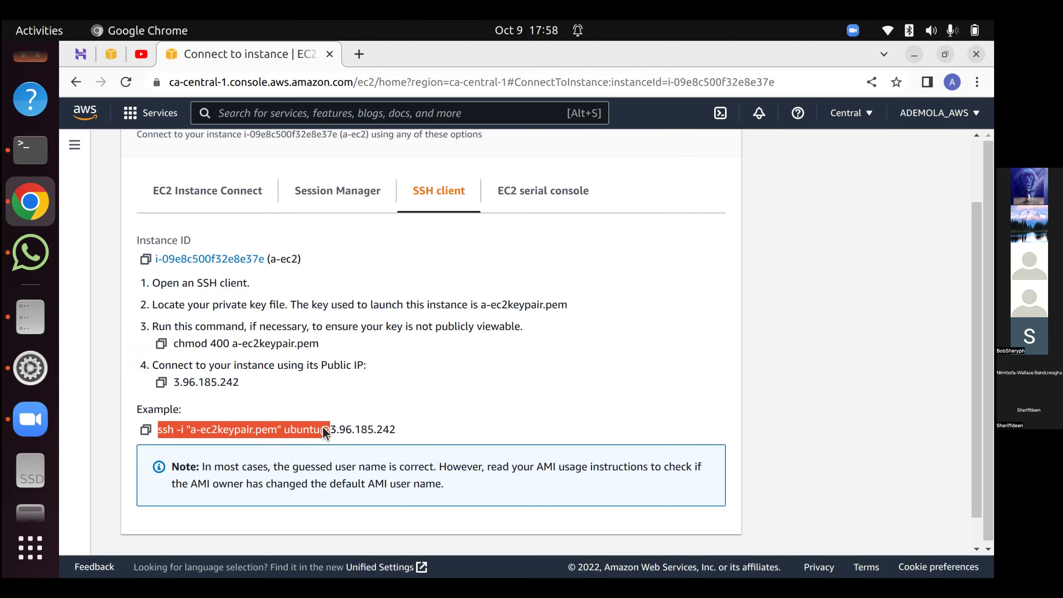
right_click(329, 429)
left_click(363, 440)
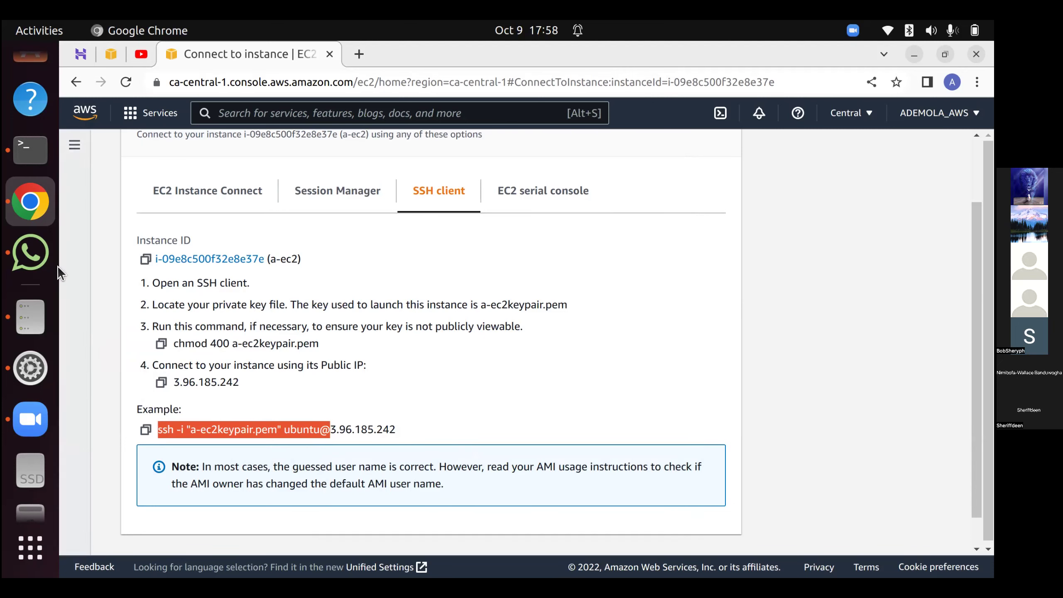
left_click(31, 149)
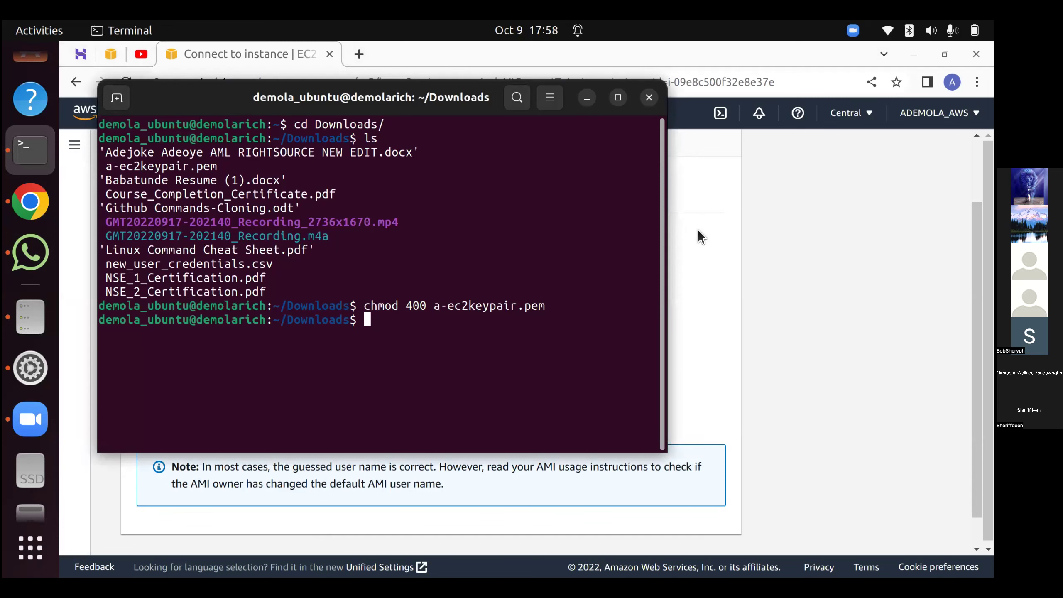
key("alt+Tab")
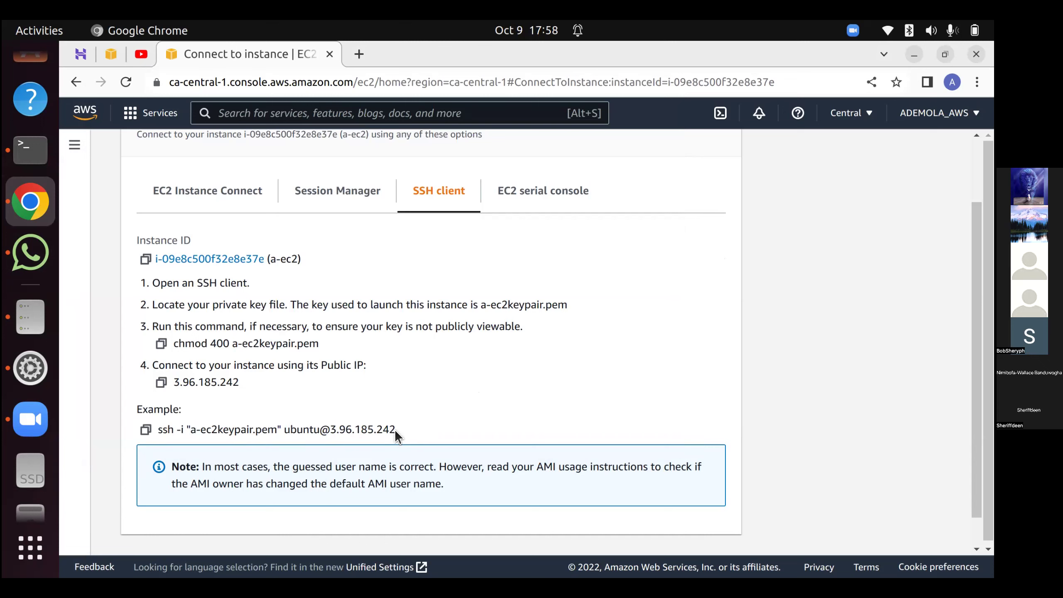
left_click_drag(395, 430, 156, 431)
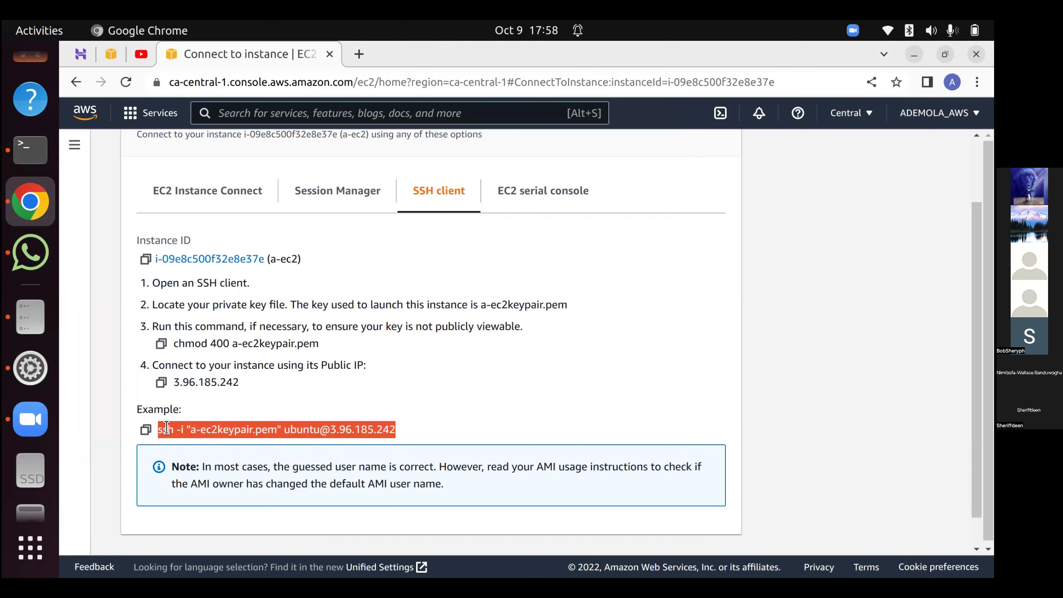
right_click(159, 430)
left_click(205, 440)
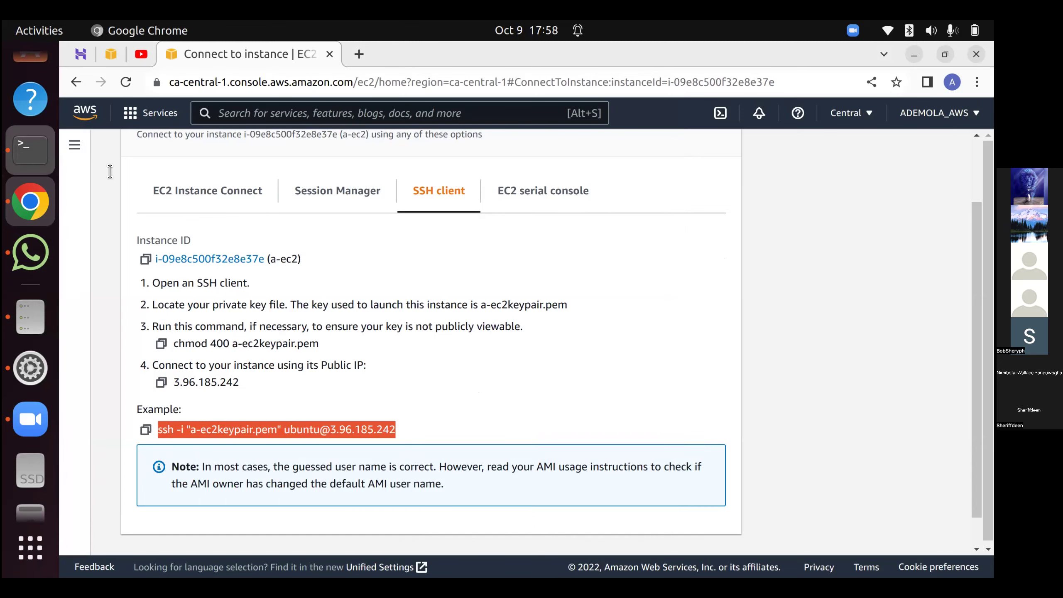
left_click(31, 150)
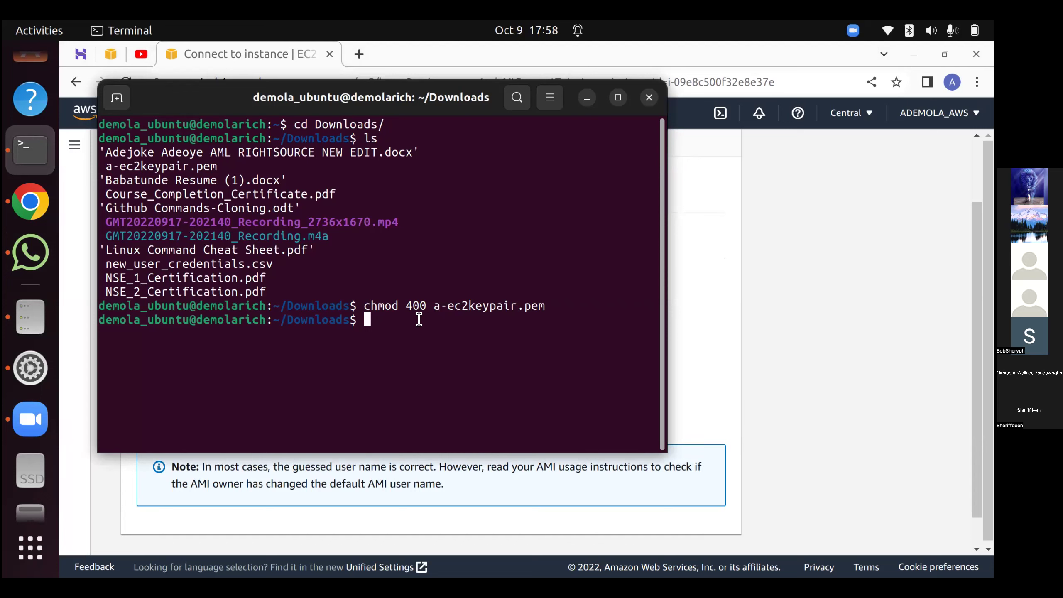
key("ctrl+shift+v")
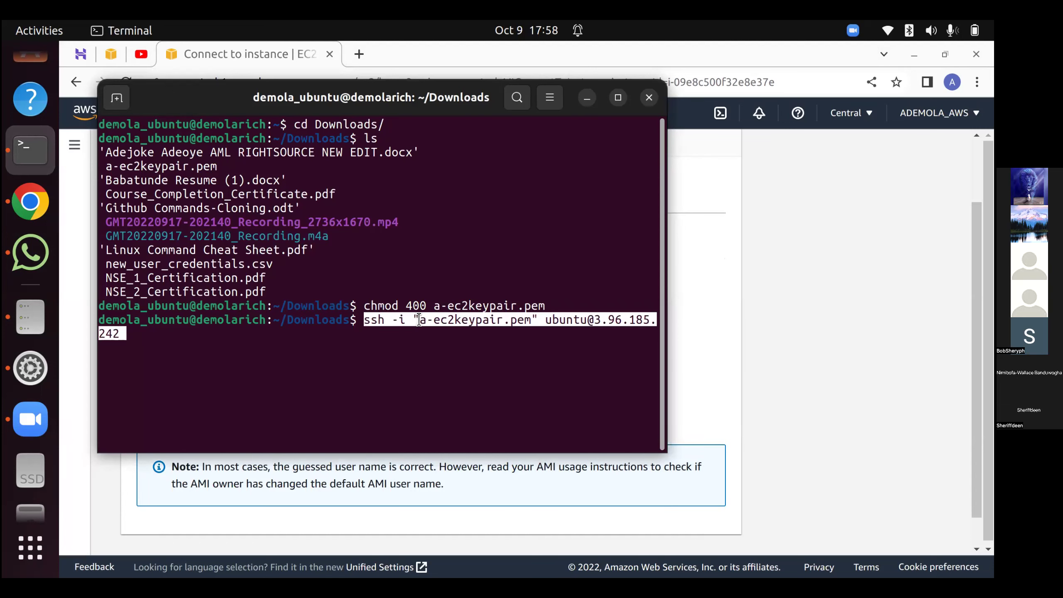
right_click(690, 284)
left_click(31, 151)
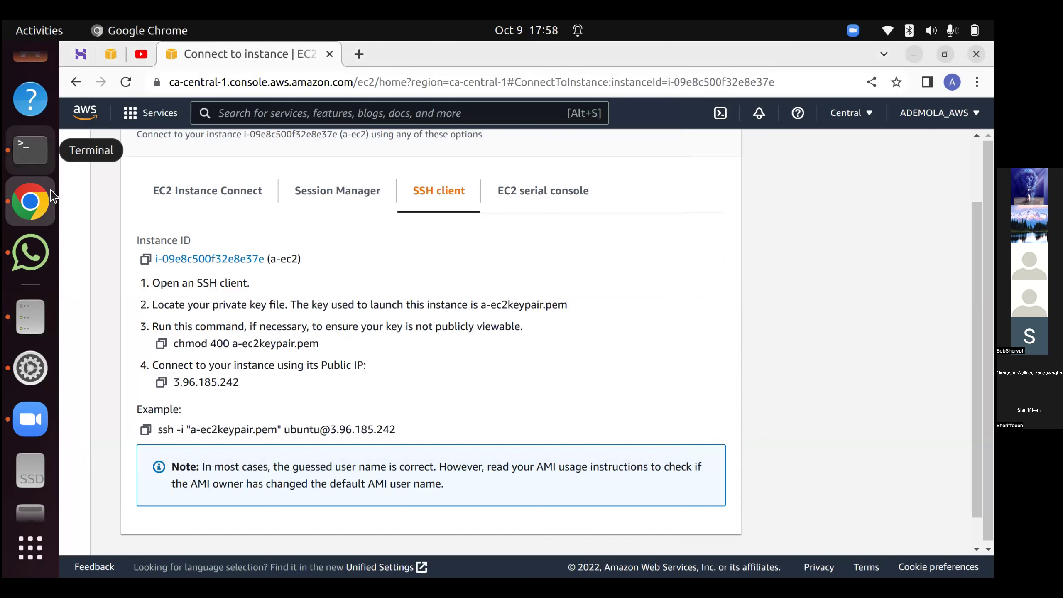
left_click(30, 150)
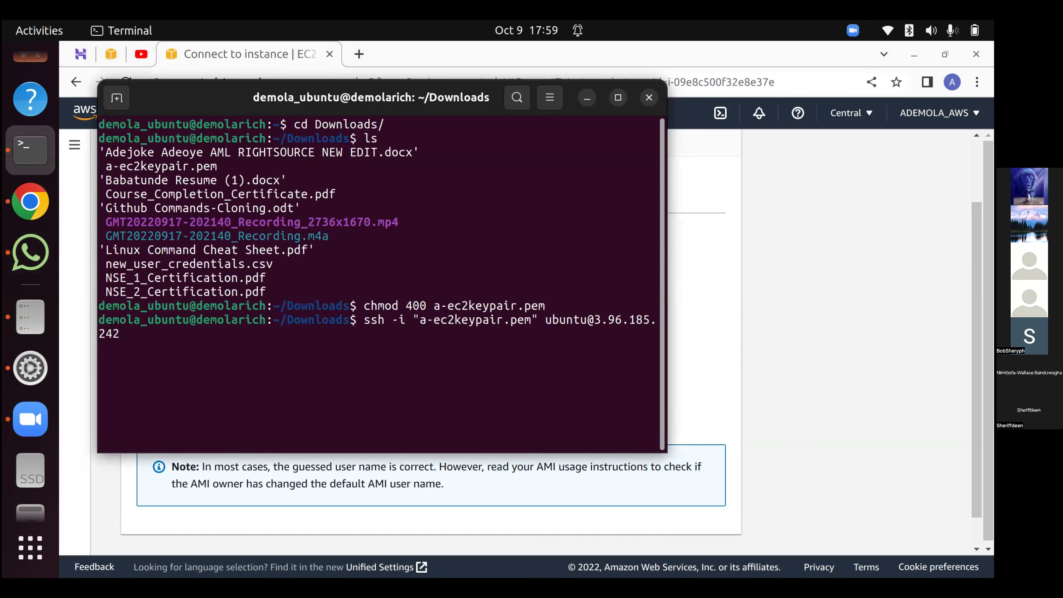
key("Return")
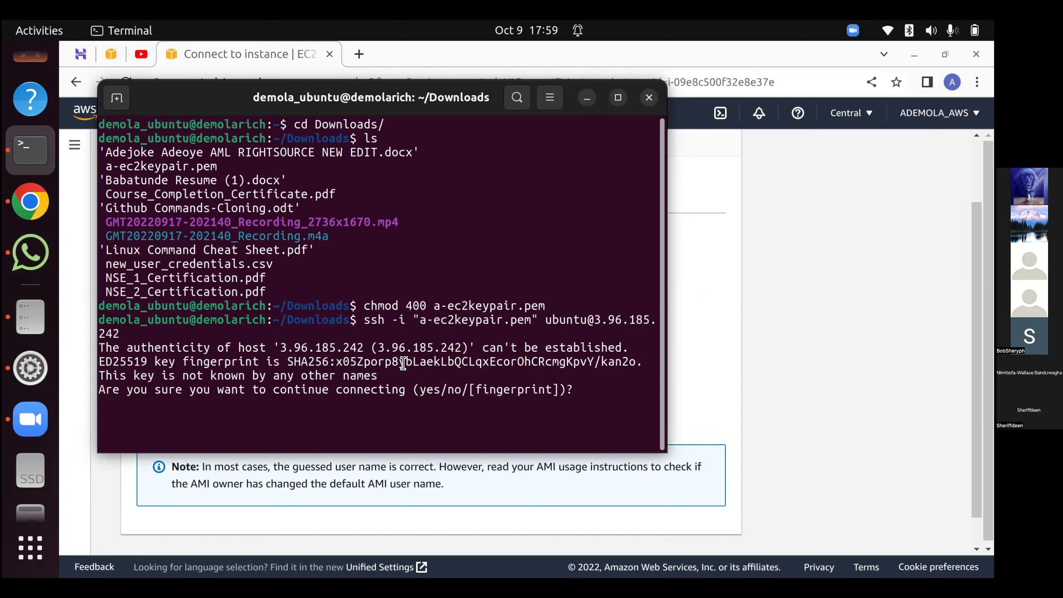
type("yes")
key("Return")
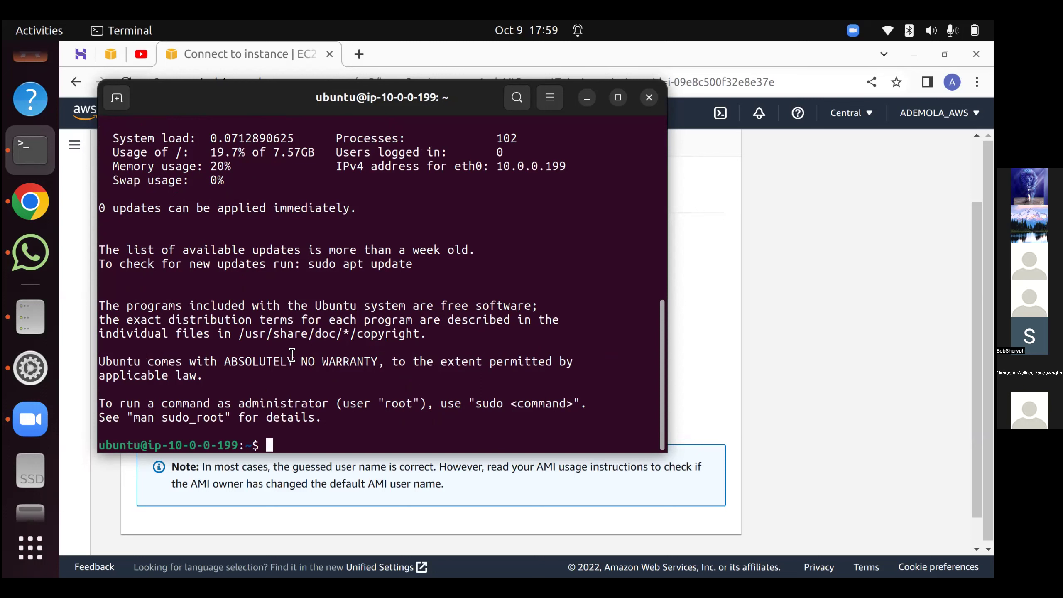
Maximize the terminal window and examine the SSH login output, from the connection command to the Ubuntu system information.
scroll(325, 408, "up", 1)
scroll(328, 391, "down", 1)
scroll(369, 202, "up", 2)
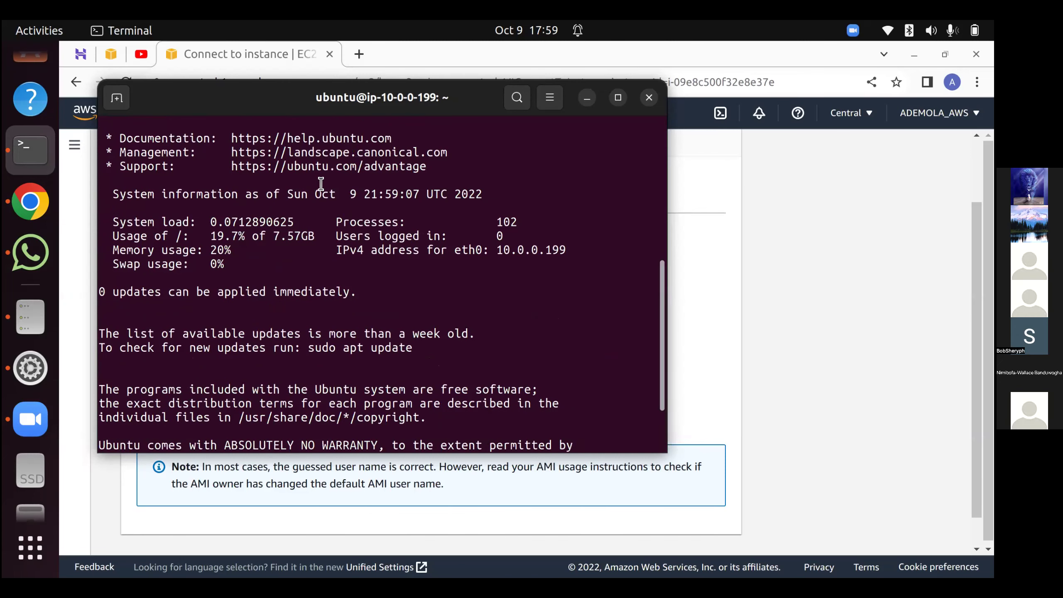
scroll(322, 228, "down", 1)
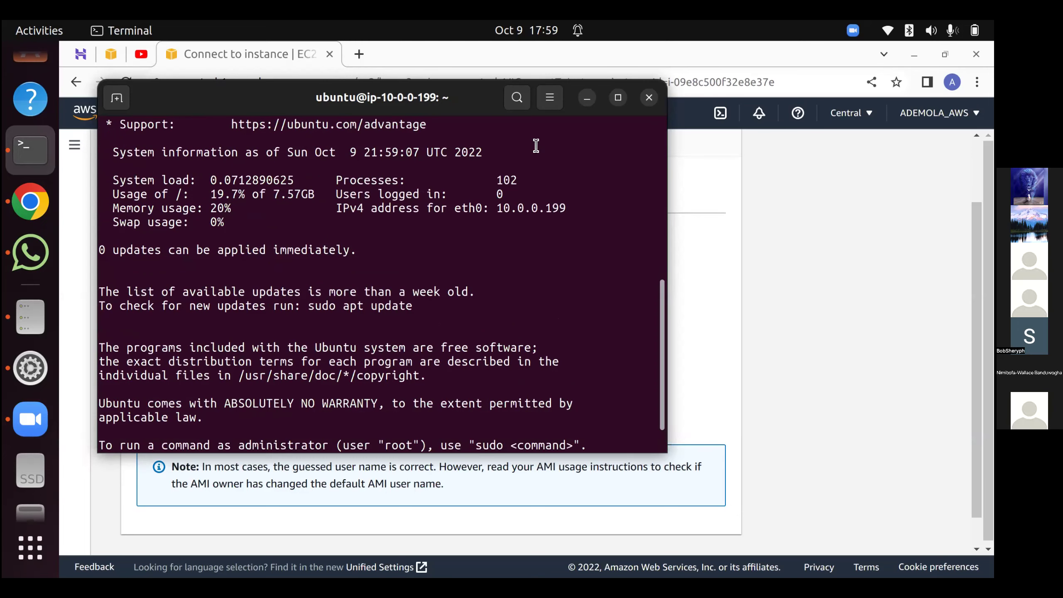
scroll(538, 141, "down", 1)
left_click(617, 100)
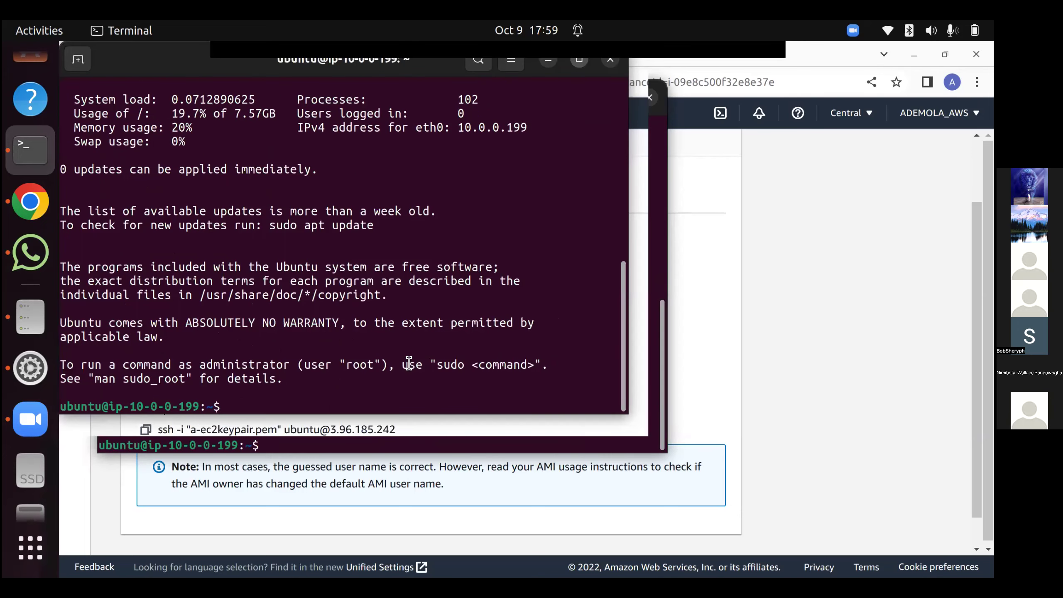
scroll(258, 549, "up", 1)
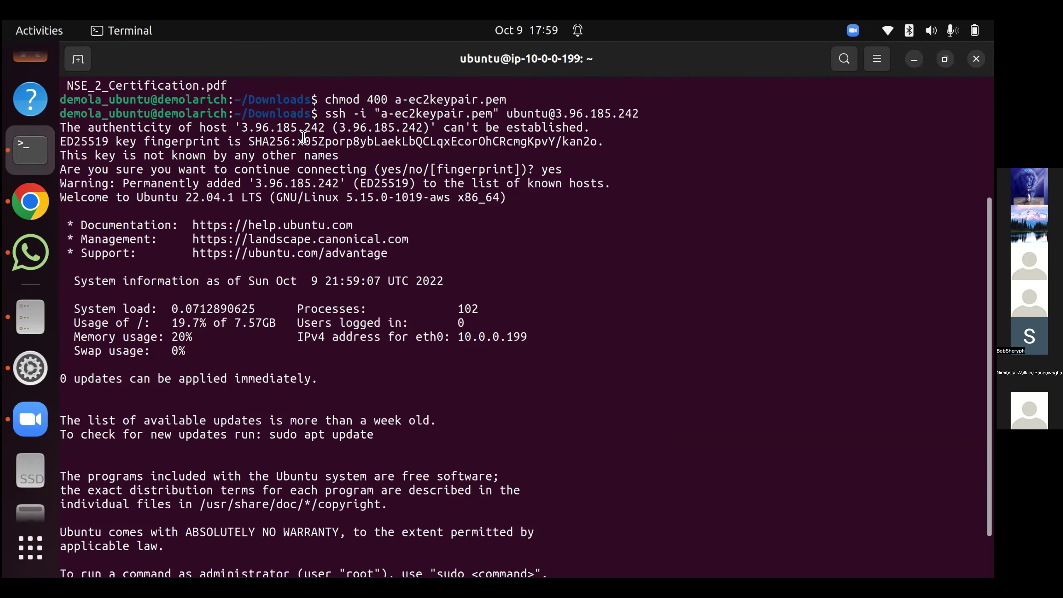
scroll(346, 294, "up", 1)
scroll(424, 521, "up", 1)
scroll(419, 529, "down", 1)
scroll(348, 544, "down", 2)
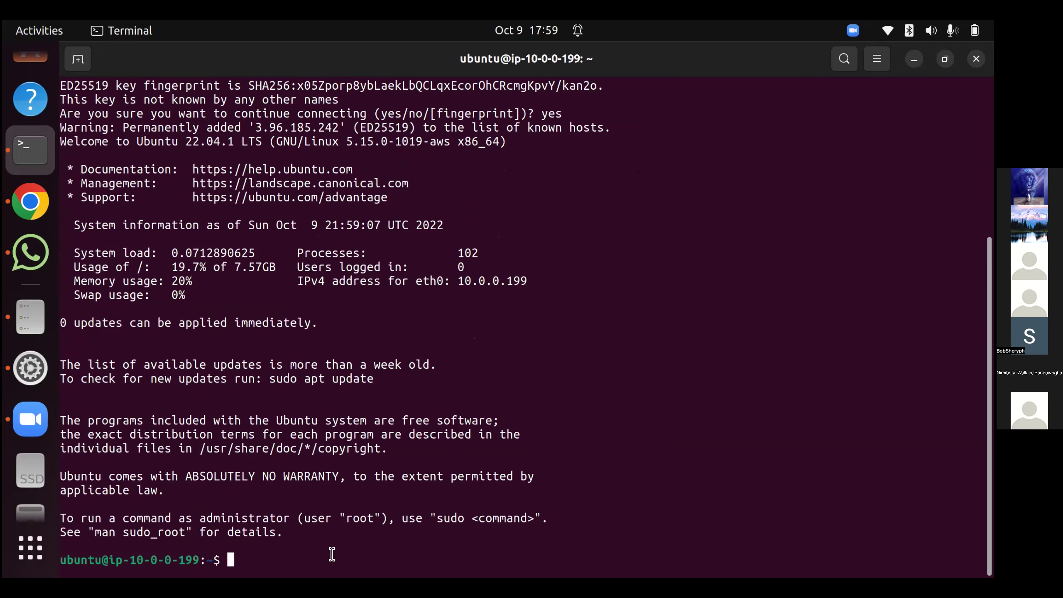
Clear the terminal and update the instance's package lists by running sudo apt-get update.
key("ctrl+l")
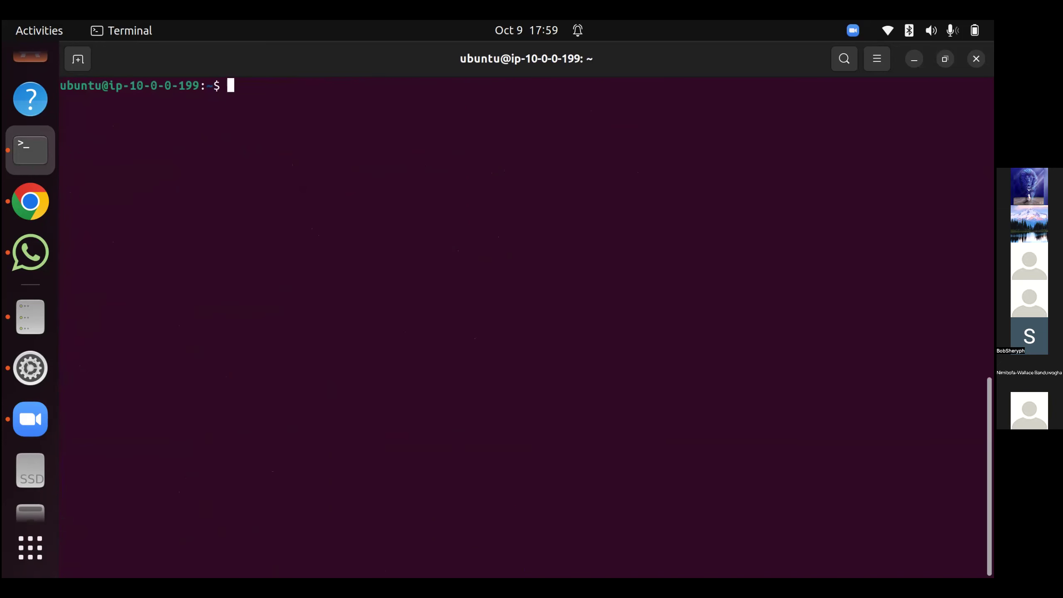
scroll(460, 414, "up", 1)
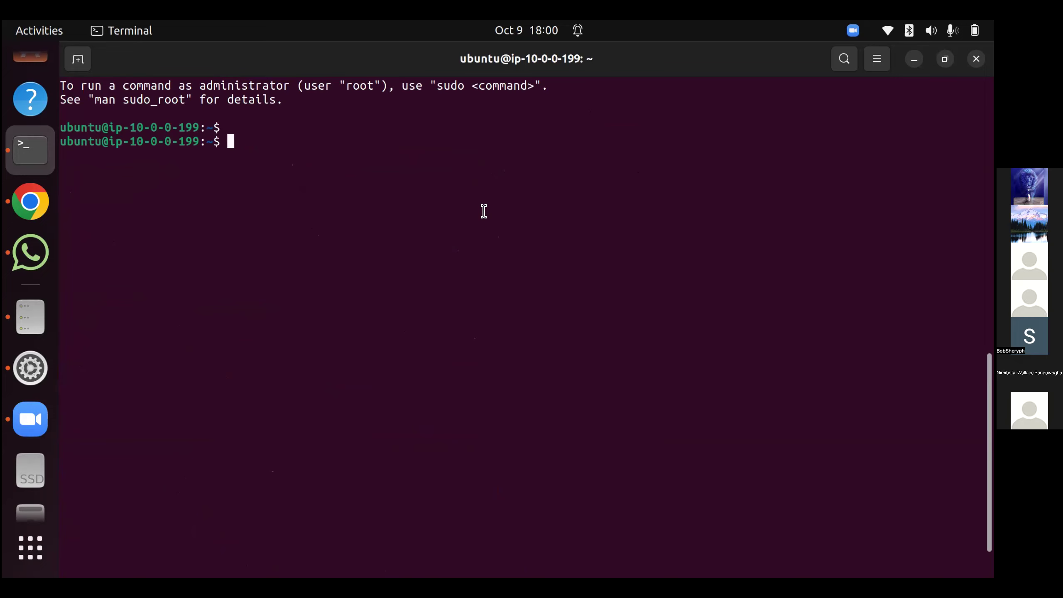
key("ctrl+l")
type("sudo at")
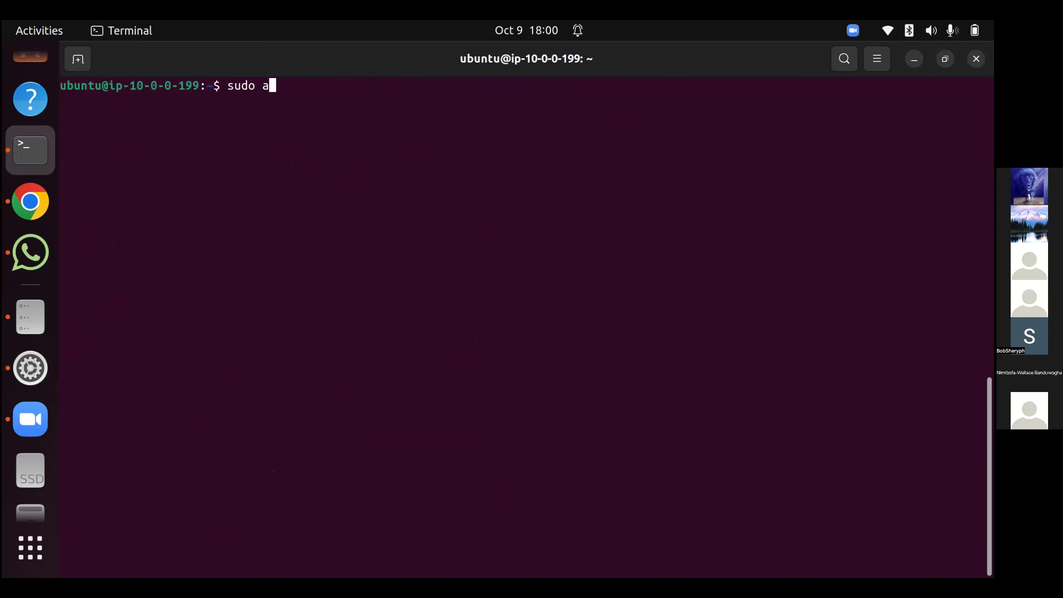
key("BackSpace")
type("ptget")
key("BackSpace")
key("BackSpace")
key("BackSpace")
type("-get")
type("update")
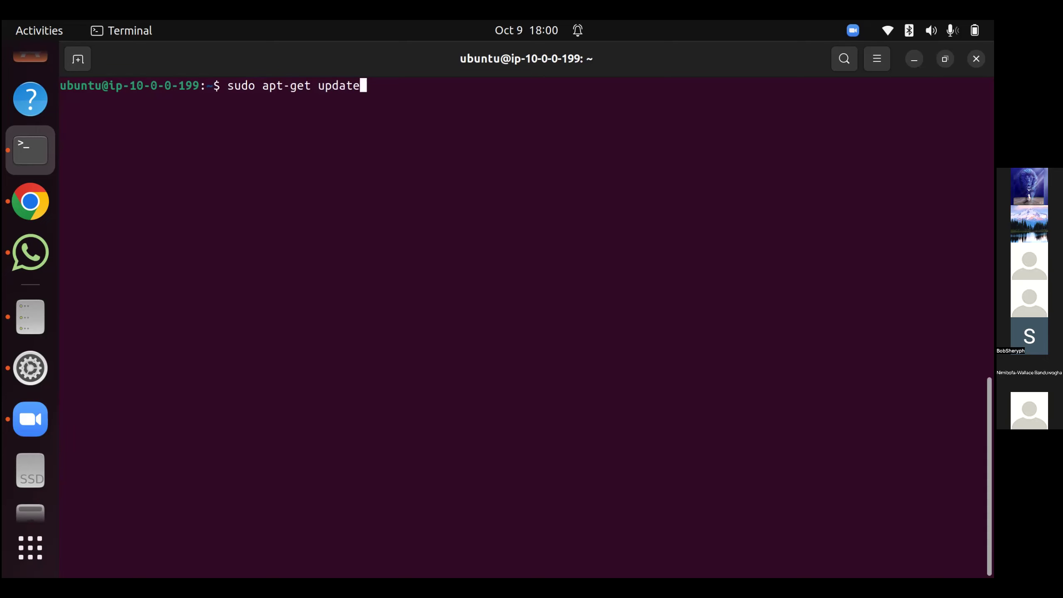
key("Return")
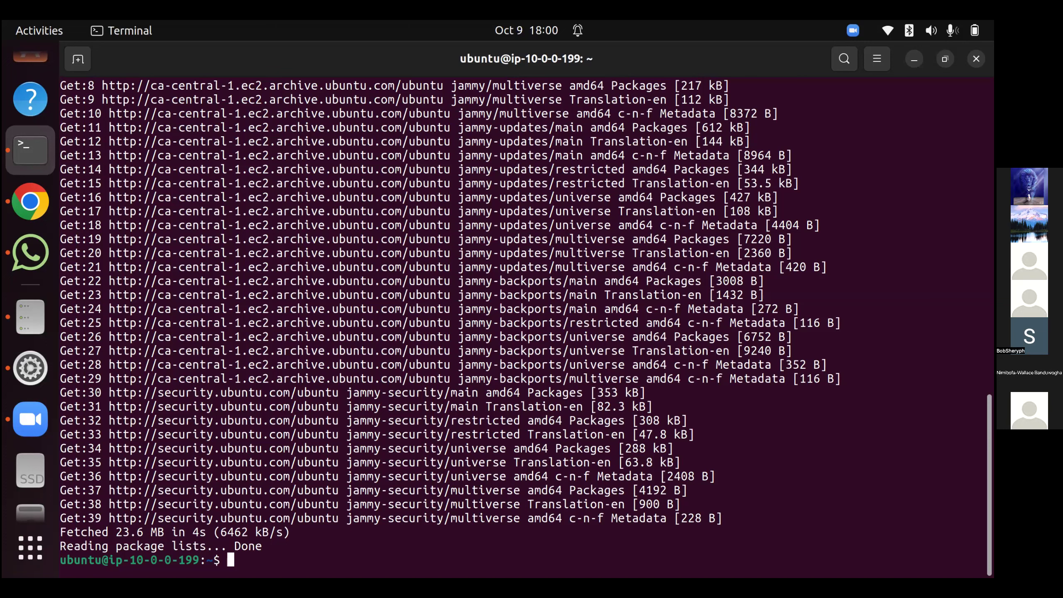
Install the web server with sudo apt install nginx and confirm the installation with Y.
type("sudo apt install ")
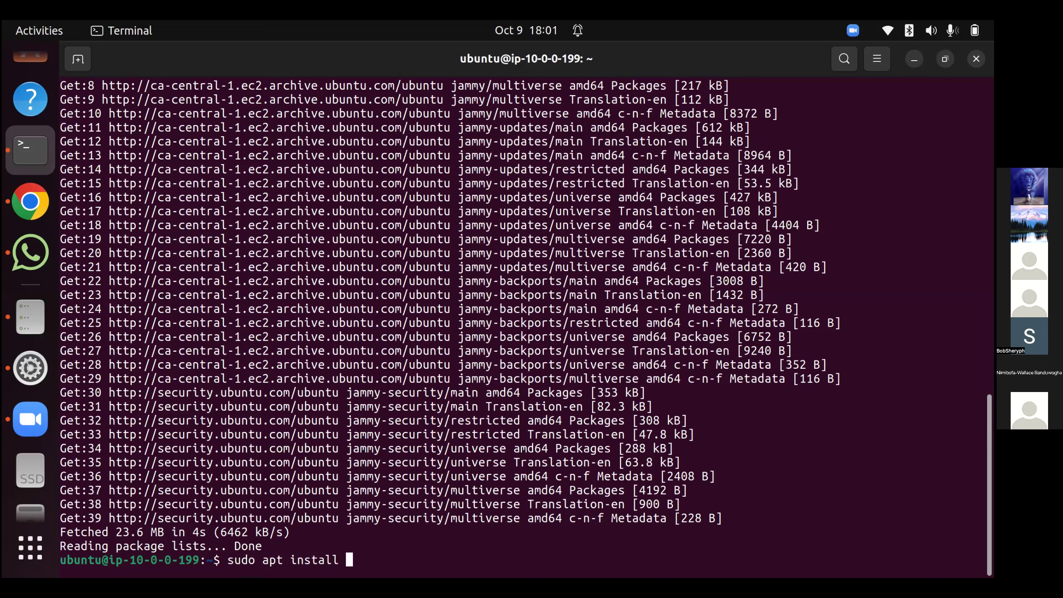
type("e")
key("BackSpace")
type("nginx")
key("Return")
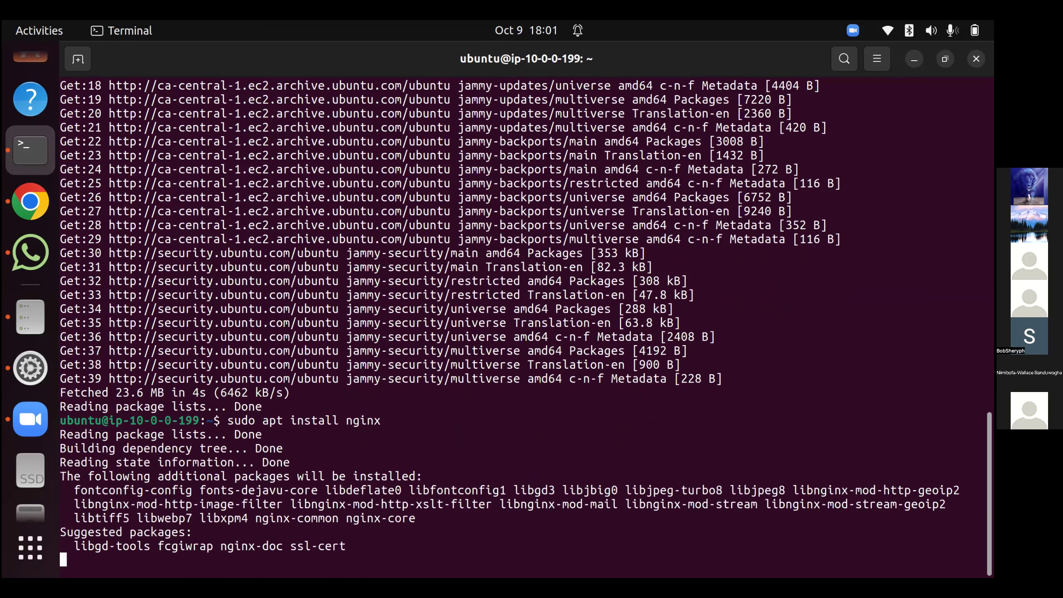
type("Y")
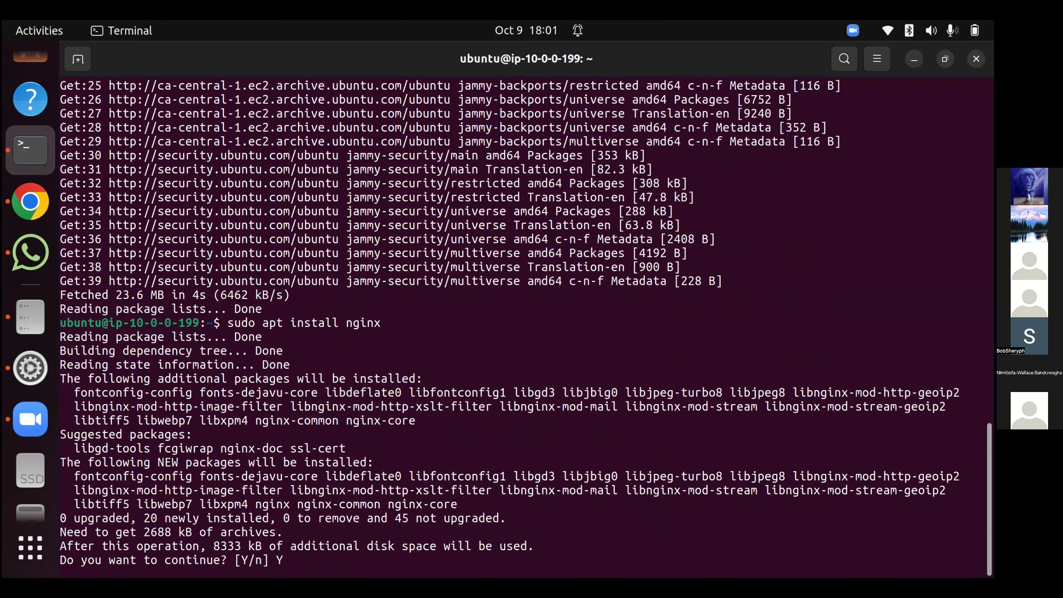
key("Return")
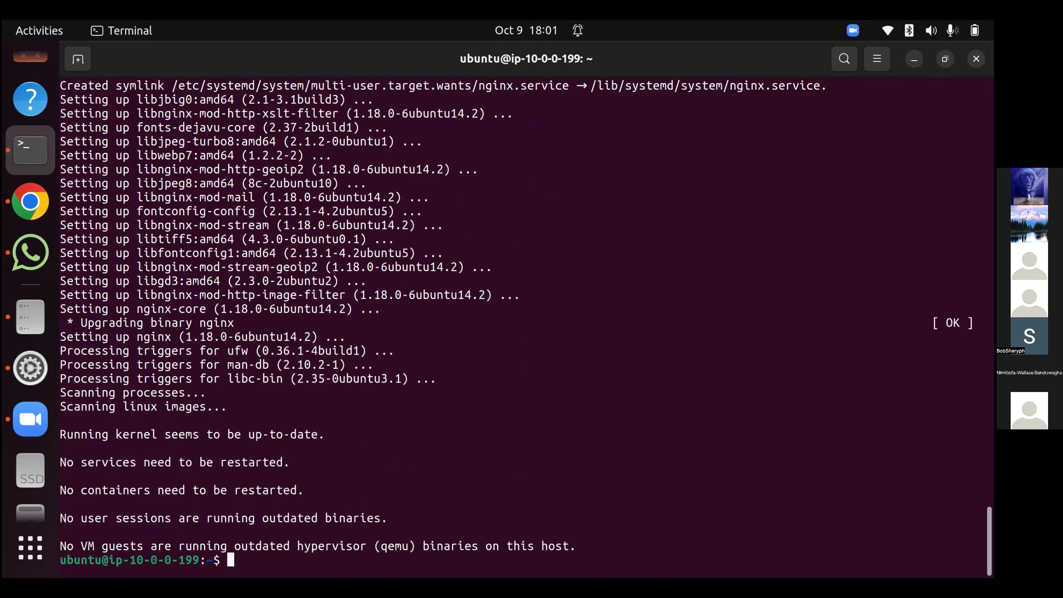
Clear the terminal and start the web server by running sudo service nginx start.
key("ctrl+l")
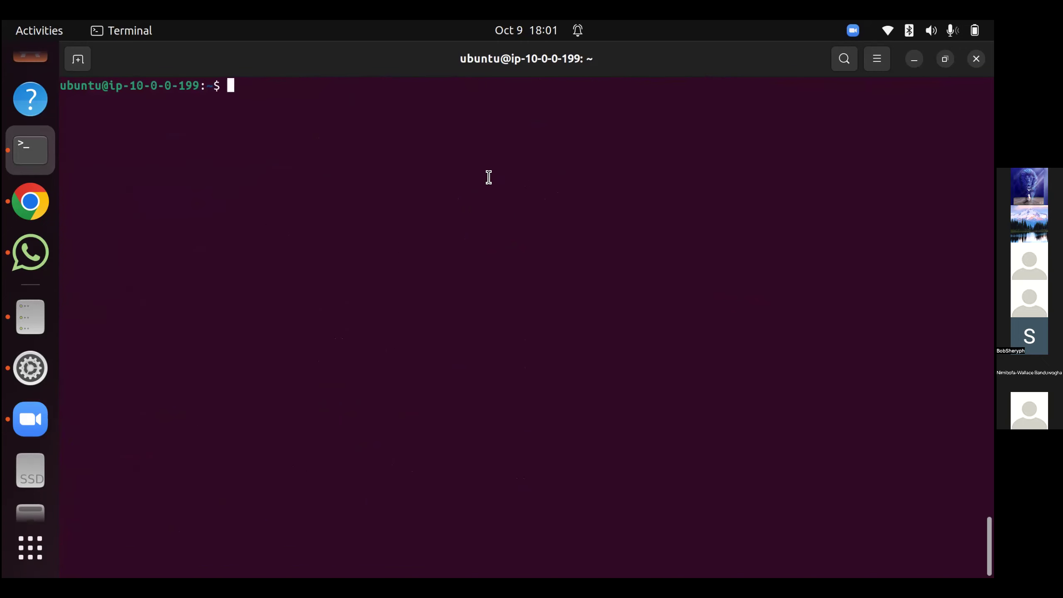
key("Return")
scroll(469, 222, "up", 3)
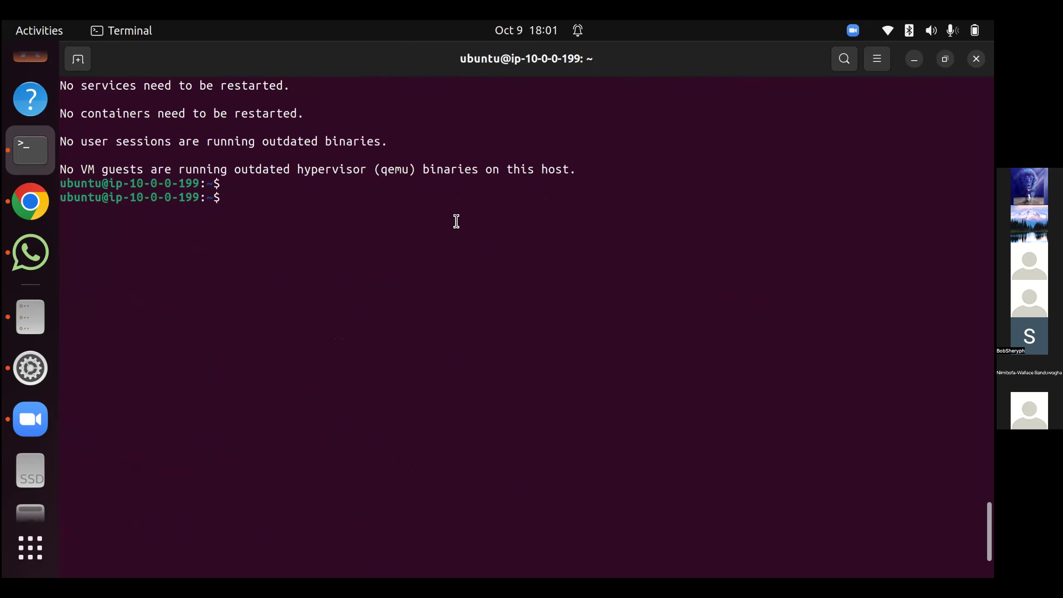
scroll(456, 220, "down", 2)
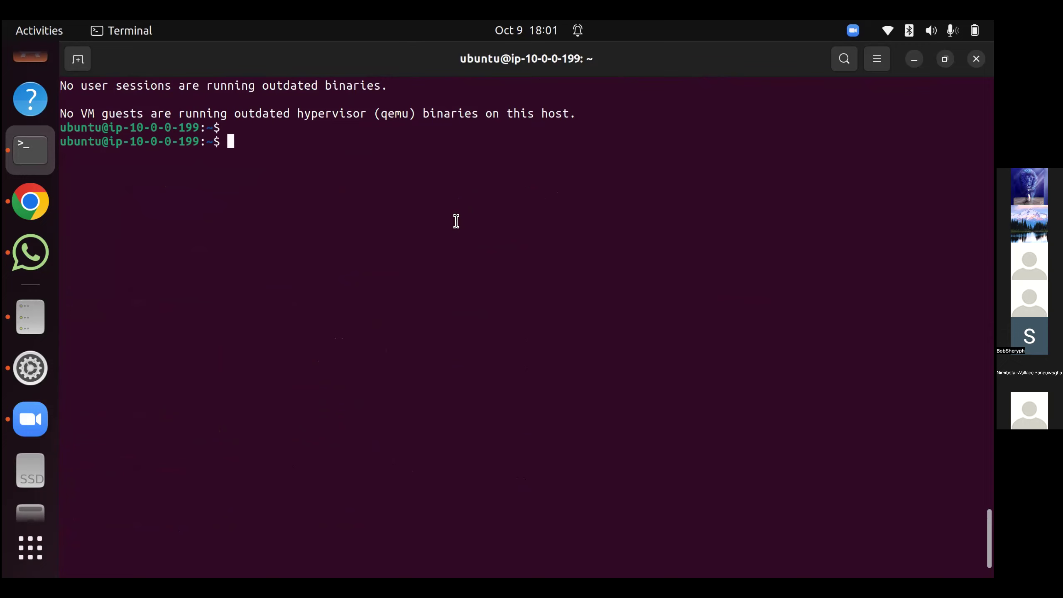
key("ctrl+l")
type("sudo s")
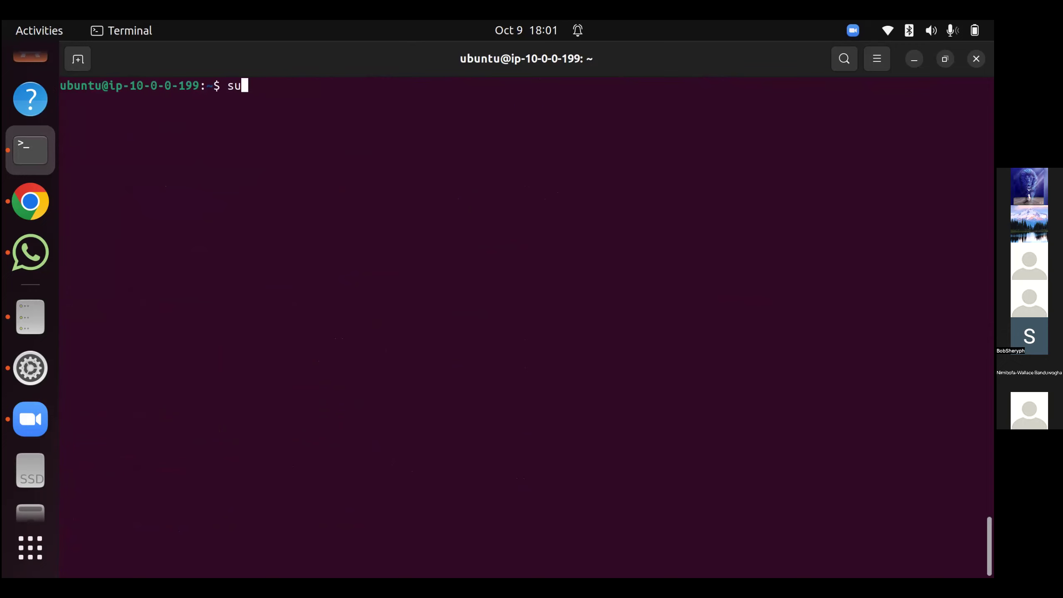
type("ervice nginx start")
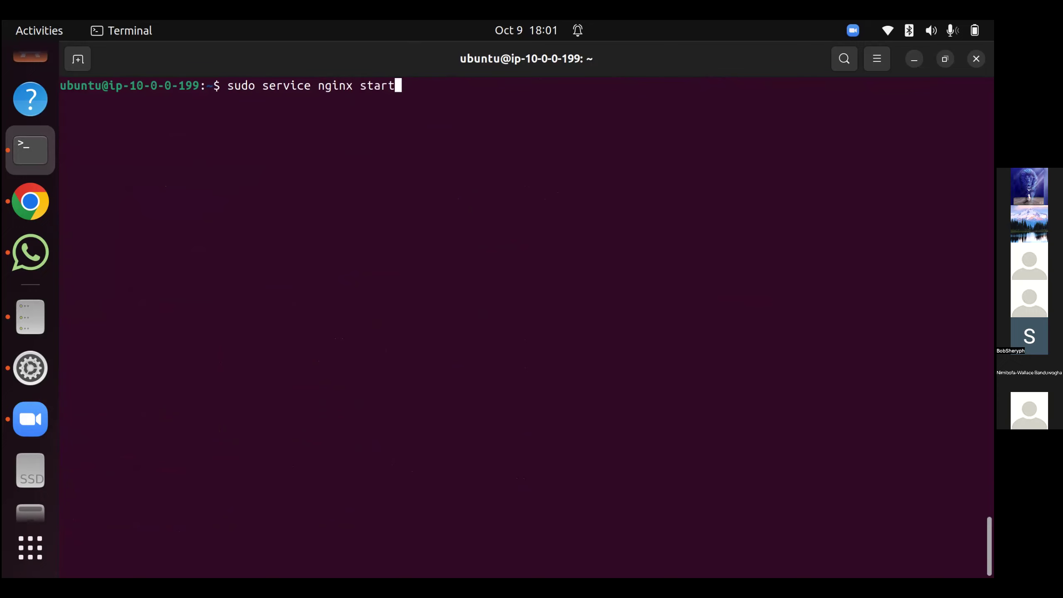
key("Return")
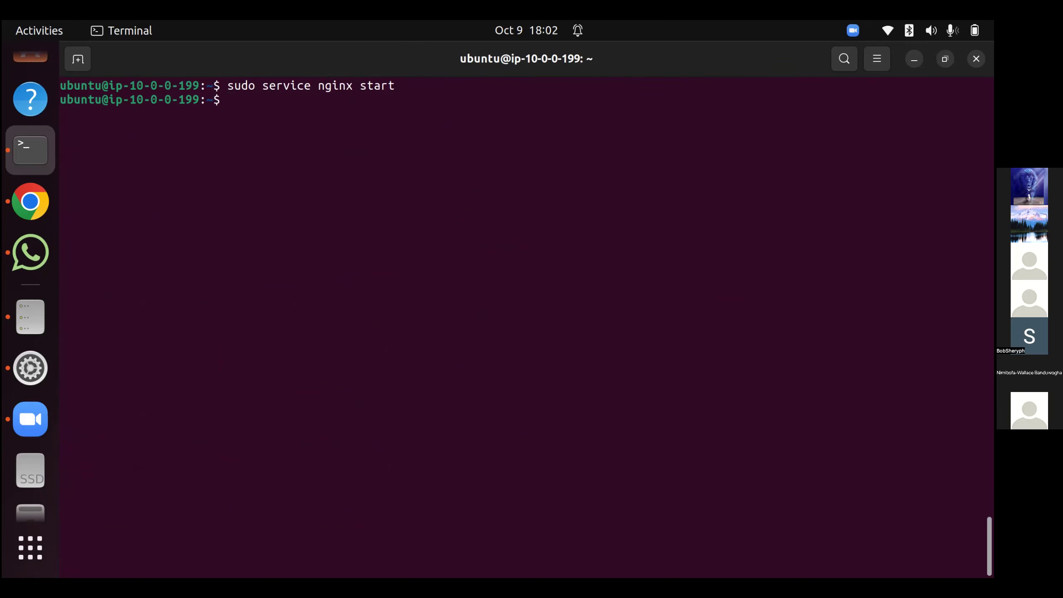
Switch to Chrome and copy the public IP 3.96.185.242 from the end of the example SSH command.
left_click(31, 201)
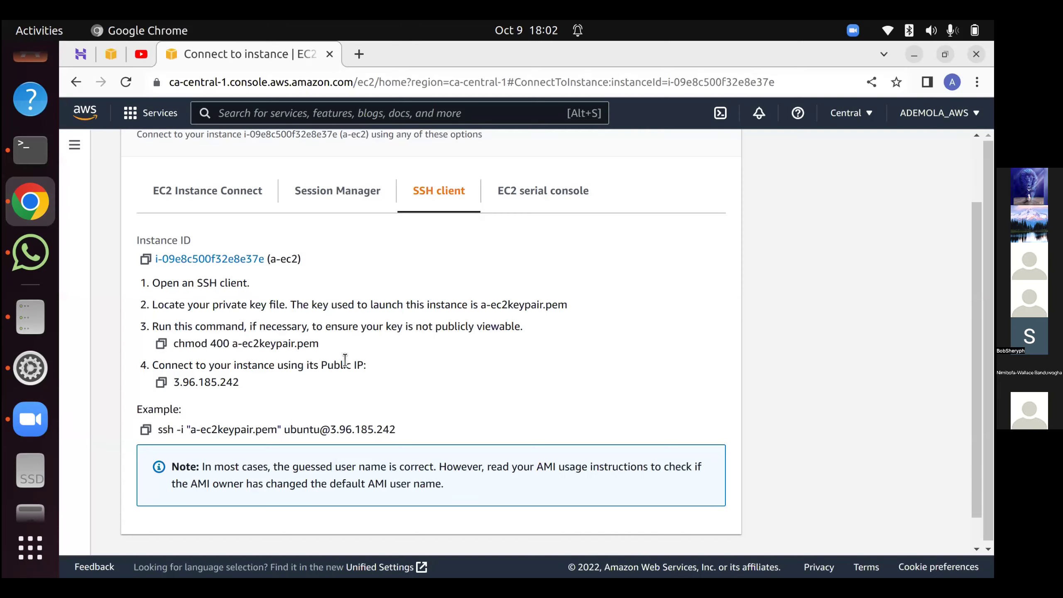
left_click_drag(395, 429, 330, 429)
right_click(334, 428)
left_click(359, 441)
left_click(31, 150)
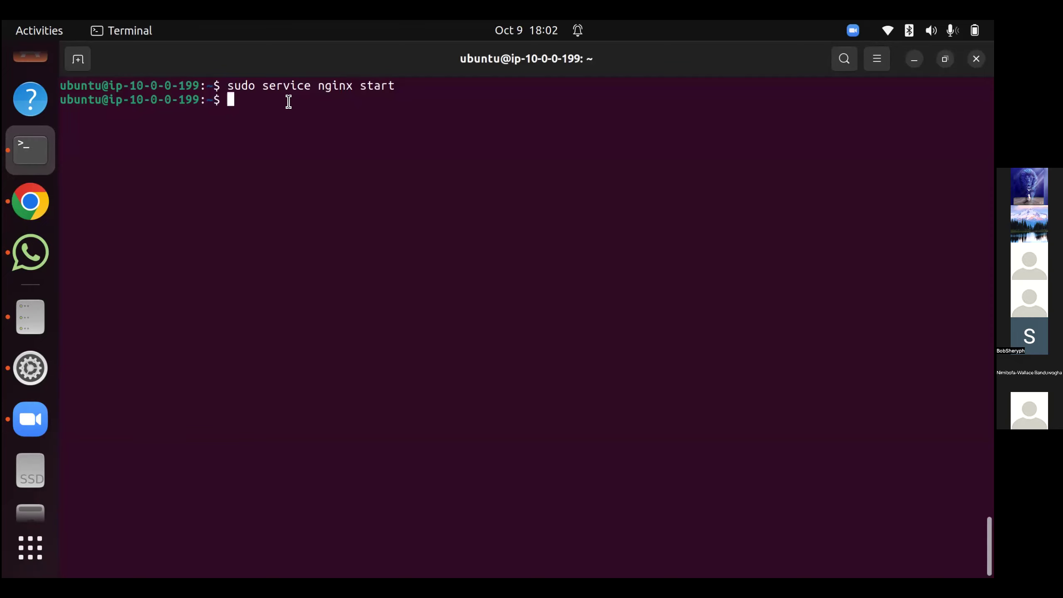
key("ctrl+shift+v")
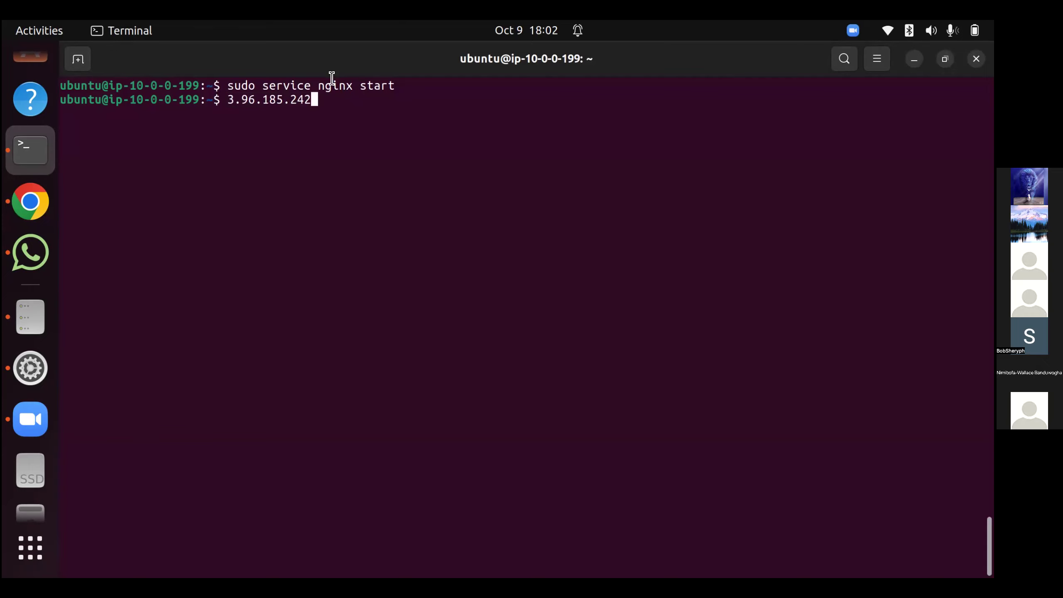
left_click_drag(328, 100, 228, 103)
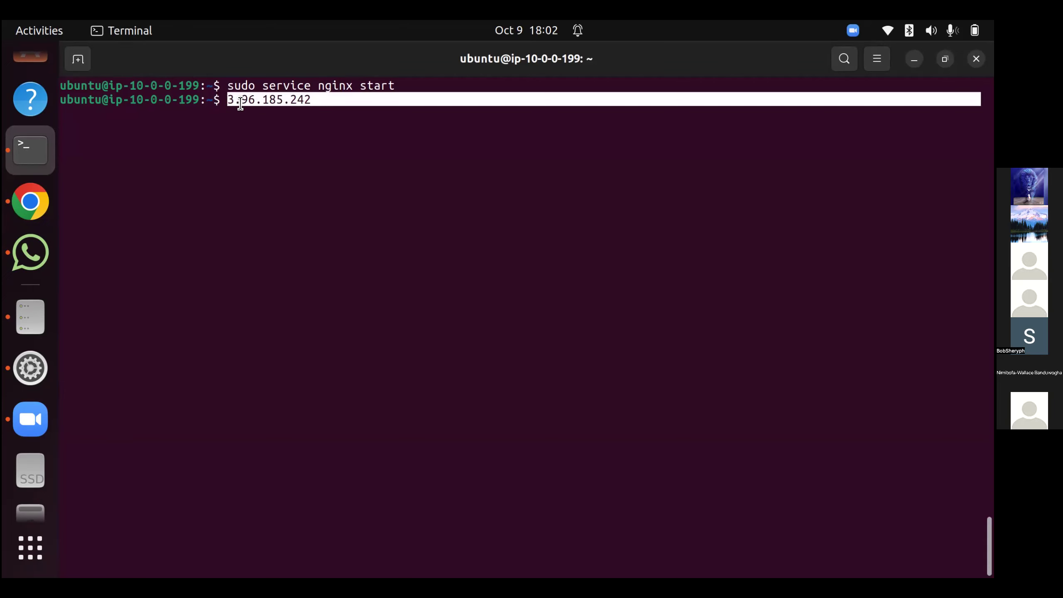
left_click(245, 100)
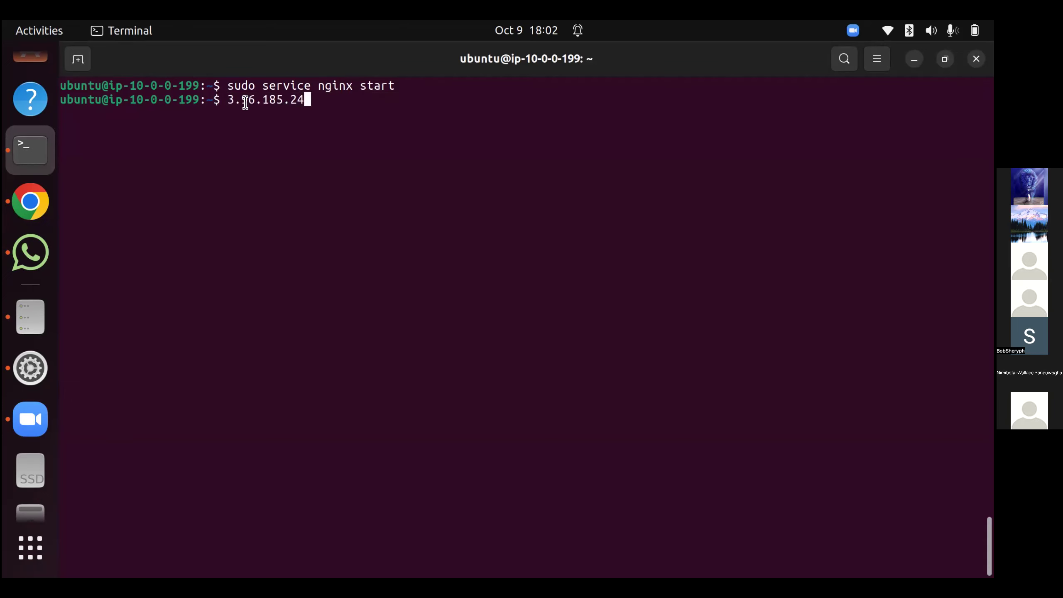
Switch to Chrome, restore its window to a smaller size and enter the address 3.96.185.242 in a new tab.
left_click(31, 201)
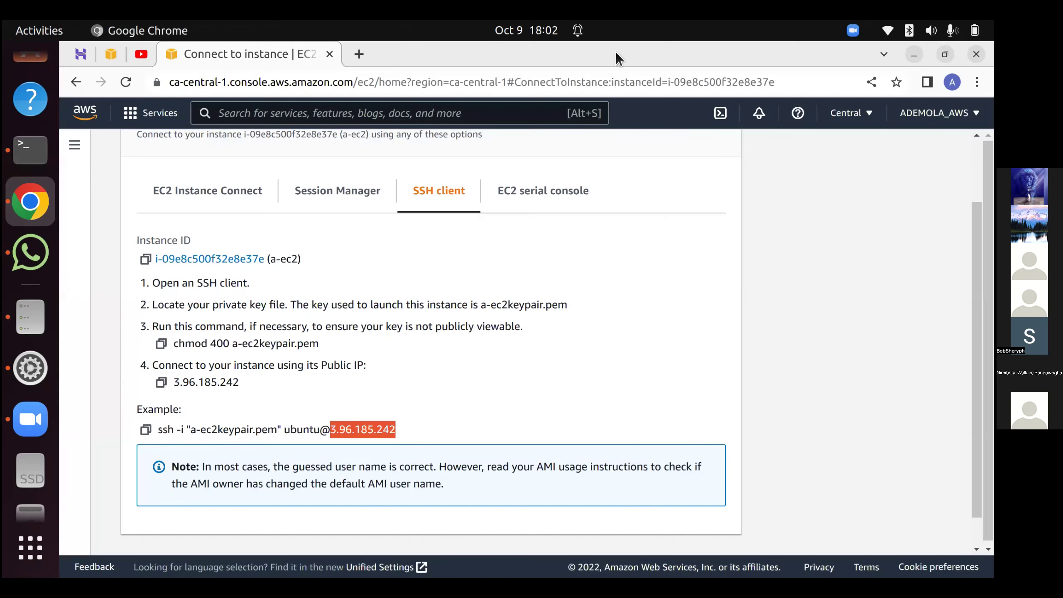
left_click_drag(812, 60, 523, 128)
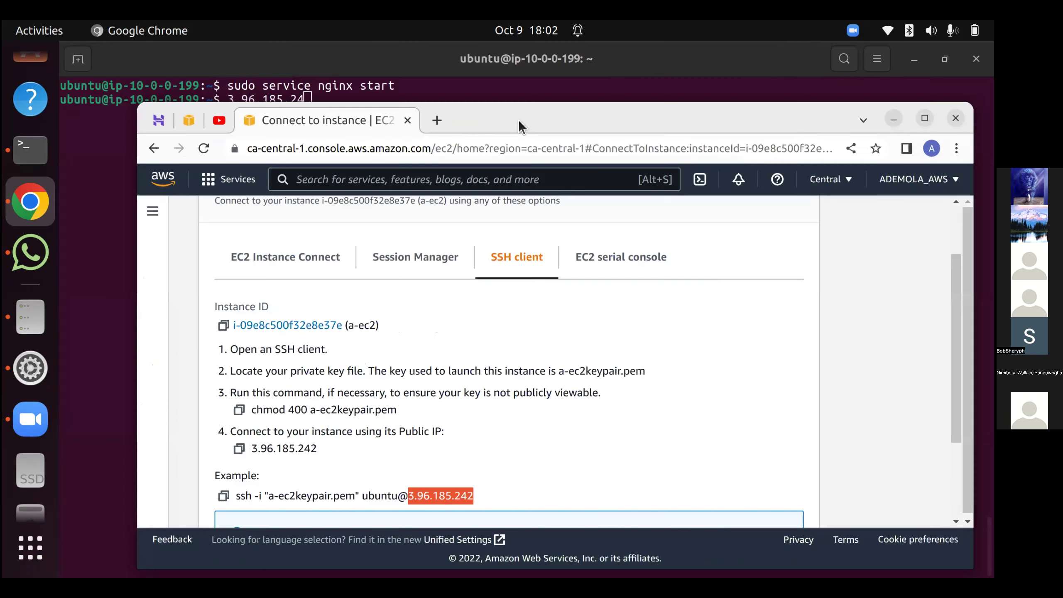
left_click(438, 122)
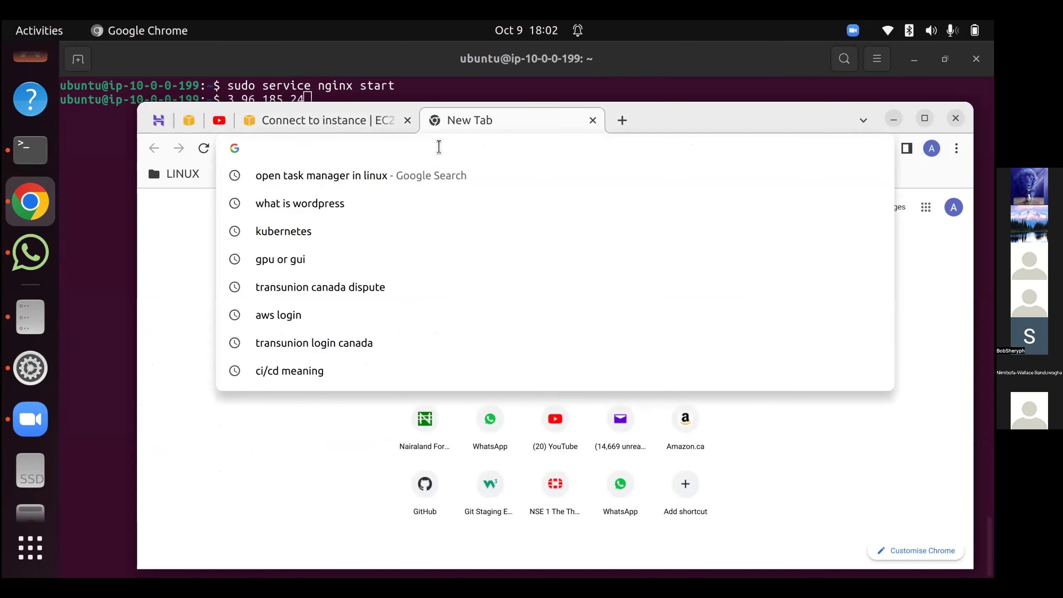
key("ctrl+v")
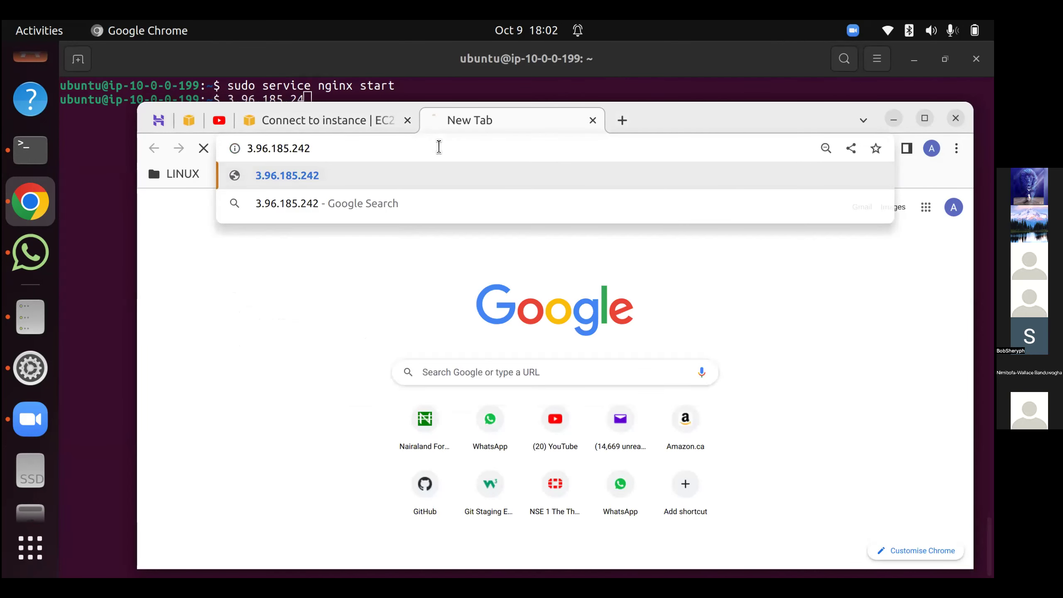
Load the web page at 3.96.185.242 and open the same address again in a new tab.
key("Return")
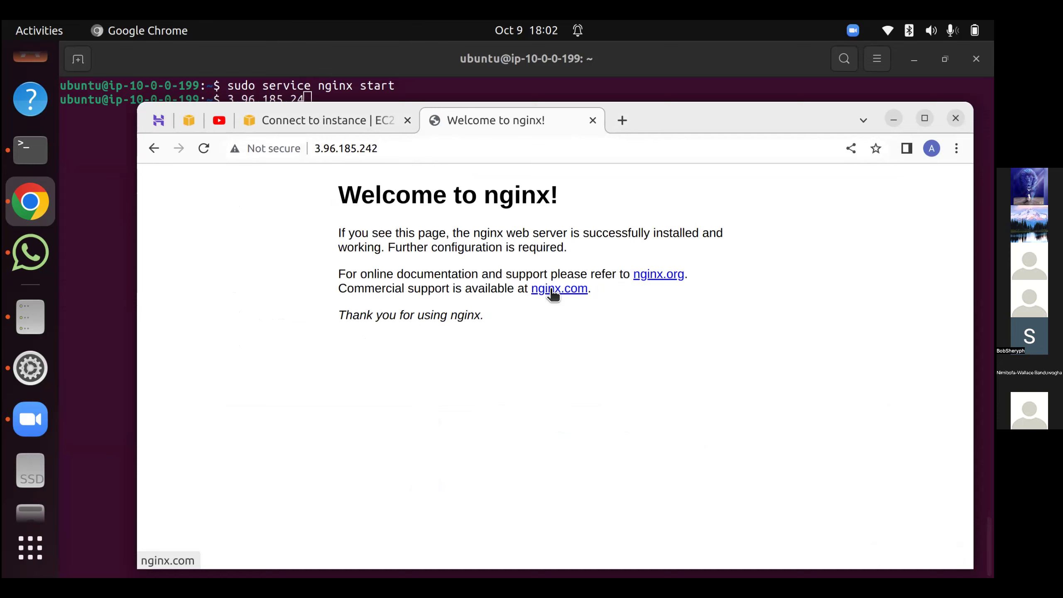
left_click(312, 144)
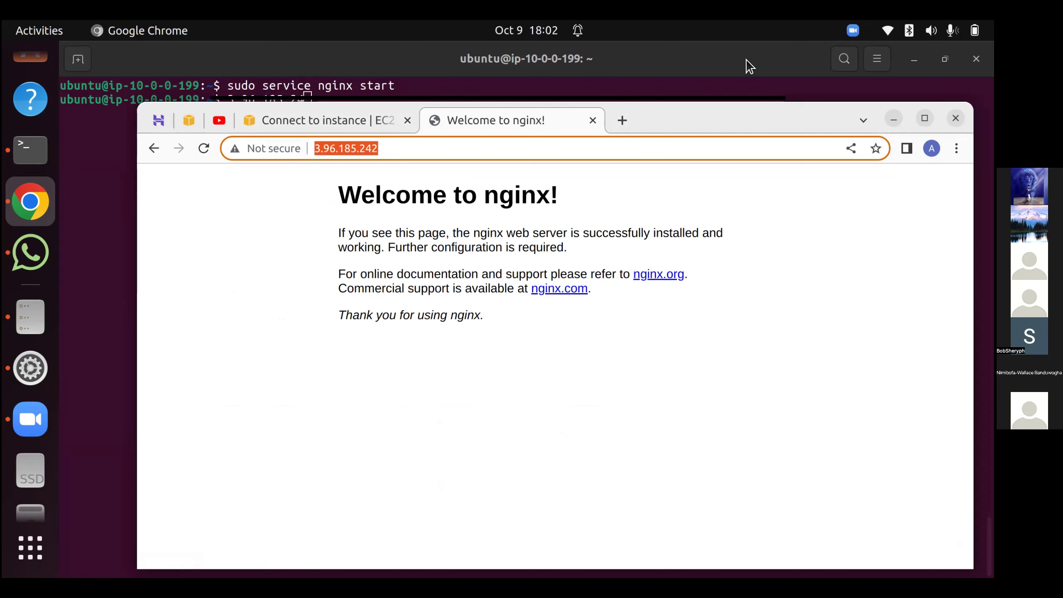
left_click(794, 101)
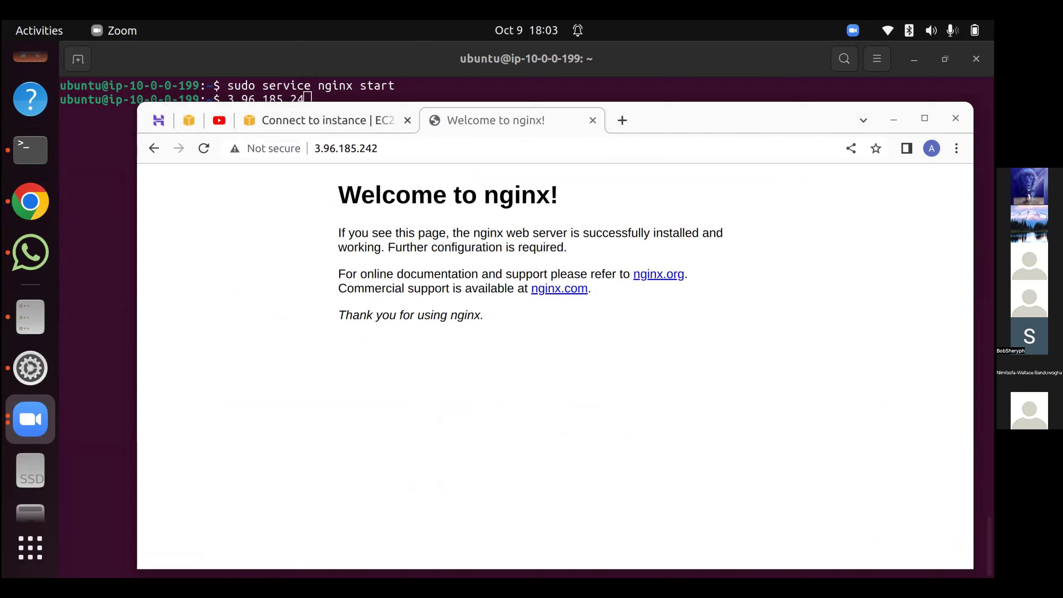
left_click(625, 199)
key("ctrl+l")
key("alt+Return")
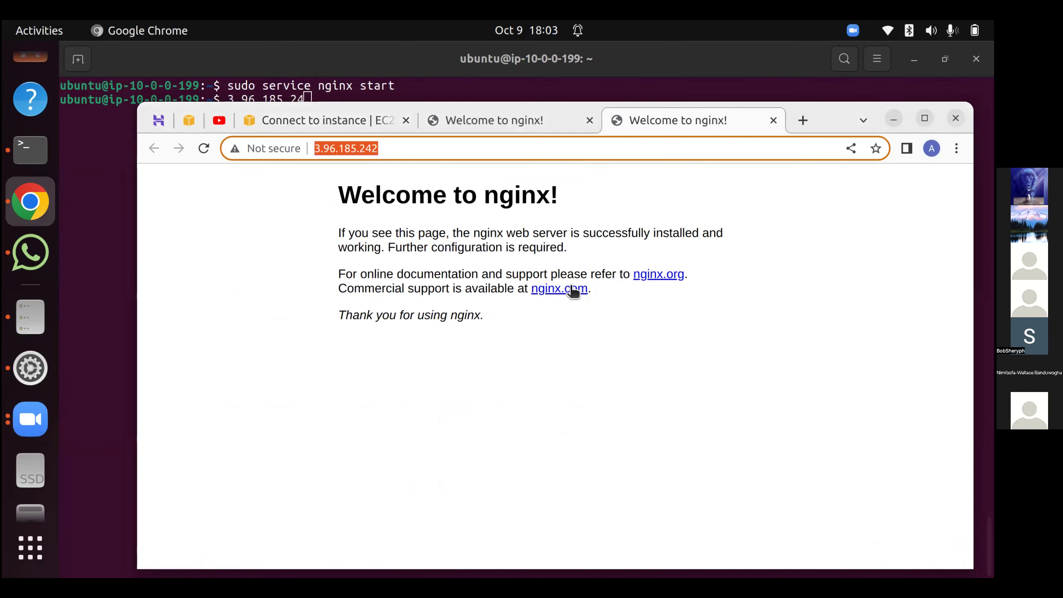
Follow the nginx.com link on the welcome page and read through the page it opens.
left_click(567, 290)
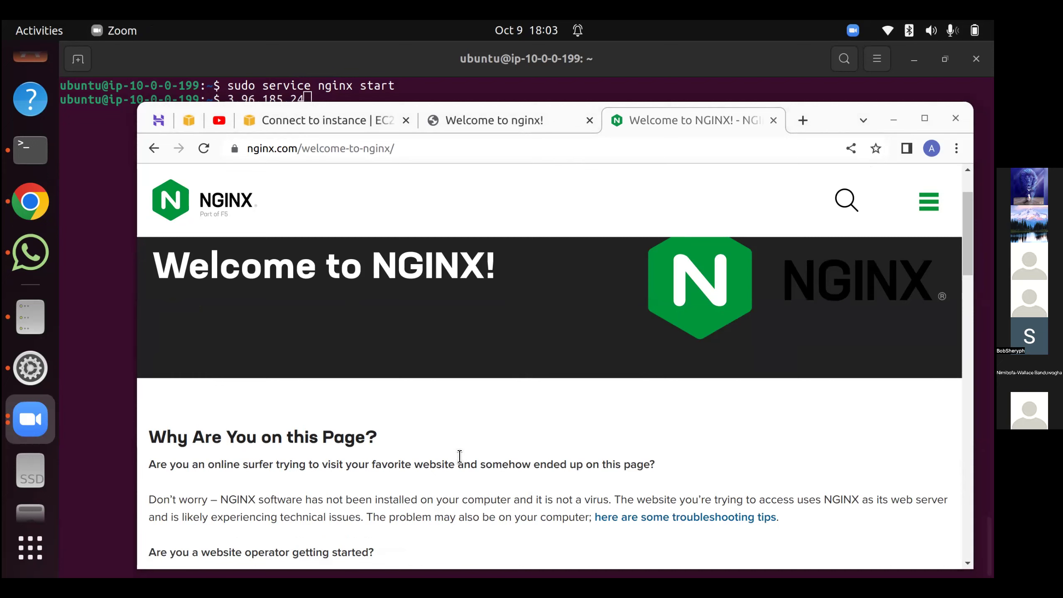
left_click(704, 163)
scroll(374, 355, "down", 5)
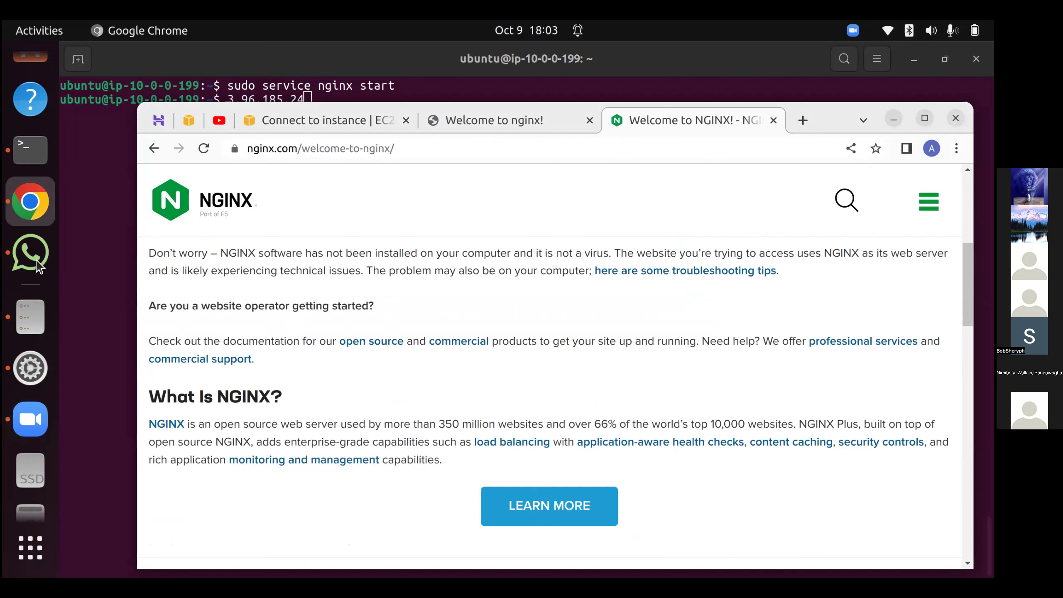
scroll(419, 242, "up", 2)
scroll(421, 238, "up", 5)
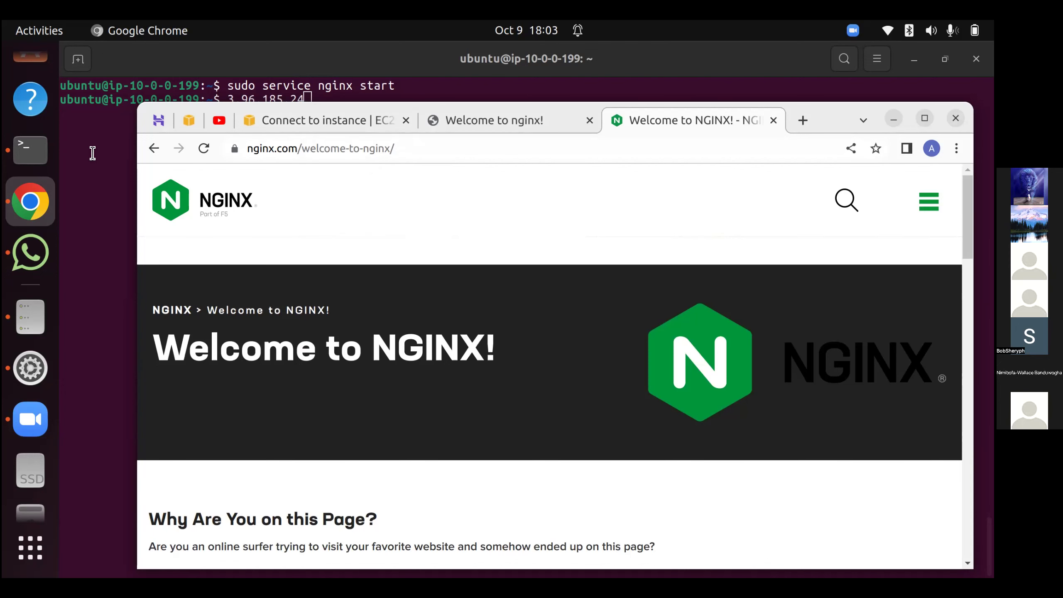
Return to the Connect to instance page and examine the SSH client instructions for a-ec2.
left_click(303, 121)
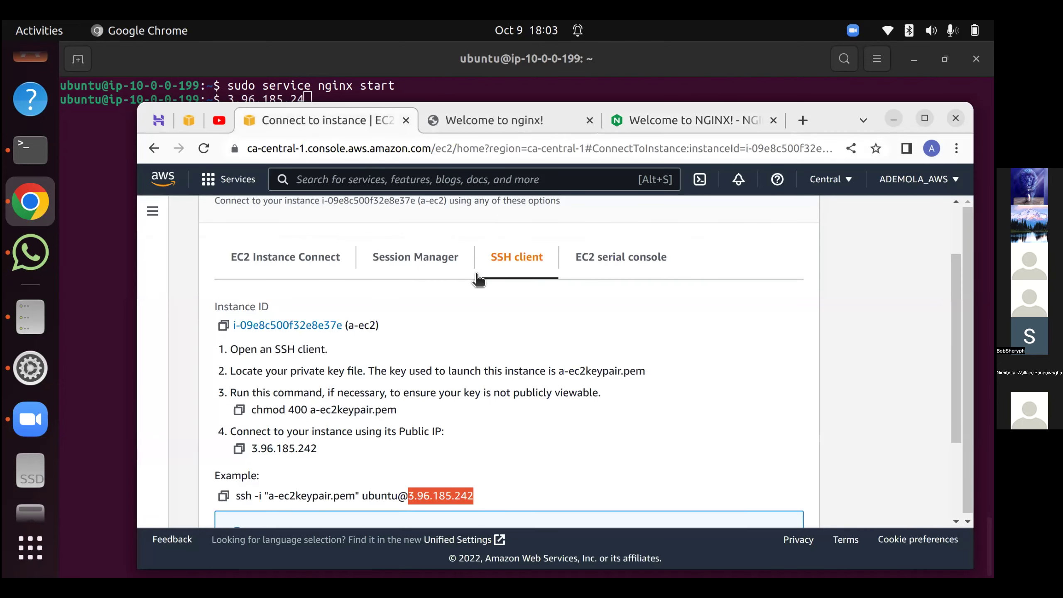
left_click(480, 431)
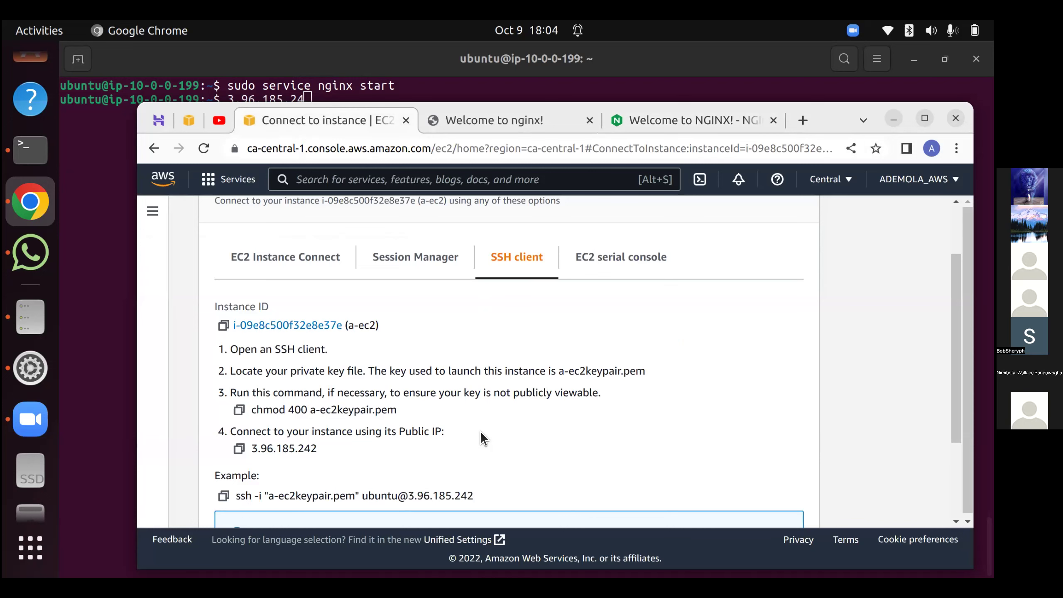
scroll(469, 419, "down", 2)
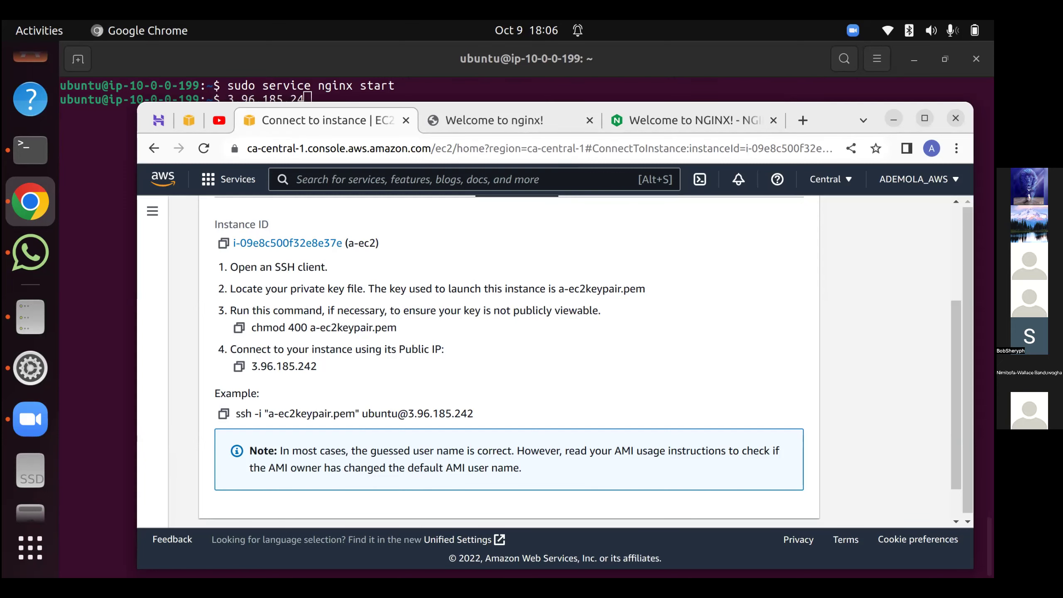
Maximize the browser window and open the EC2 Instances list.
left_click(925, 118)
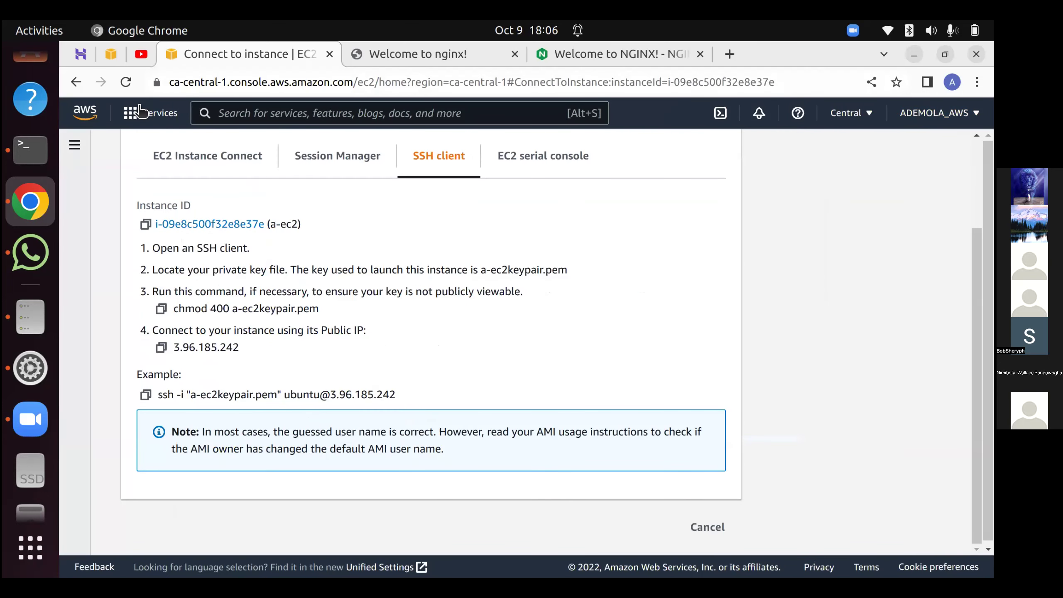
left_click(73, 145)
scroll(106, 287, "down", 1)
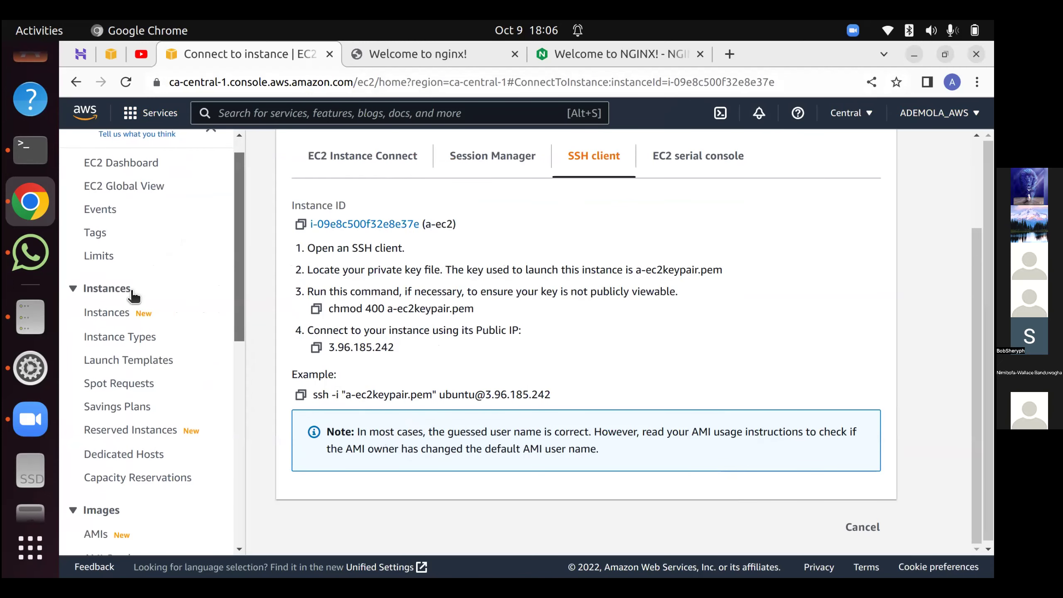
left_click(98, 317)
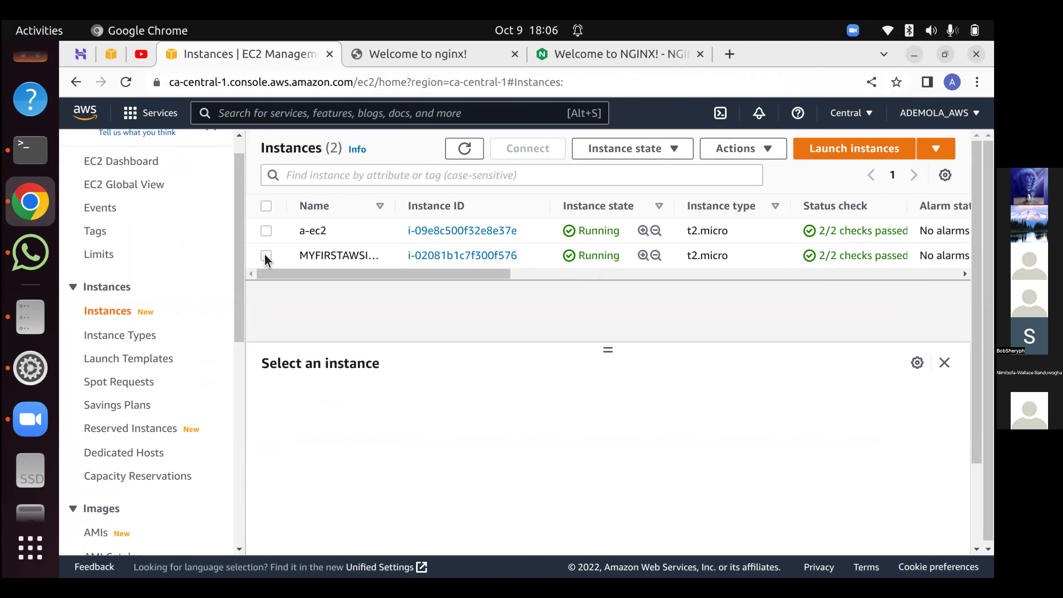
left_click(266, 255)
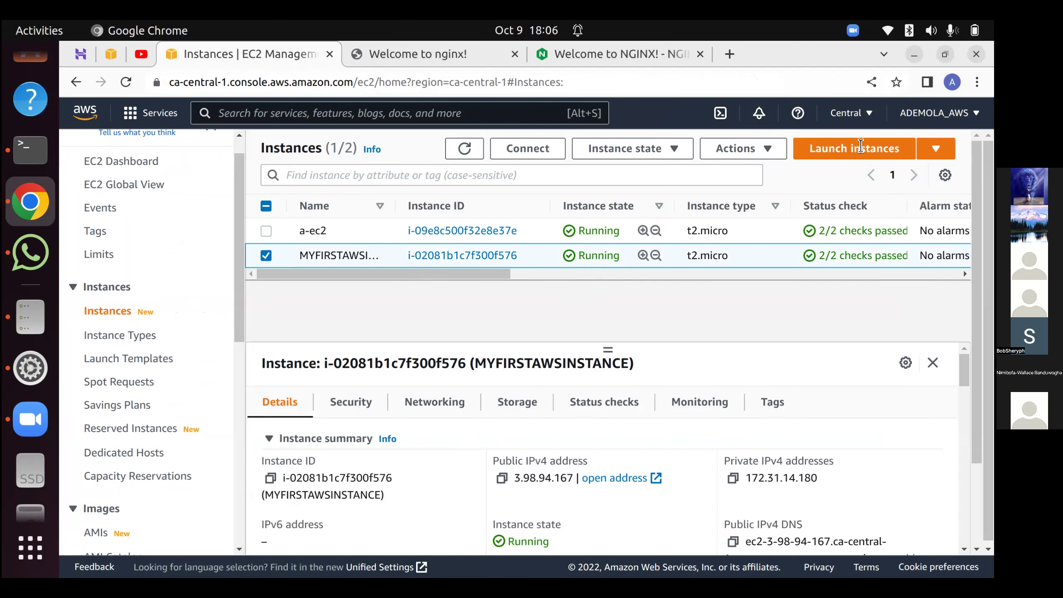
left_click(761, 159)
scroll(413, 404, "down", 1)
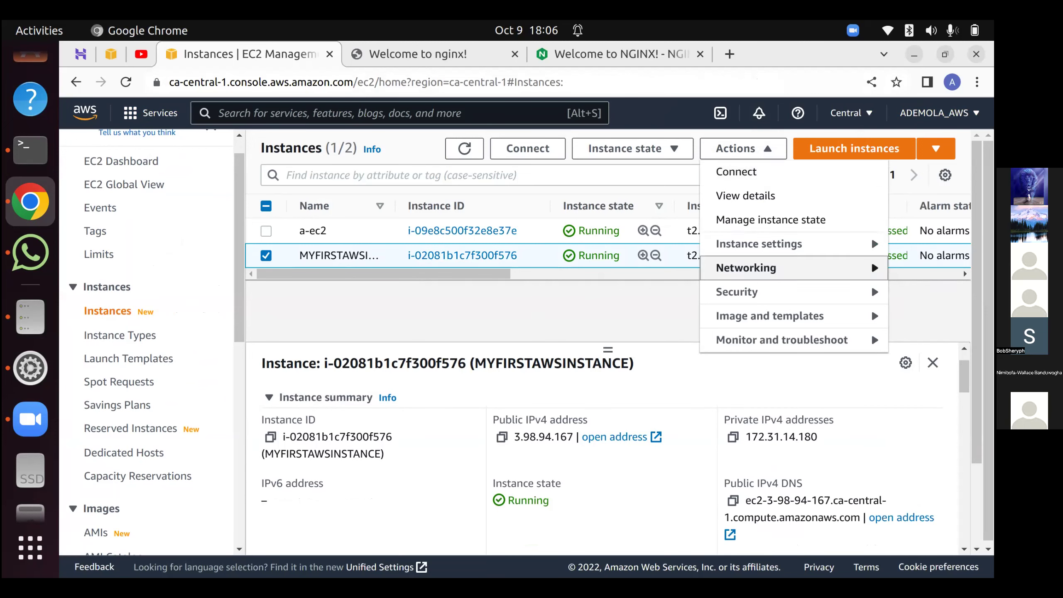
scroll(871, 237, "down", 1)
left_click(905, 363)
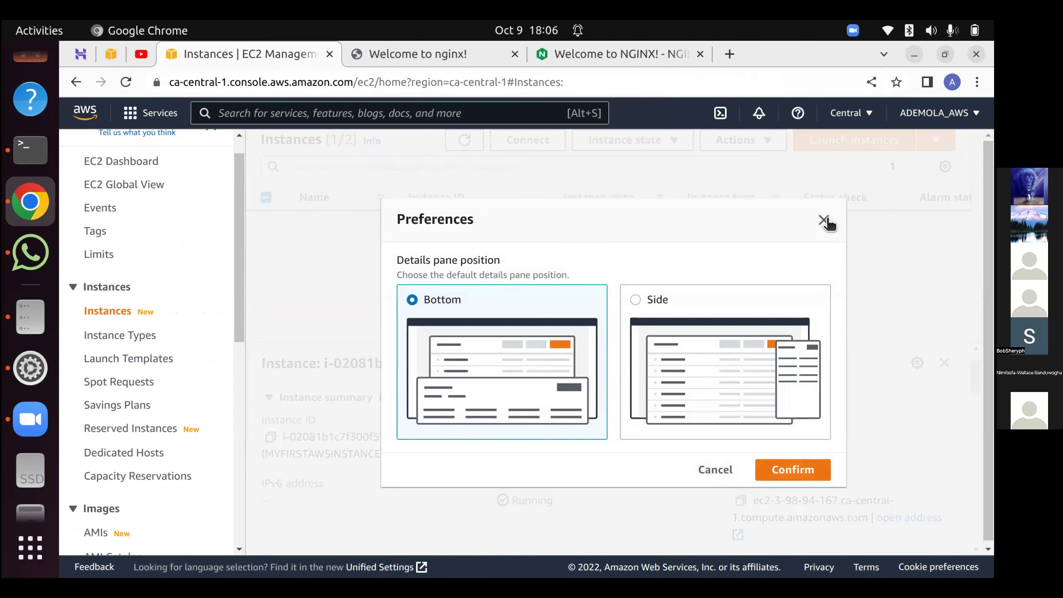
left_click(823, 220)
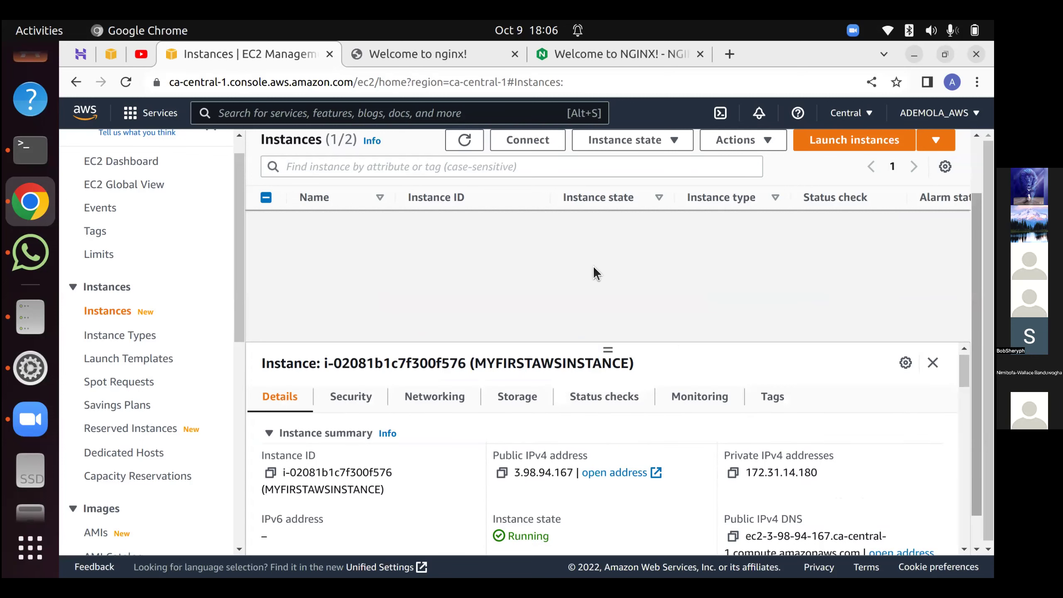
left_click(758, 151)
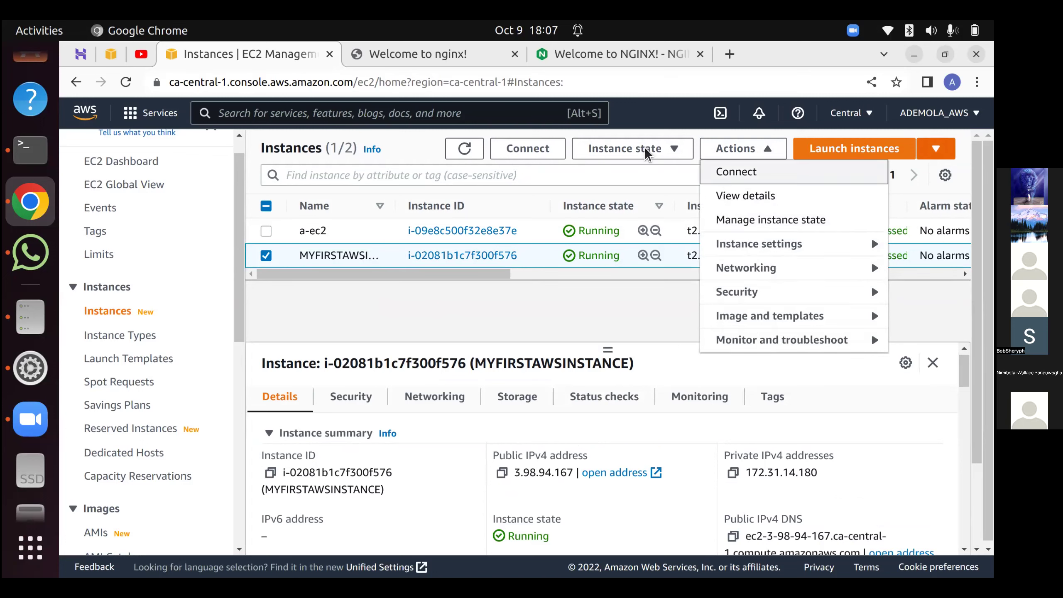
left_click(936, 148)
mouse_move(383, 259)
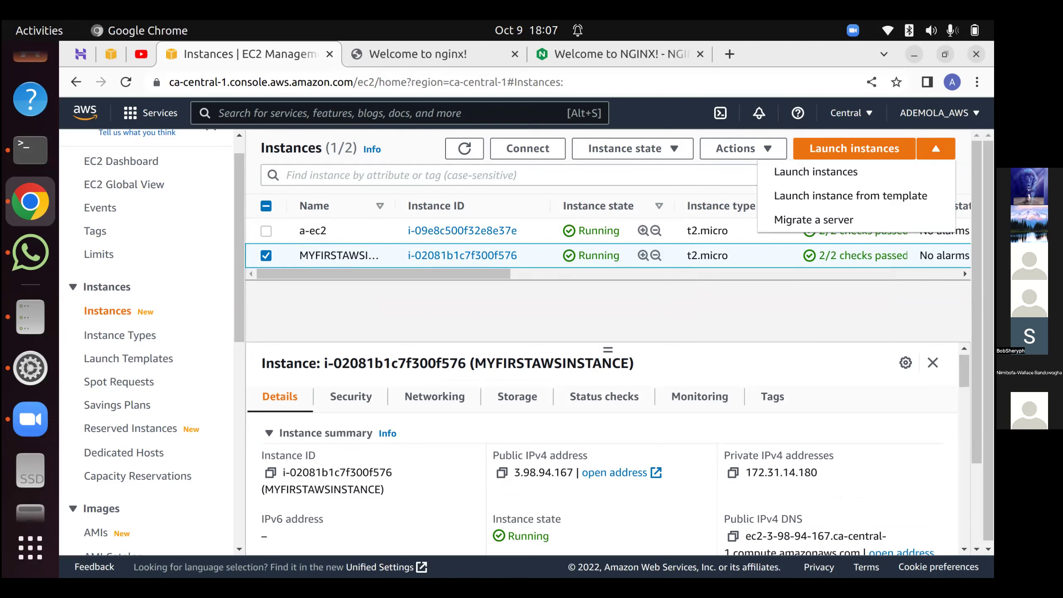
scroll(429, 260, "right", 10)
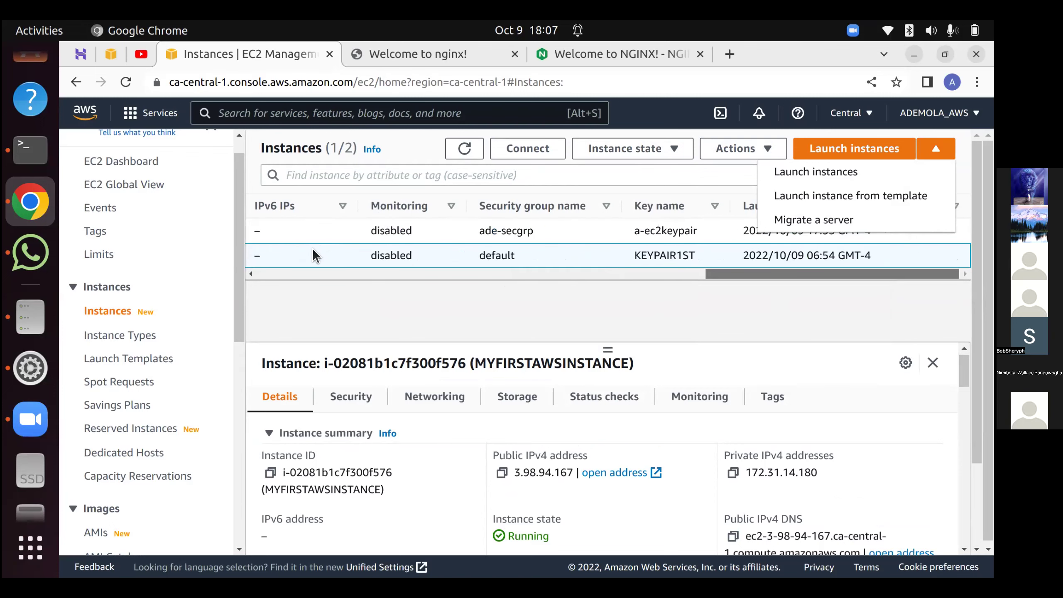
scroll(312, 248, "left", 3)
scroll(314, 323, "left", 5)
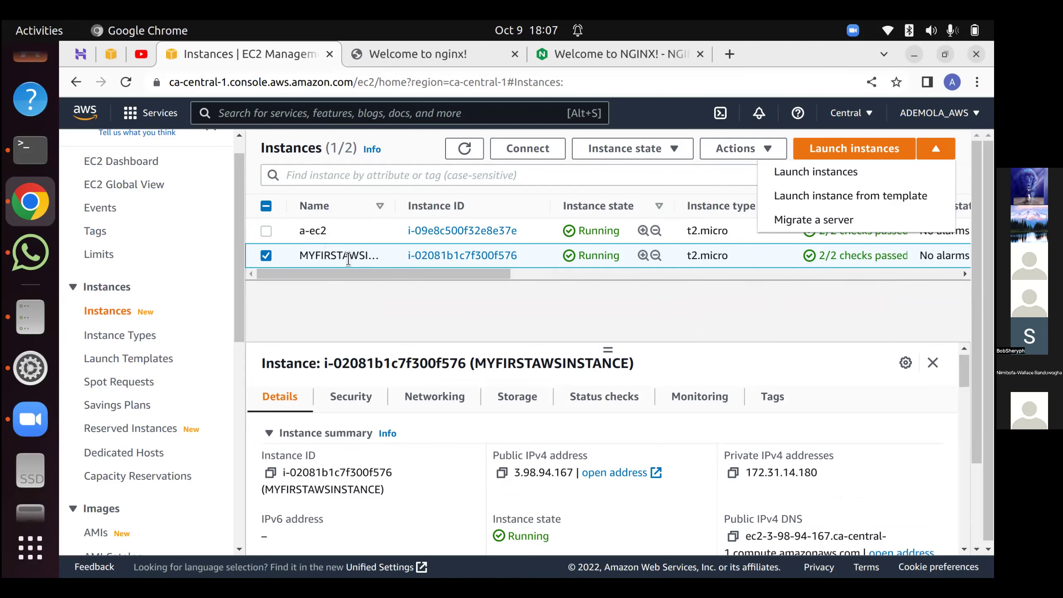
left_click(266, 255)
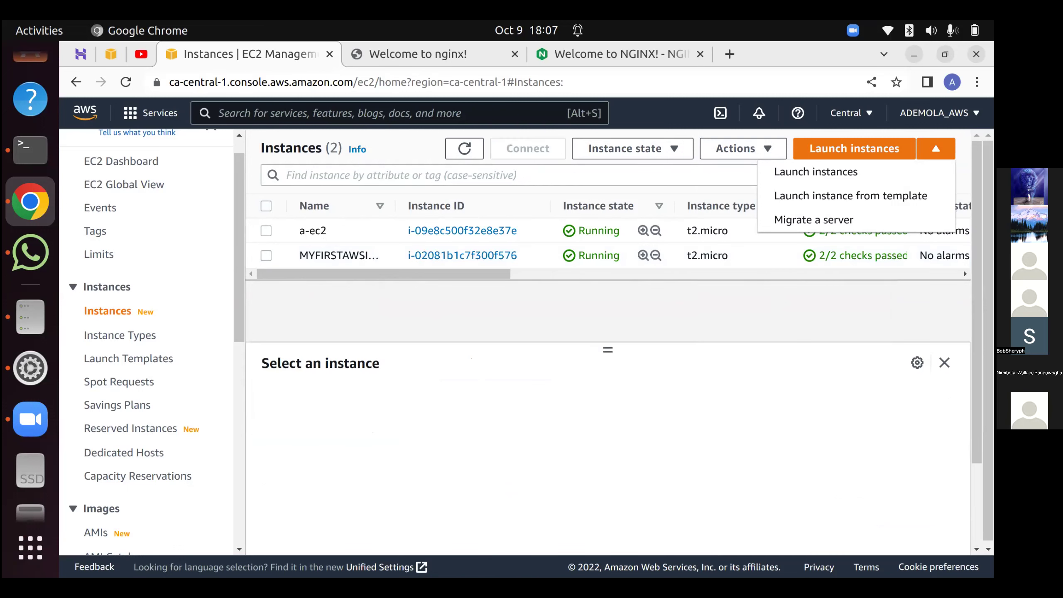
left_click(936, 149)
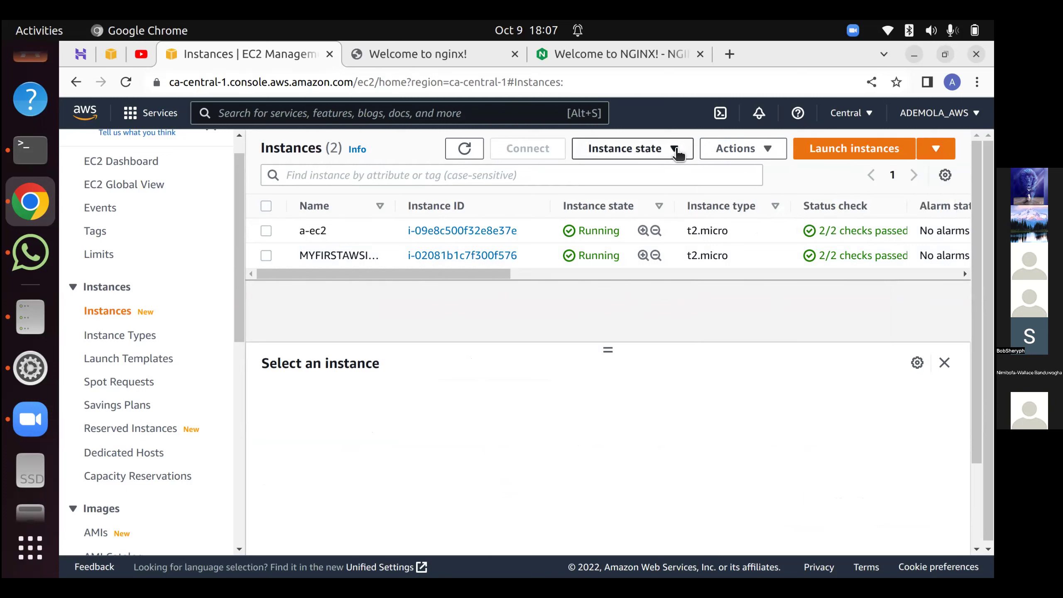
Select MYFIRSTAWSINSTANCE in the instances list, look through its details and collapse the details pane.
left_click(266, 255)
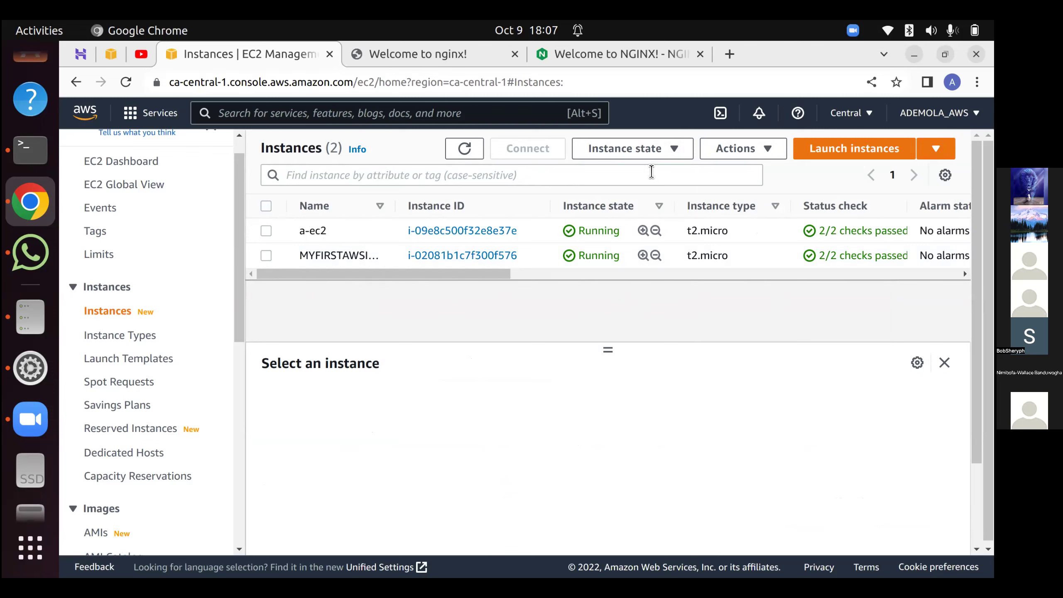
left_click(676, 151)
key("Down")
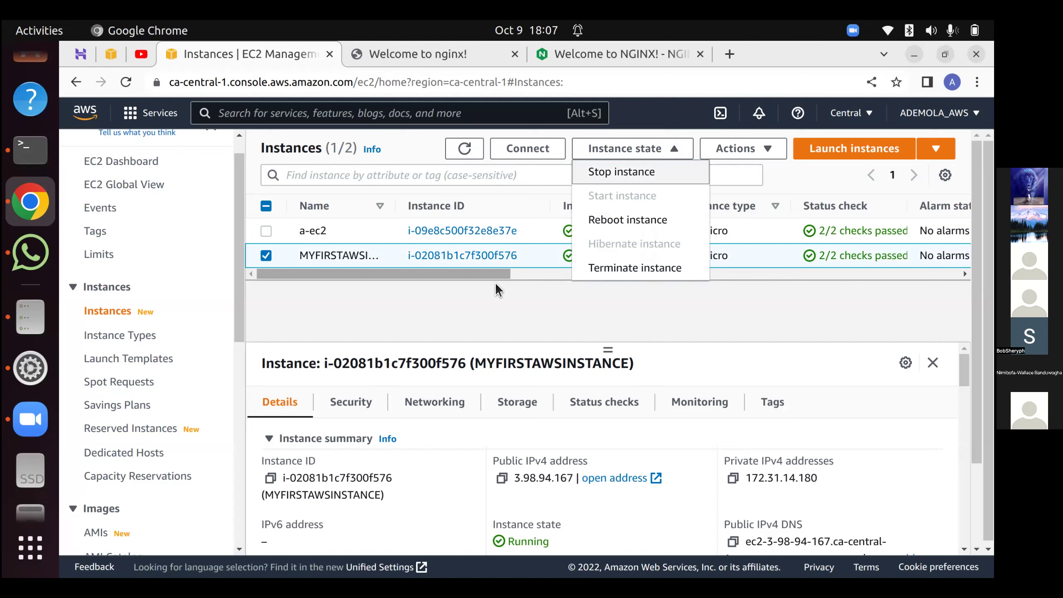
scroll(495, 283, "right", 10)
scroll(557, 413, "left", 10)
scroll(567, 418, "down", 10)
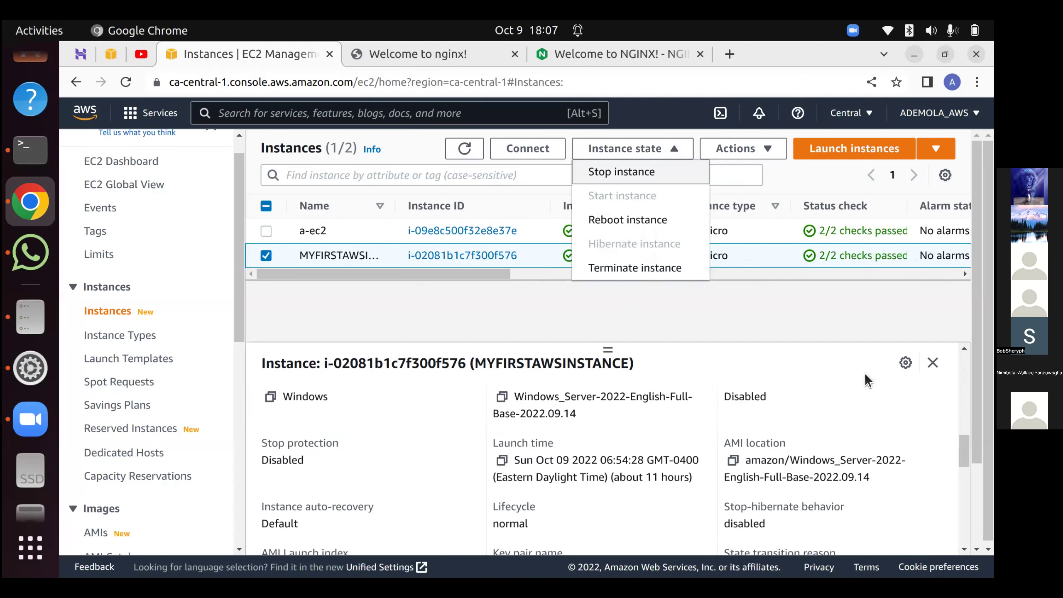
scroll(868, 380, "down", 10)
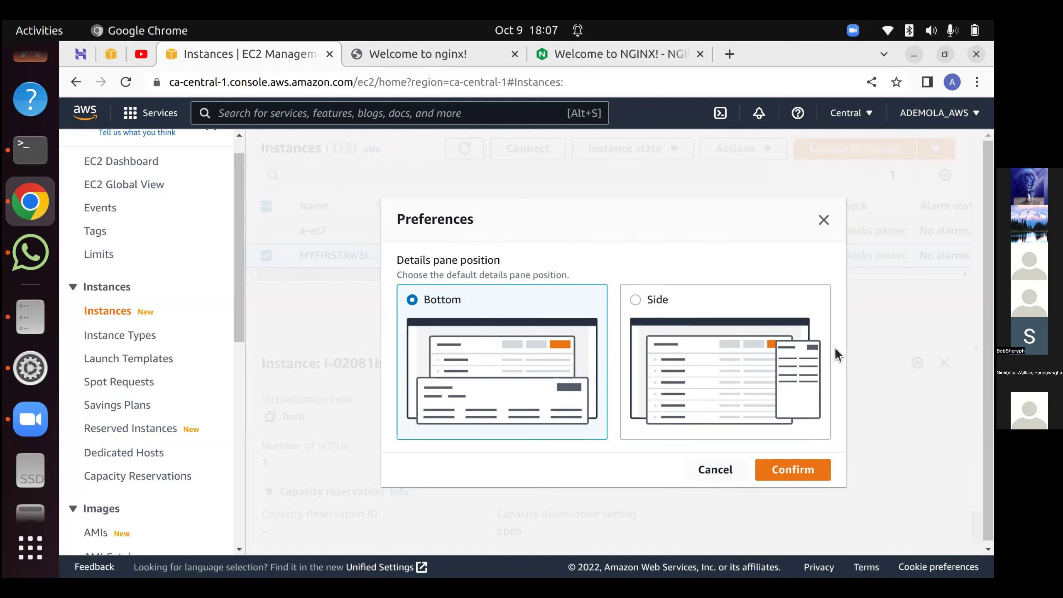
left_click(715, 470)
left_click(933, 363)
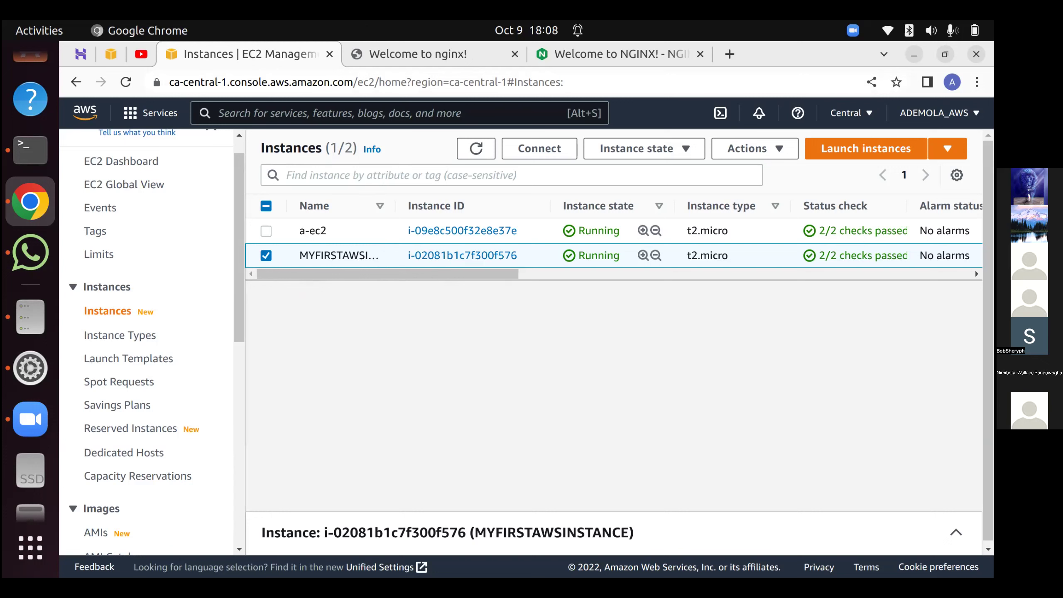
Terminate the selected instance MYFIRSTAWSINSTANCE and confirm the termination.
left_click(676, 155)
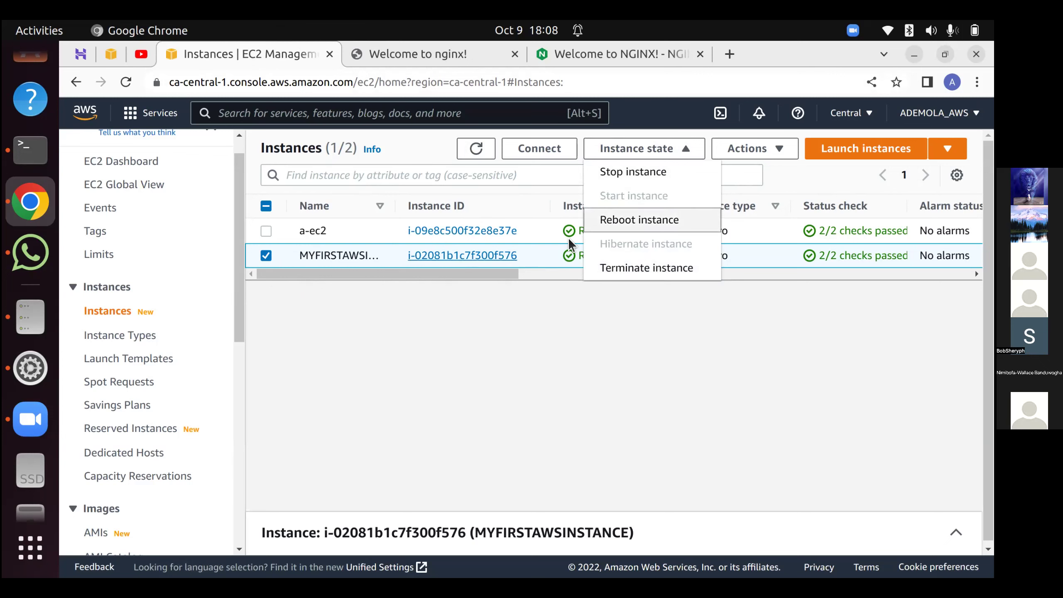
left_click(625, 269)
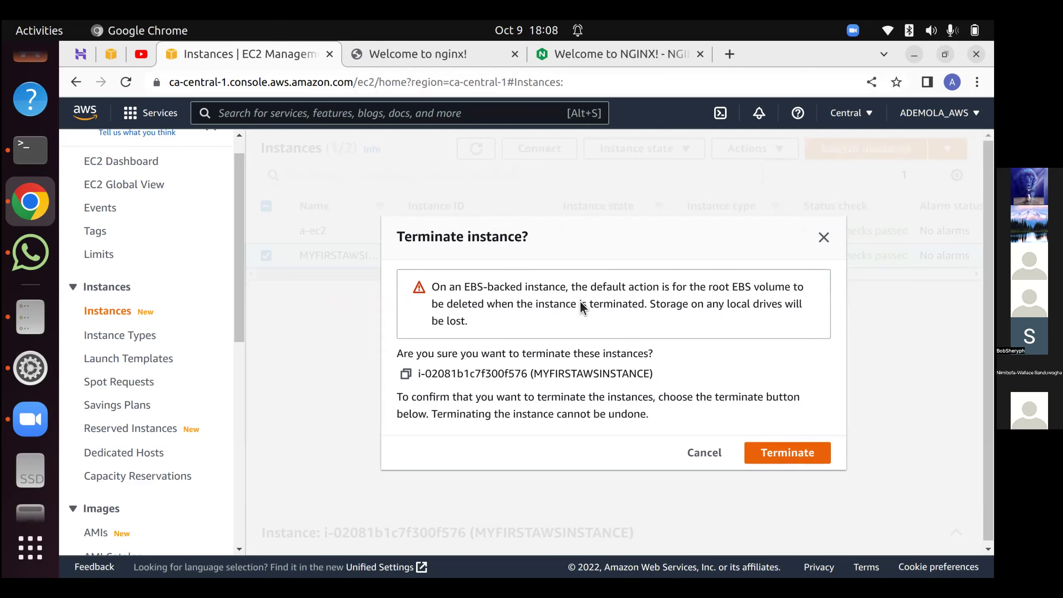
key("Return")
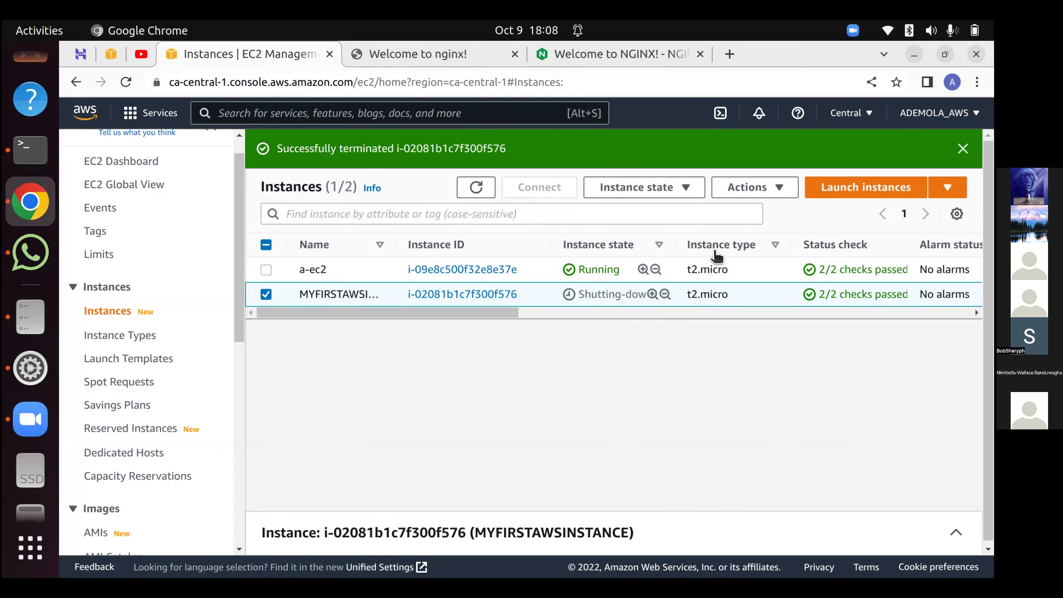